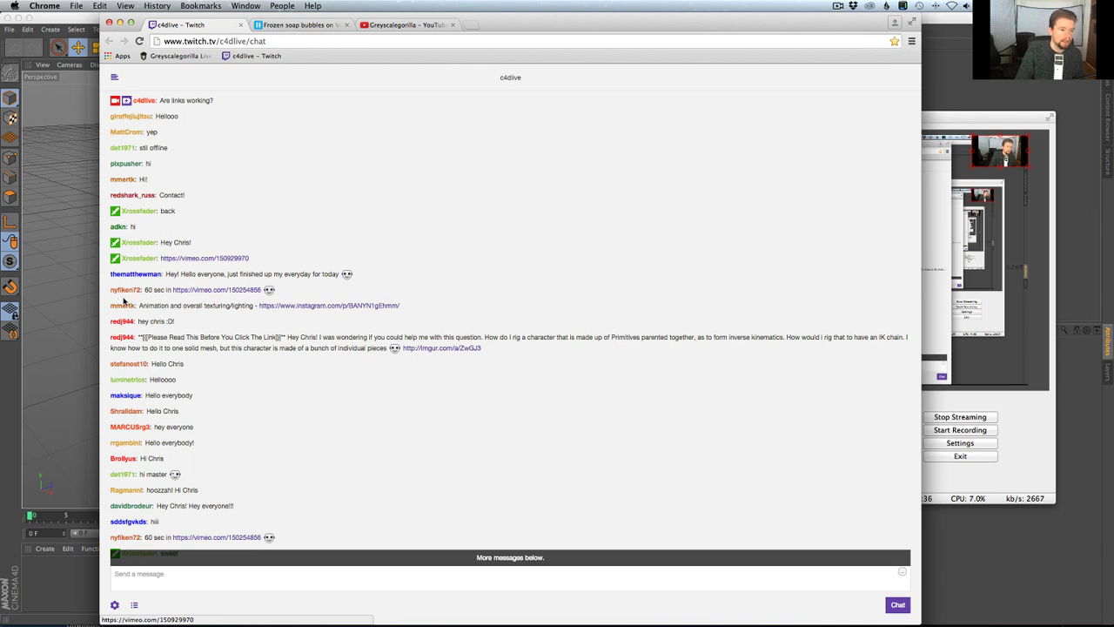
Step: Open the vimeo.com/150254856 link from the chat and play the BMW 7 Series intro video from about 00:55
click(204, 289)
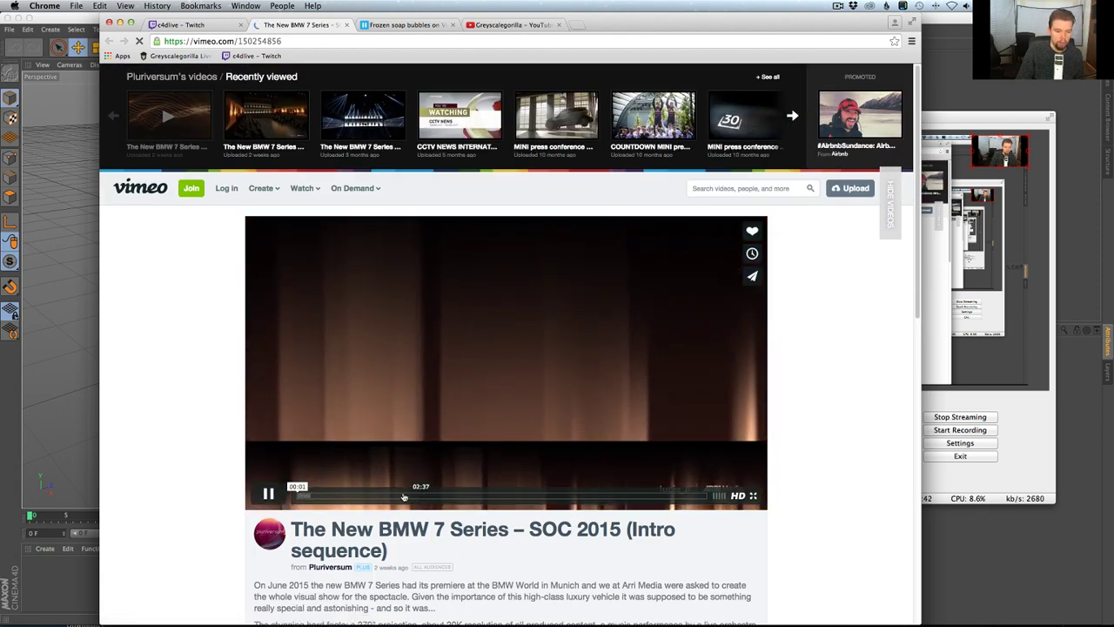
click(339, 496)
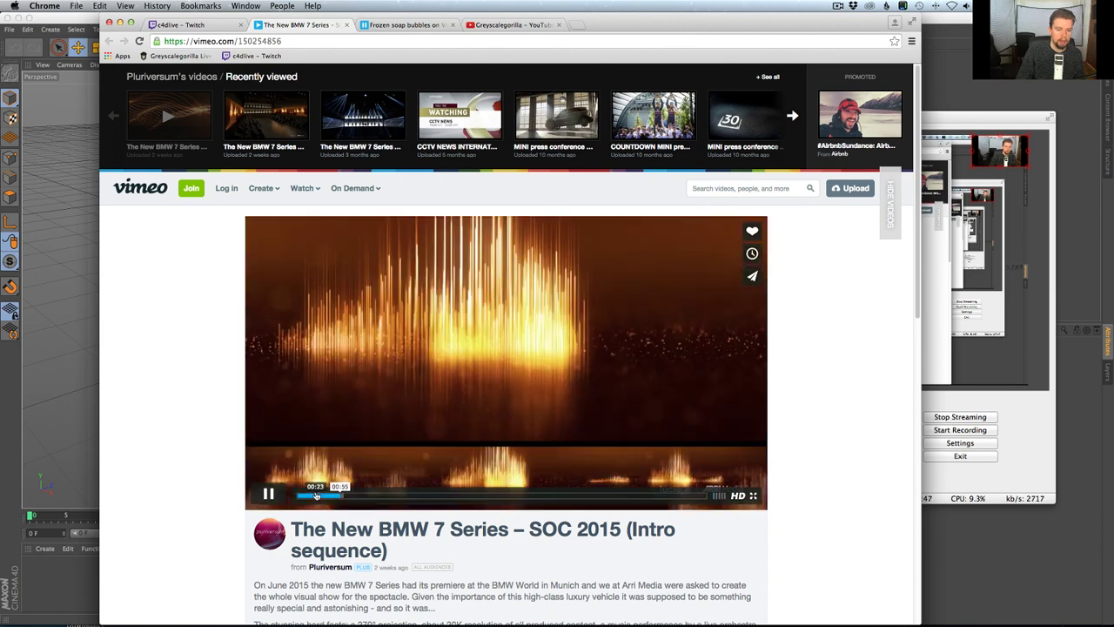
scroll(348, 514, down, 3)
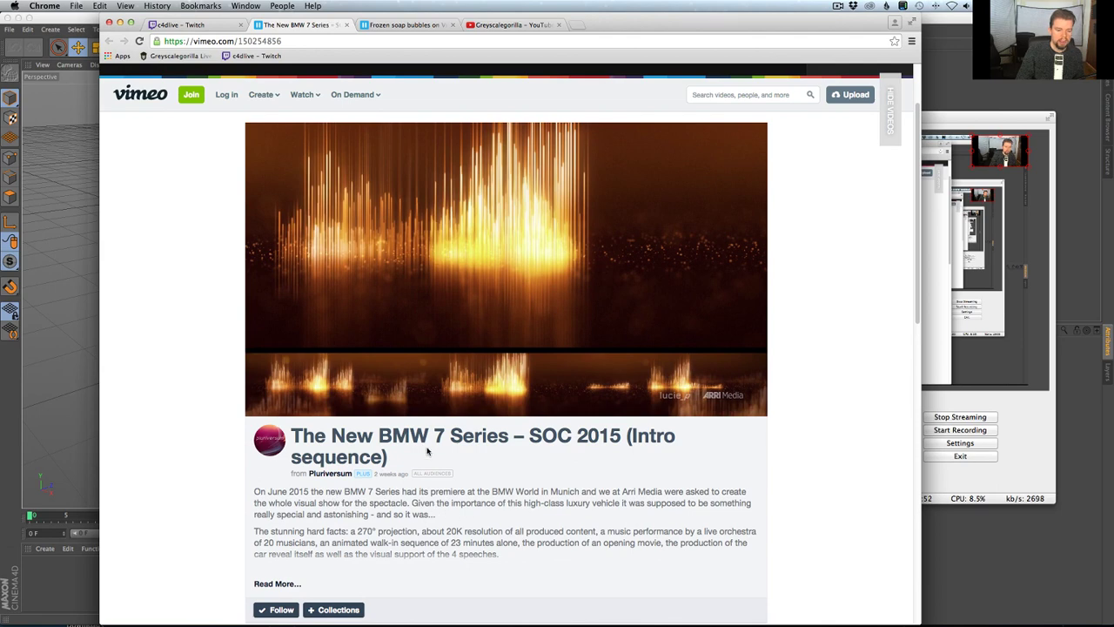
scroll(408, 479, up, 3)
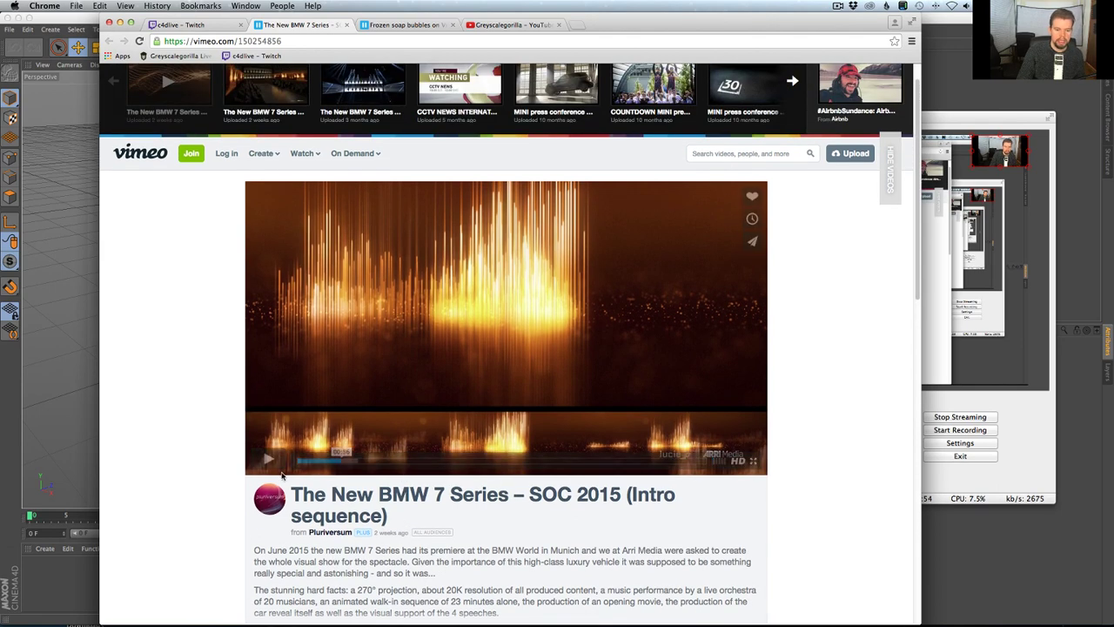
click(271, 461)
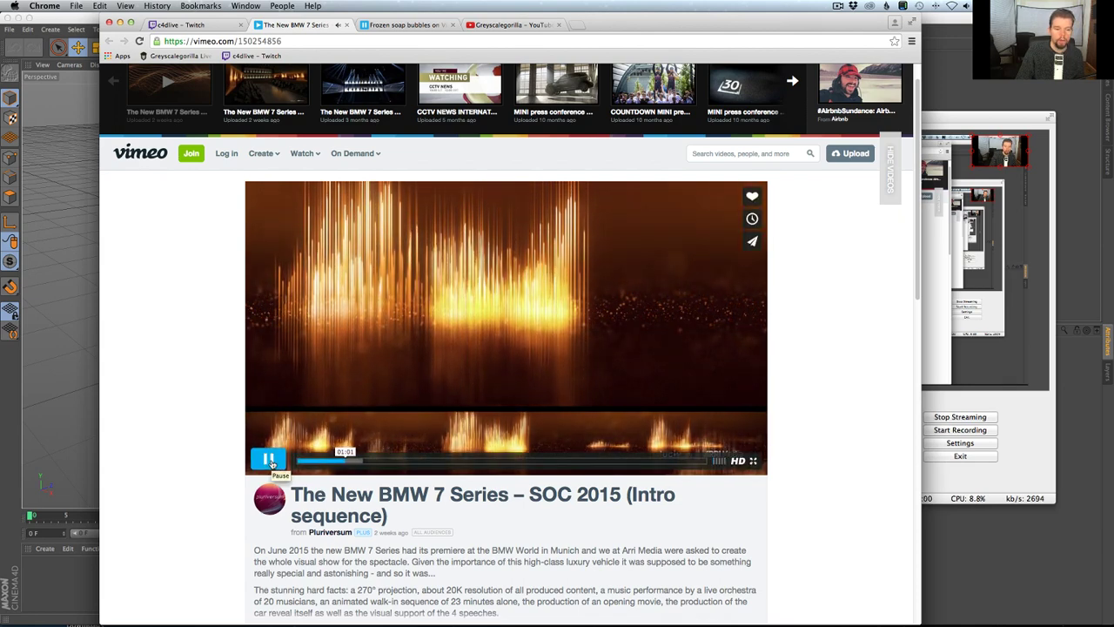
click(271, 462)
Step: Glance back at the chat, resume the BMW video, and pause it at about 01:51
click(181, 24)
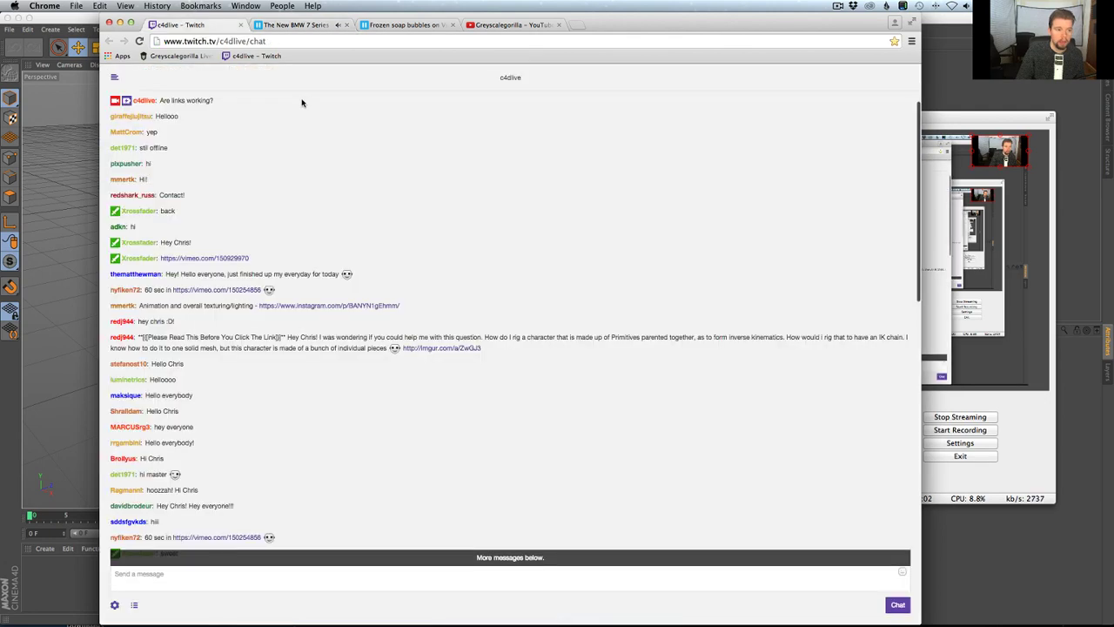
click(300, 24)
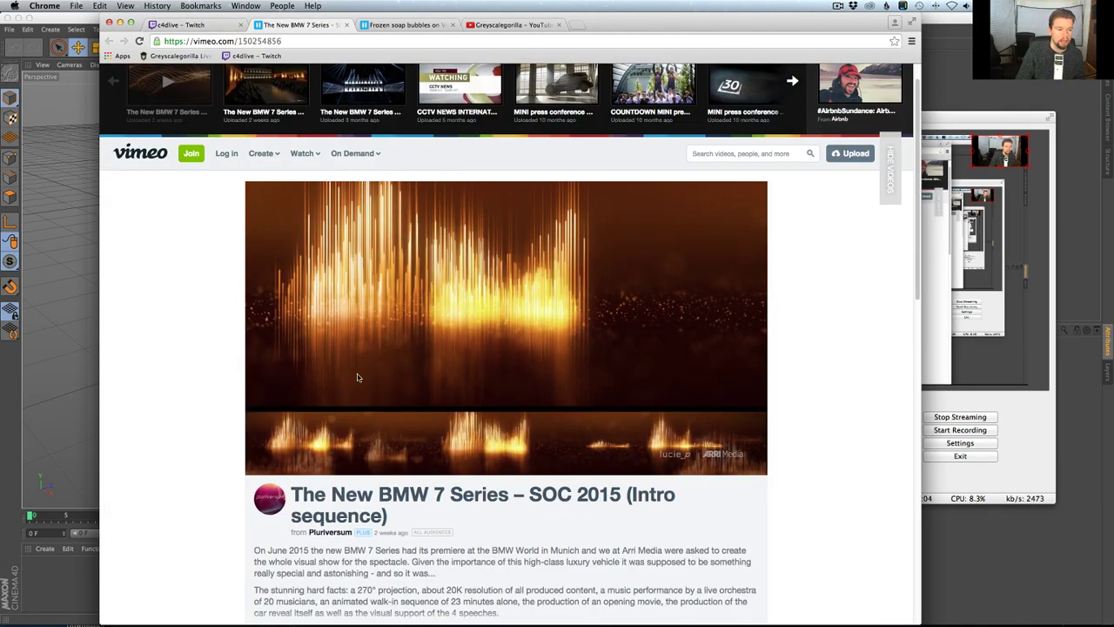
click(270, 463)
mouse_move(384, 472)
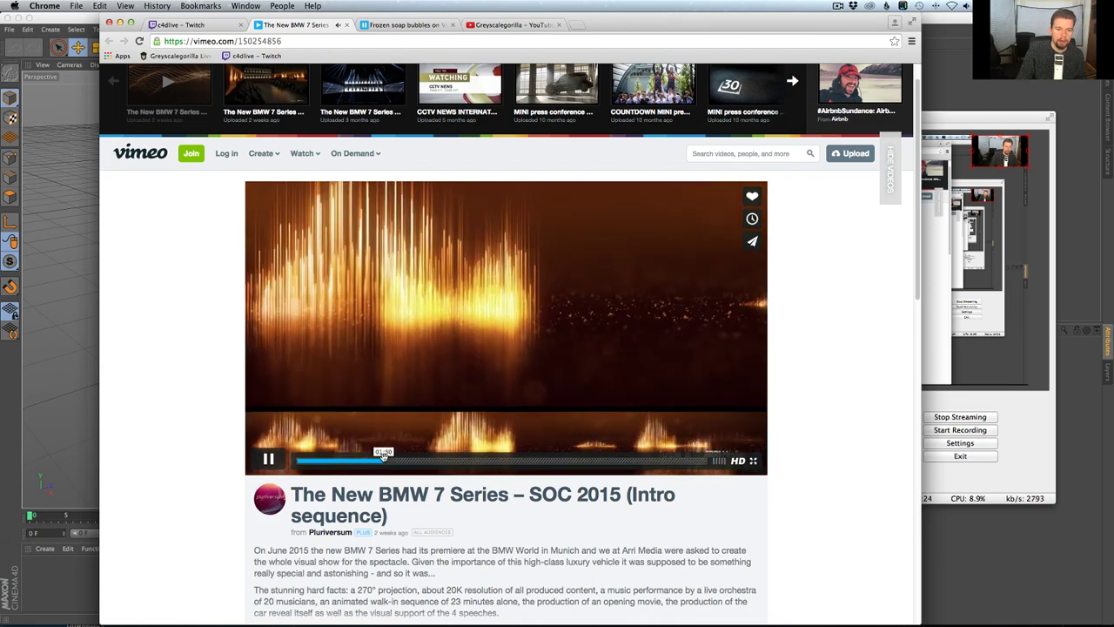
click(267, 461)
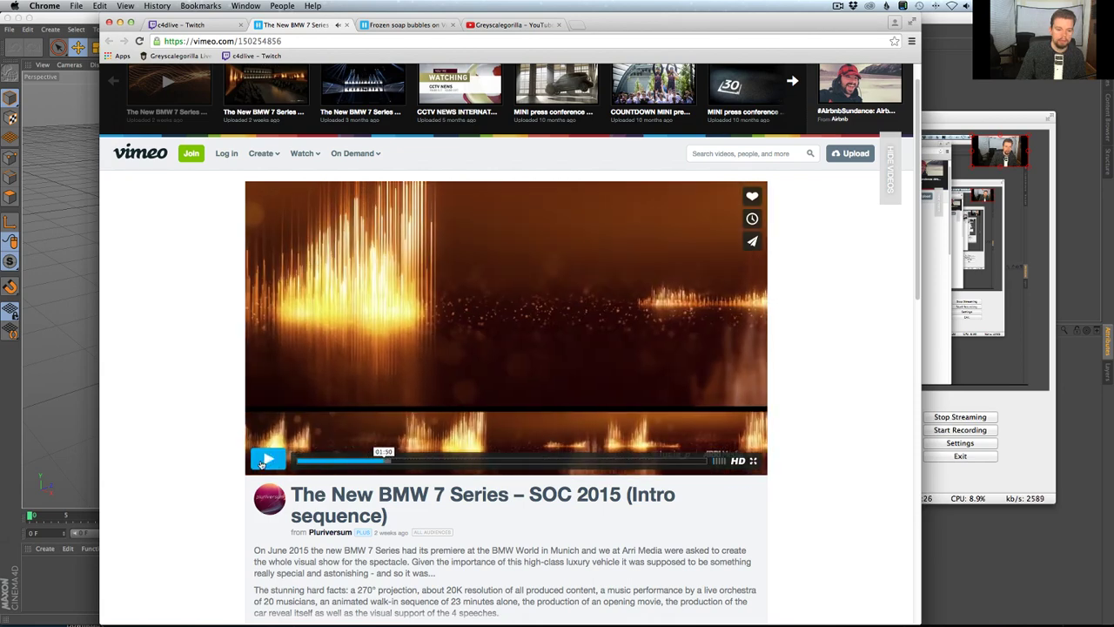
key(space)
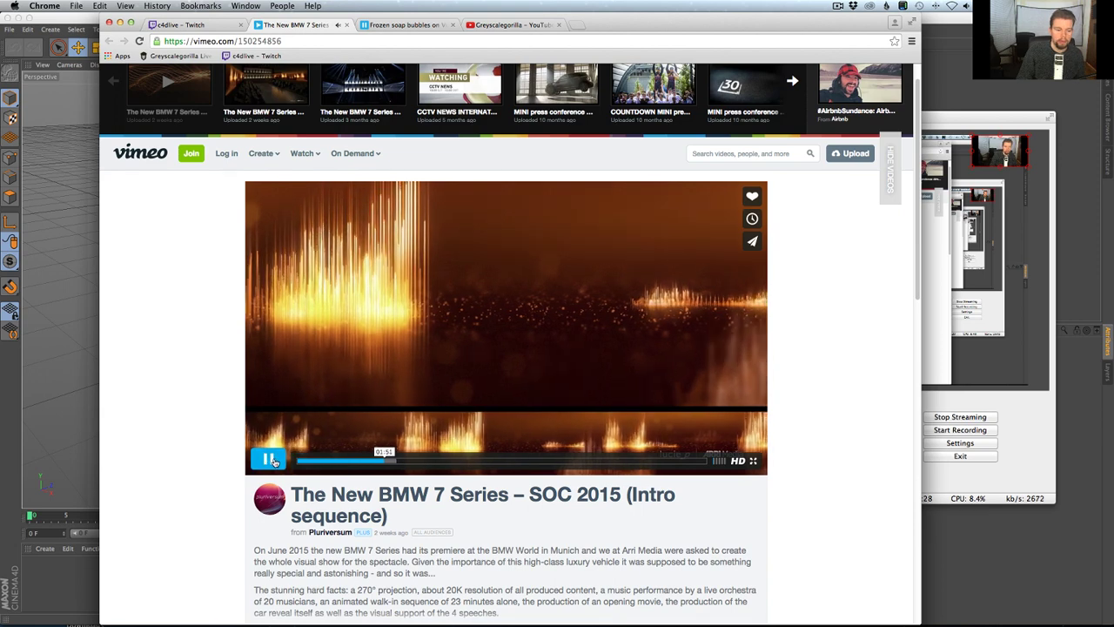
key(space)
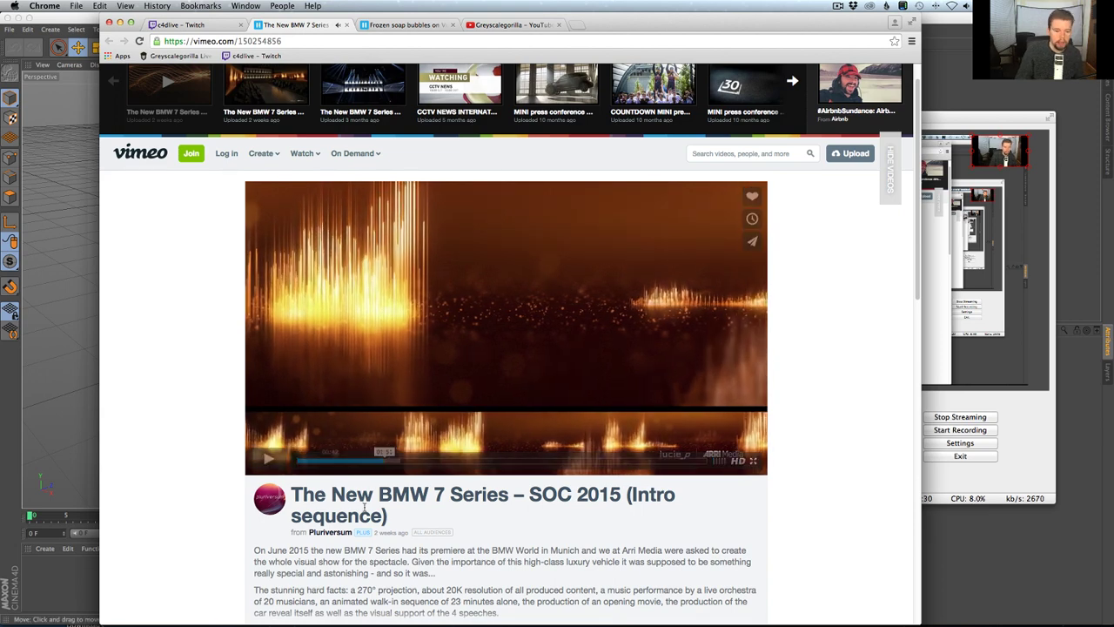
Step: Expand the video's full description and examine the project text and production credits
scroll(391, 487, down, 3)
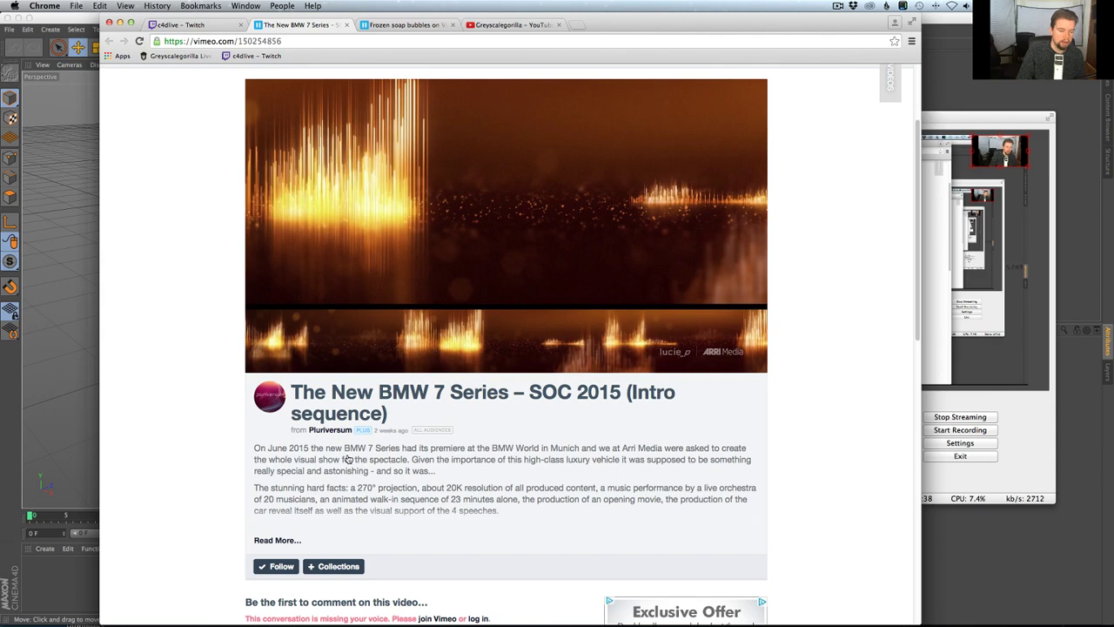
scroll(401, 460, down, 1)
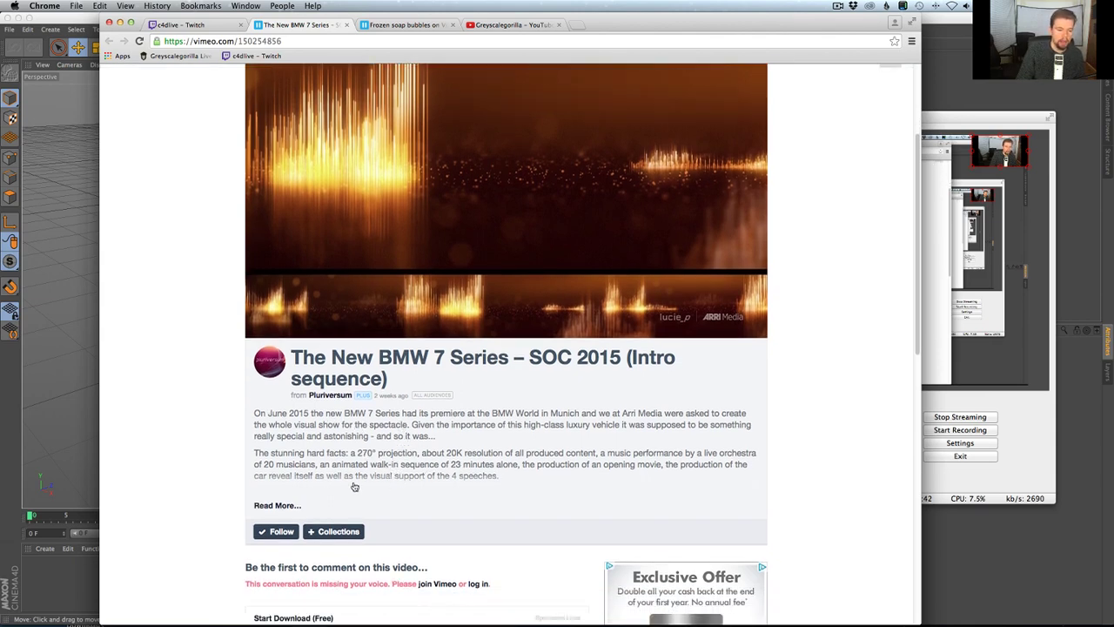
click(293, 506)
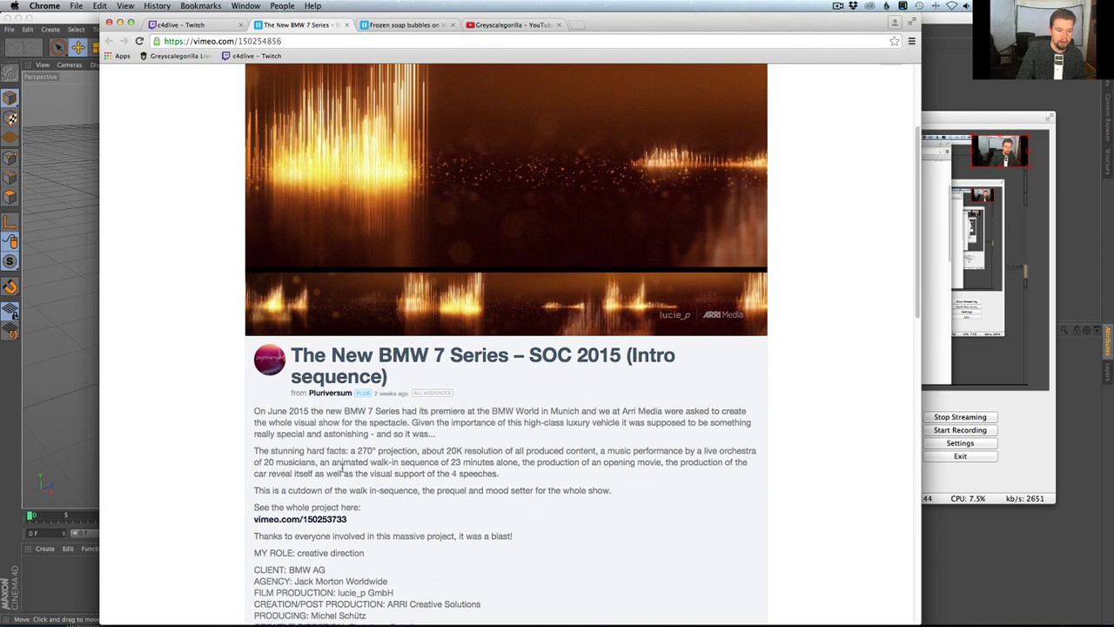
scroll(344, 470, down, 2)
scroll(344, 470, down, 3)
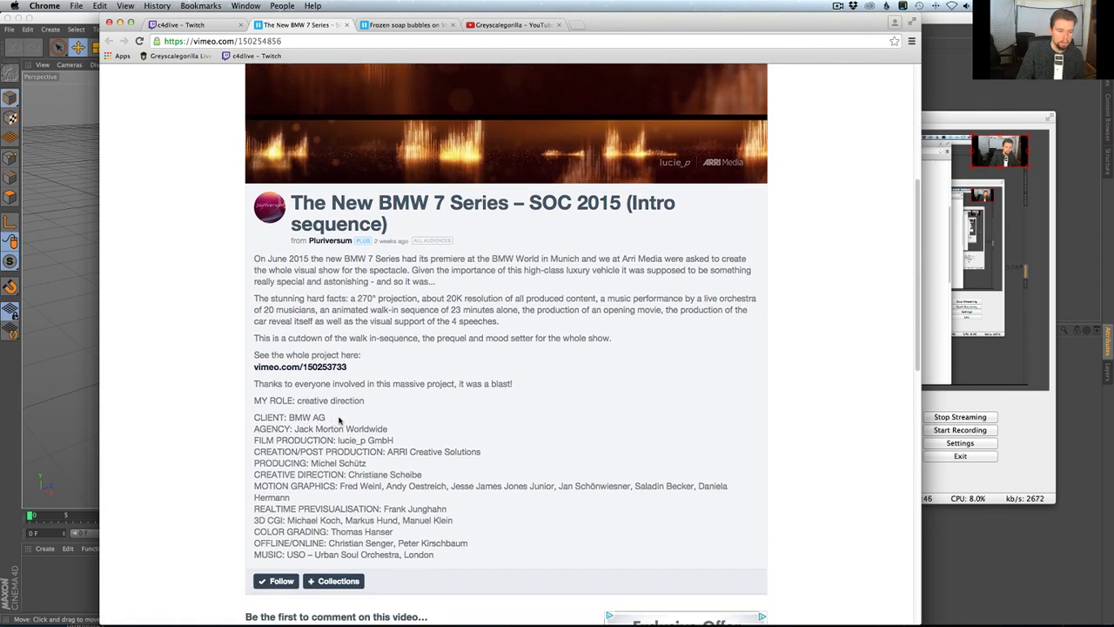
scroll(353, 405, down, 1)
scroll(451, 350, up, 10)
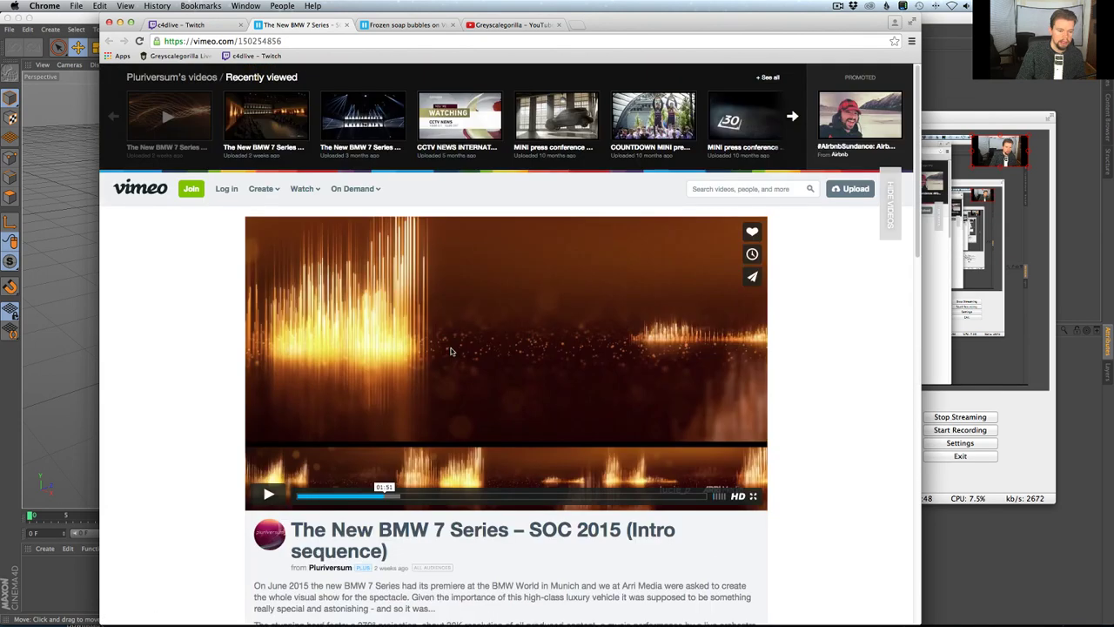
Step: Switch to the empty Cinema 4D scene behind the browser
click(932, 20)
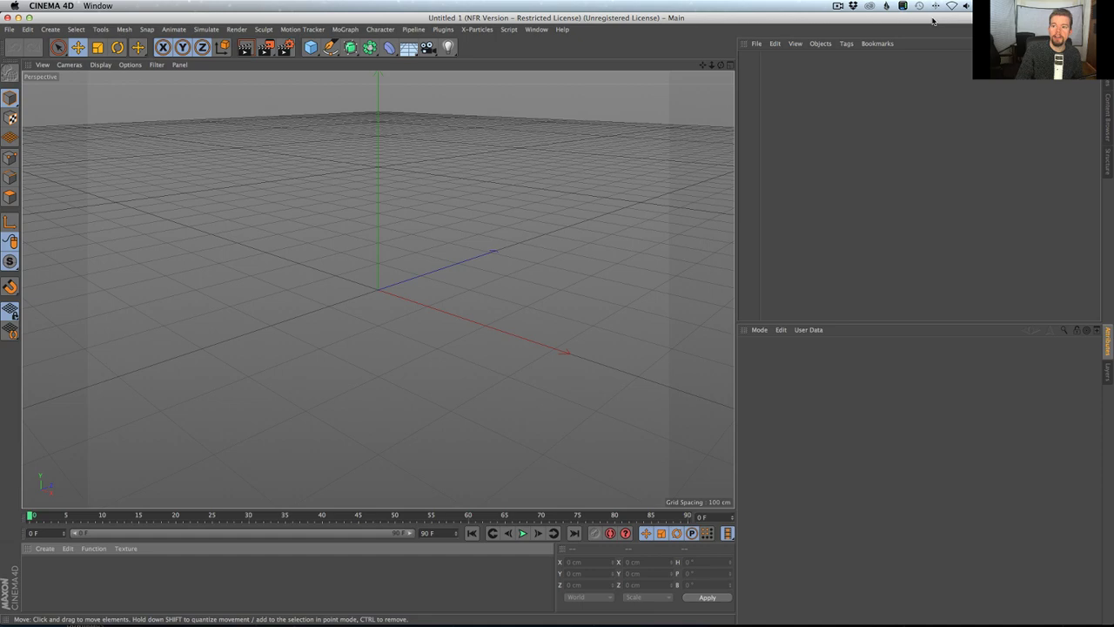
Step: Add a MoGraph Matrix object and set its mode to Linear
click(348, 29)
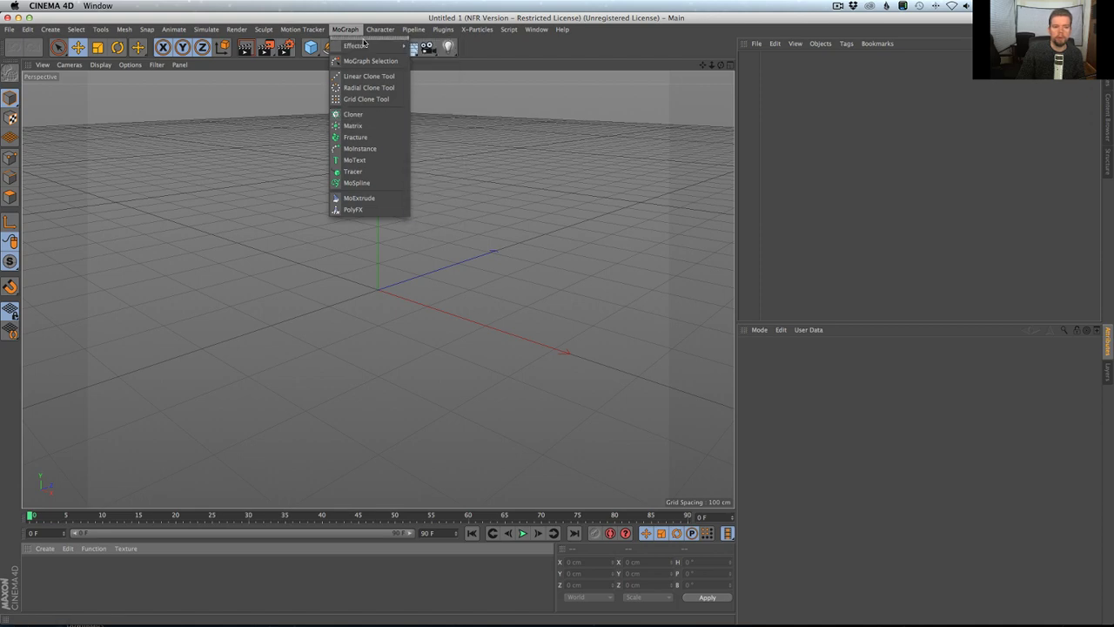
mouse_move(364, 48)
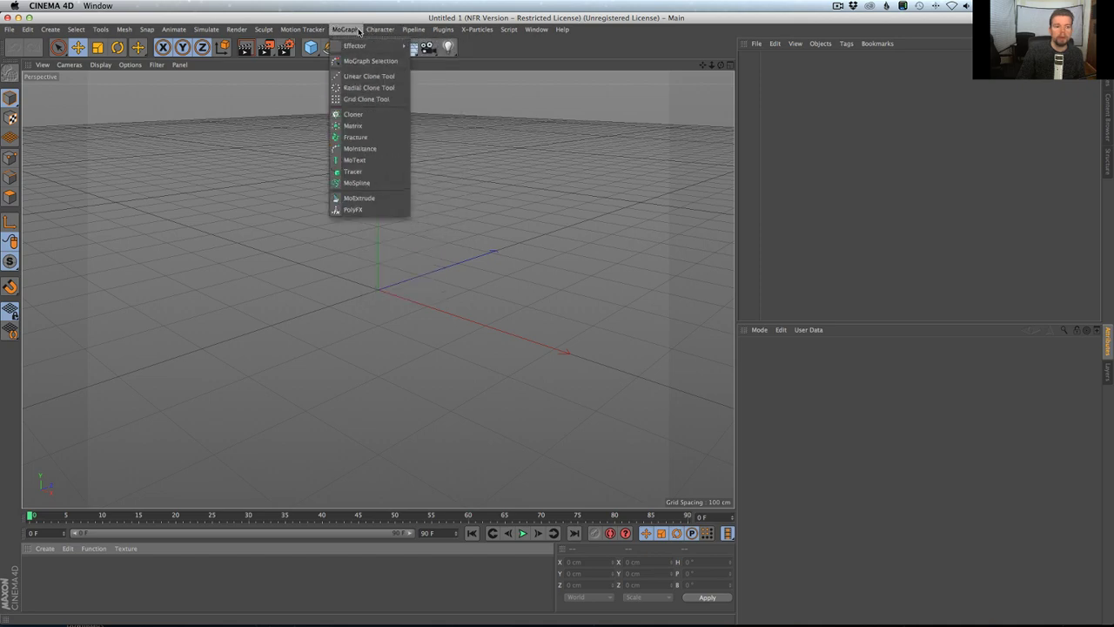
click(367, 127)
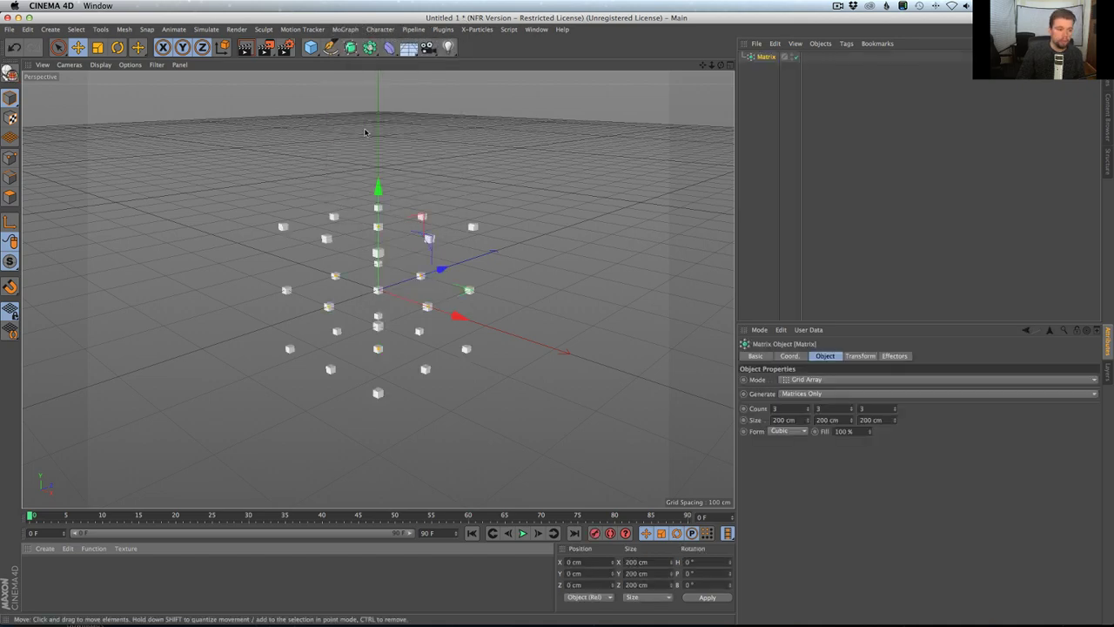
click(797, 393)
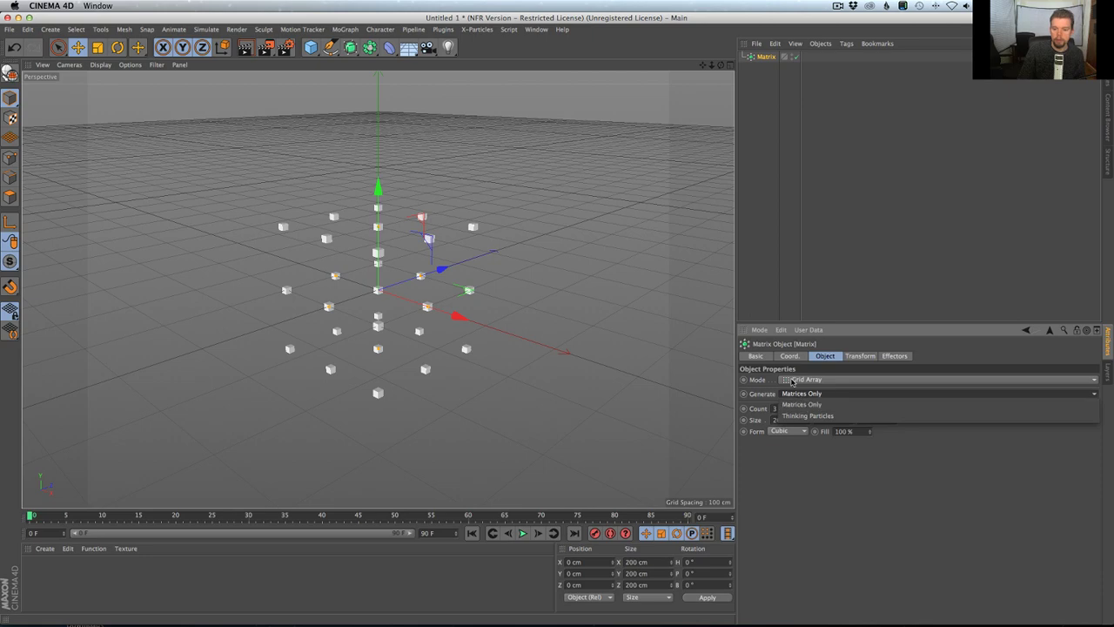
click(794, 381)
click(806, 403)
Step: Set the Matrix's per-step position to 0 cm in Y and 24 cm in X
alt+drag(390, 294, 423, 299)
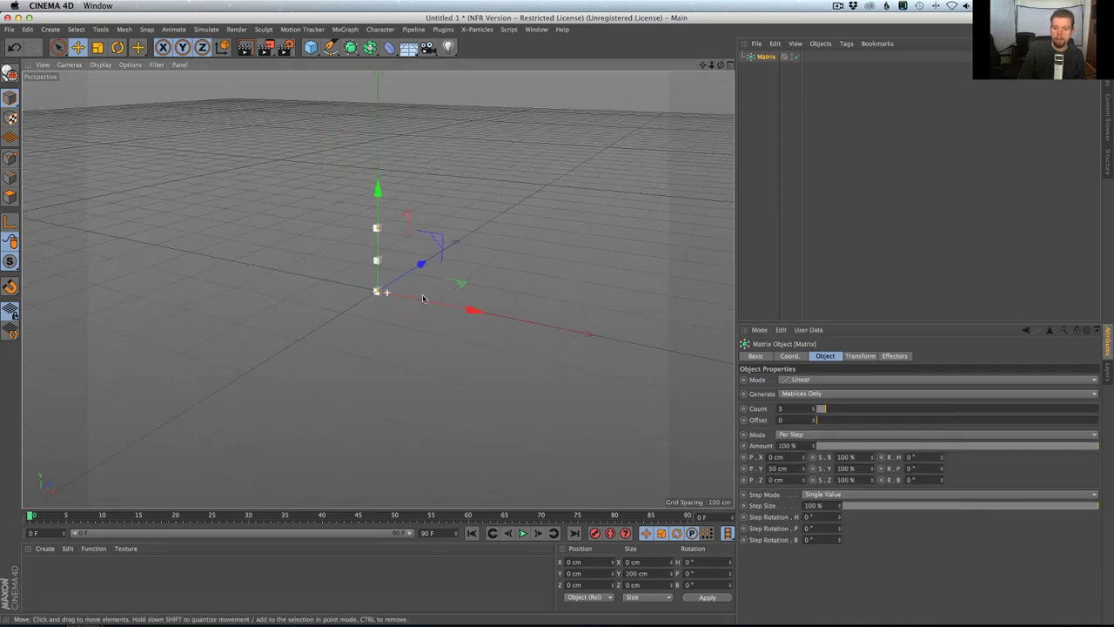
click(778, 469)
text(0)
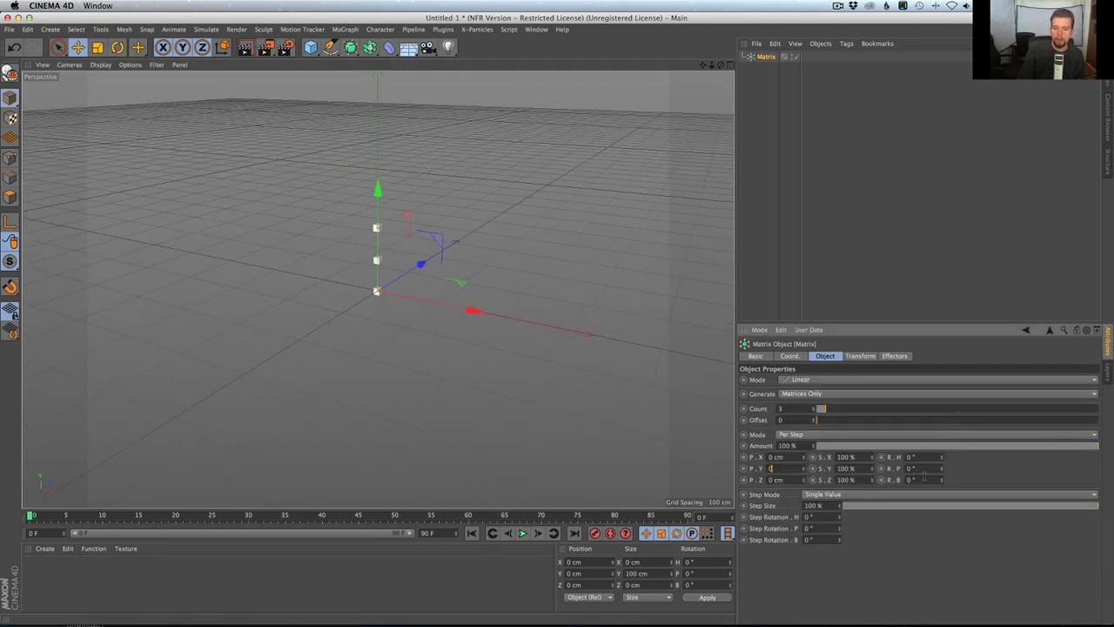
key(Return)
drag(805, 459, 805, 446)
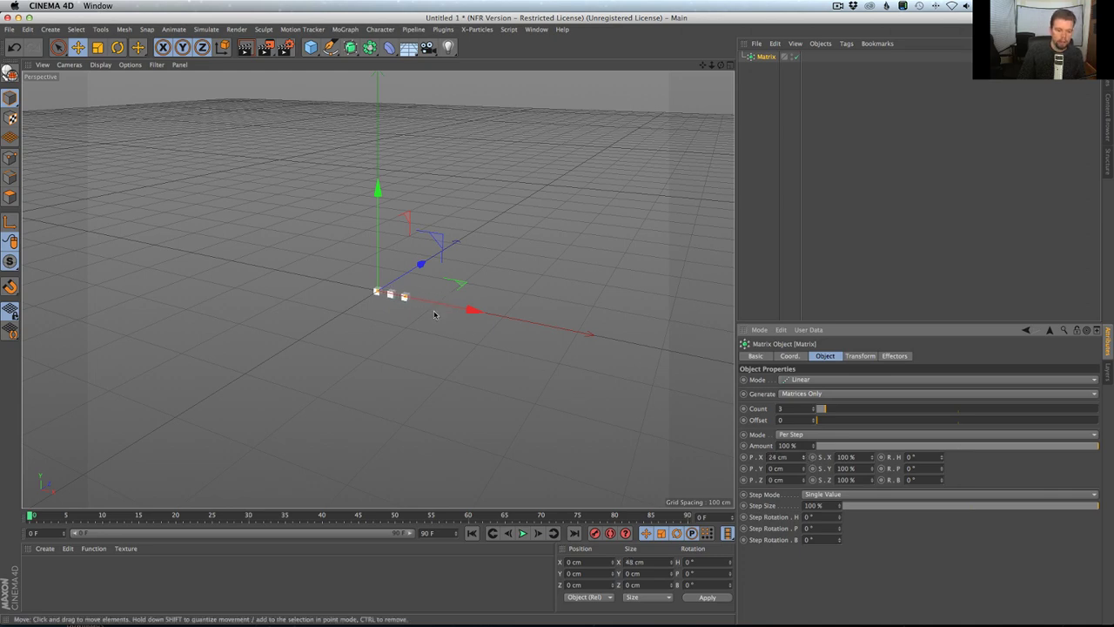
Step: Raise the Matrix count to 14 and tighten its per-step X position to 19 cm
alt+drag(434, 313, 384, 294)
drag(832, 418, 855, 415)
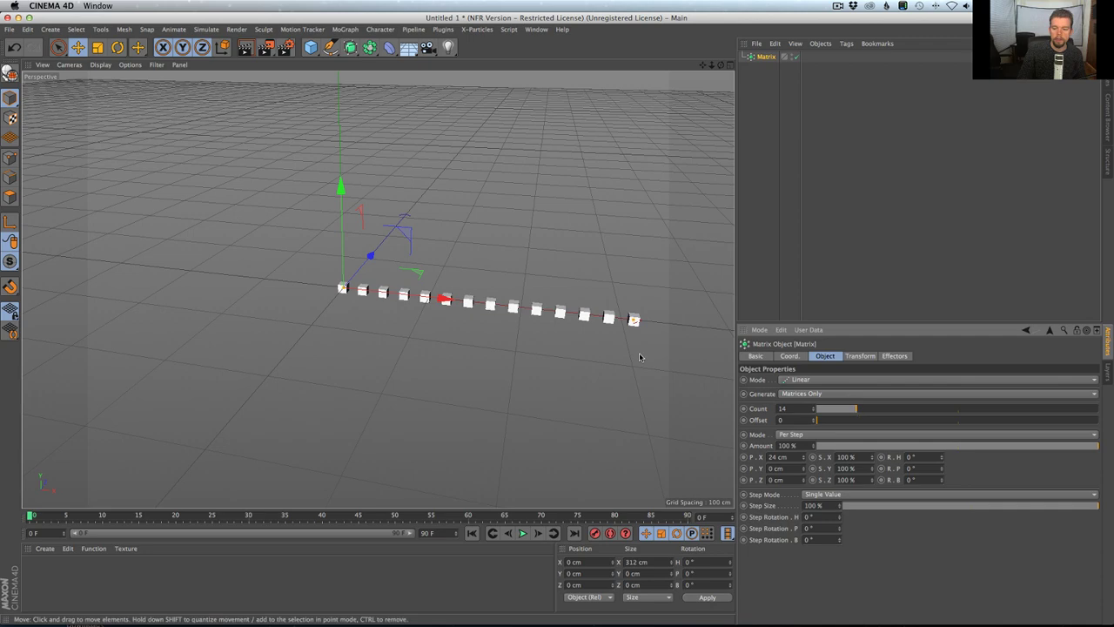
alt+right_drag(593, 319, 554, 326)
alt+middle_drag(554, 326, 466, 332)
alt+right_drag(466, 331, 504, 319)
alt+drag(503, 321, 418, 321)
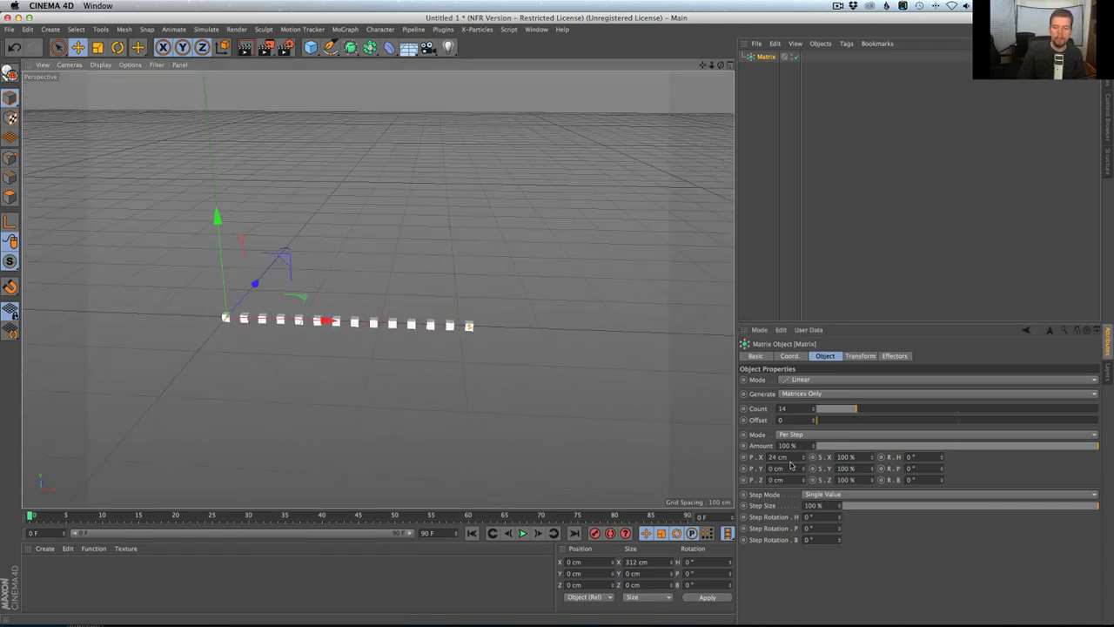
drag(803, 460, 806, 460)
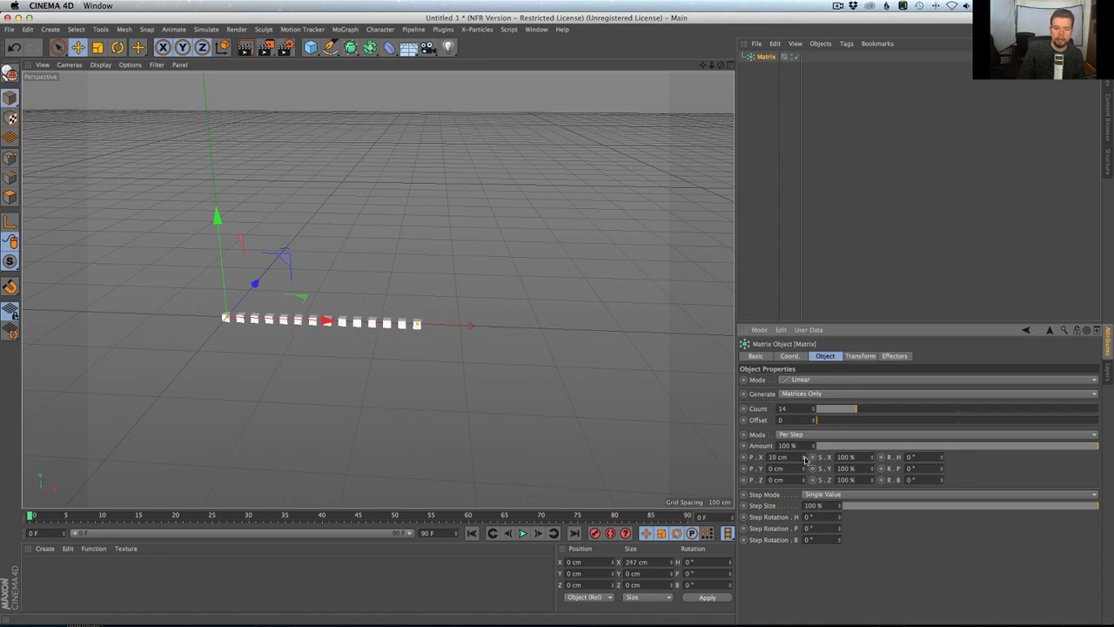
Step: Increase the Matrix count to 187 to form a long row along the X axis
drag(856, 409, 1062, 407)
scroll(604, 323, down, 5)
alt+middle_drag(602, 292, 331, 285)
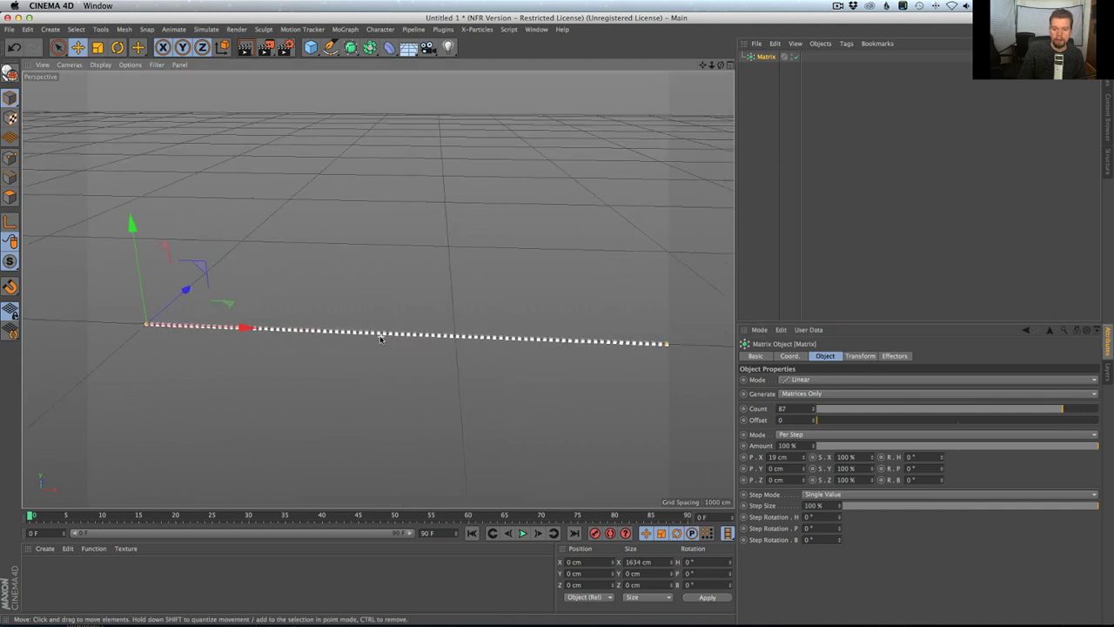
scroll(384, 333, down, 1)
drag(813, 408, 813, 392)
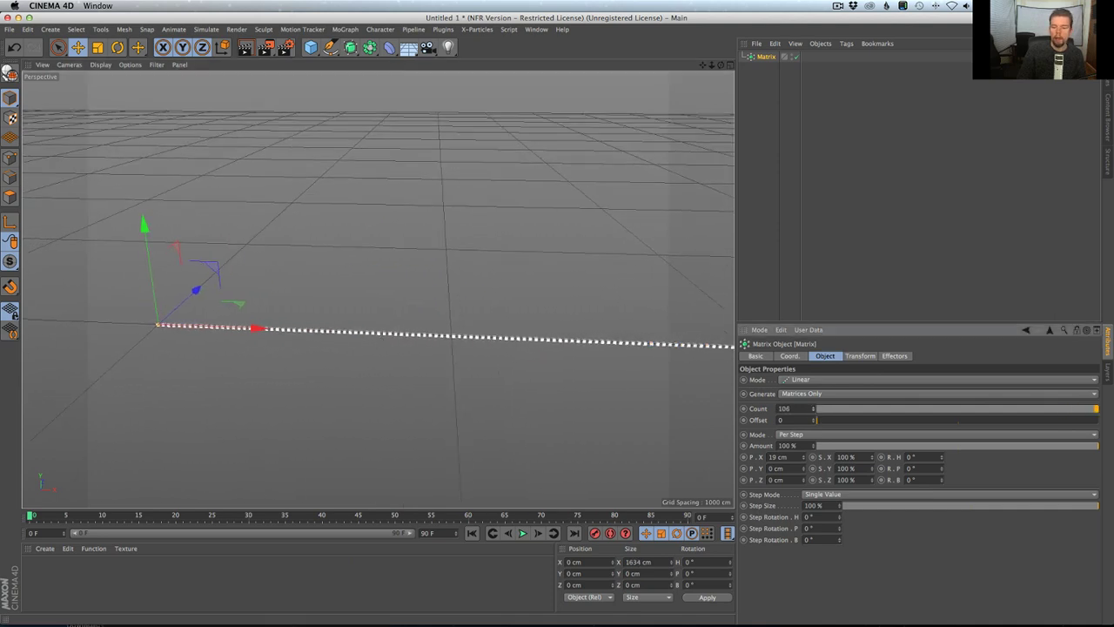
alt+middle_drag(460, 346, 421, 363)
alt+drag(421, 363, 437, 351)
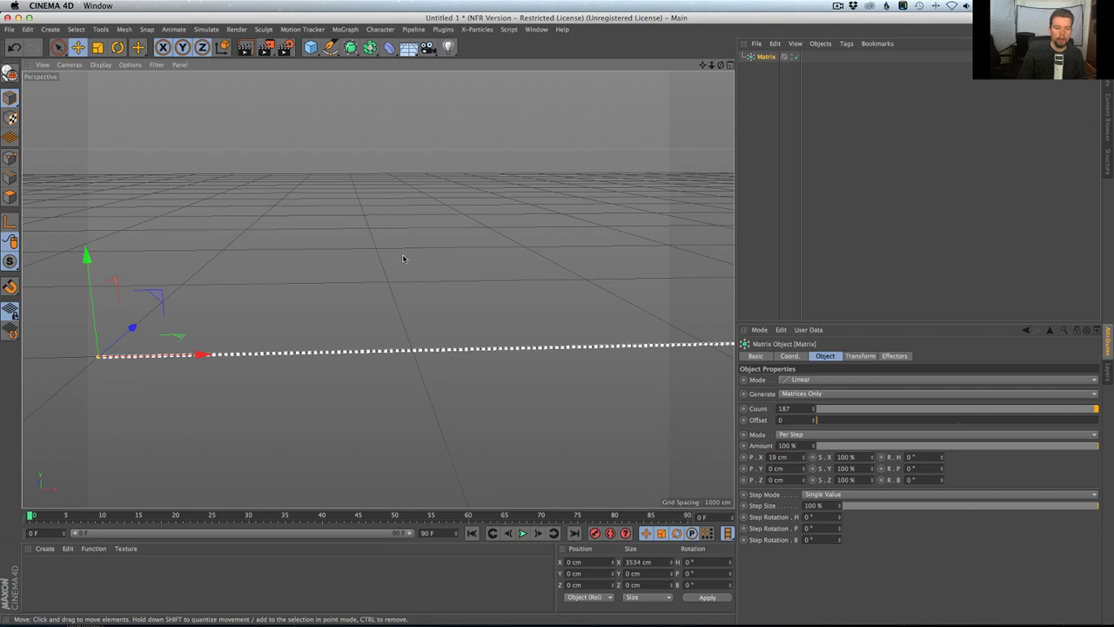
alt+drag(416, 256, 407, 268)
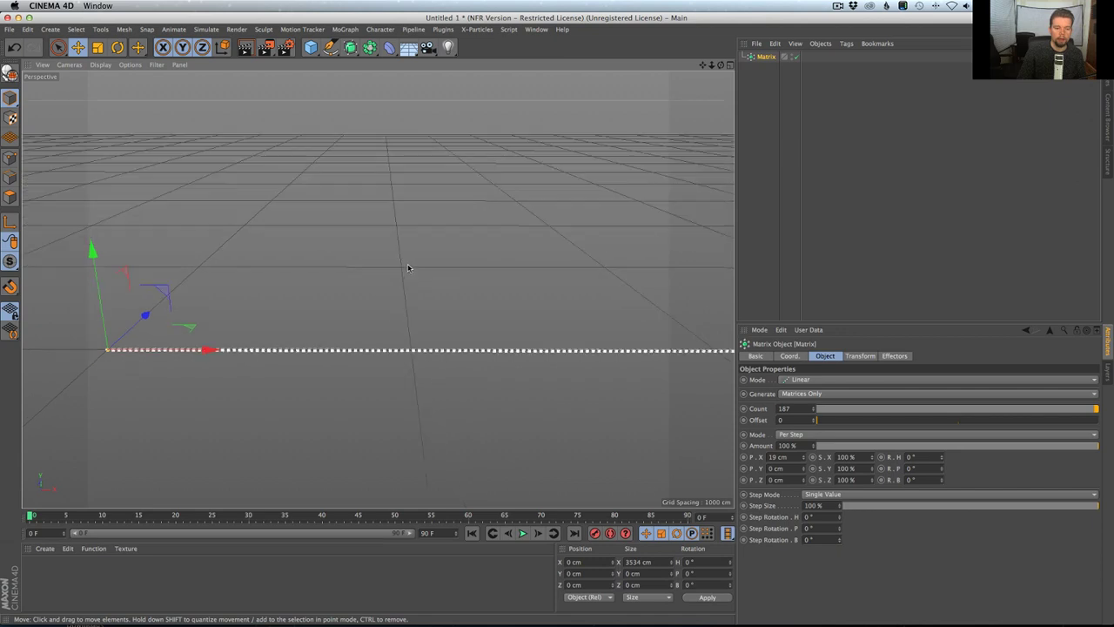
Step: Replace the Matrix with a MoGraph Cloner object
click(345, 28)
alt+click(387, 120)
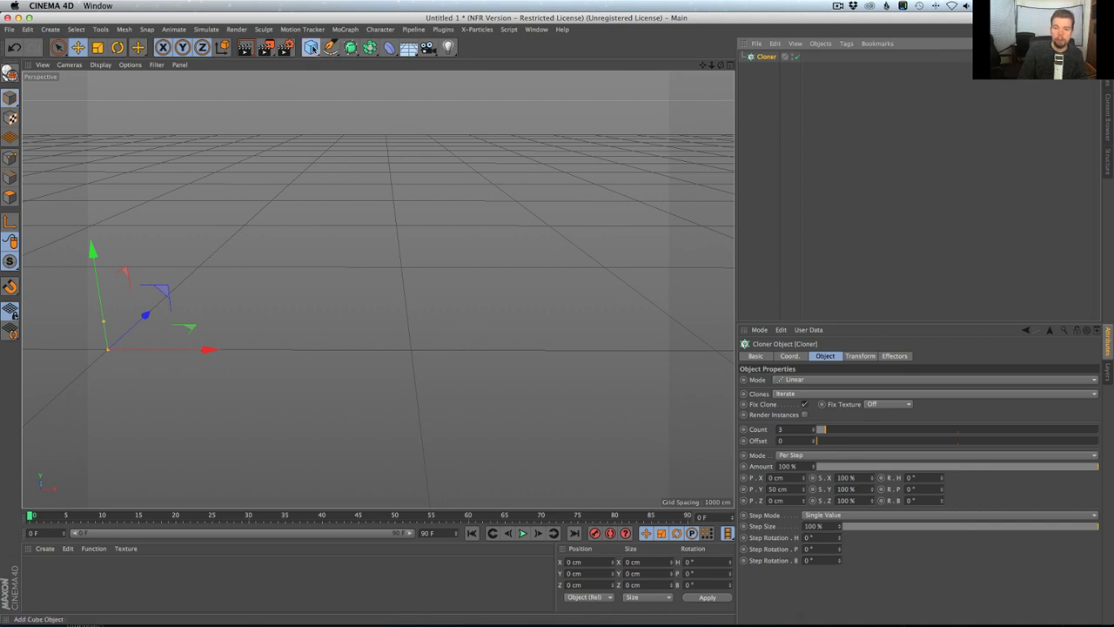
Step: Add a Cube, scale it down to 20 cm per side, and make it a child of the Cloner
drag(311, 48, 395, 65)
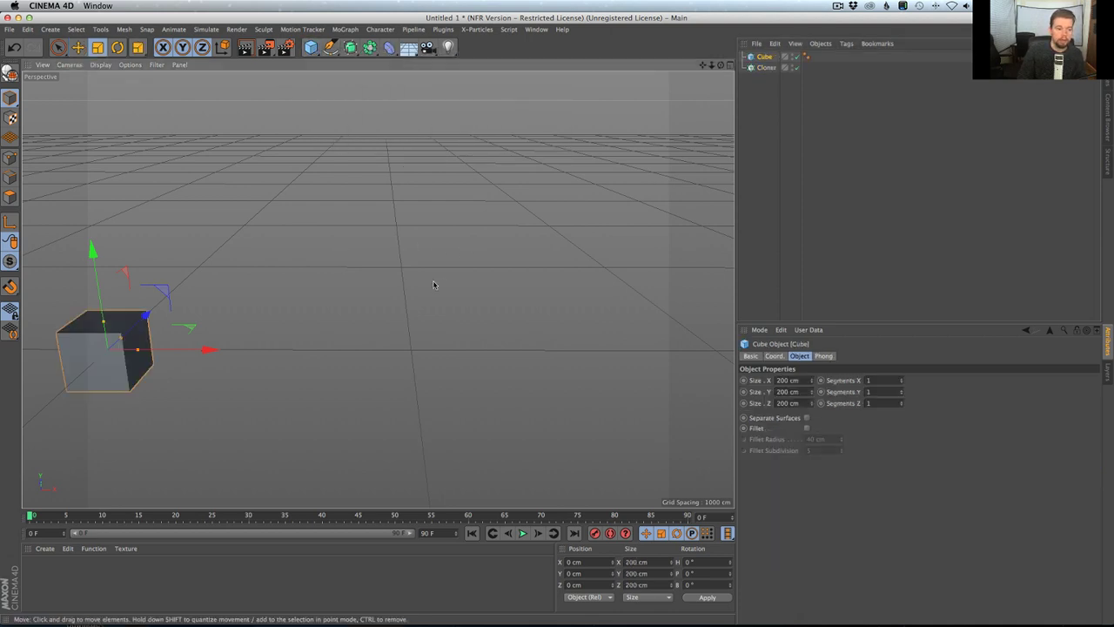
key(t)
drag(433, 286, 147, 468)
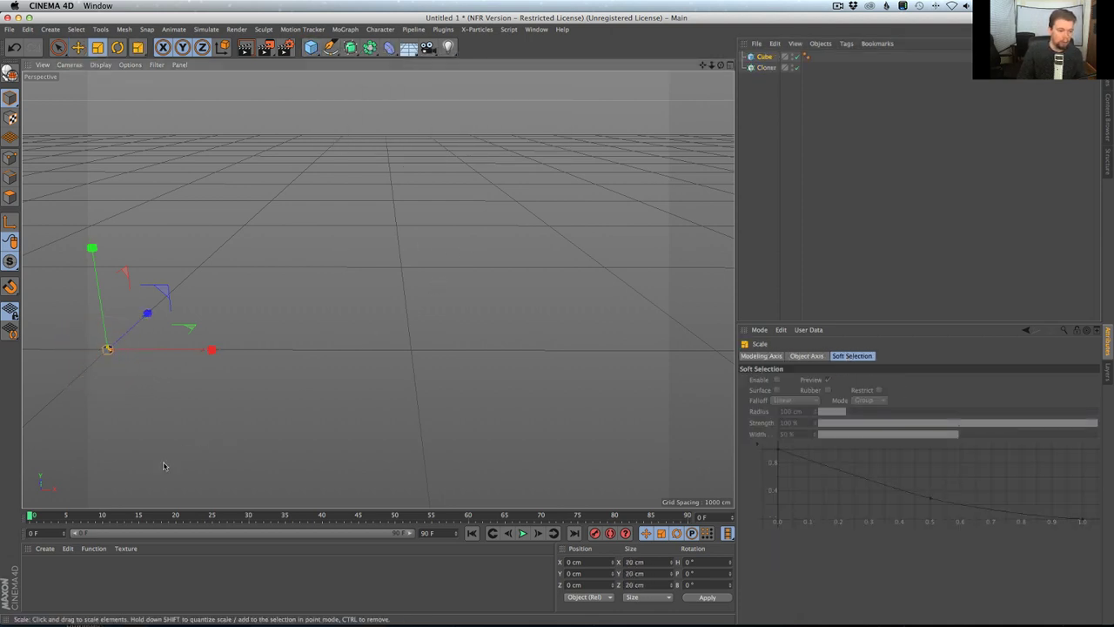
drag(764, 57, 766, 67)
click(766, 56)
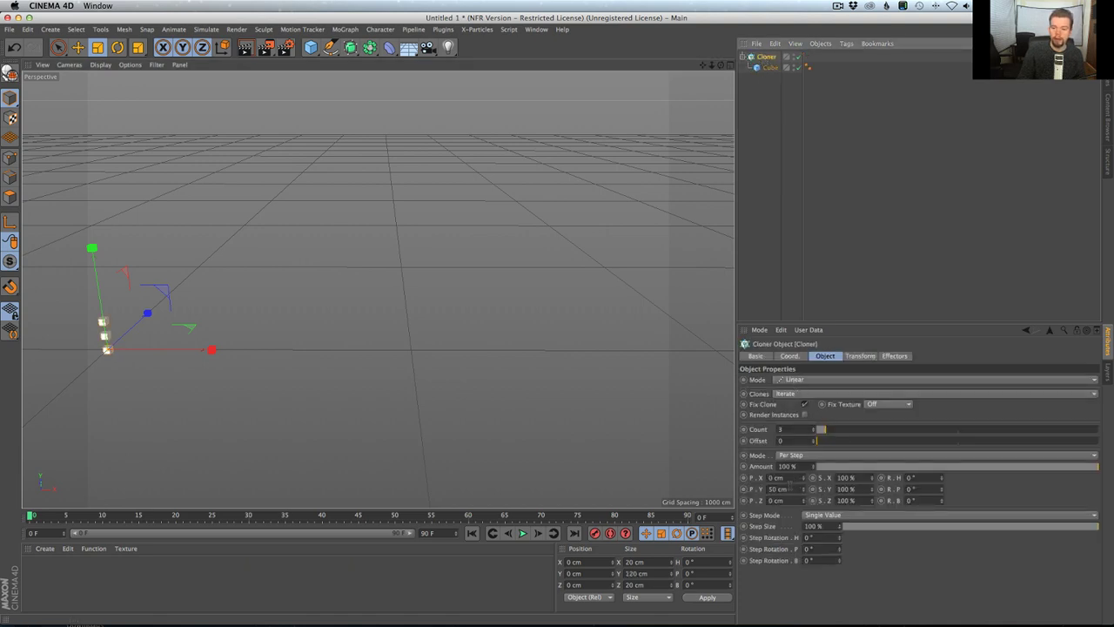
Step: Space the Cloner's cubes 32 cm apart along X with 0 cm in Y, and raise the count to 63
double_click(789, 488)
text(0)
mouse_move(804, 478)
mouse_down()
mouse_move(805, 450)
mouse_move(865, 431)
mouse_move(1068, 431)
mouse_move(960, 431)
mouse_move(996, 431)
mouse_up()
alt+right_drag(644, 342, 614, 357)
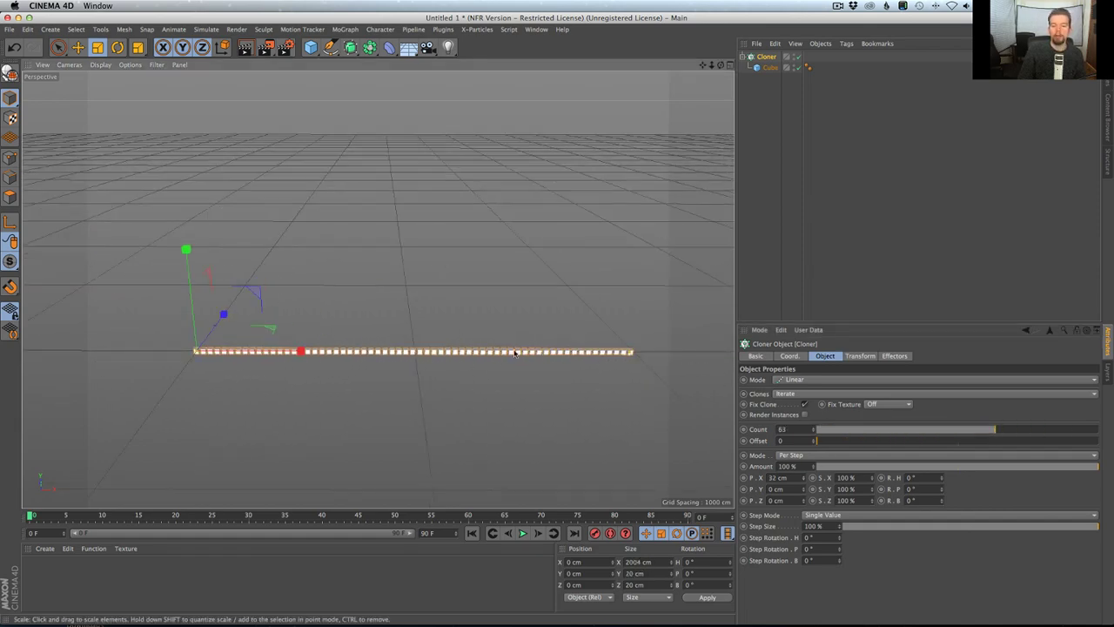
Step: Switch to Chrome, play a moment of the BMW 7 Series intro video as reference, and return to Cinema 4D
key(super+Tab)
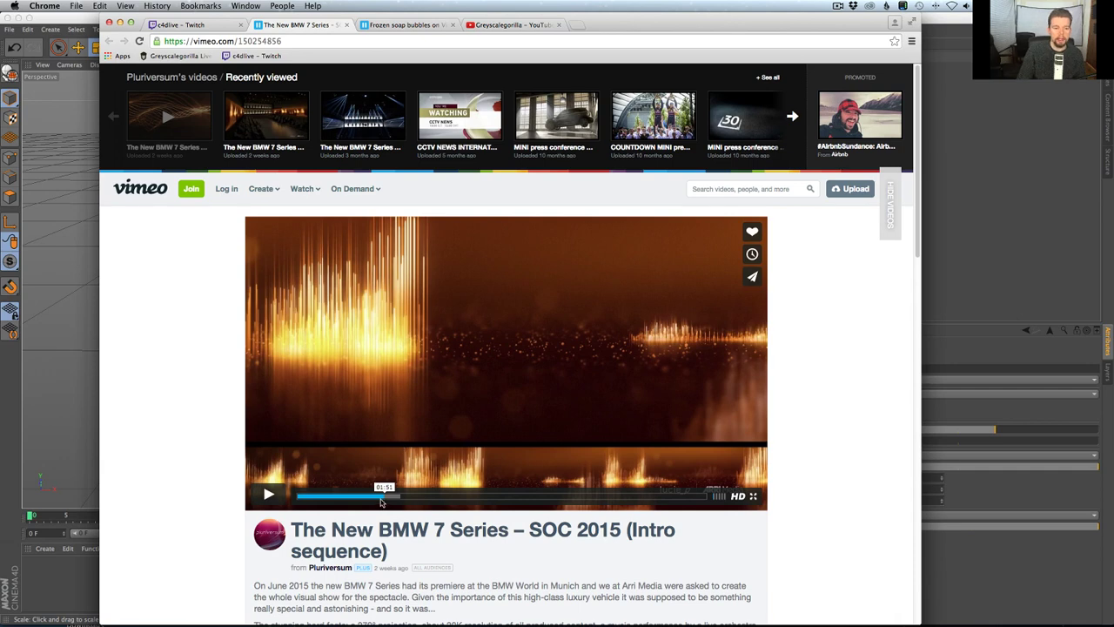
click(269, 494)
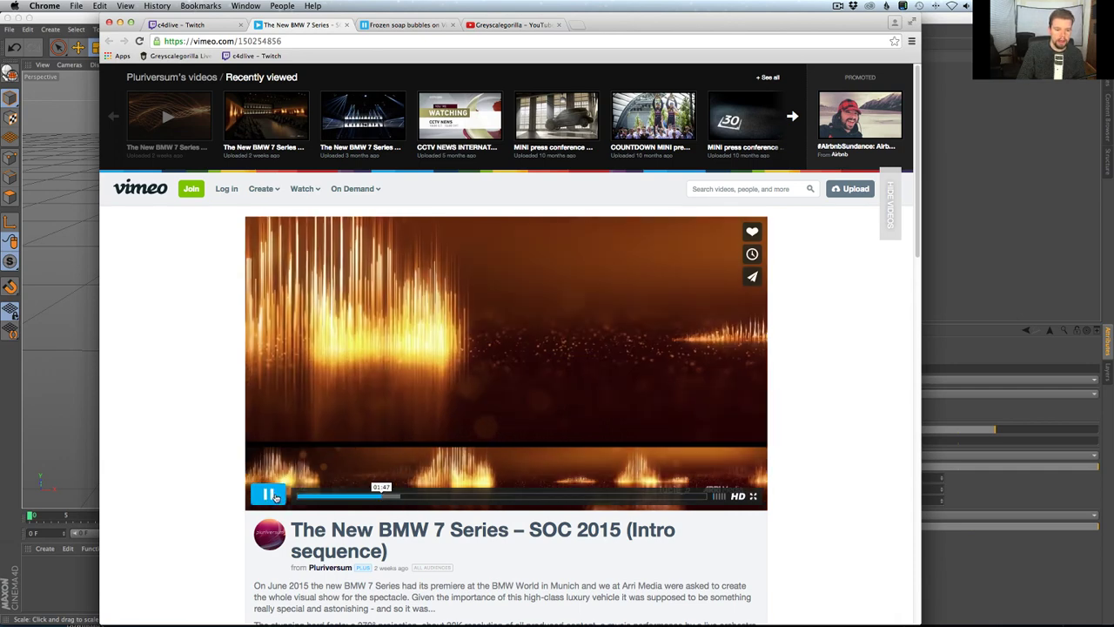
key(super+Tab)
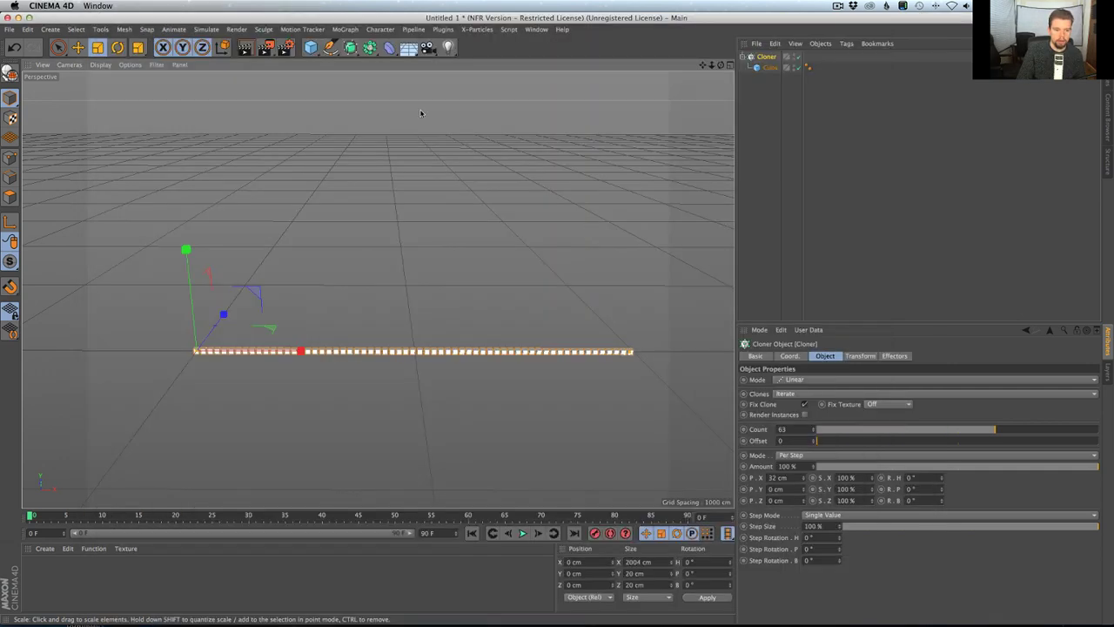
Step: Add a MoGraph Random effector to the selected Cloner
click(476, 29)
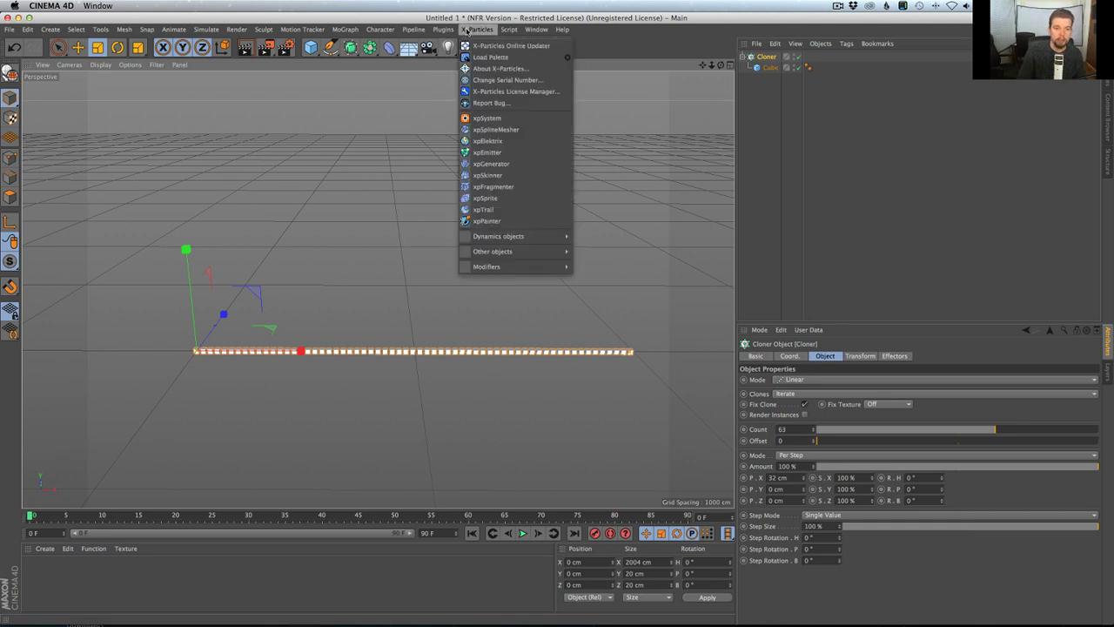
mouse_move(443, 31)
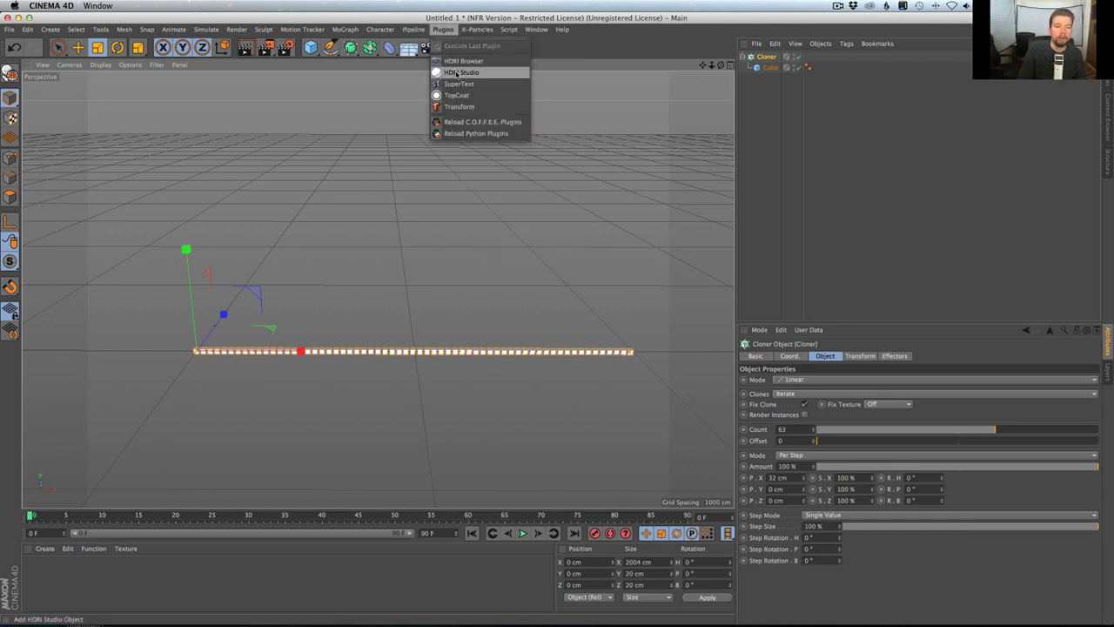
mouse_move(345, 32)
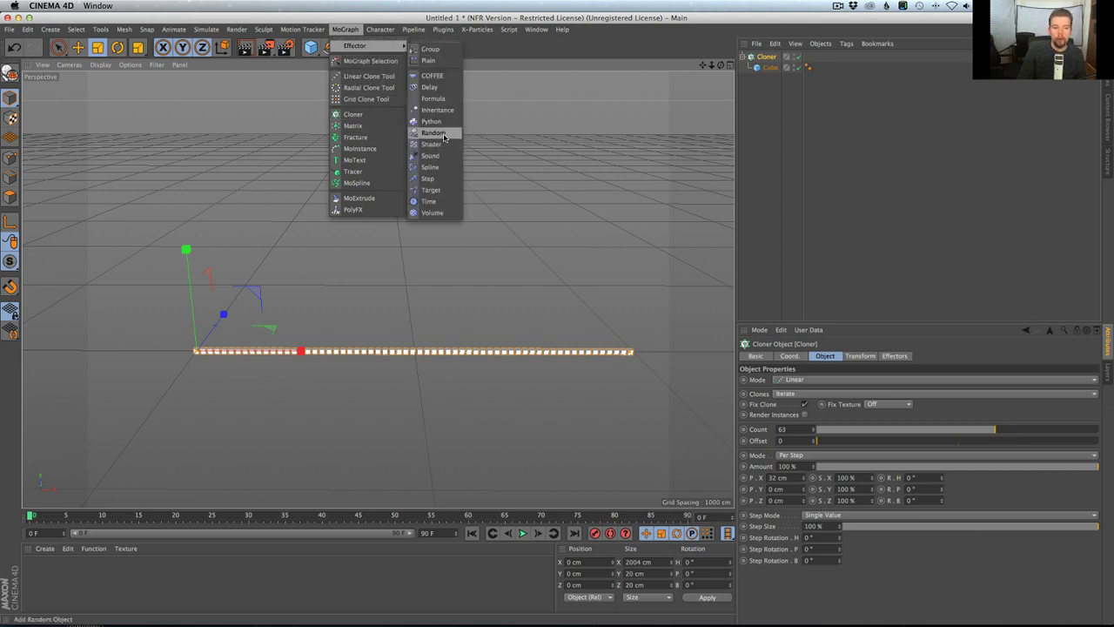
click(448, 134)
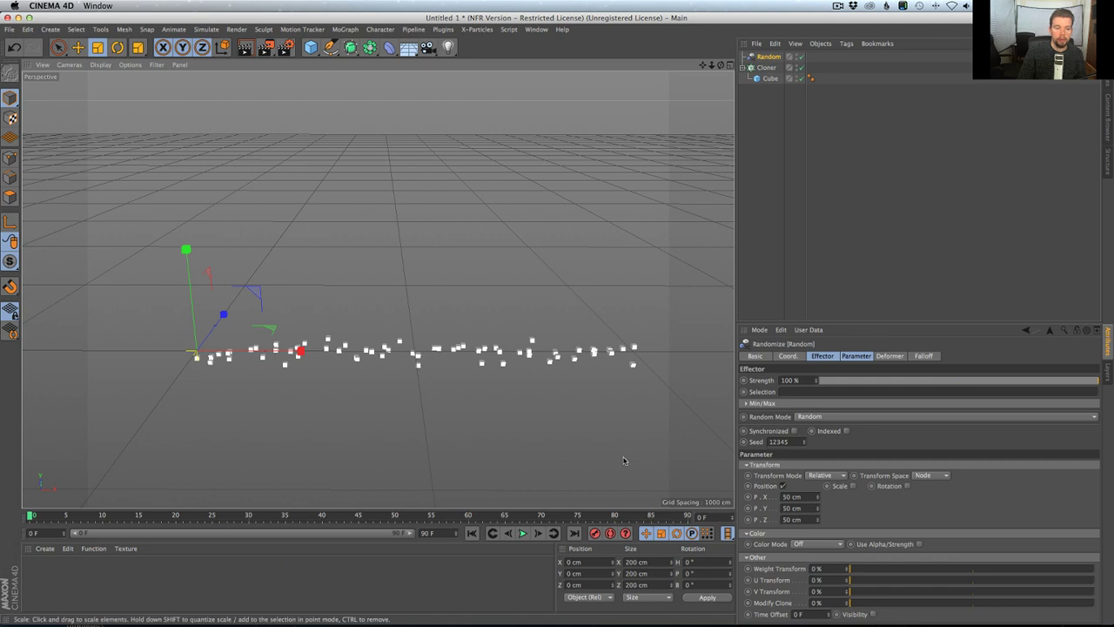
Step: Make the Random effector affect scale instead of position, with Absolute Scale on and the Y scale at about 27
drag(827, 323, 826, 258)
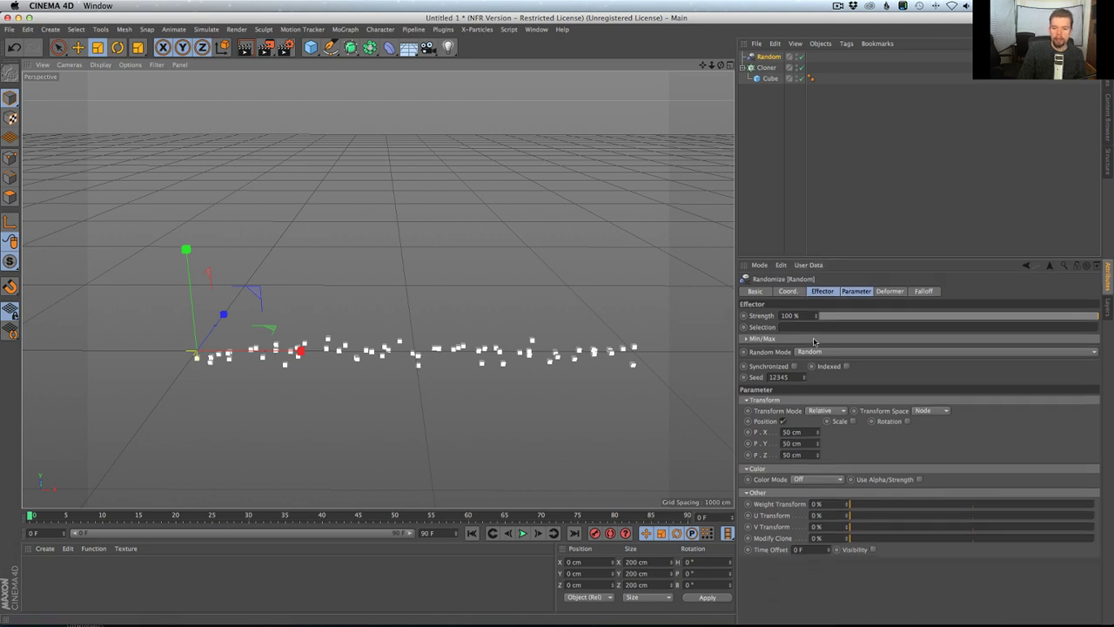
click(783, 422)
click(829, 421)
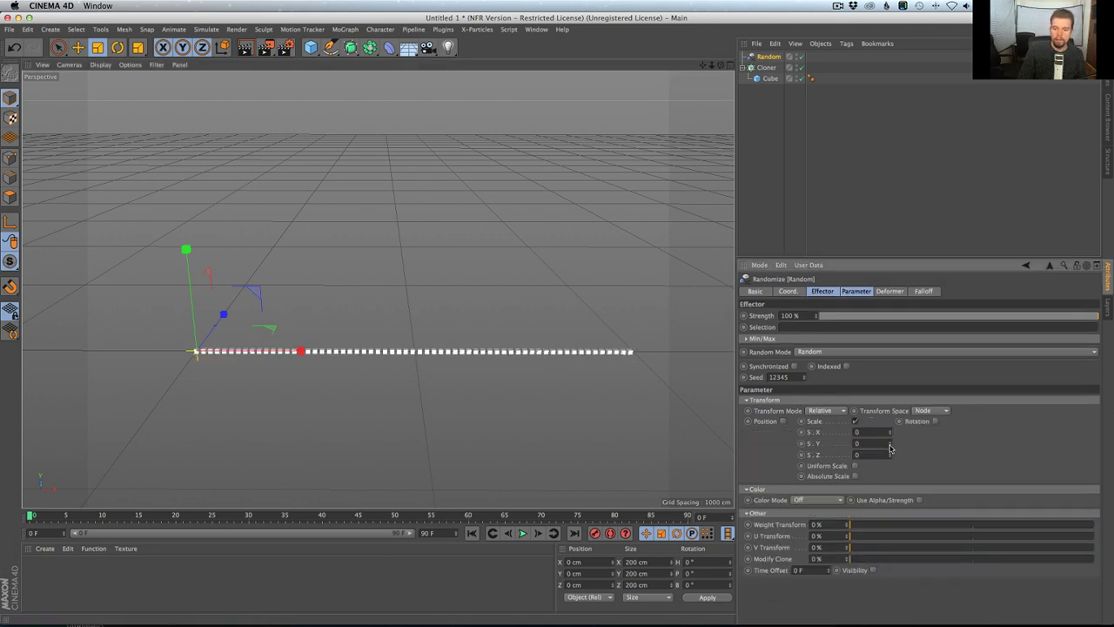
drag(890, 447, 889, 409)
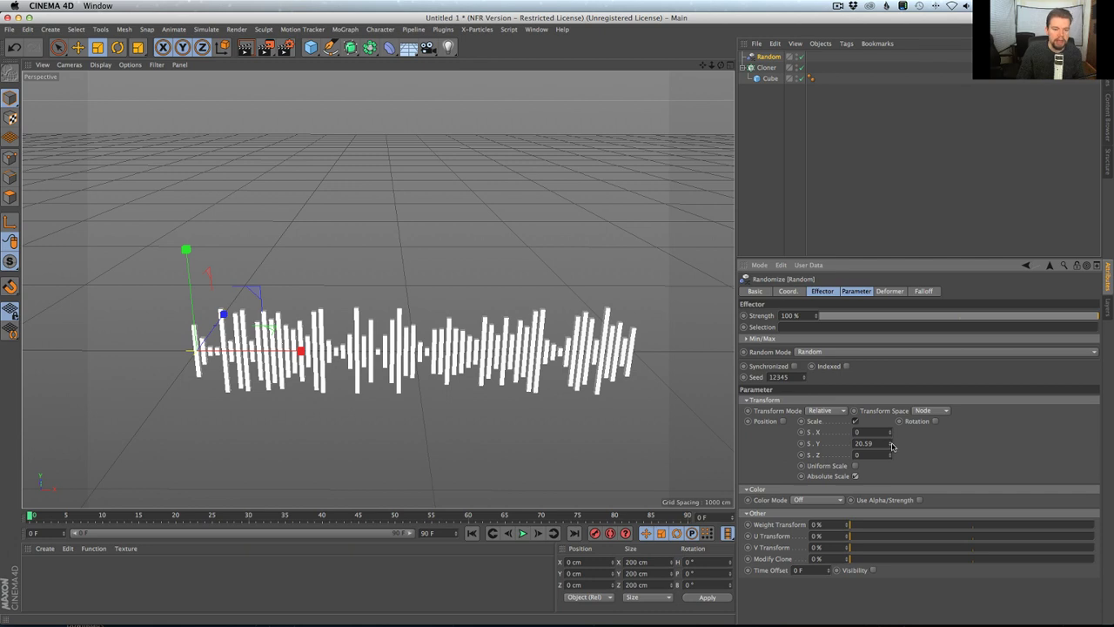
drag(890, 445, 888, 432)
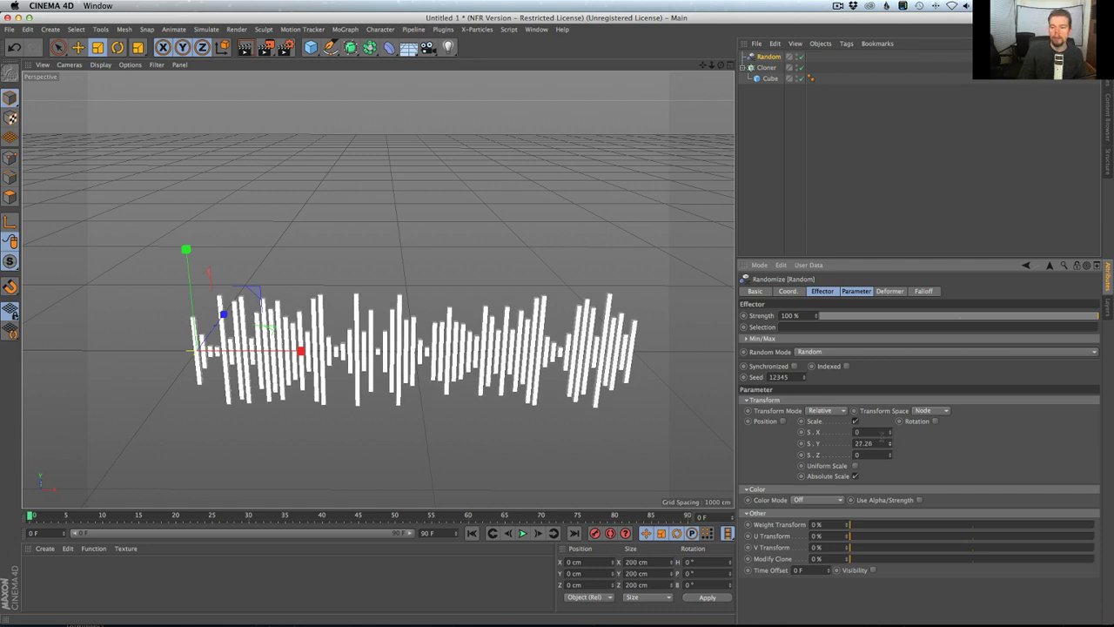
Step: Change the Random effector's mode to Noise and set the noise scale to 500%
click(522, 533)
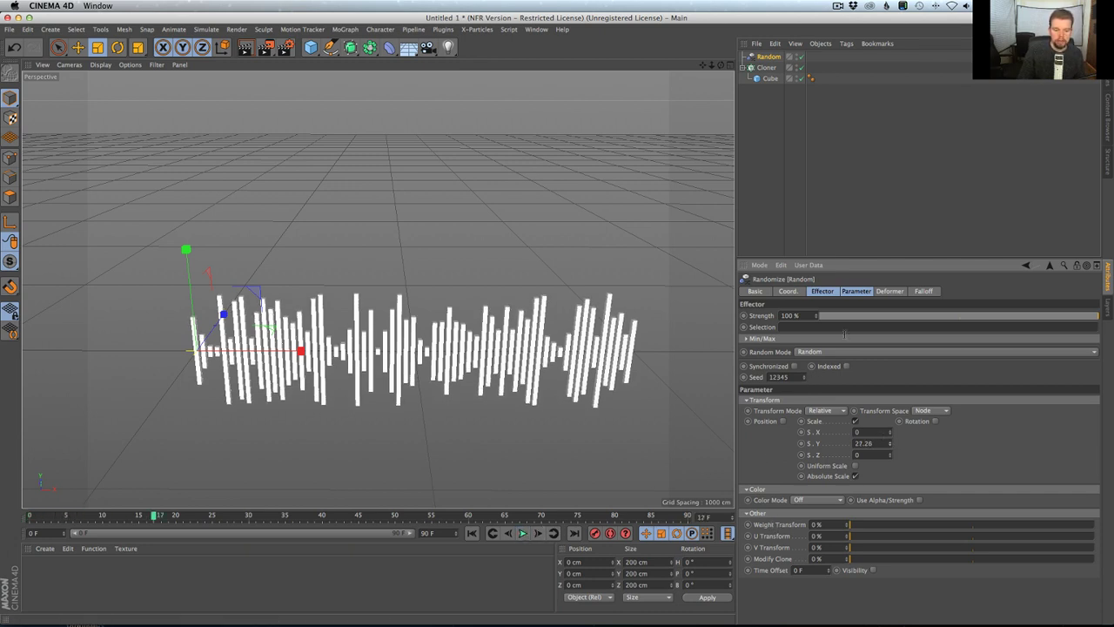
click(822, 292)
click(809, 350)
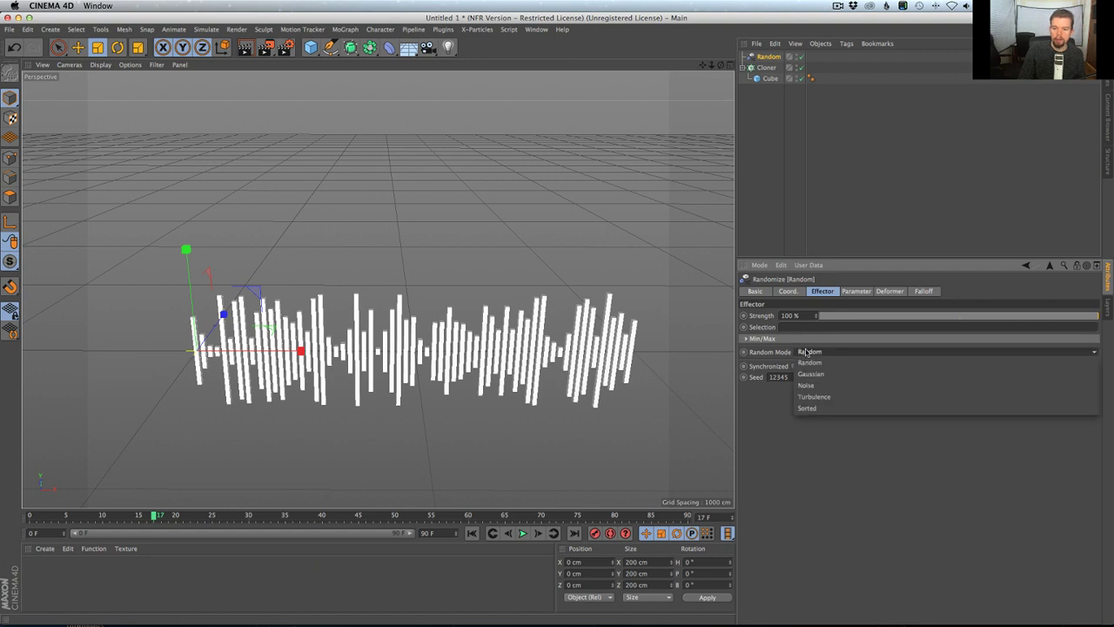
click(765, 366)
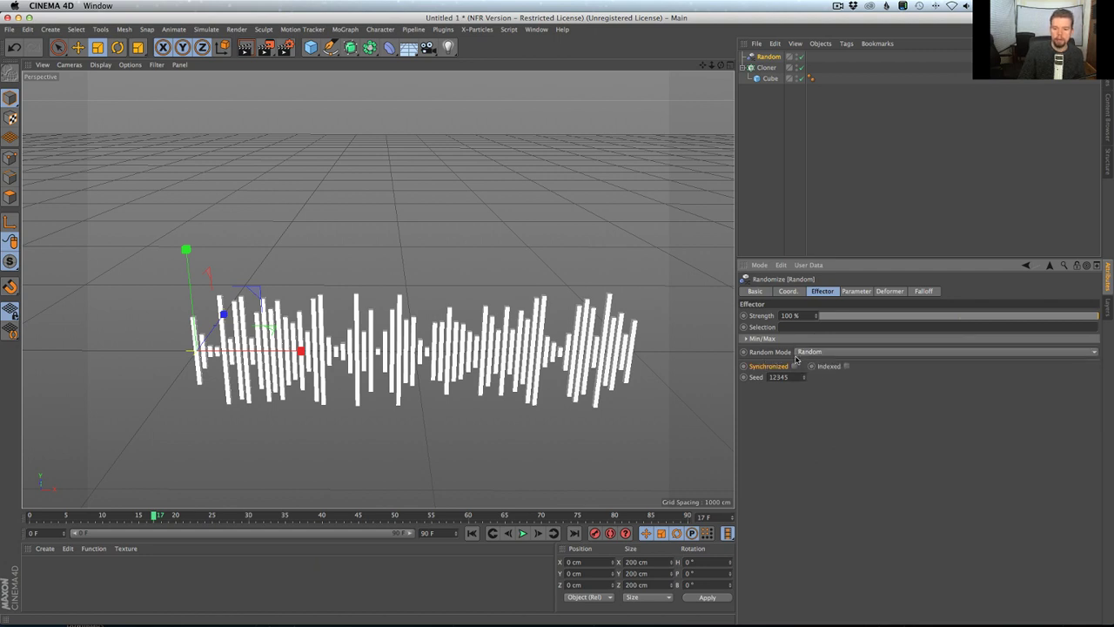
click(809, 353)
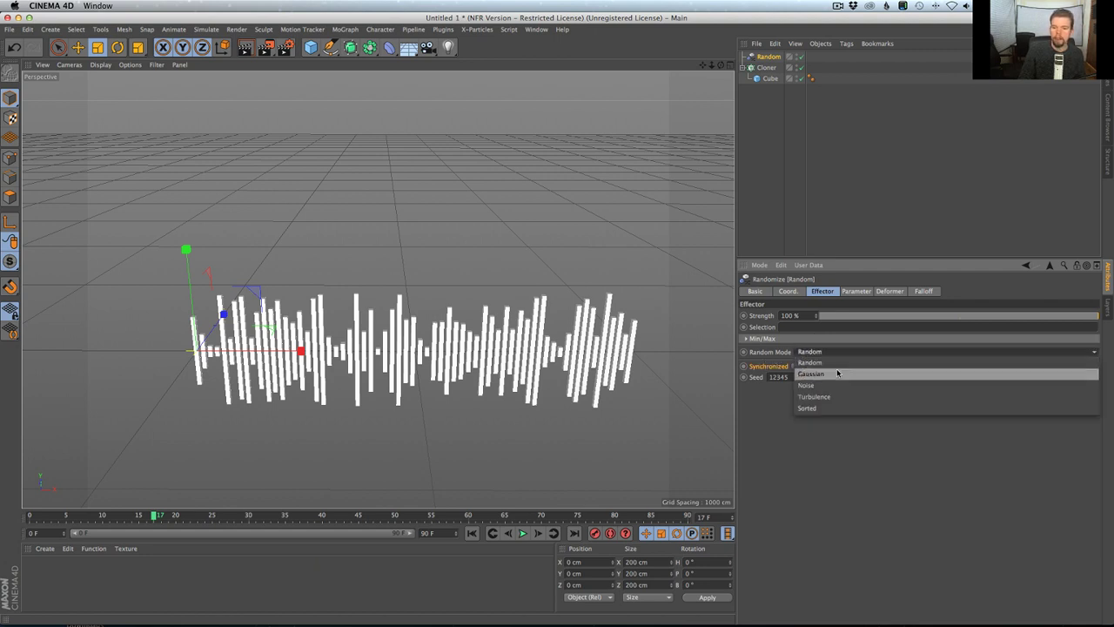
click(827, 387)
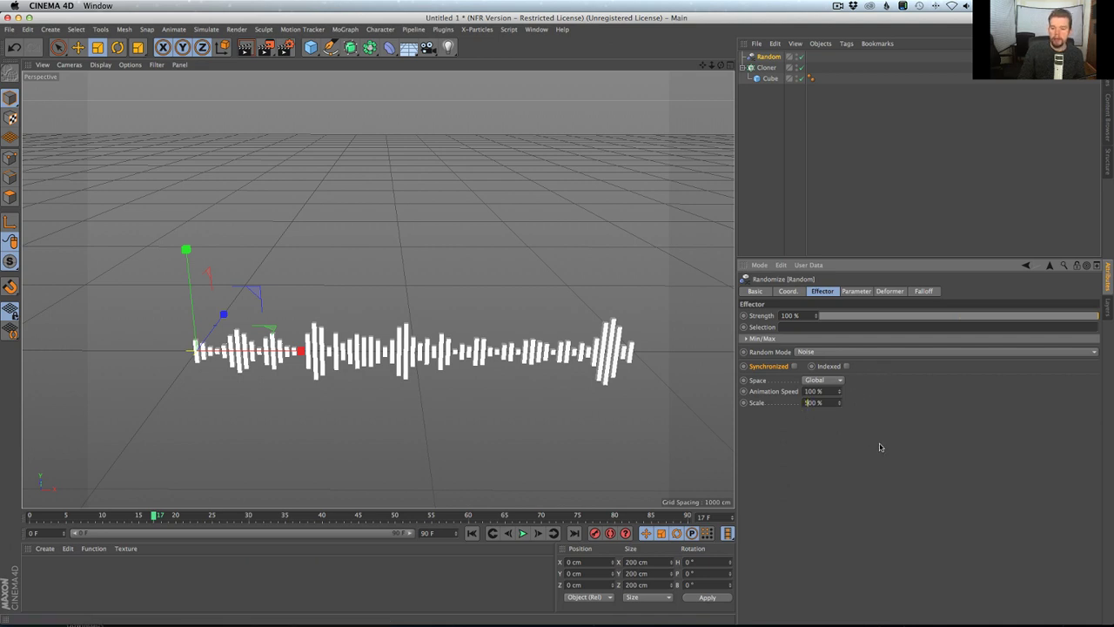
key(Return)
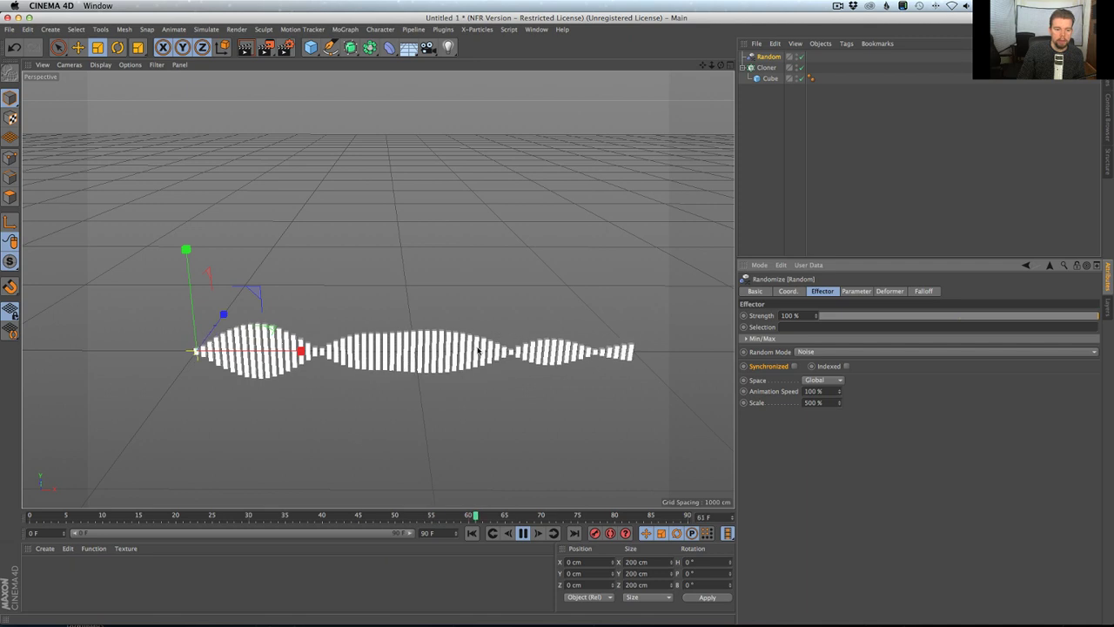
Step: Slow the Random effector's animation speed to 25% and raise its Y scale to 96.66
drag(804, 391, 835, 392)
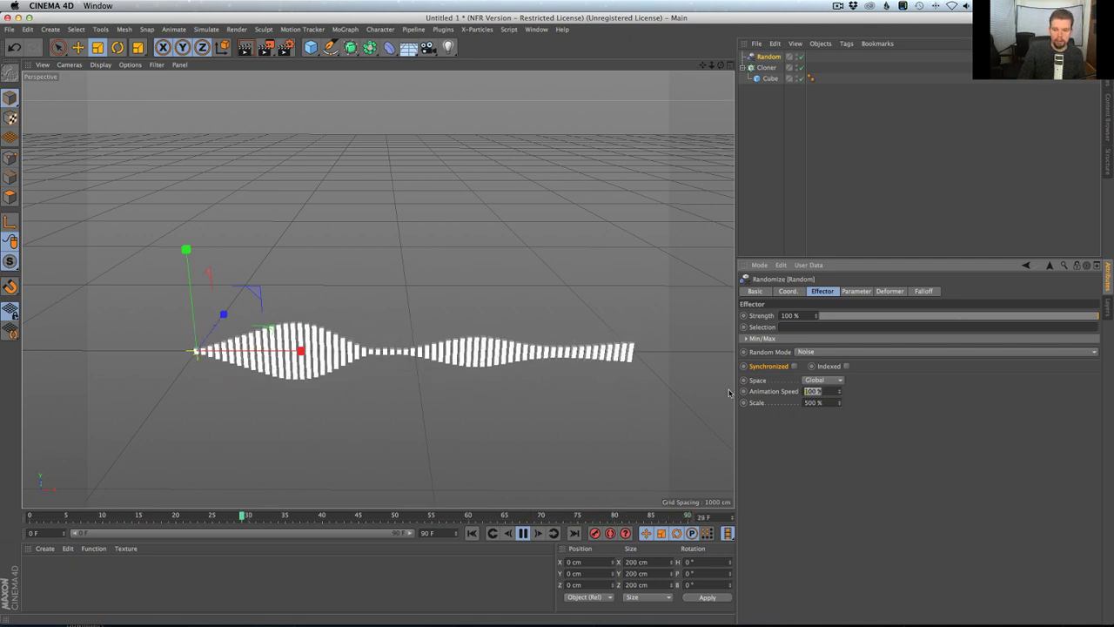
text(25)
key(Return)
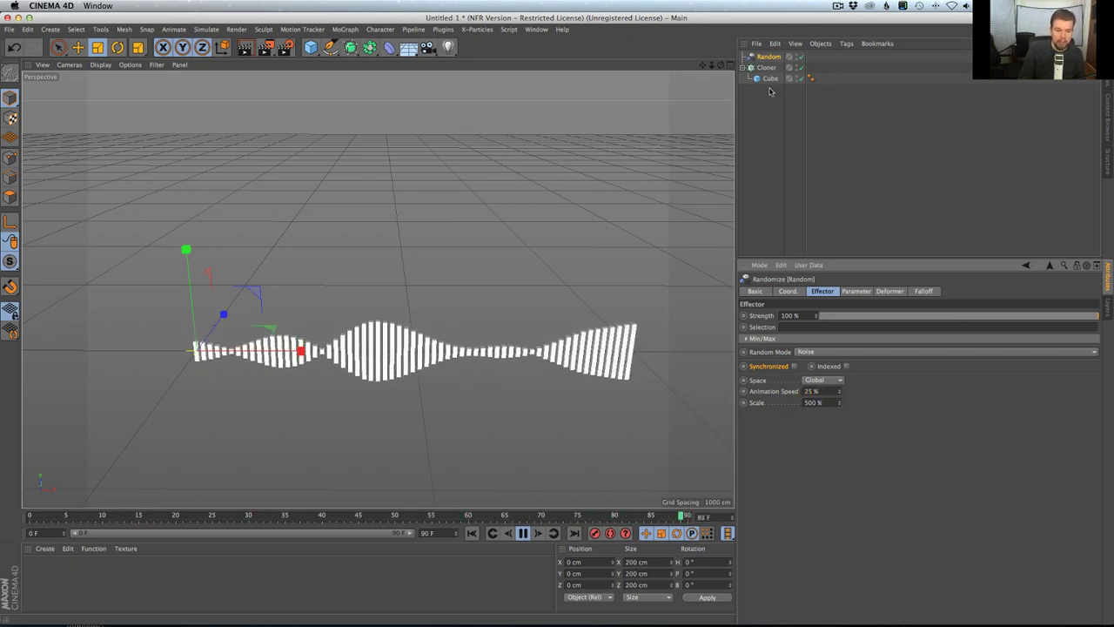
click(855, 291)
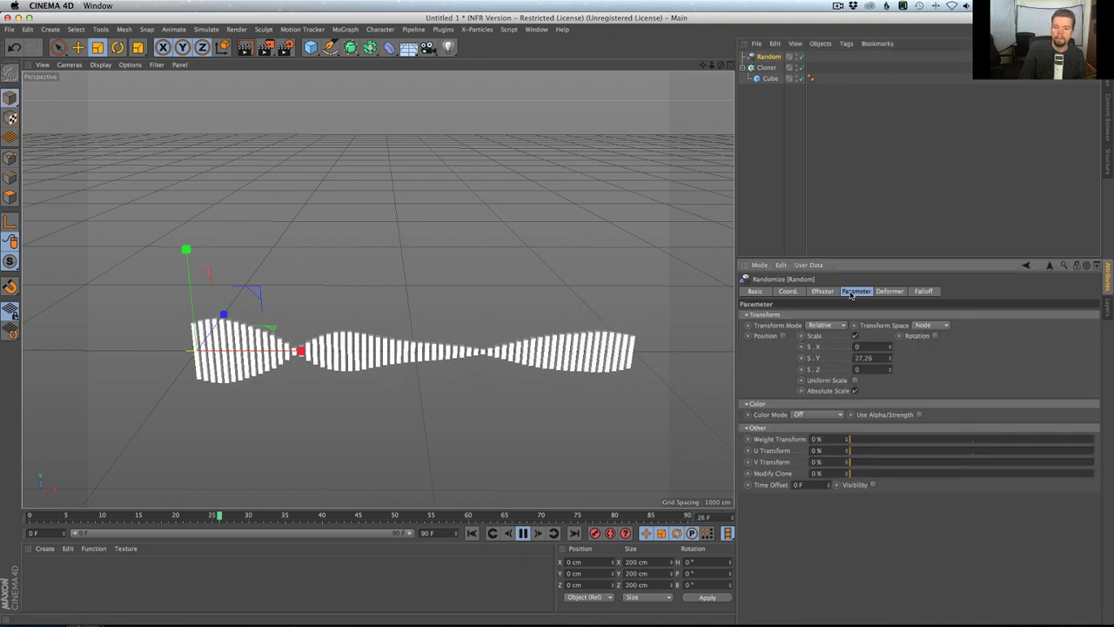
drag(889, 358, 889, 300)
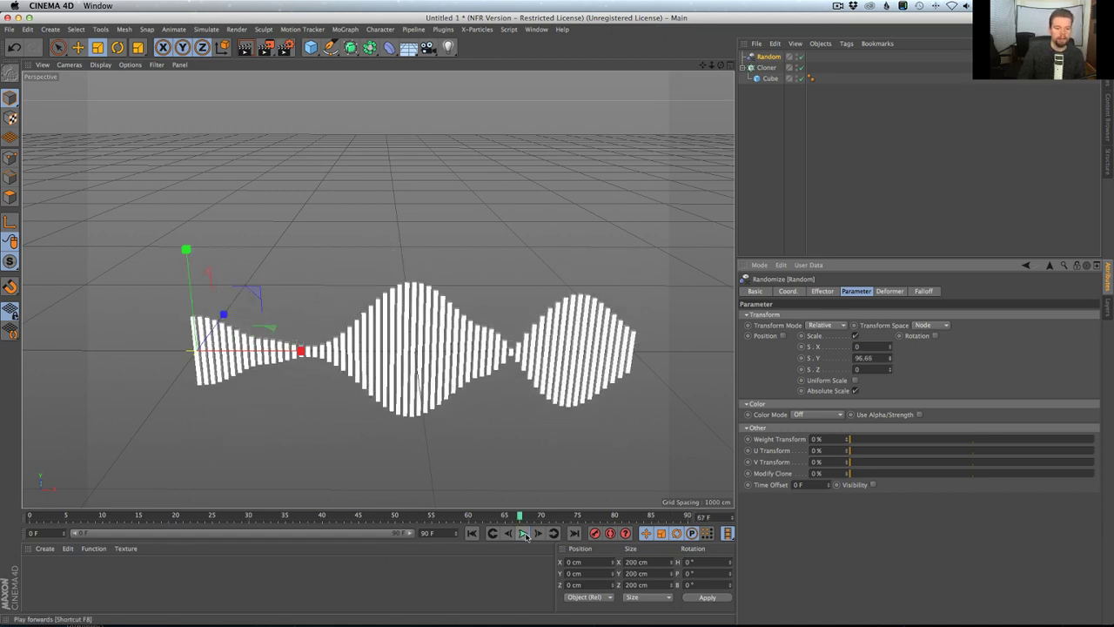
Step: Switch to Chrome to compare the bars with the glowing lines in the BMW video, and return to Cinema 4D
key(super+Tab)
click(268, 494)
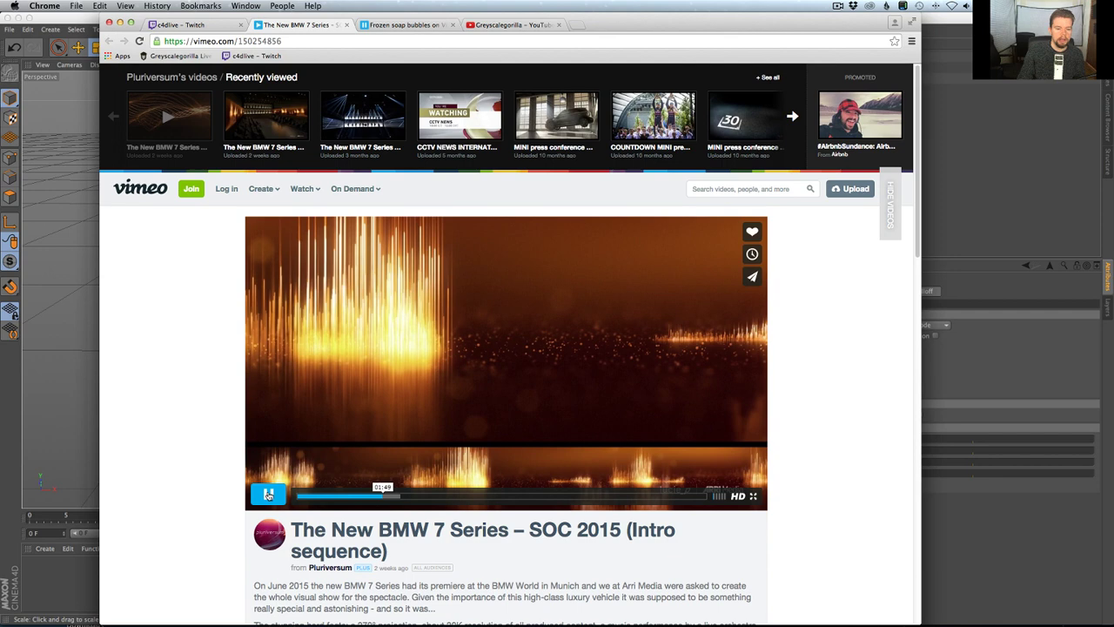
key(super+Tab)
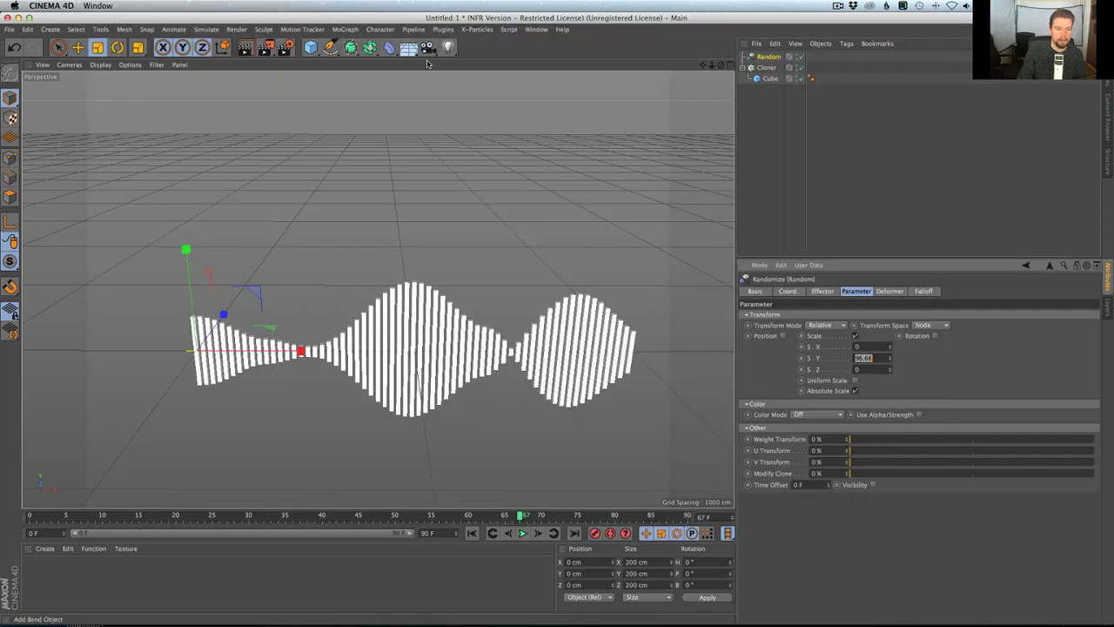
Step: Disable the Cloner to isolate the cube and add a Null object at the origin
click(769, 78)
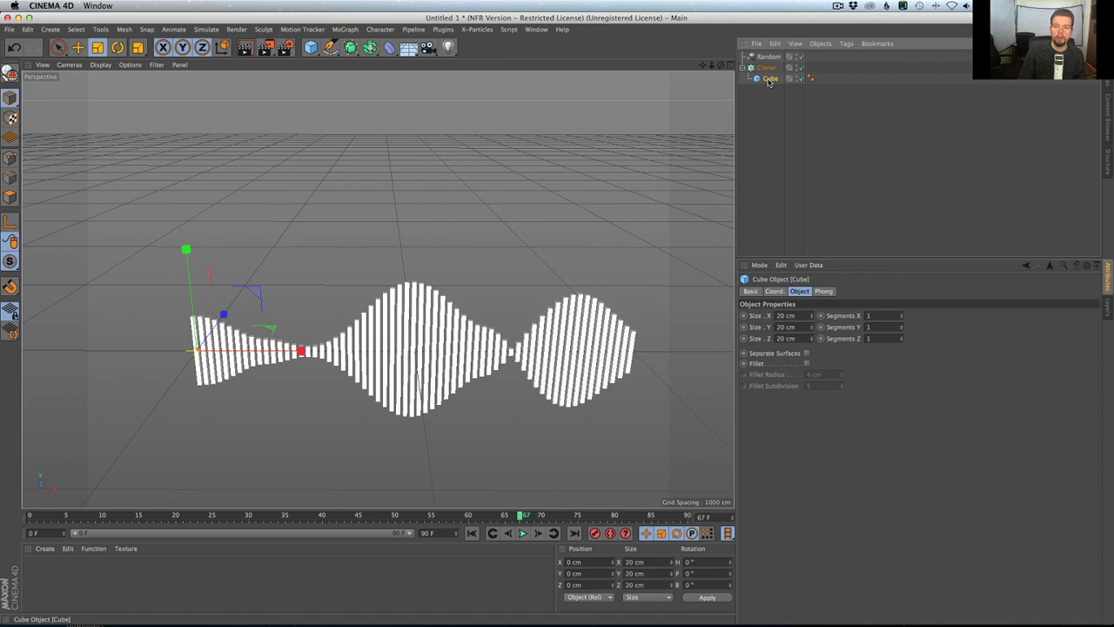
click(801, 68)
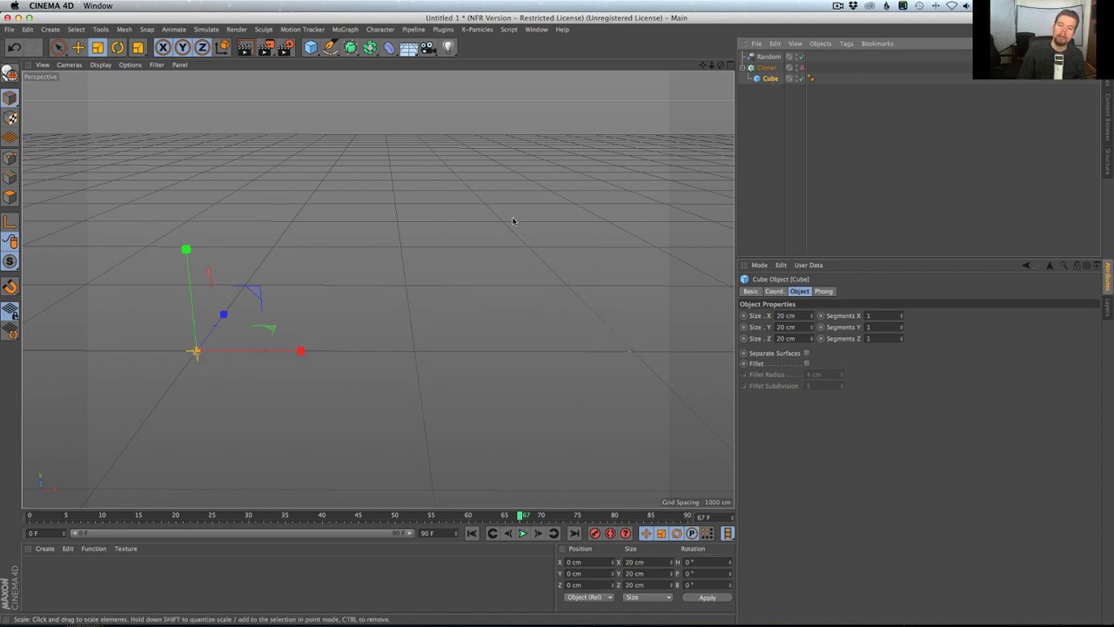
alt+right_drag(212, 347, 413, 321)
alt+middle_drag(266, 327, 345, 284)
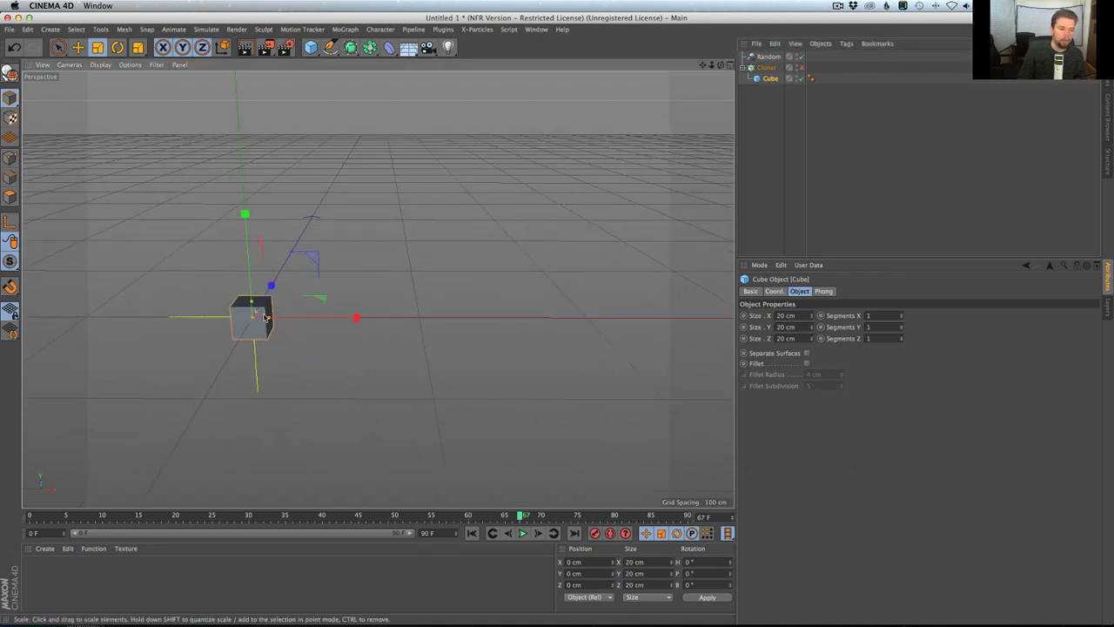
alt+right_drag(228, 314, 252, 298)
click(51, 29)
mouse_move(61, 43)
click(109, 51)
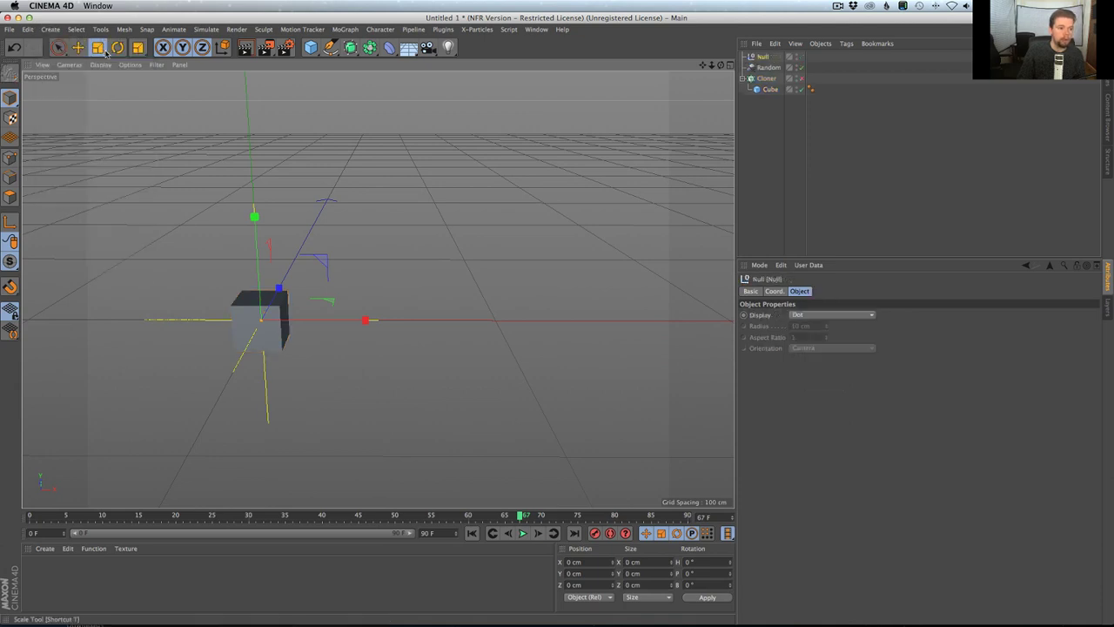
Step: Move the cube up to about 10.43 cm in Y so its base sits at the origin
click(771, 90)
key(e)
mouse_move(253, 219)
mouse_down()
mouse_move(253, 200)
mouse_move(265, 227)
mouse_move(266, 206)
mouse_move(256, 223)
mouse_up()
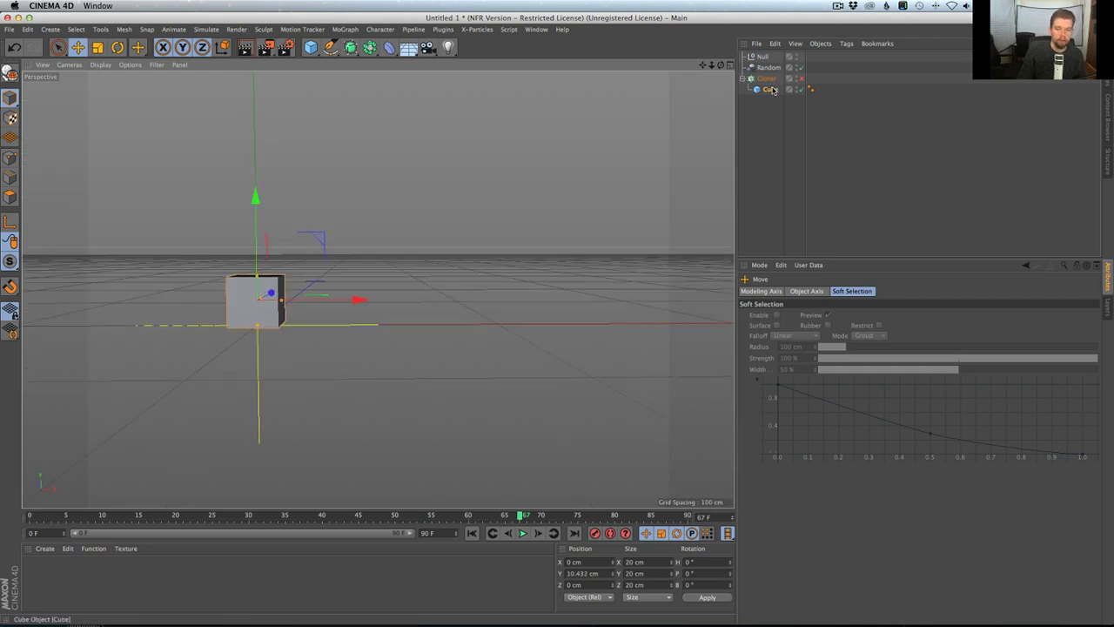
Step: Nest the cube under the Null inside the Cloner and re-enable the Cloner so the bars grow upward from their base
drag(766, 59, 768, 91)
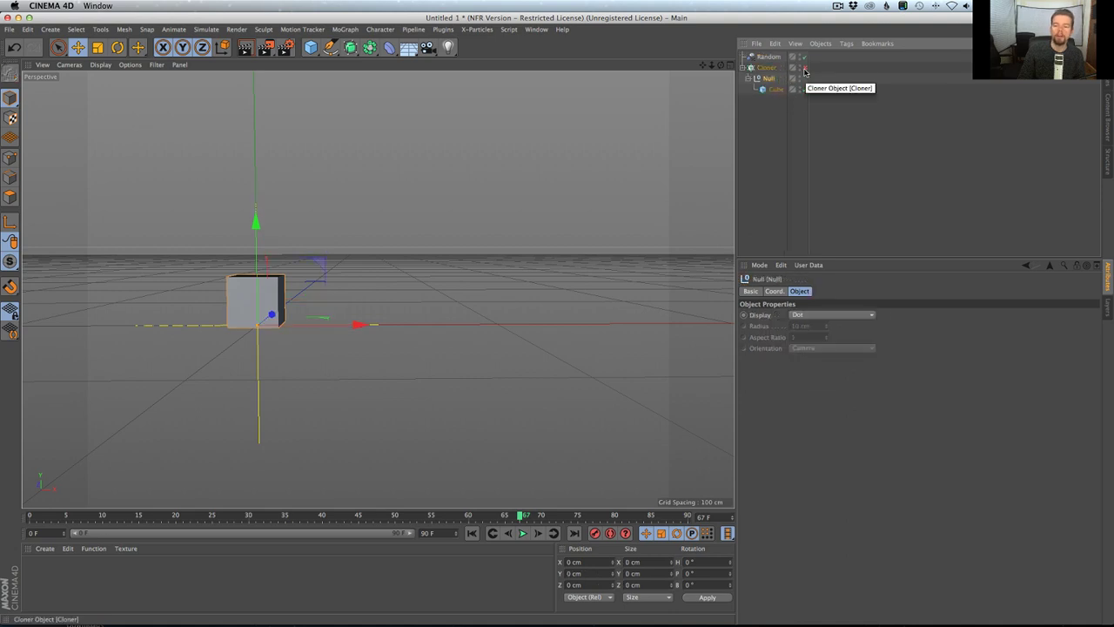
click(806, 68)
alt+right_drag(652, 144, 540, 182)
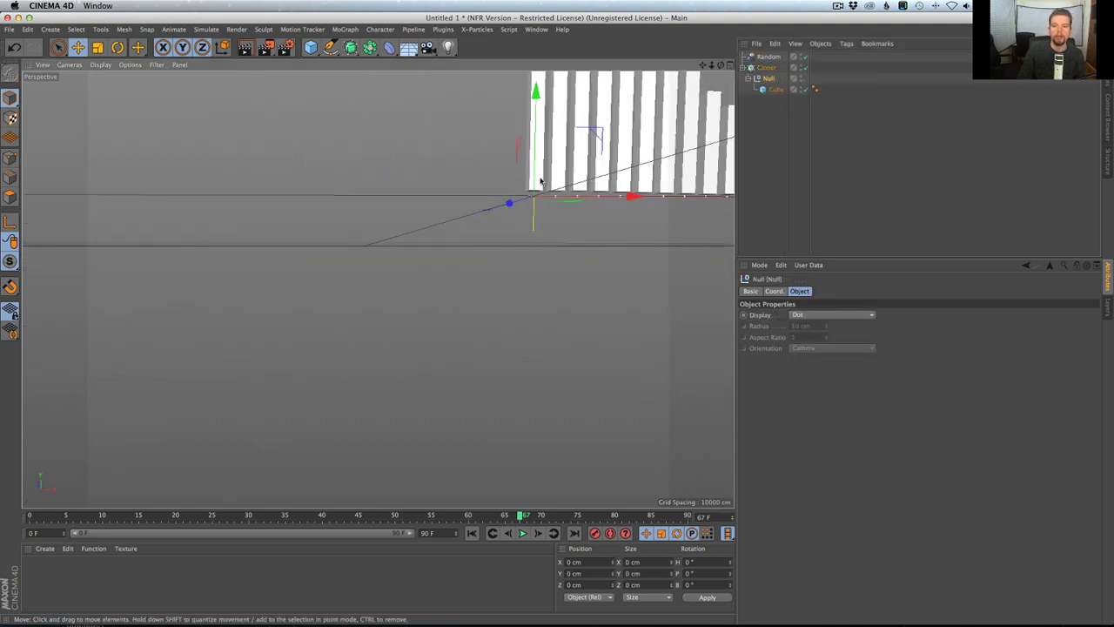
alt+middle_drag(540, 182, 334, 396)
scroll(334, 397, down, 10)
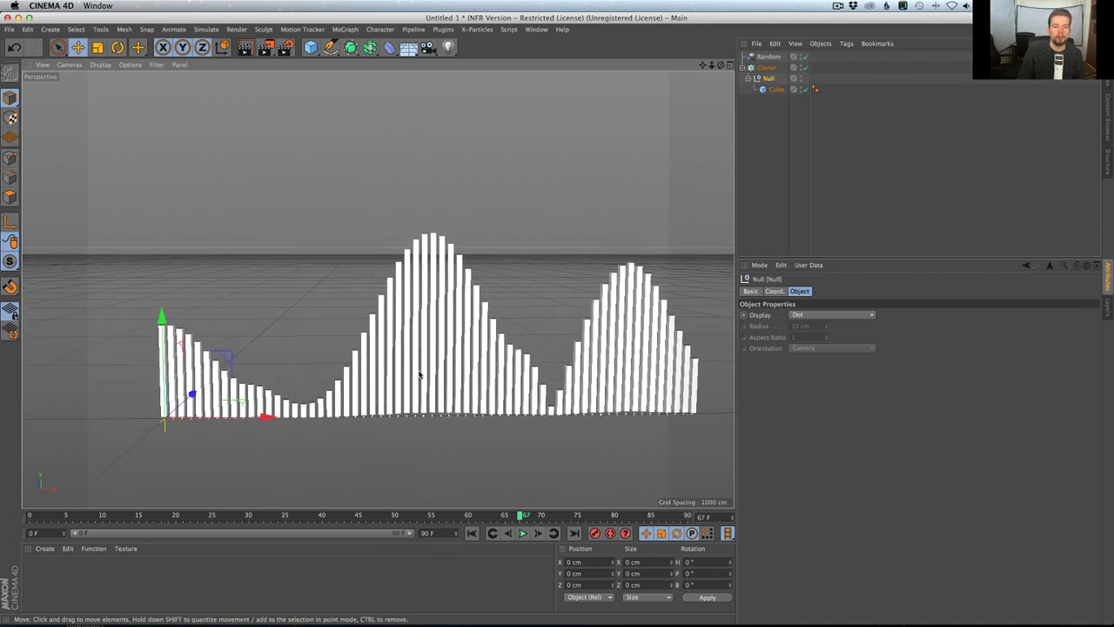
alt+drag(388, 372, 372, 422)
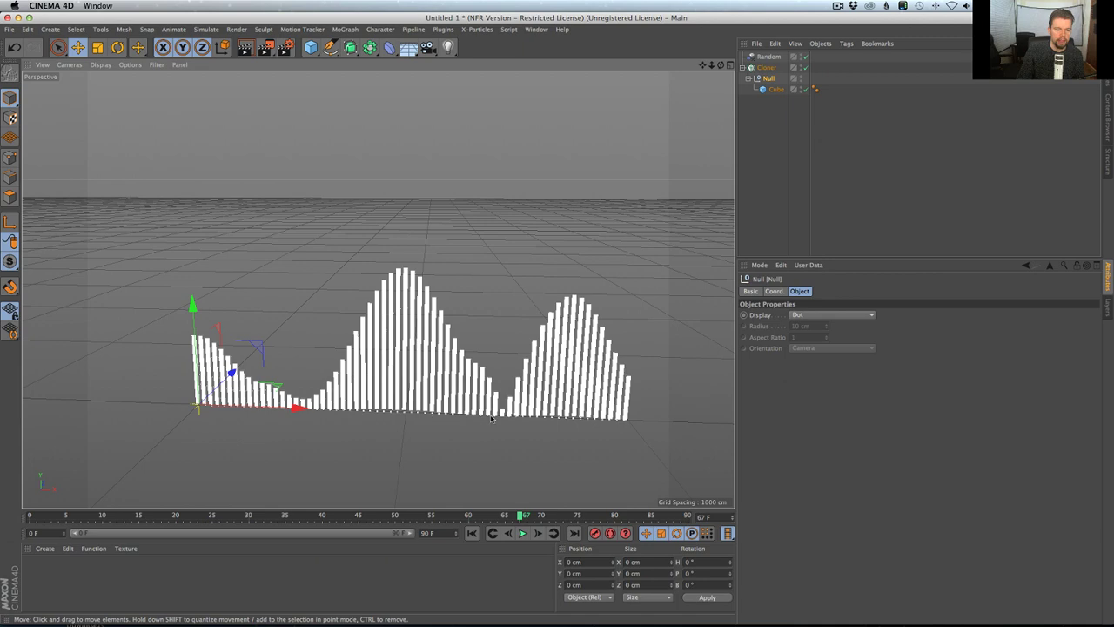
Step: Play the animation from the first frame to review the bars' motion, and select the Random effector
click(471, 532)
click(522, 532)
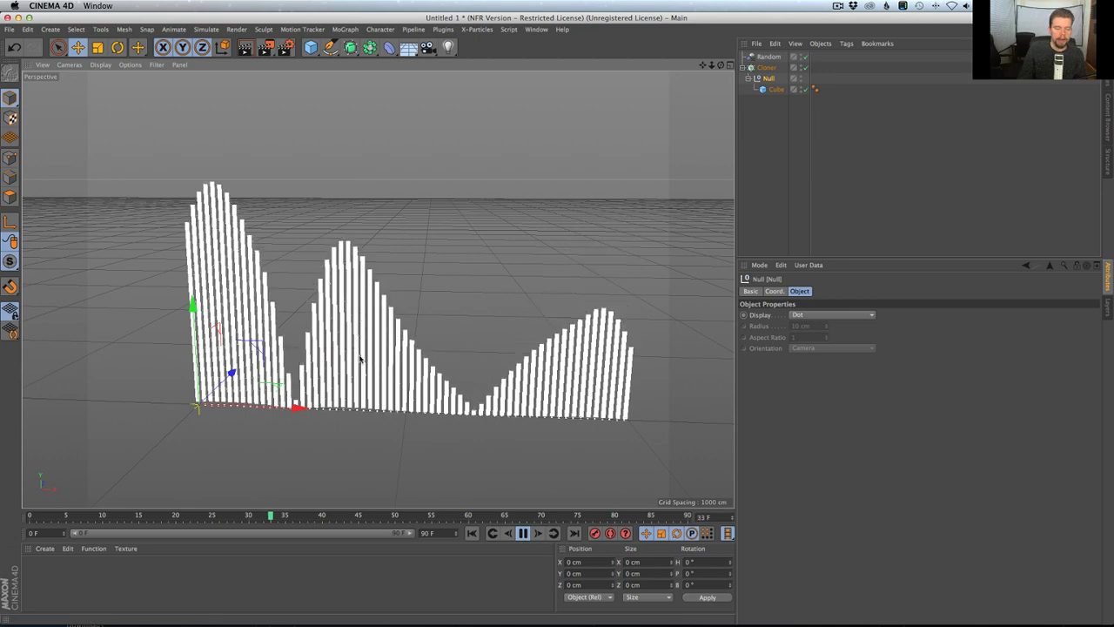
click(776, 58)
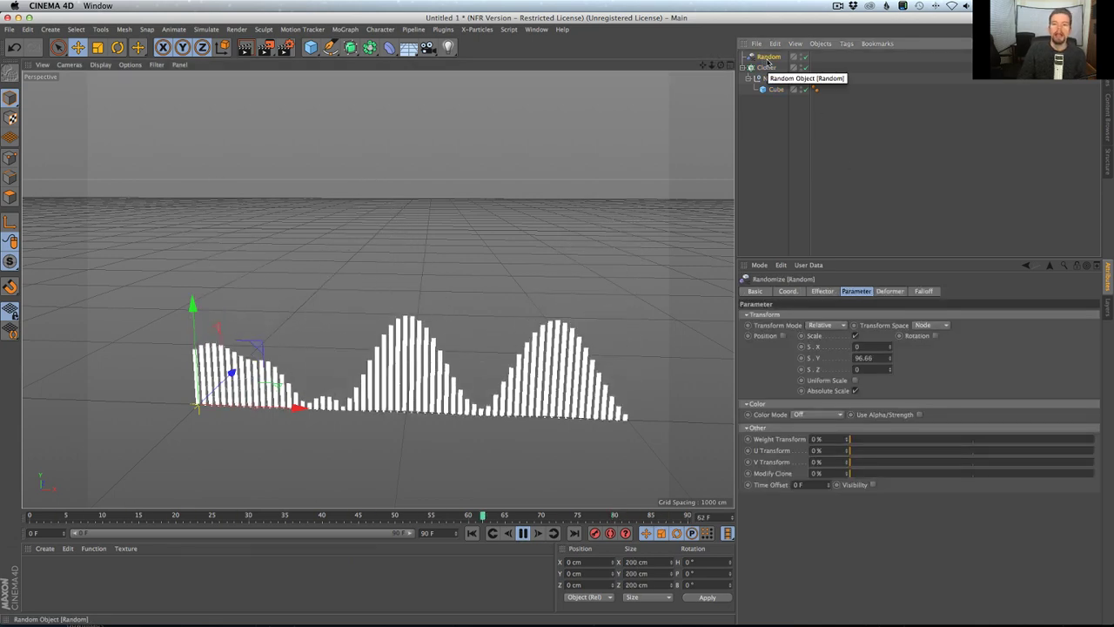
Step: Delete the Random effector and add a MoGraph Shader effector to the Cloner
key(Delete)
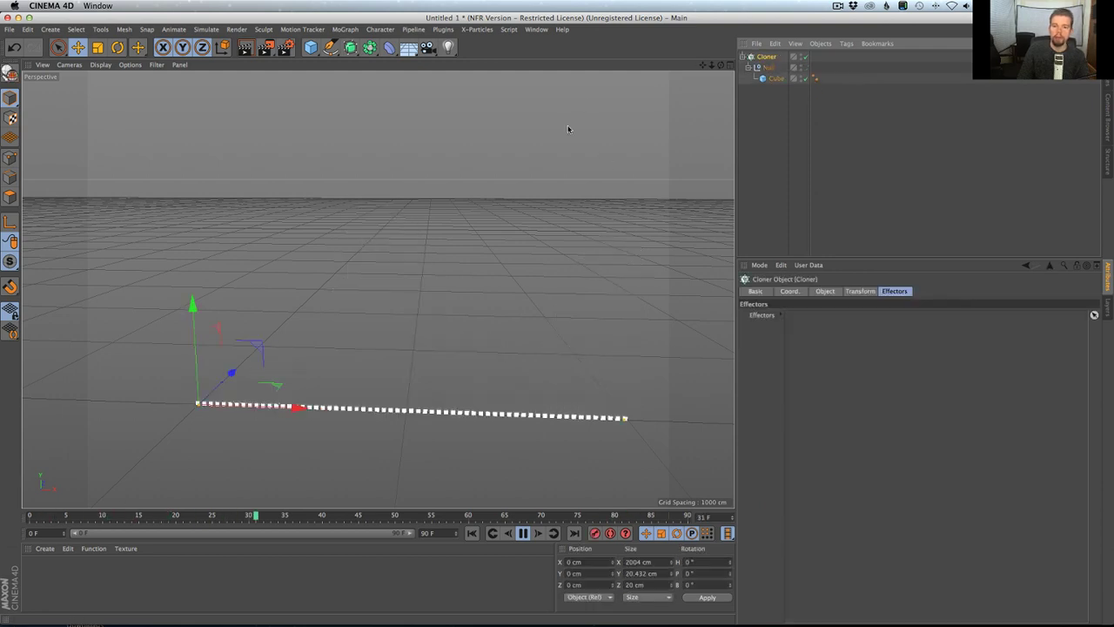
click(443, 30)
mouse_move(462, 33)
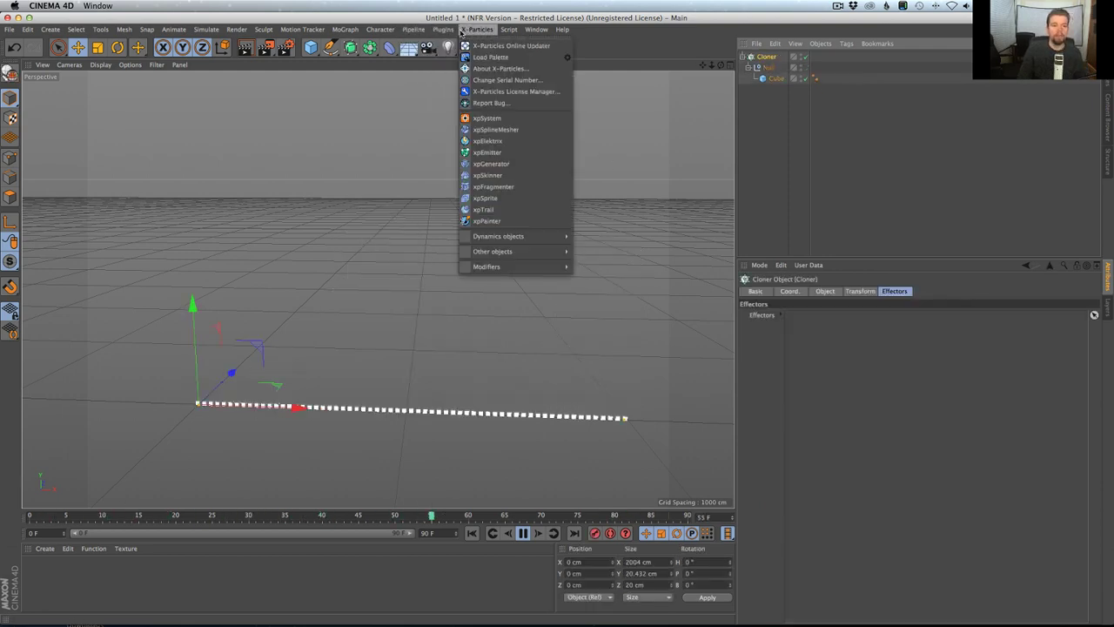
mouse_move(348, 31)
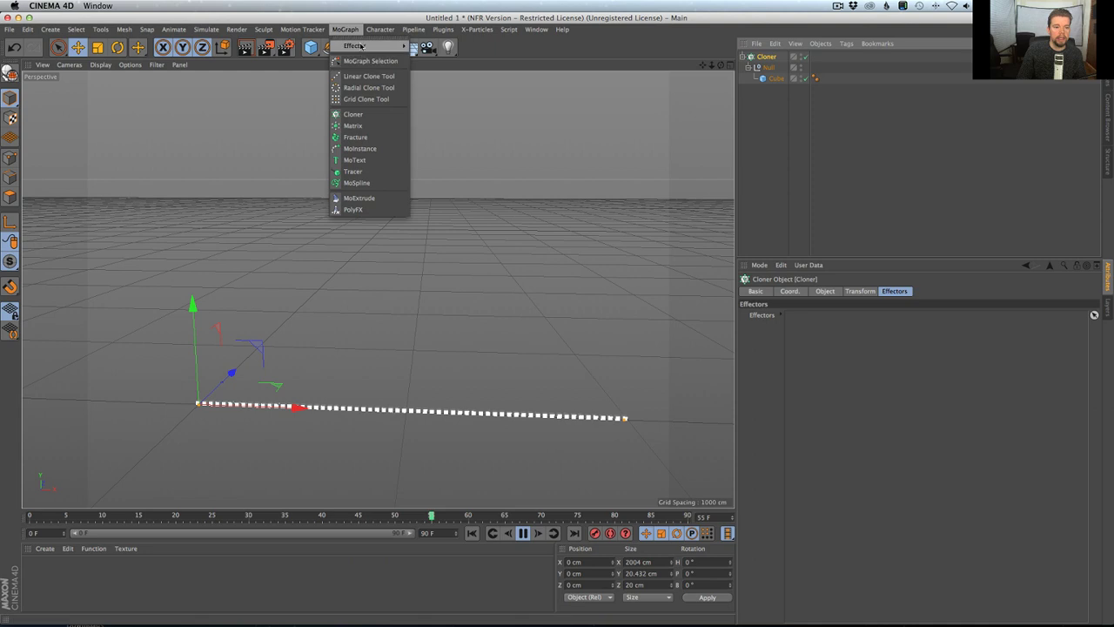
click(433, 145)
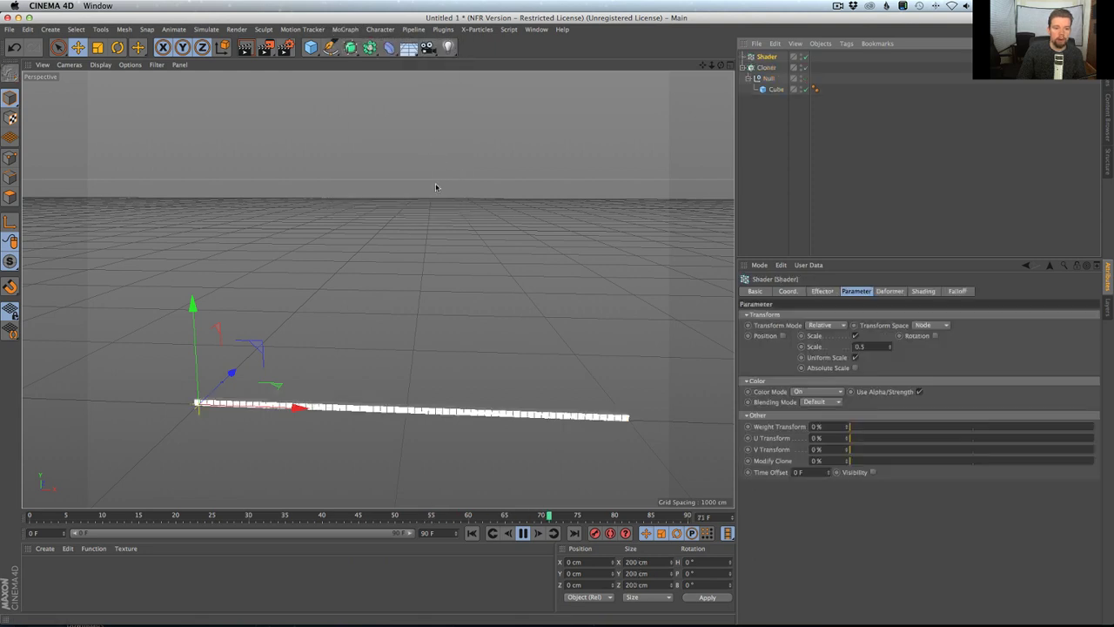
Step: Disable the Shader effector's Uniform Scale, raise its Y scale to about 35.57 and enable Absolute Scale
click(856, 357)
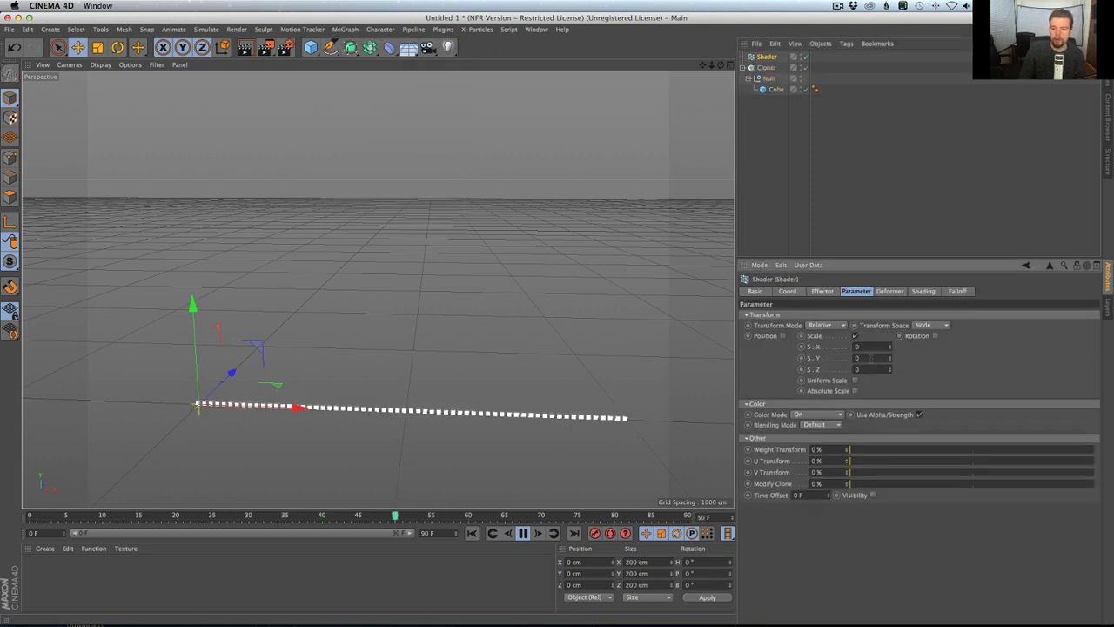
drag(890, 358, 889, 293)
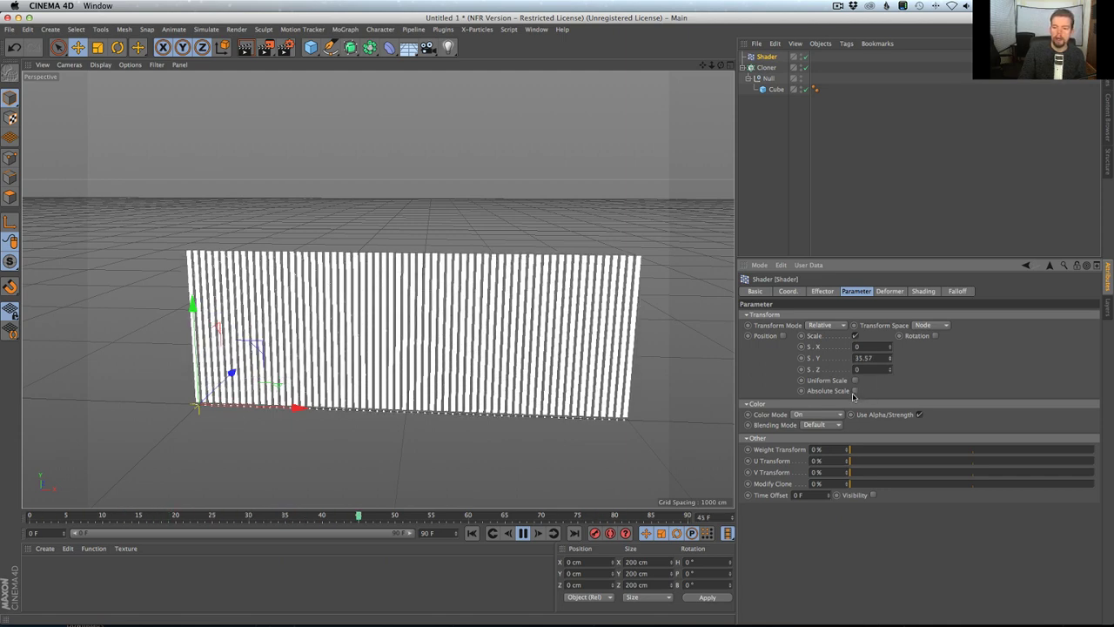
click(855, 391)
Step: Load a Layer shader into the effector's shading channel and add a Noise shader layer inside it
click(911, 292)
click(798, 327)
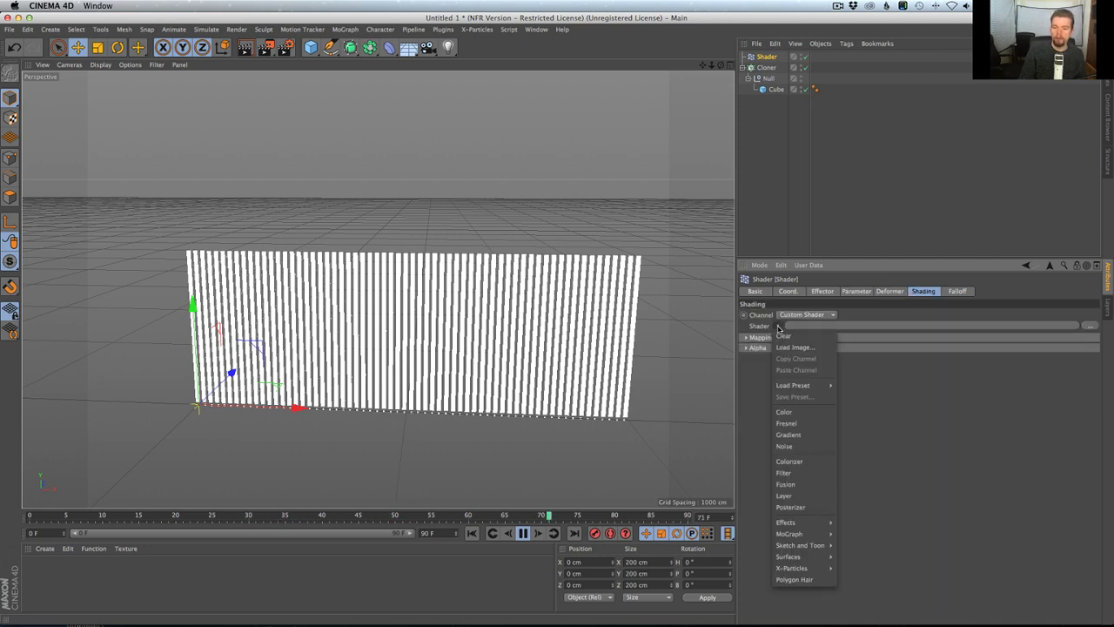
click(789, 497)
click(783, 354)
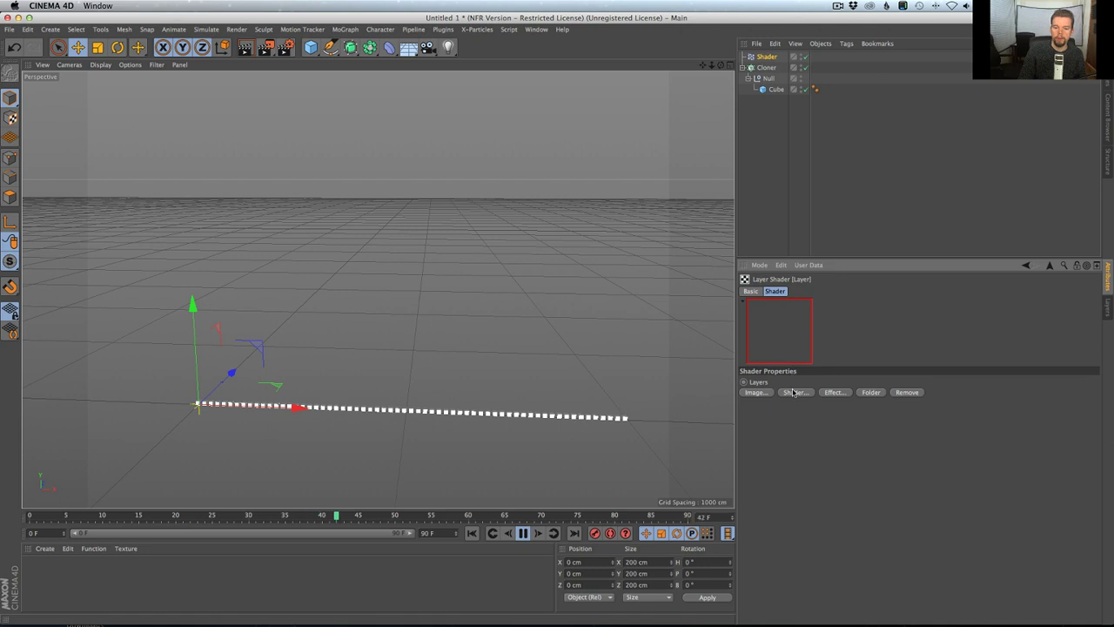
click(794, 392)
click(837, 455)
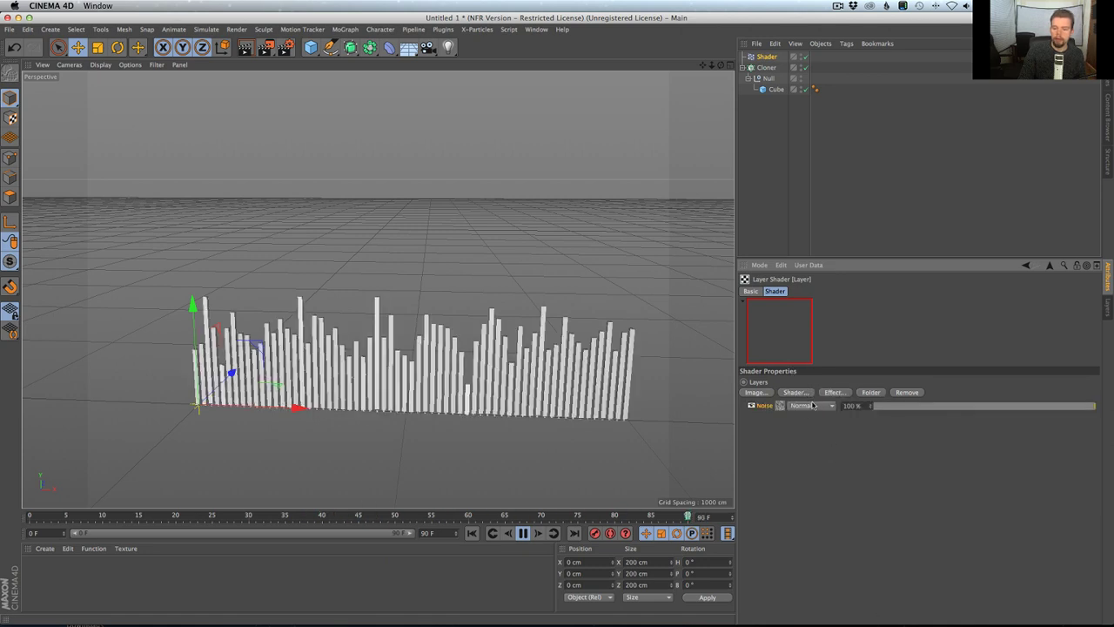
Step: Set the Noise layer's Global Scale to 3000 %, Animation Speed to 1 and Contrast to 31 %
click(754, 405)
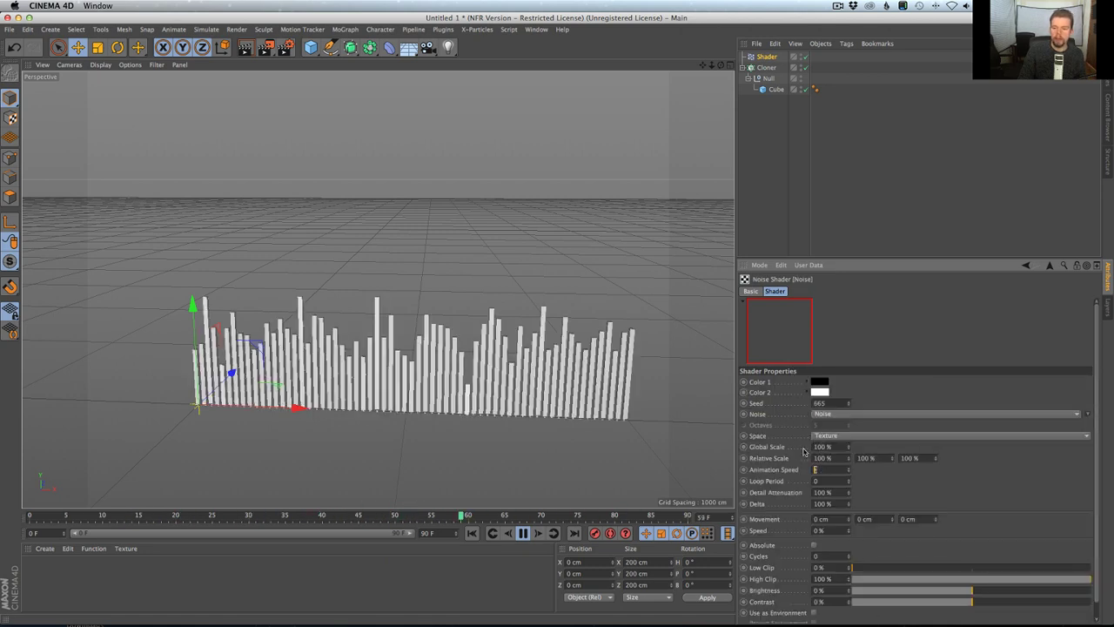
drag(816, 262, 816, 124)
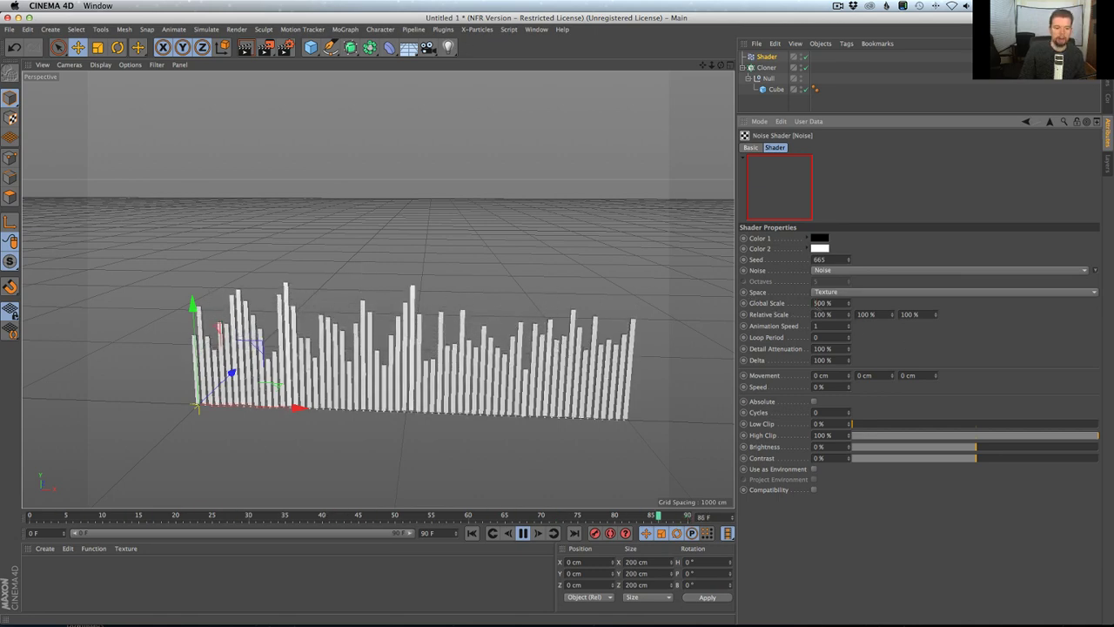
key(Return)
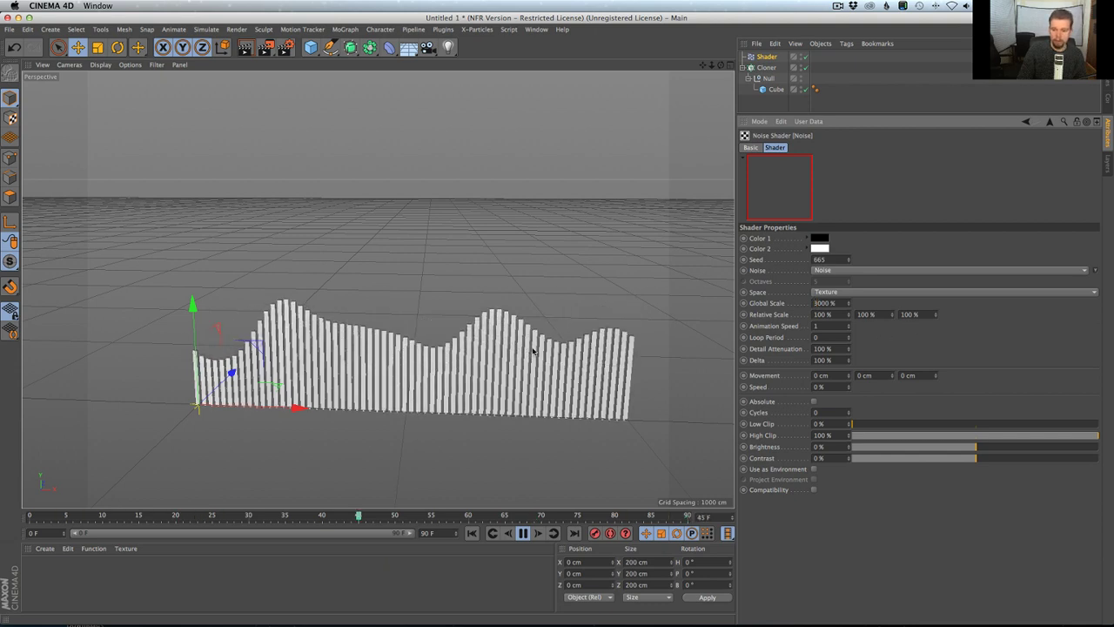
drag(991, 458, 1014, 461)
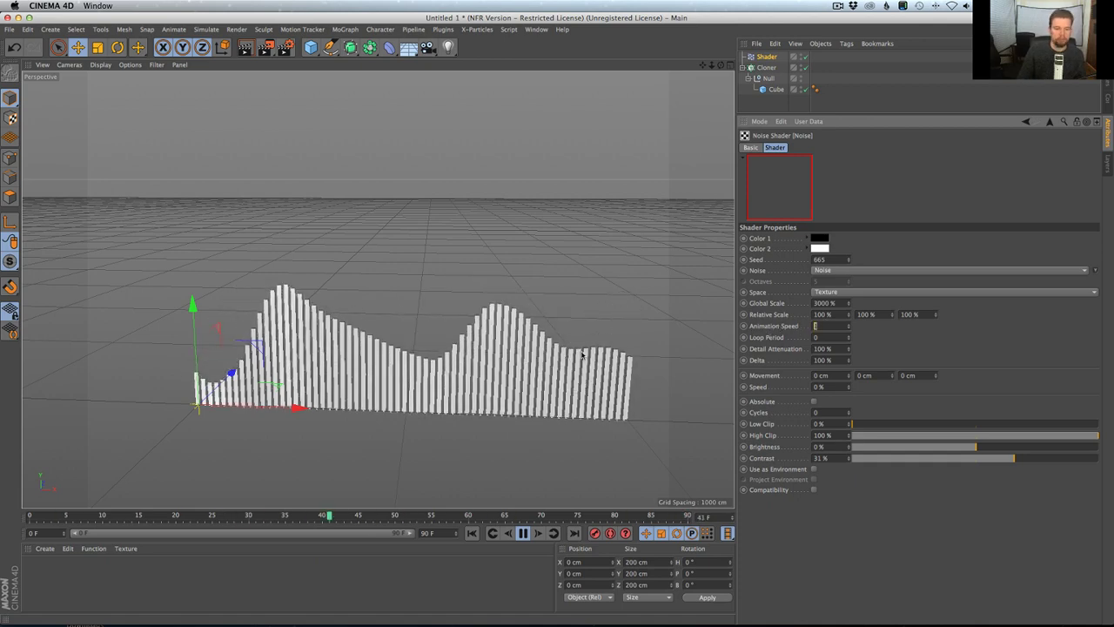
Step: Set the noise's Animation Speed to 0, its first Movement value to 1 cm and its Speed to 1 %
alt+drag(584, 355, 514, 374)
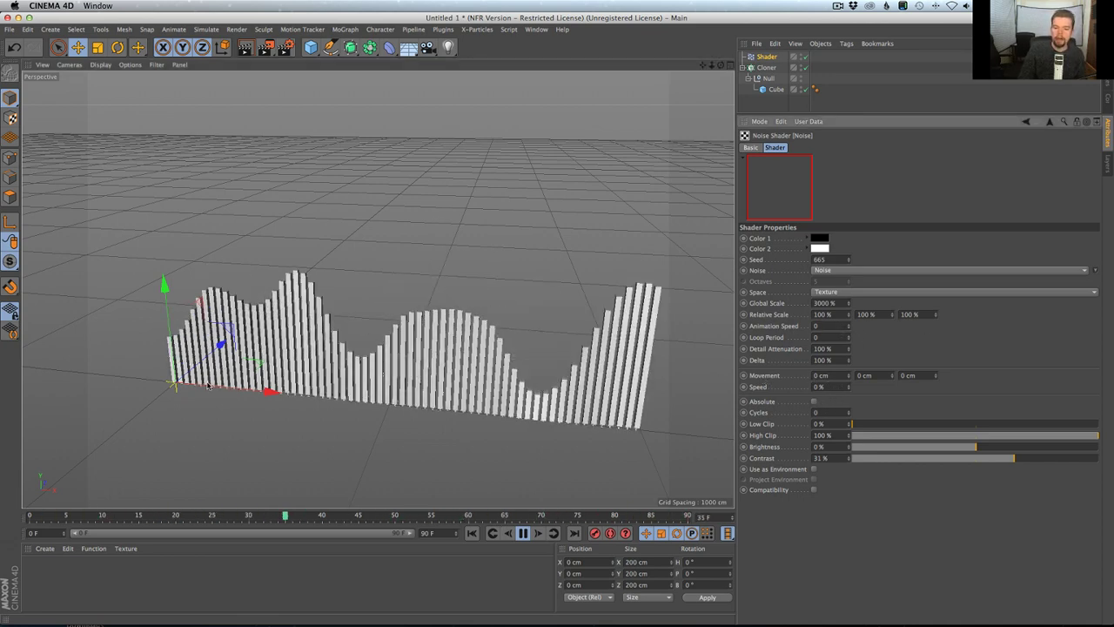
double_click(827, 375)
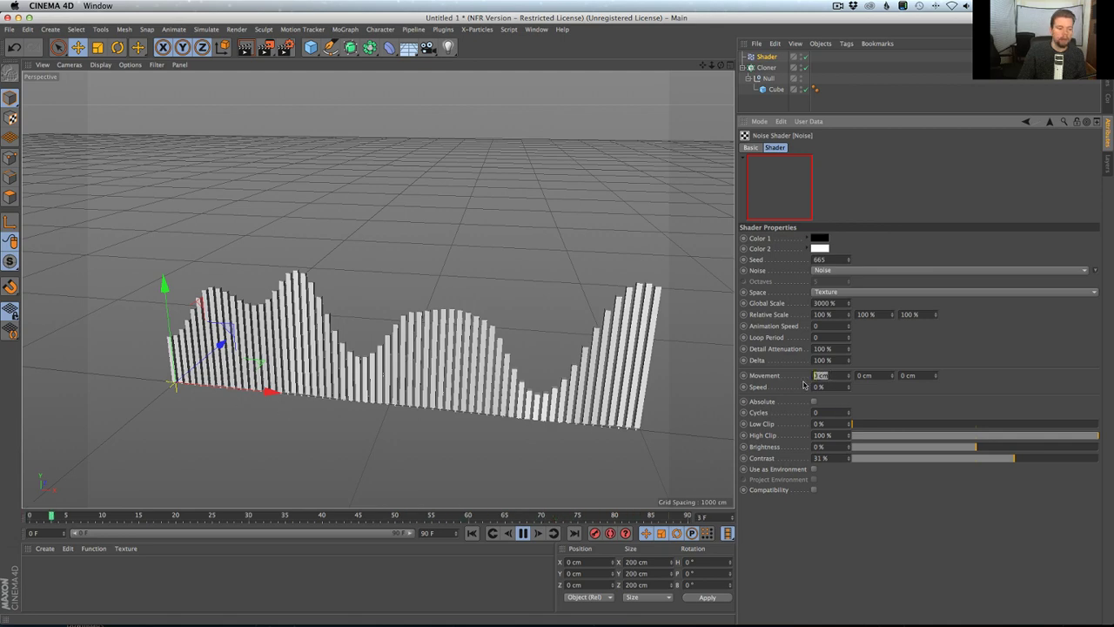
text(1)
double_click(822, 386)
text(1)
key(Return)
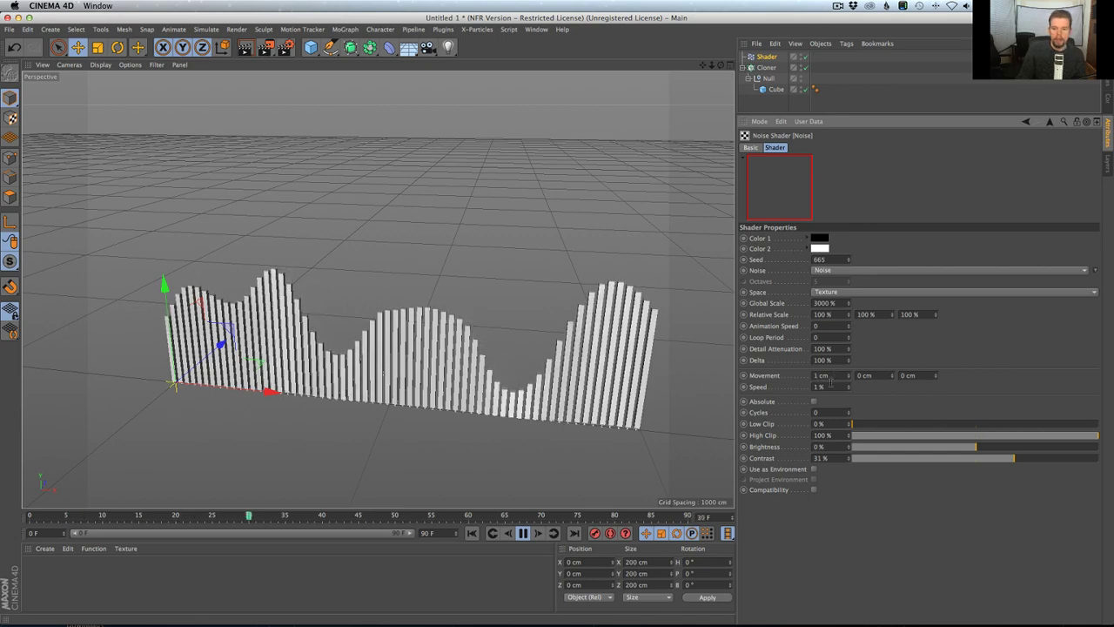
Step: Set the noise's first Movement value to 11 cm and its Animation Speed to 1
double_click(821, 375)
text(1)
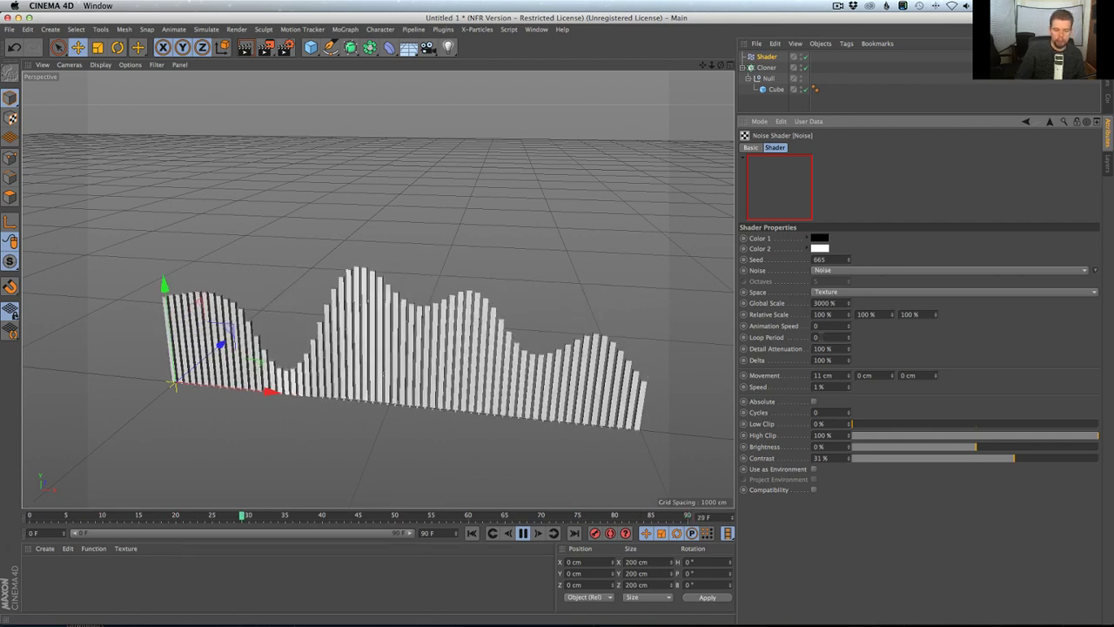
double_click(827, 328)
text(1)
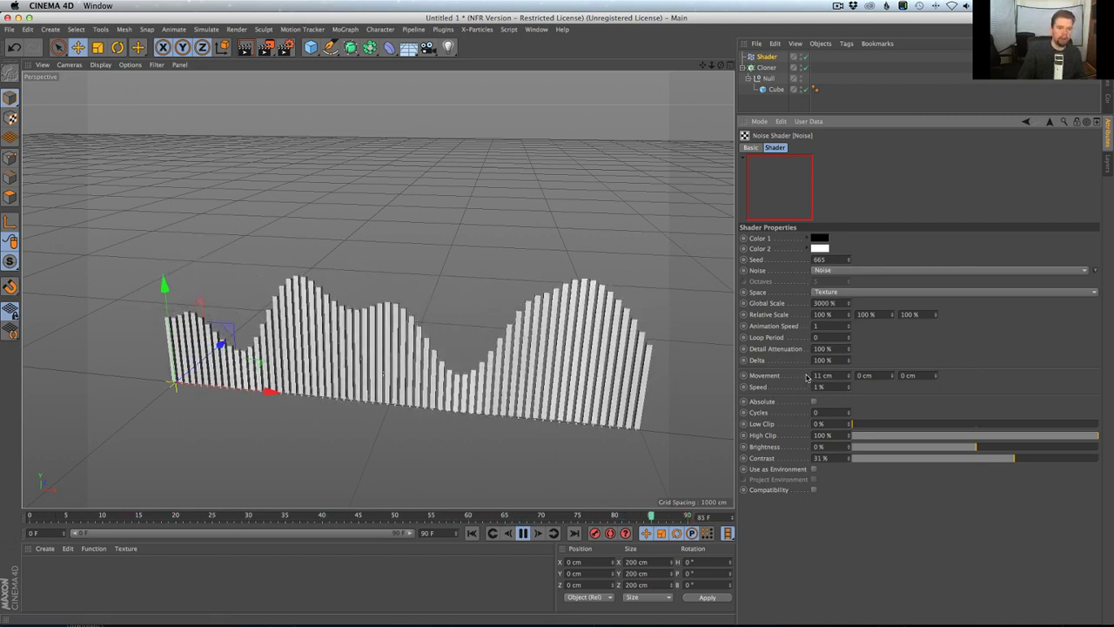
Step: Reverse the noise's first Movement value to -11 cm and slow it down to -5 cm
text(-)
key(Return)
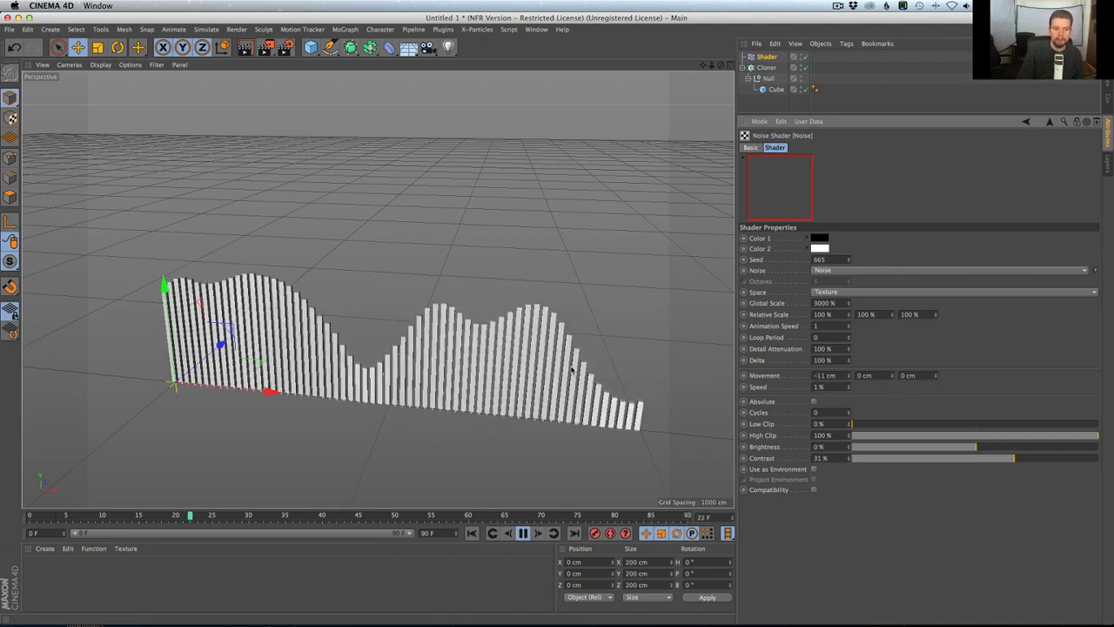
alt+drag(574, 364, 527, 346)
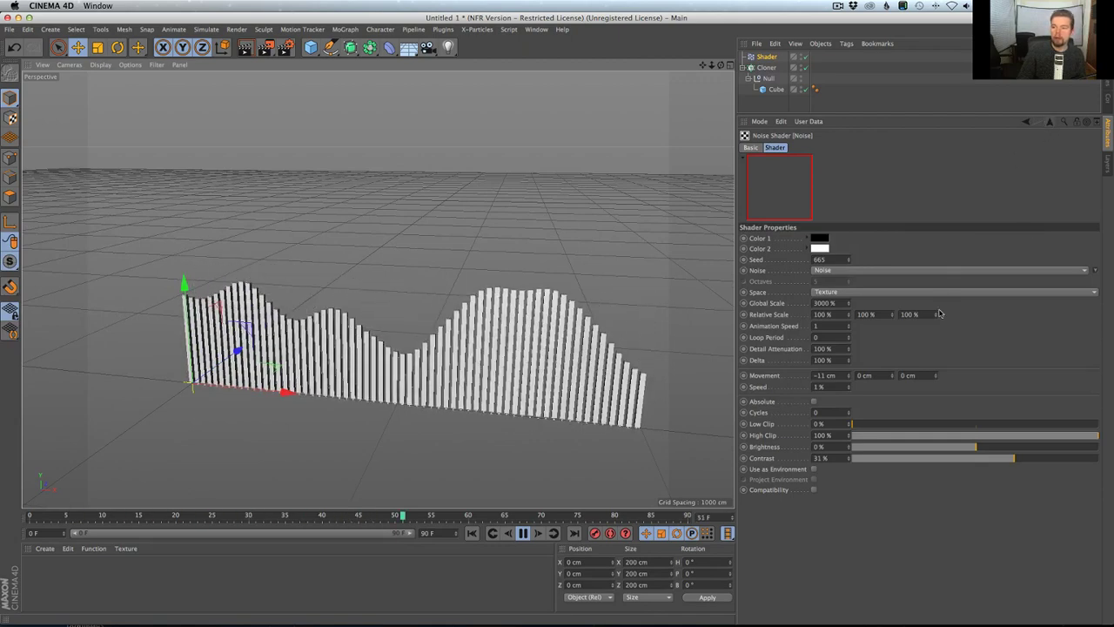
drag(834, 374, 791, 375)
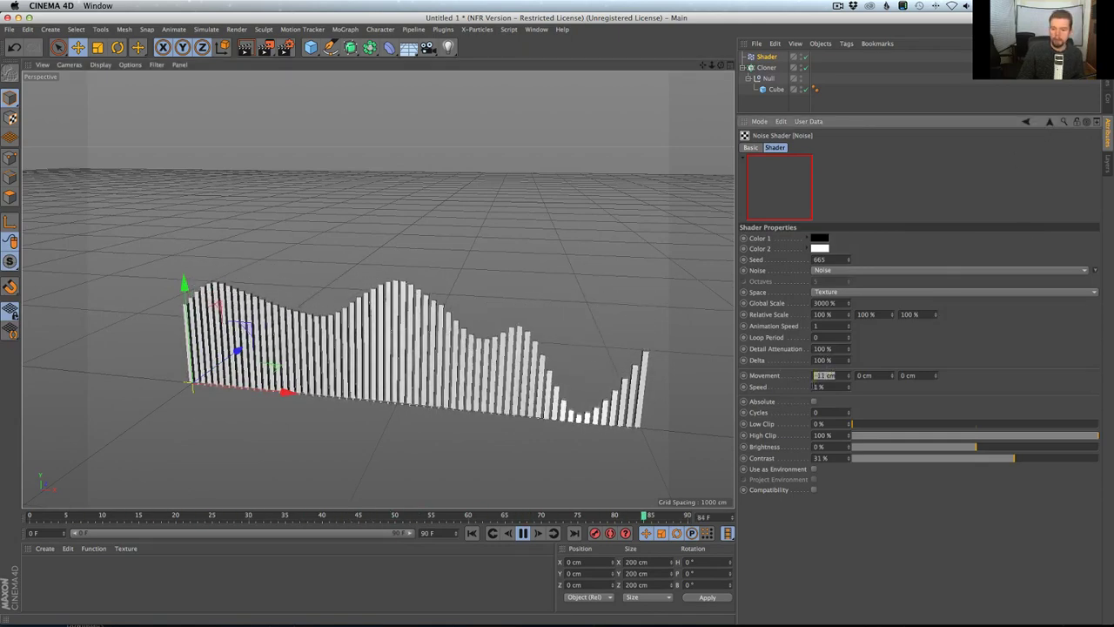
text(-5)
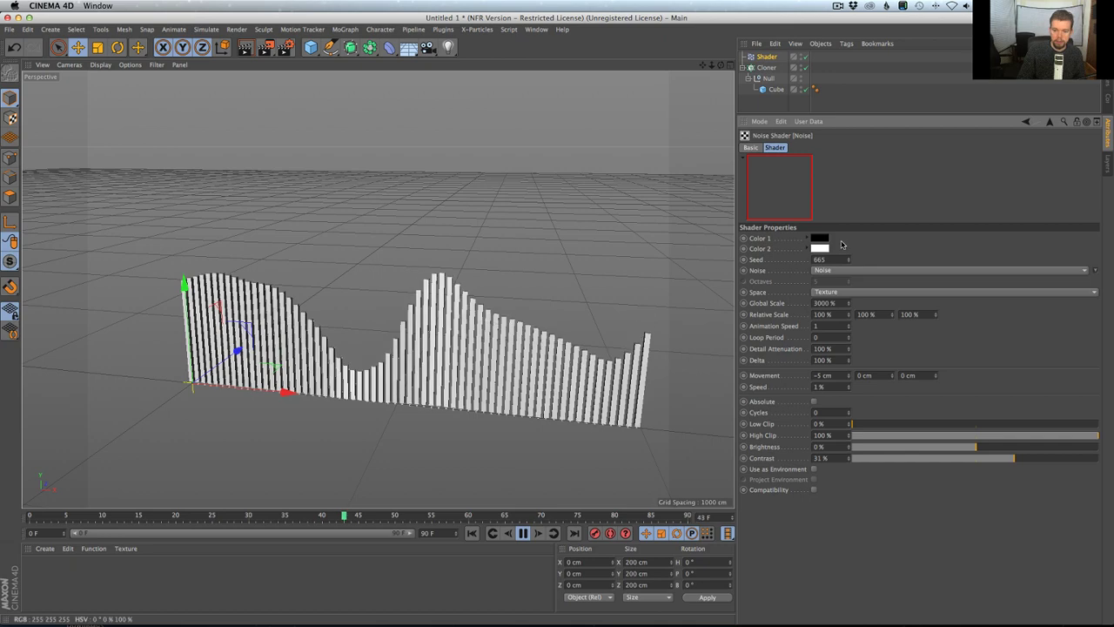
Step: Duplicate the Noise layer and, with the upper layer hidden, set the lower layer's Global Scale to 10000 %
click(1049, 122)
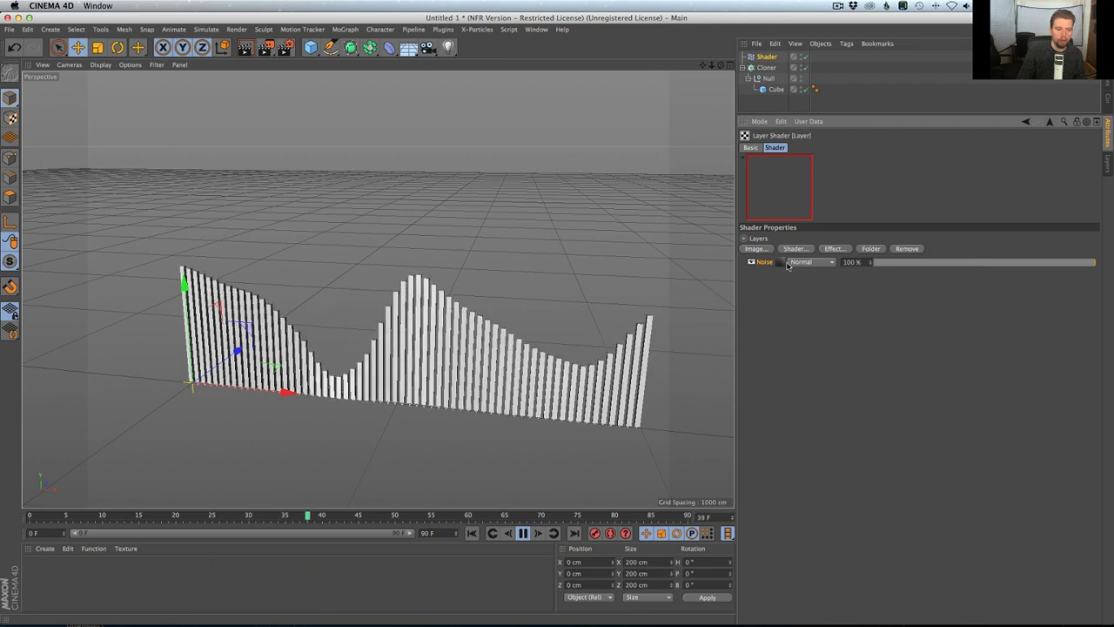
mouse_move(779, 264)
ctrl+mouse_down()
mouse_move(790, 270)
mouse_move(780, 271)
ctrl+mouse_up()
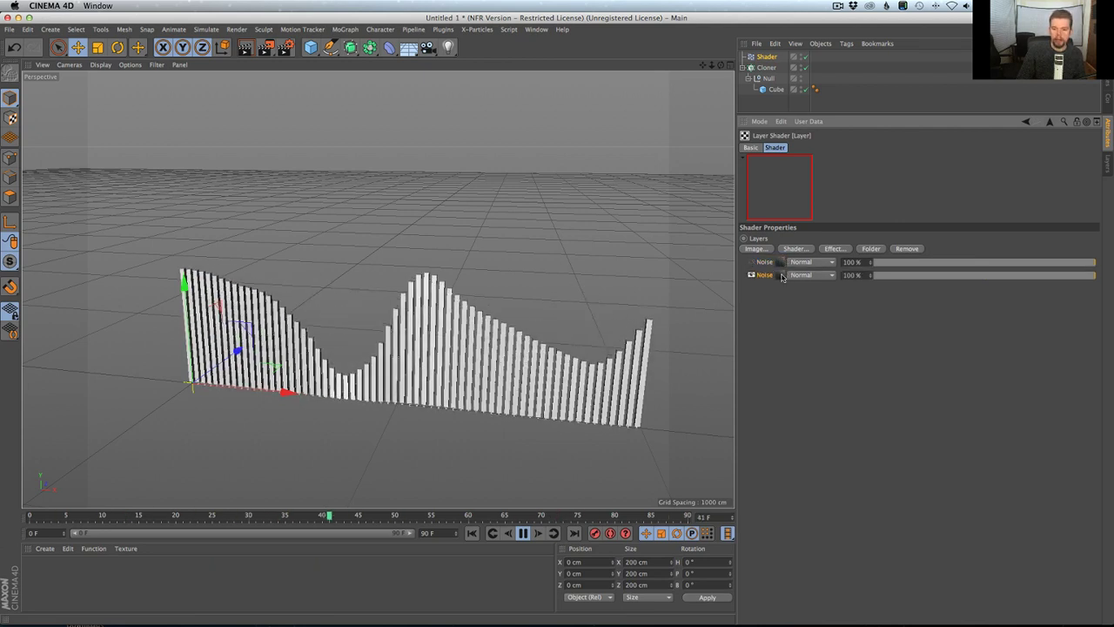
click(753, 262)
drag(820, 304, 813, 302)
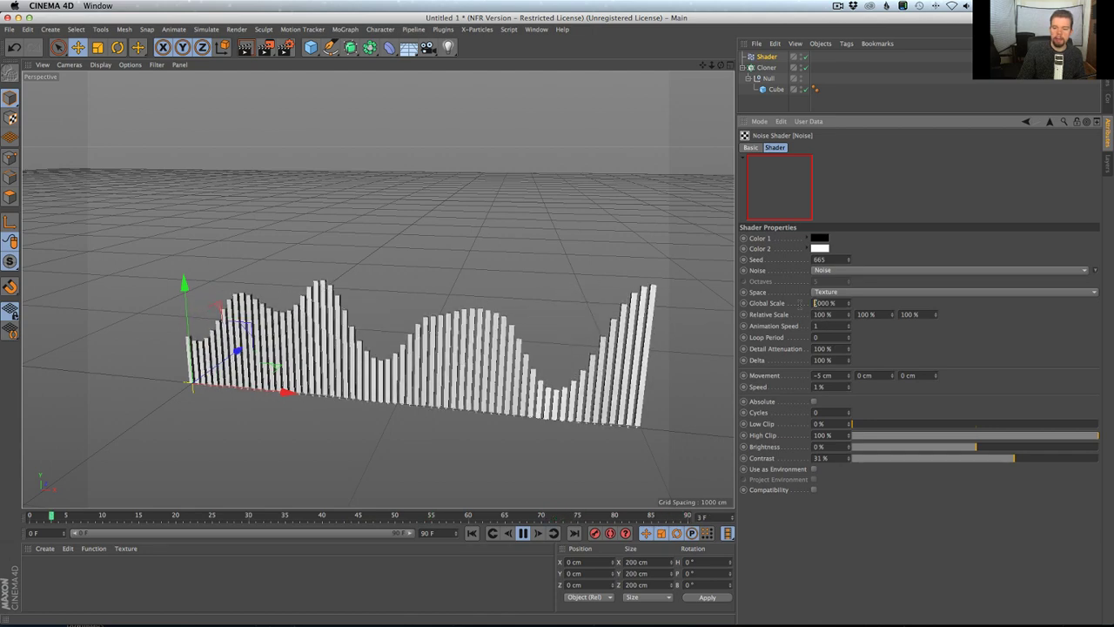
text(10)
key(Return)
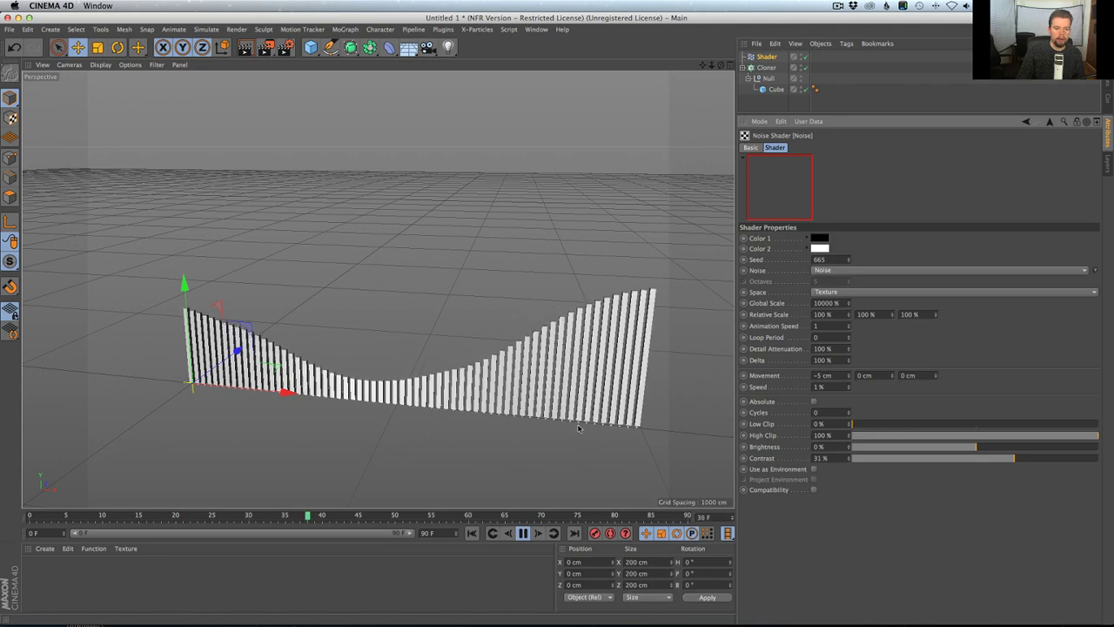
Step: Extend the project end to frame 516 and stretch the preview range over the full timeline
drag(459, 535, 458, 531)
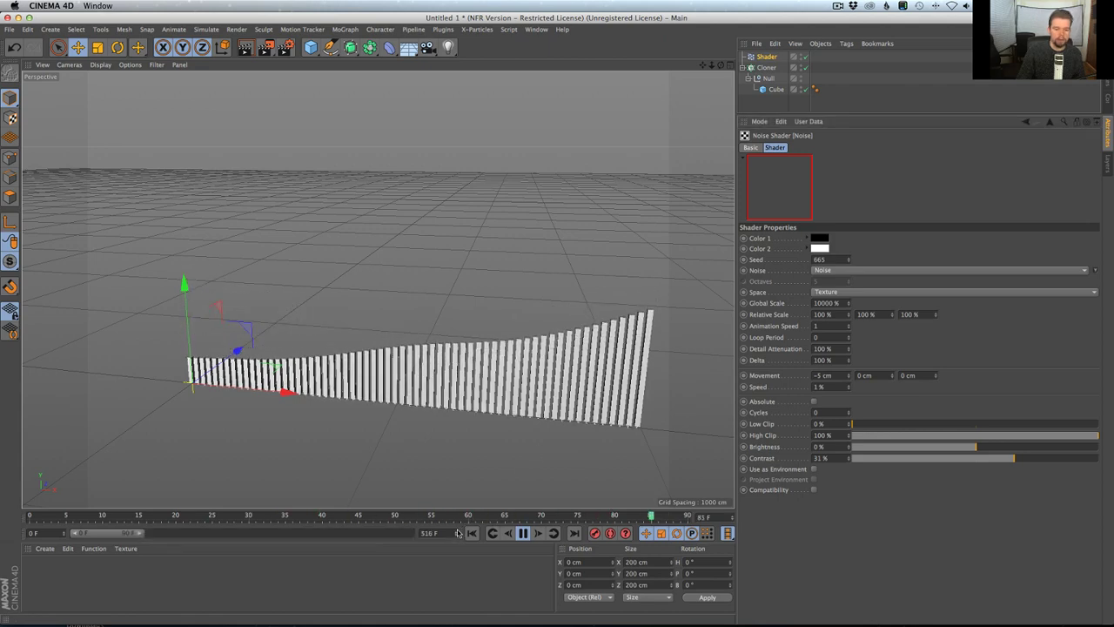
drag(142, 534, 415, 533)
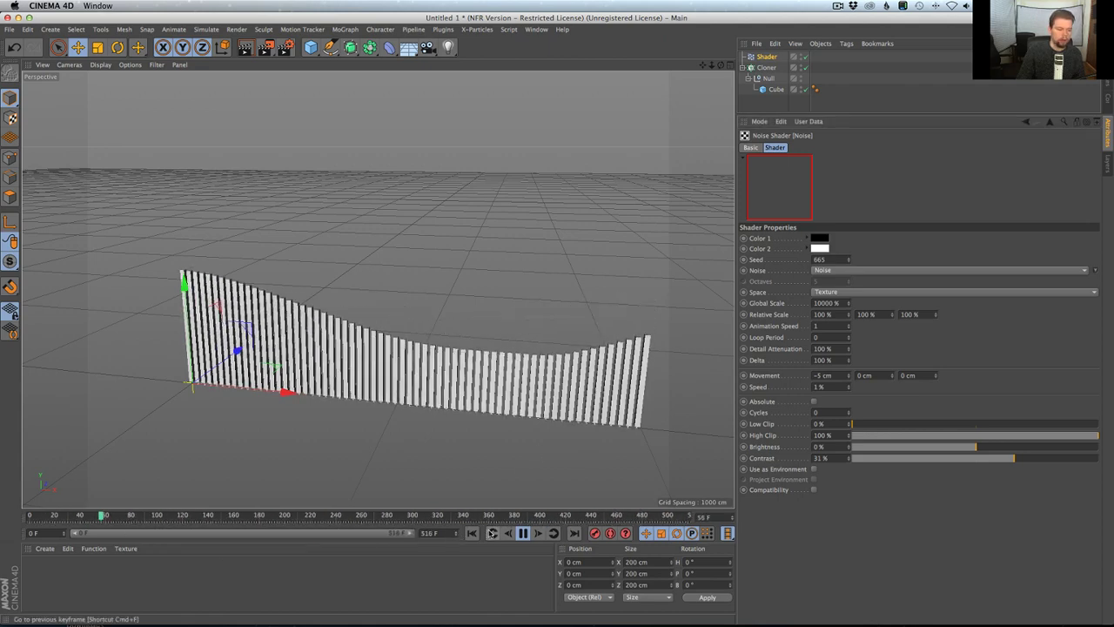
Step: Try Overlay blending on the upper Noise layer, return it to Normal and set its opacity to 50 %
click(1052, 122)
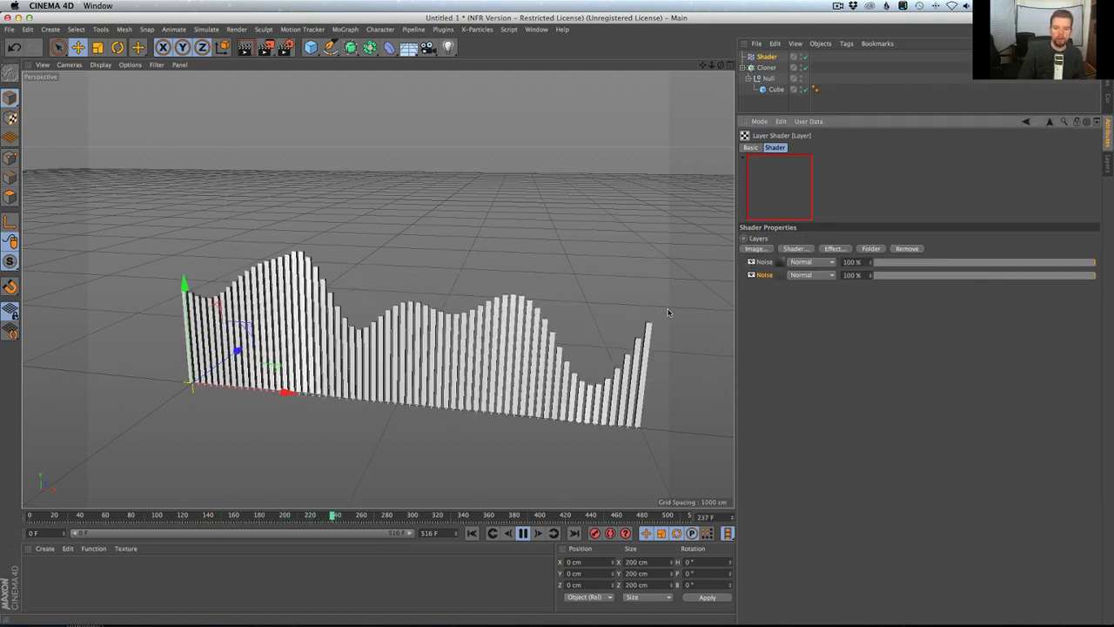
click(809, 262)
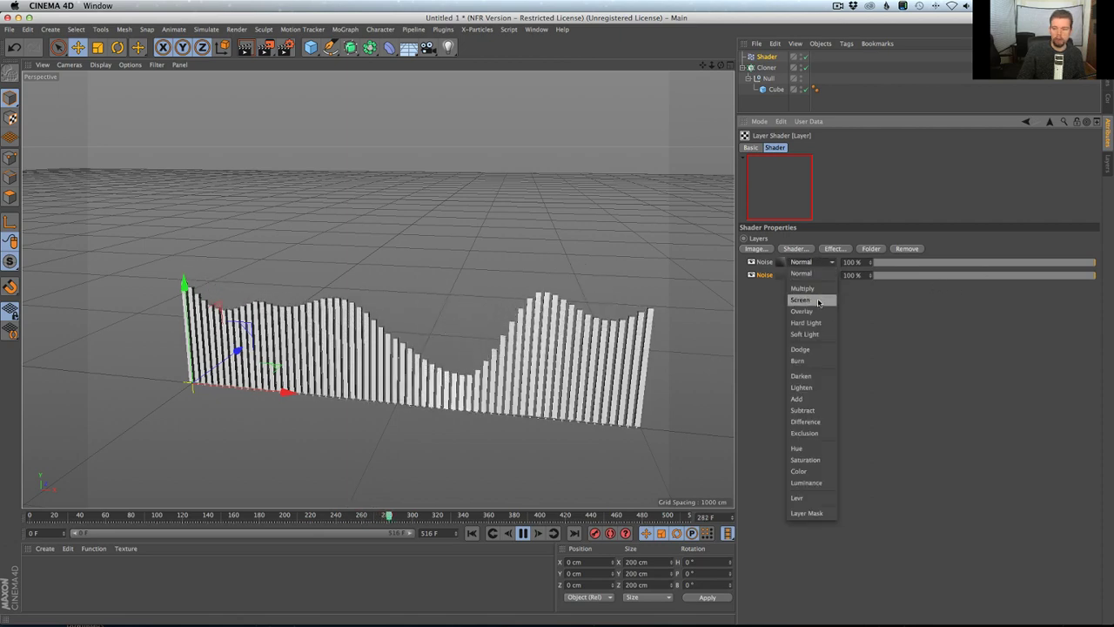
click(811, 311)
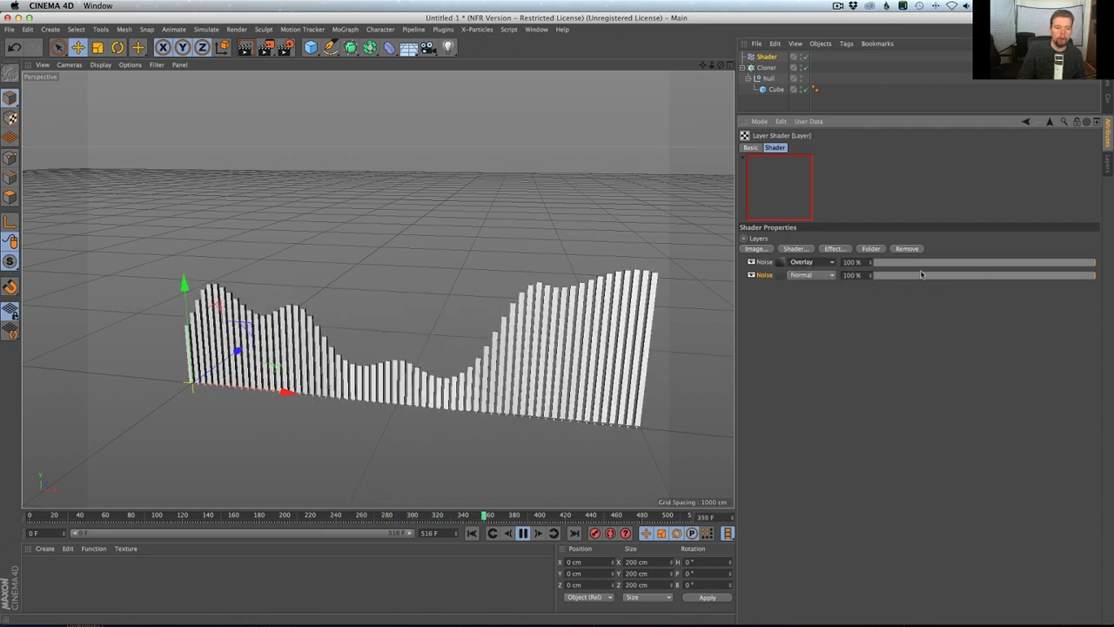
click(810, 262)
click(805, 286)
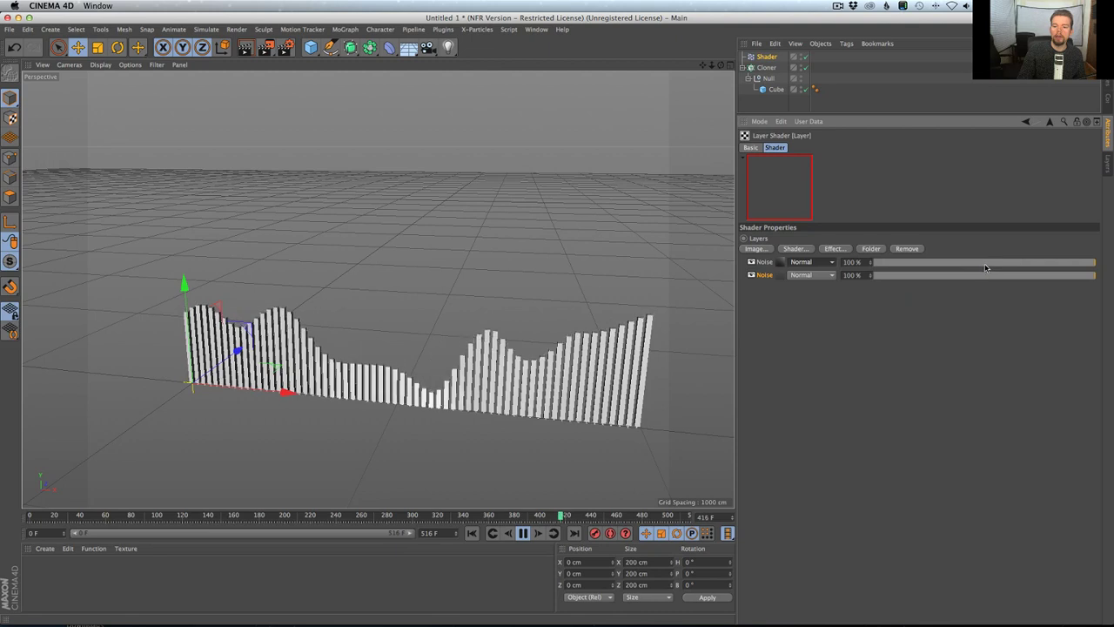
click(986, 266)
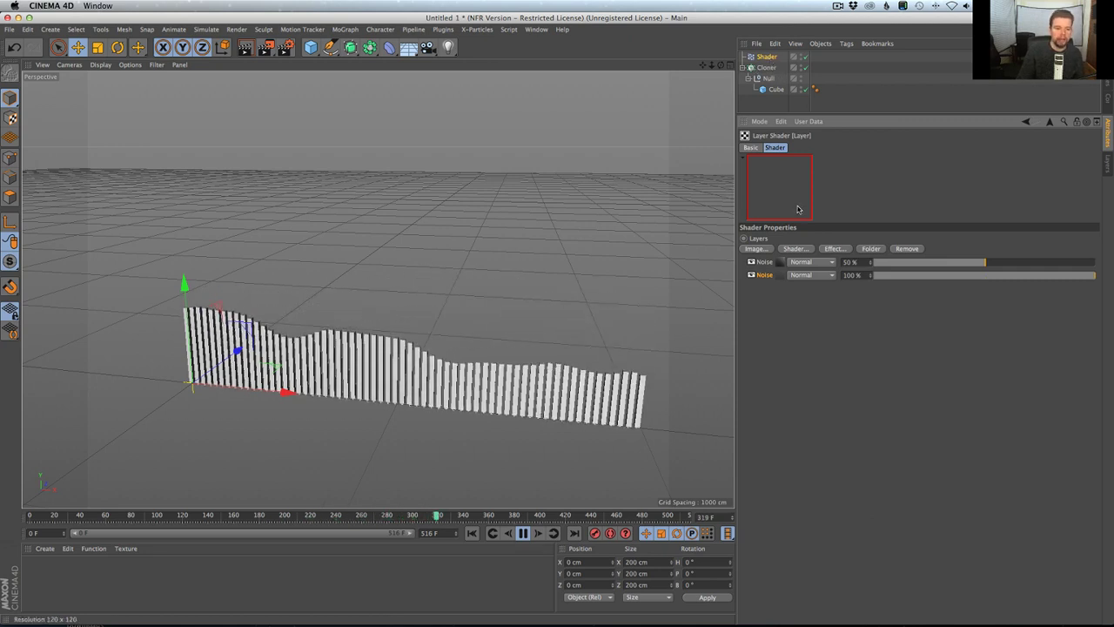
Step: Duplicate the upper Noise layer and set the copy's Global Scale to 500 %
ctrl+drag(781, 264, 782, 264)
double_click(782, 263)
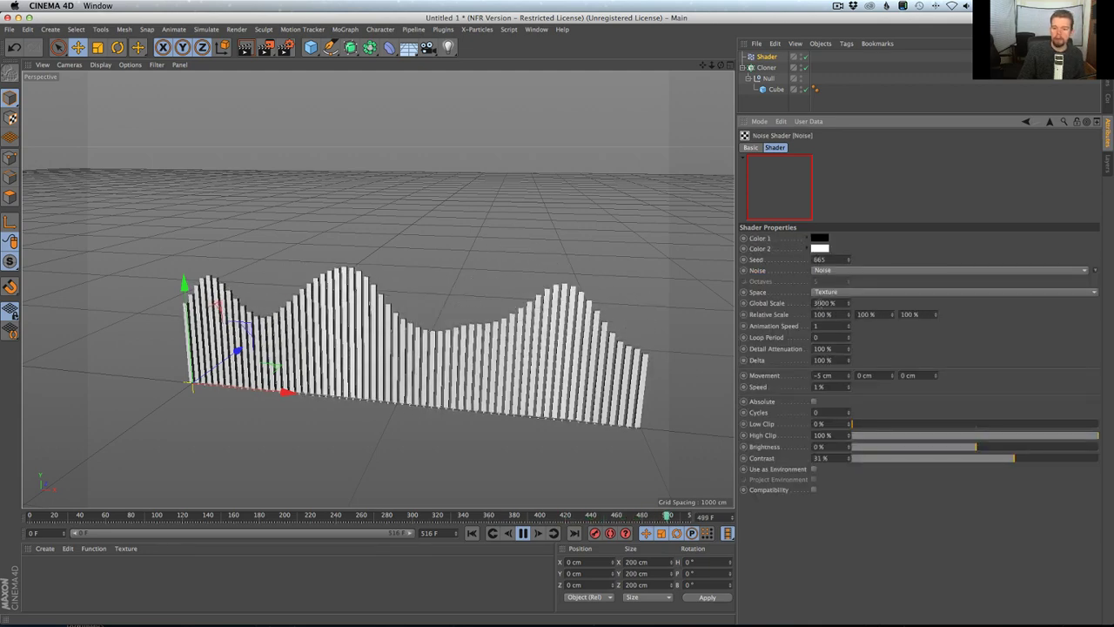
text(500)
key(Return)
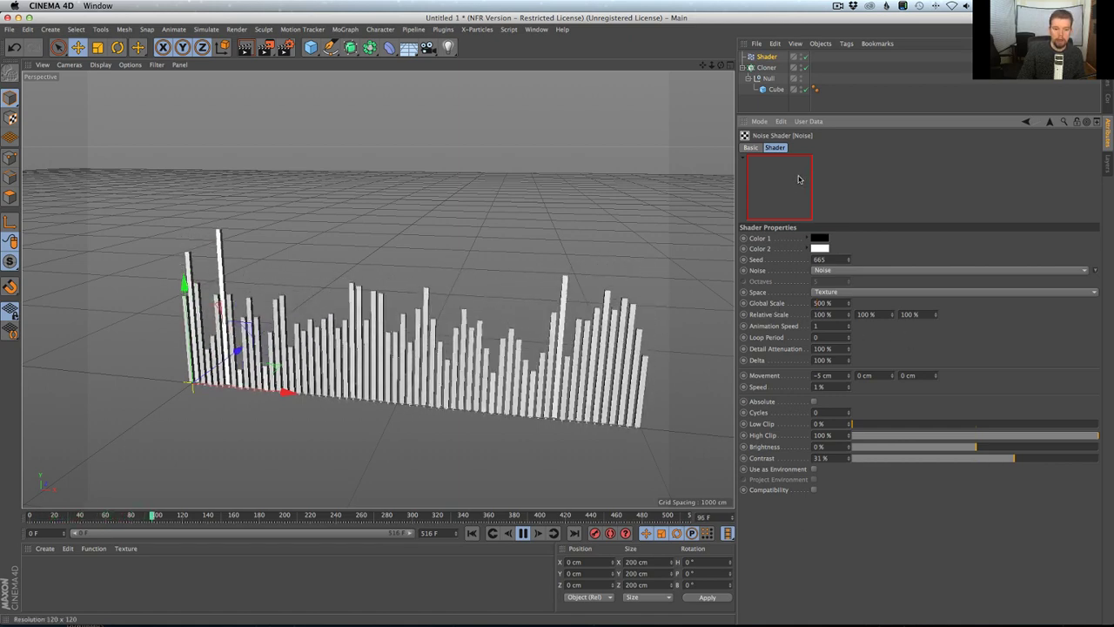
Step: Set the Noise copy's Movement to 0 cm and Speed to 0 %, and lower the top Noise layer's opacity to 23 %
alt+drag(440, 325, 440, 324)
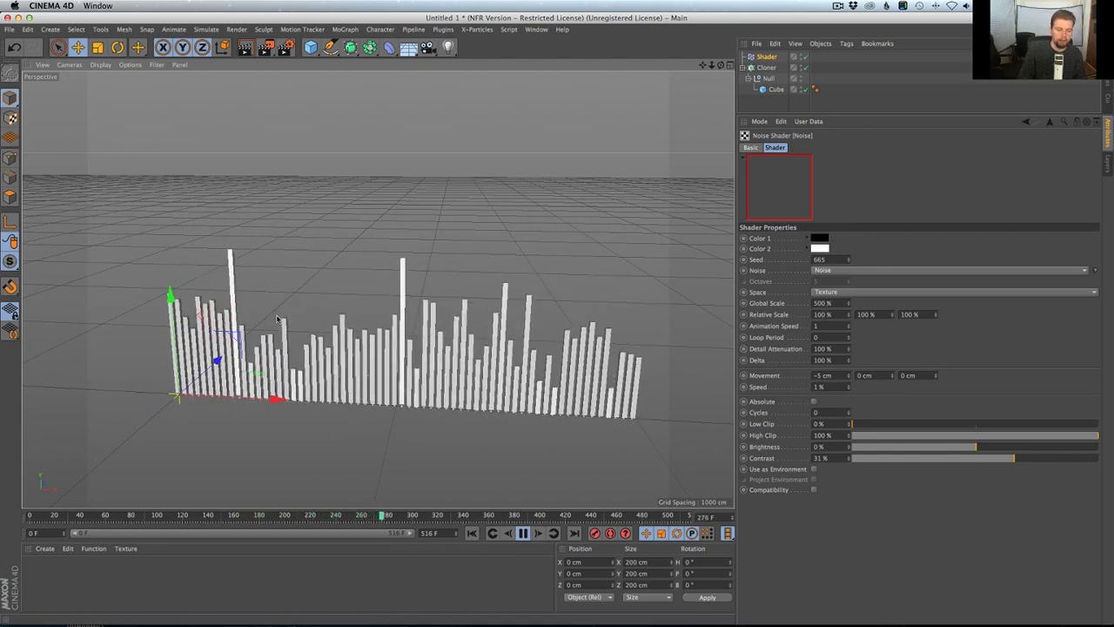
double_click(837, 377)
text(0)
double_click(833, 387)
text(0)
key(Return)
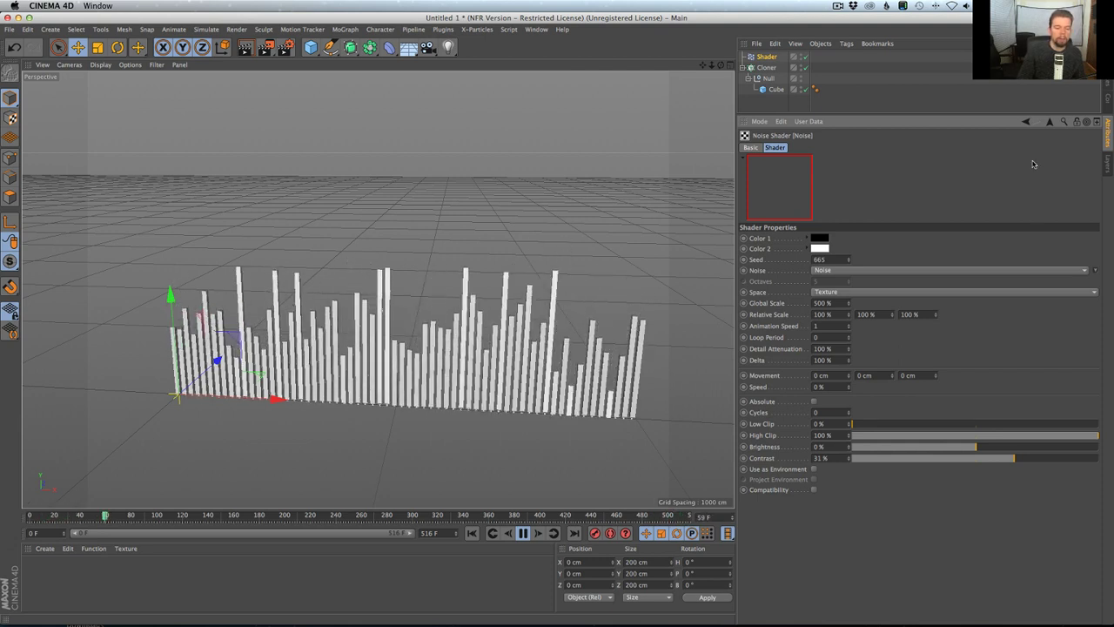
click(1050, 121)
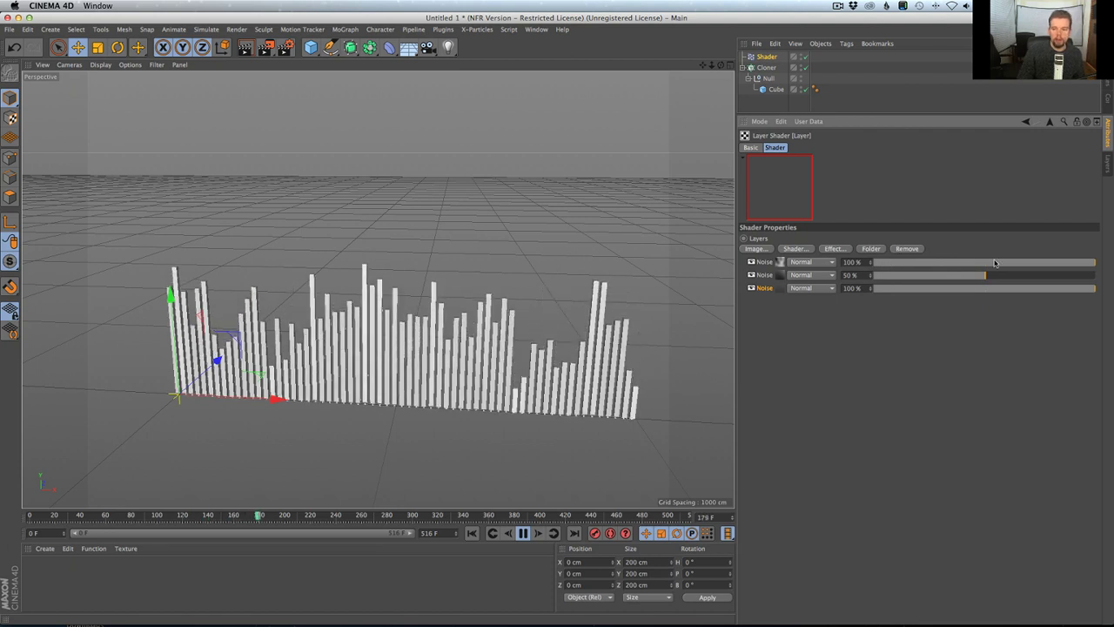
drag(995, 263, 929, 262)
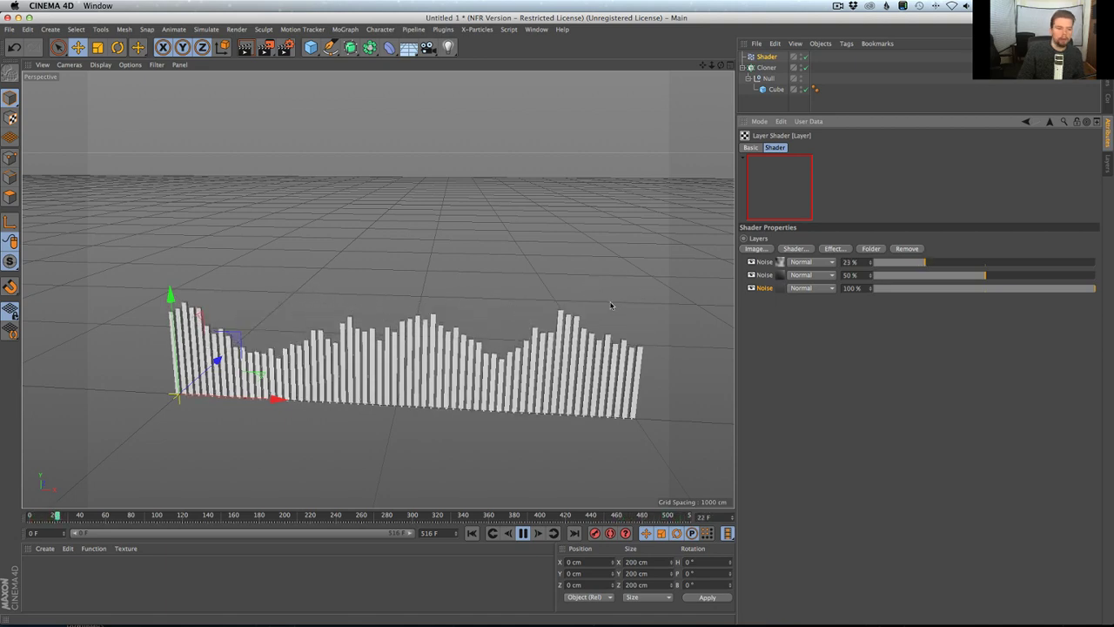
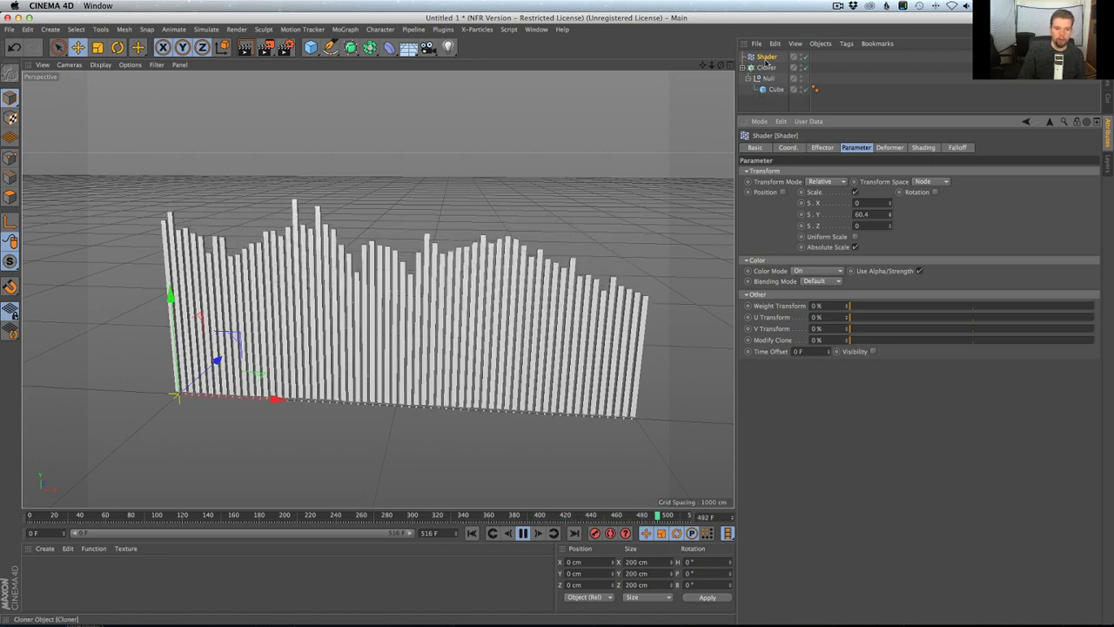
Step: Add a Colorize effect above the noises in the Shader effector's Layer shader and make its gradient run from black to white
click(890, 147)
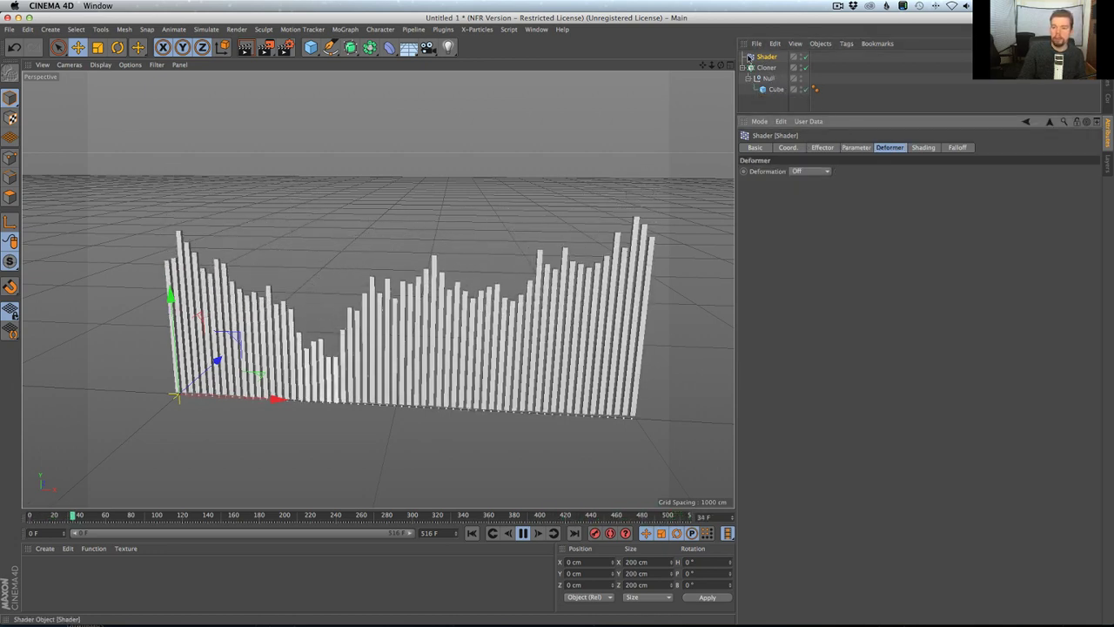
click(924, 147)
click(787, 203)
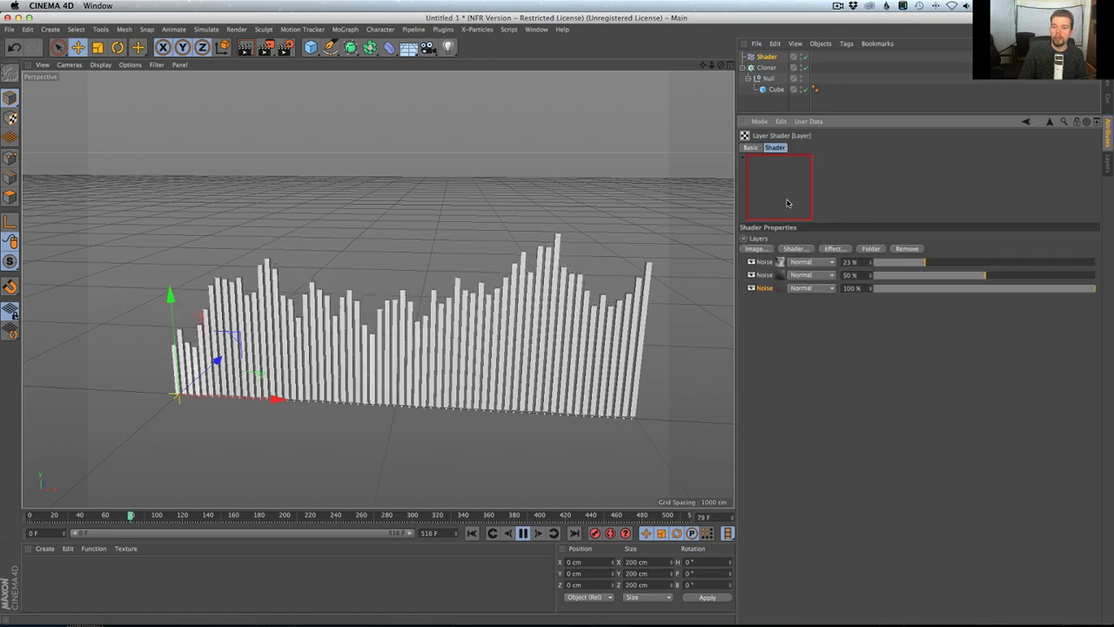
click(833, 249)
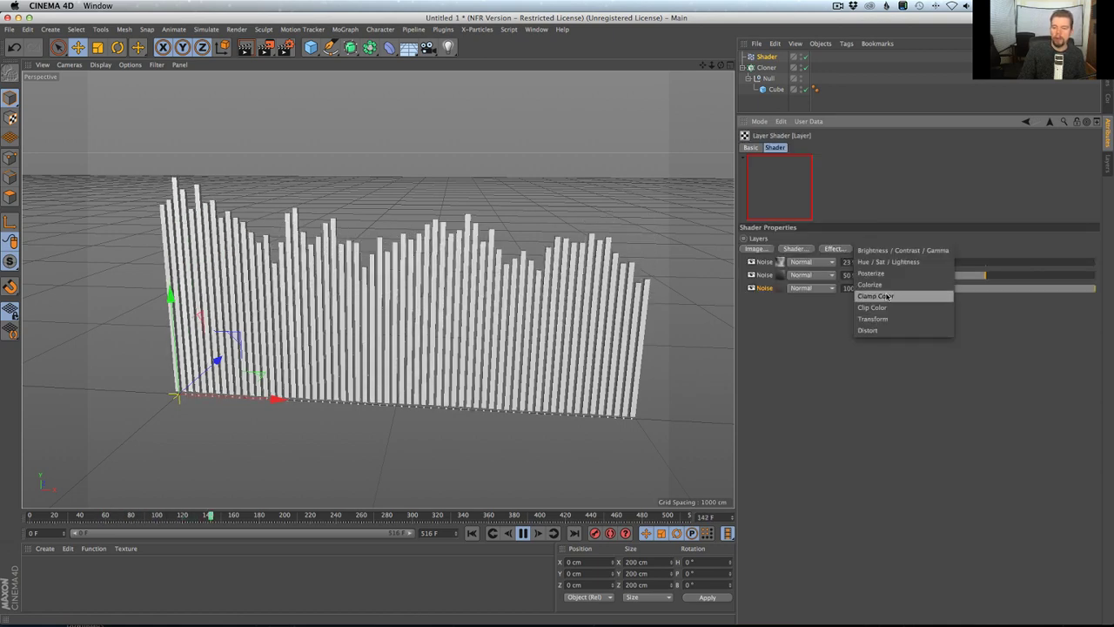
click(907, 284)
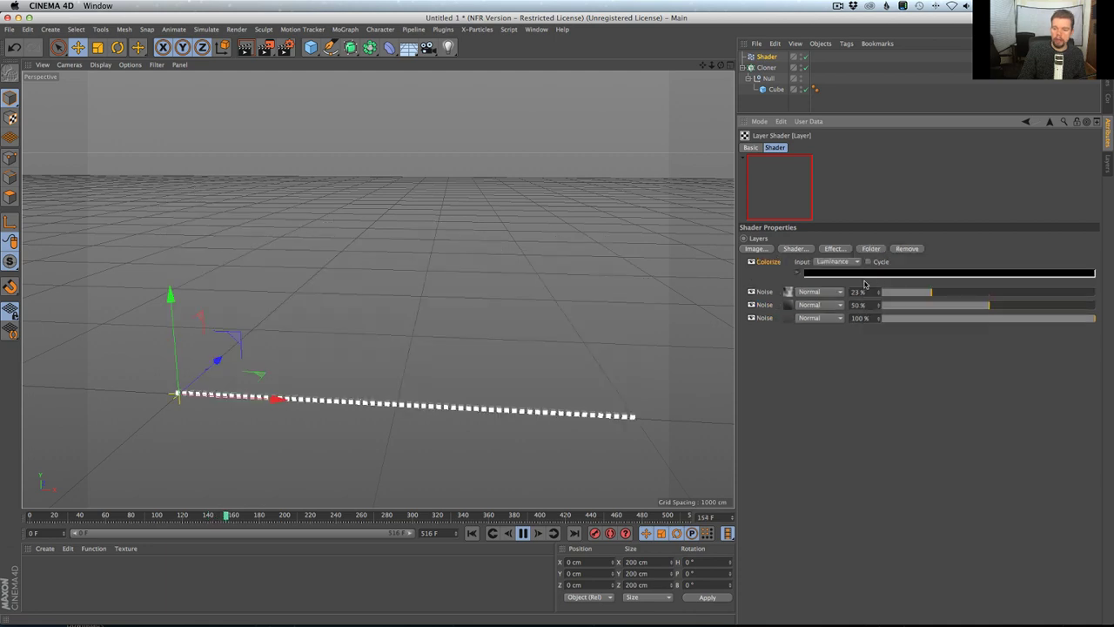
double_click(976, 281)
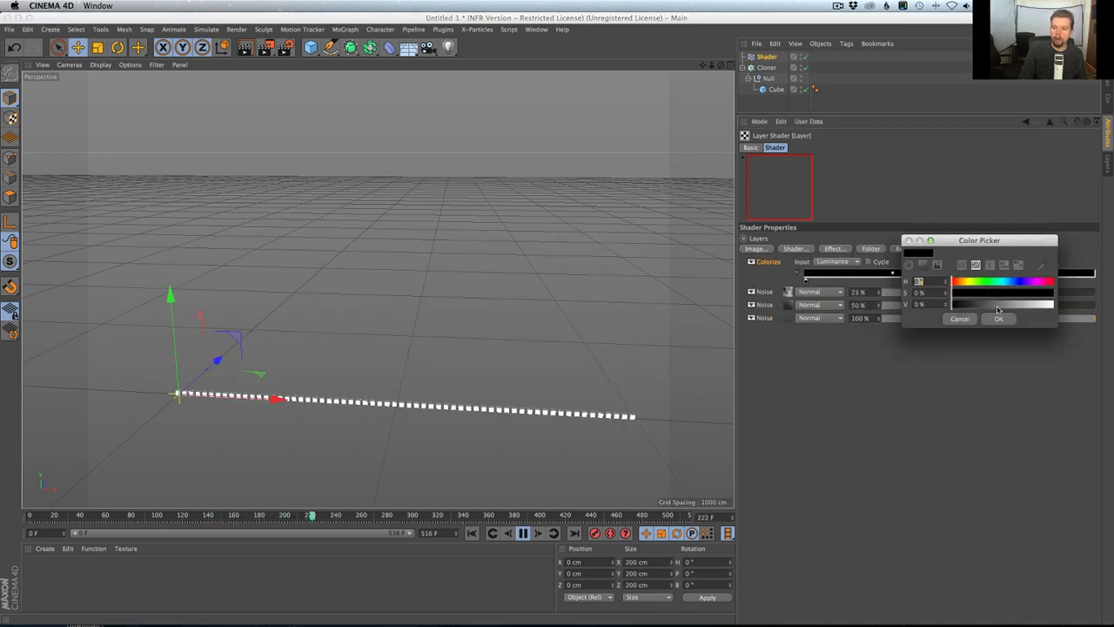
click(999, 319)
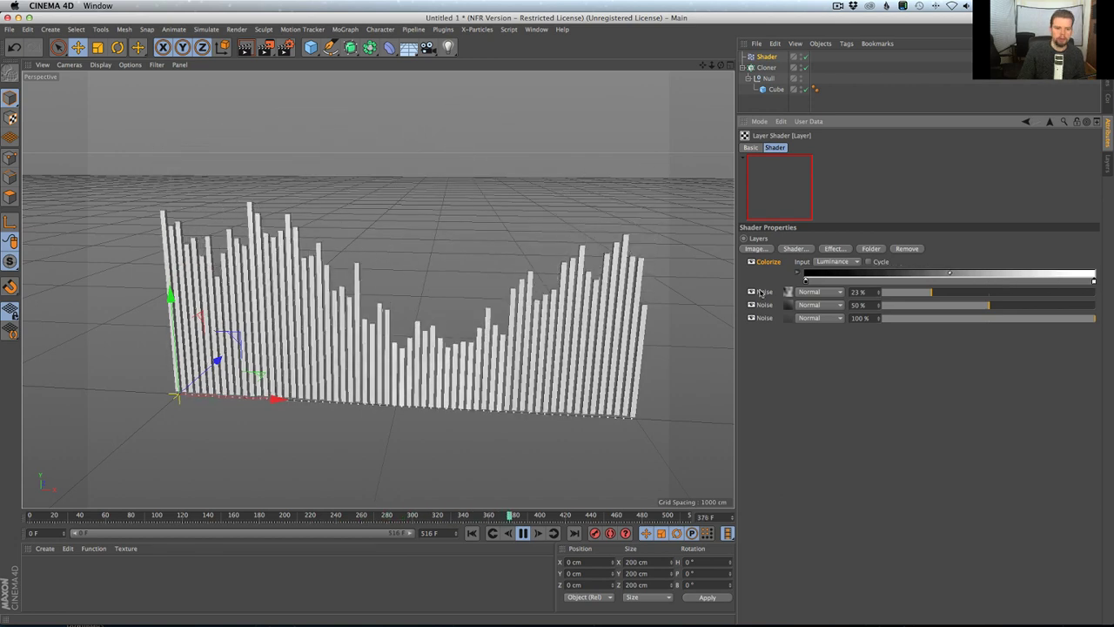
Step: Set the Colorize gradient's interpolation to Linear
click(801, 275)
click(869, 291)
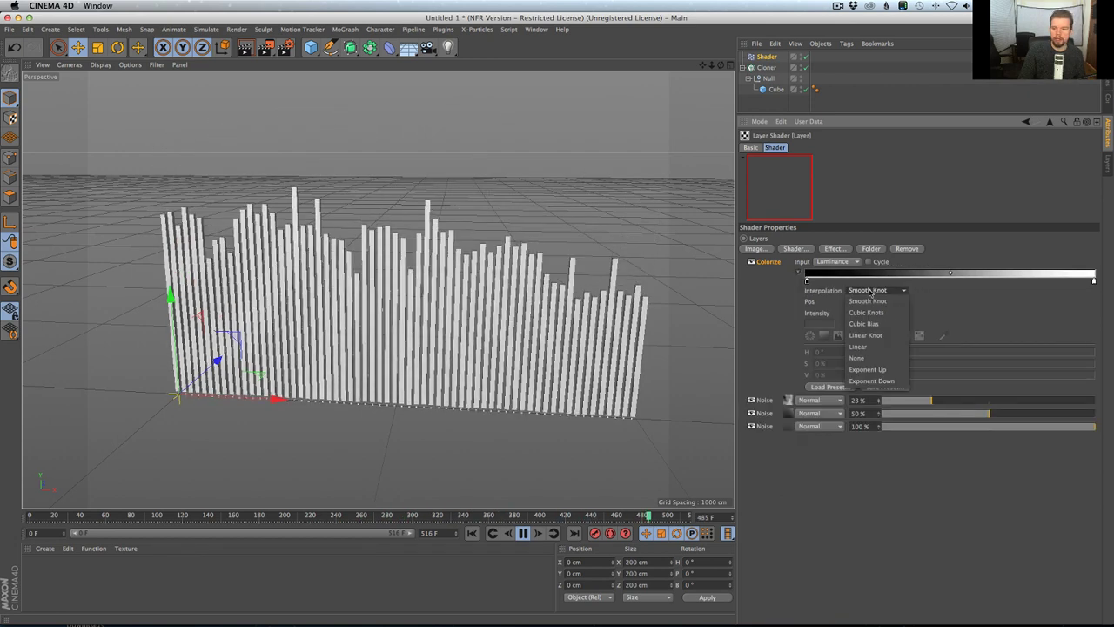
click(869, 347)
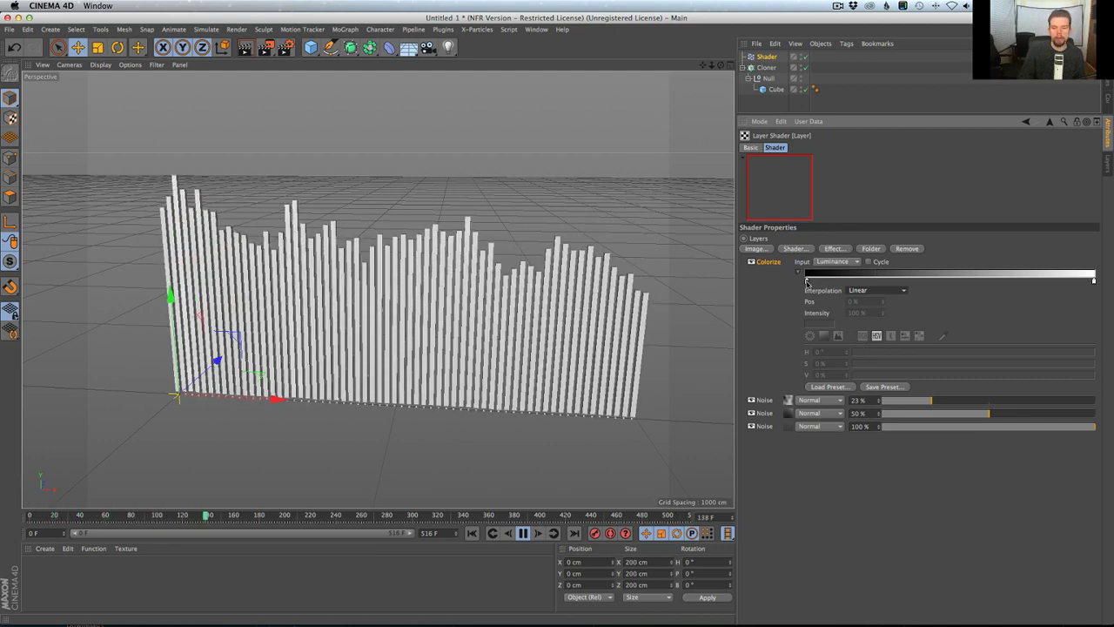
Step: Adjust the Colorize gradient's contrast, placing the black knot at about 23.5 % and the white knot at about 85.2 %
drag(807, 281, 828, 283)
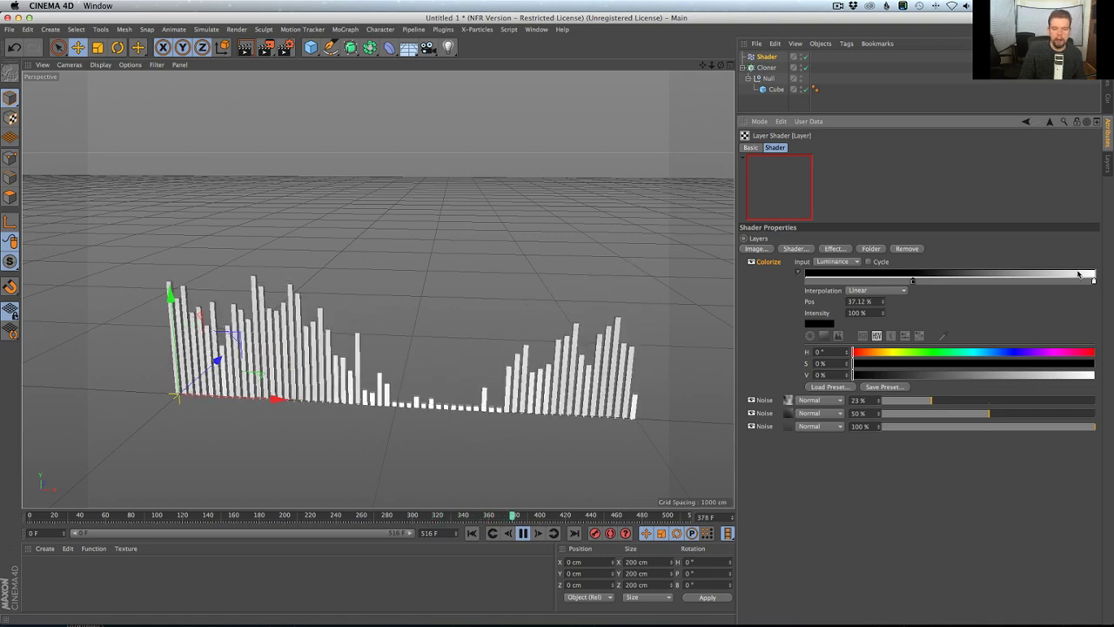
drag(1094, 283, 1075, 282)
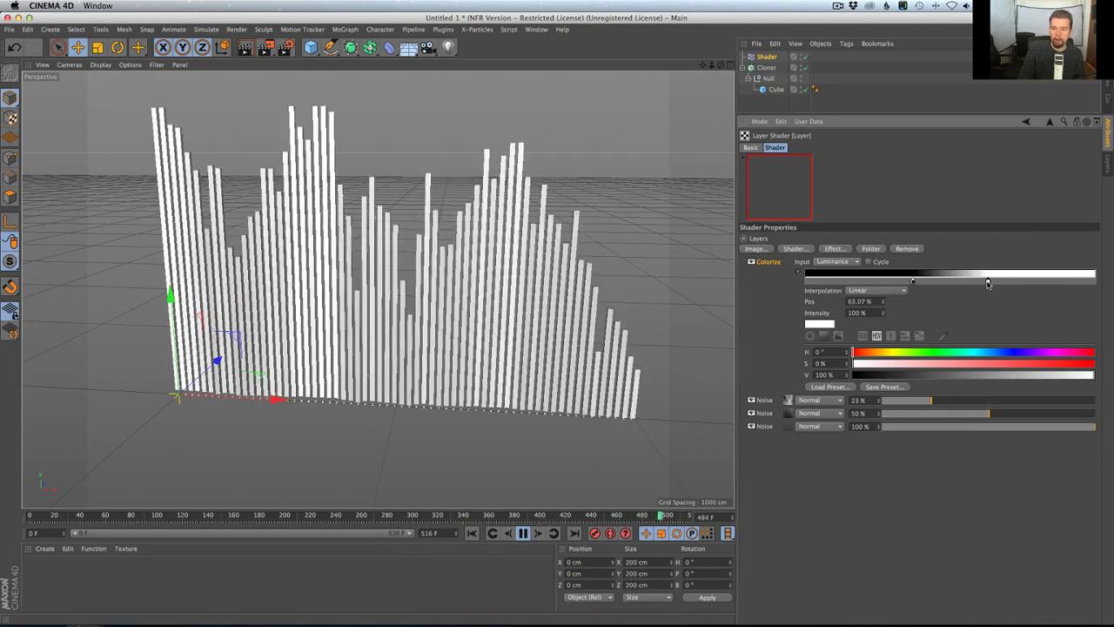
drag(995, 283, 1053, 283)
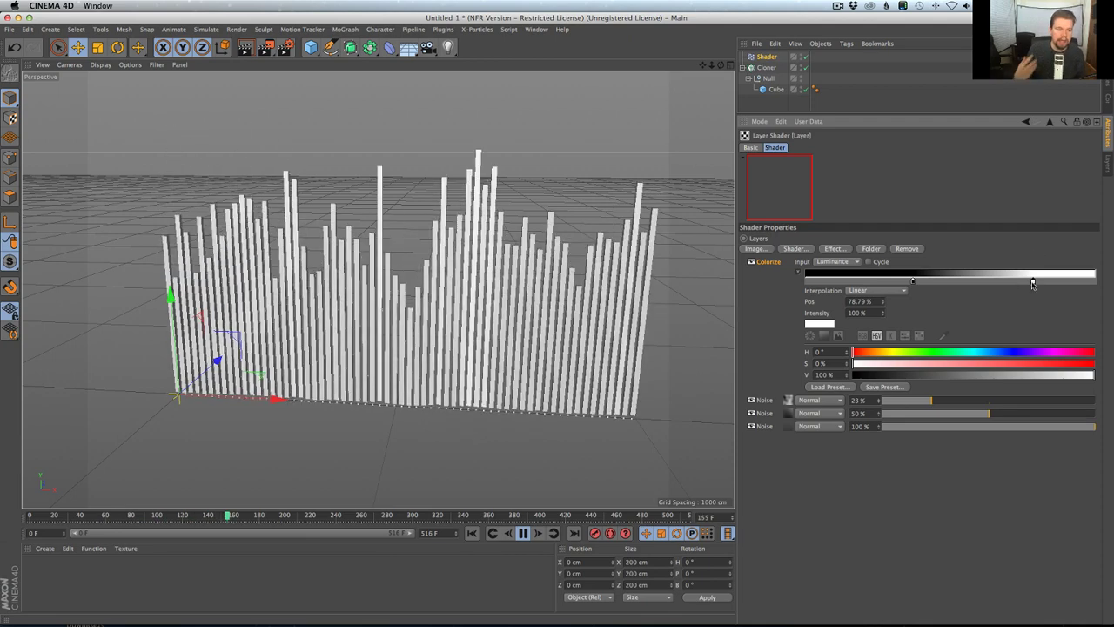
drag(1033, 283, 964, 281)
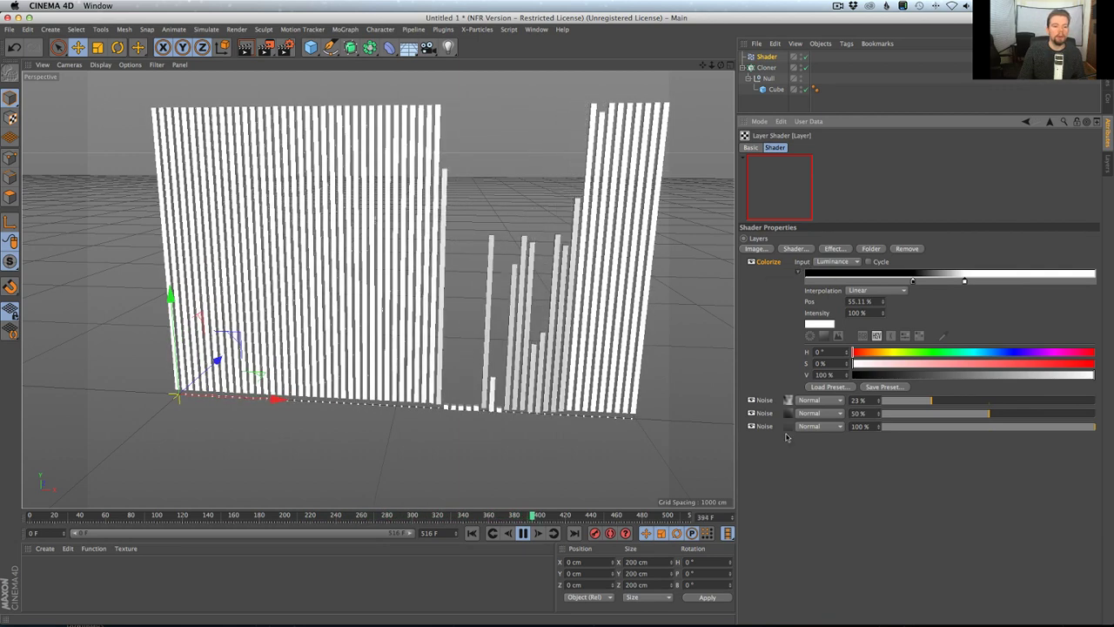
drag(965, 281, 920, 282)
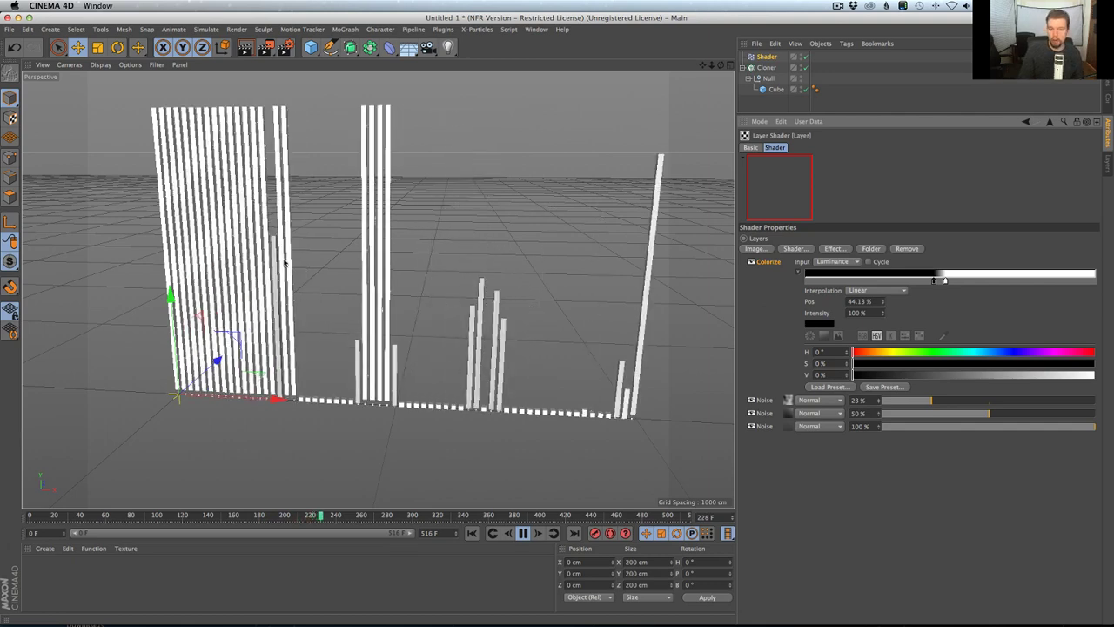
drag(935, 281, 873, 280)
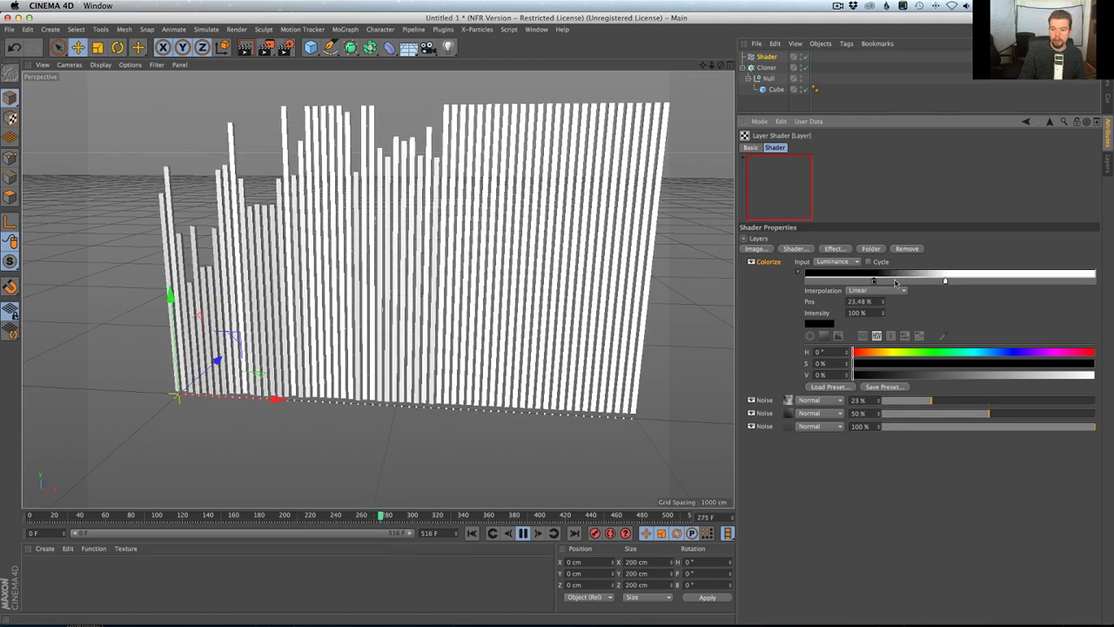
drag(945, 281, 1018, 282)
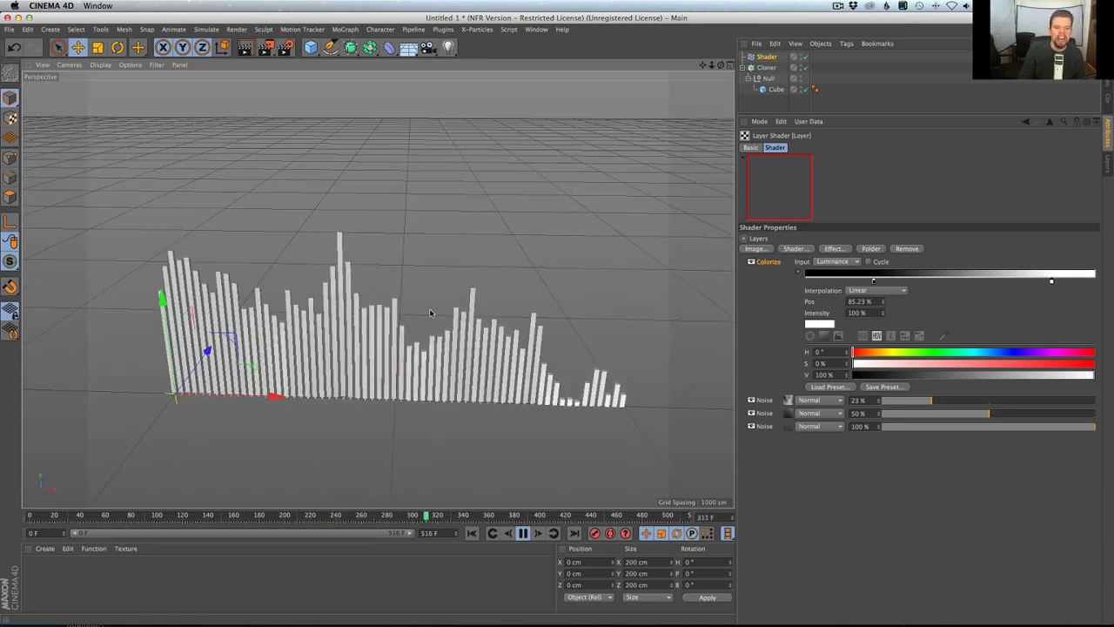
Step: Switch the Cloner to Grid Array mode with counts of 198, 1 and 2 and an X size of 5312 cm
alt+drag(432, 304, 472, 308)
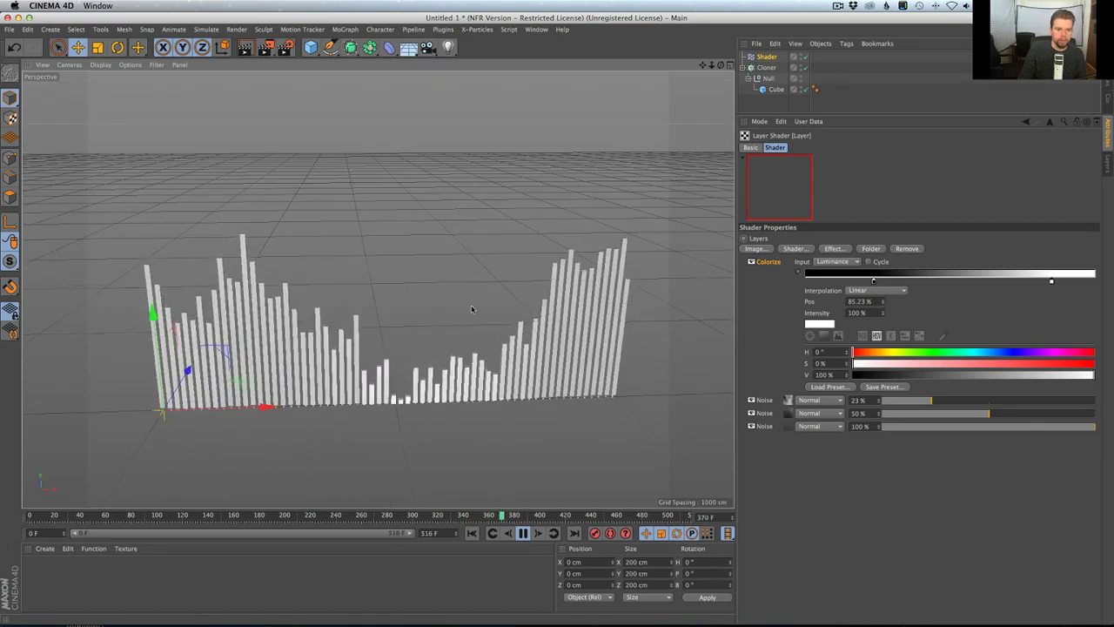
alt+right_drag(473, 309, 454, 319)
alt+drag(453, 319, 391, 313)
alt+right_drag(392, 314, 411, 308)
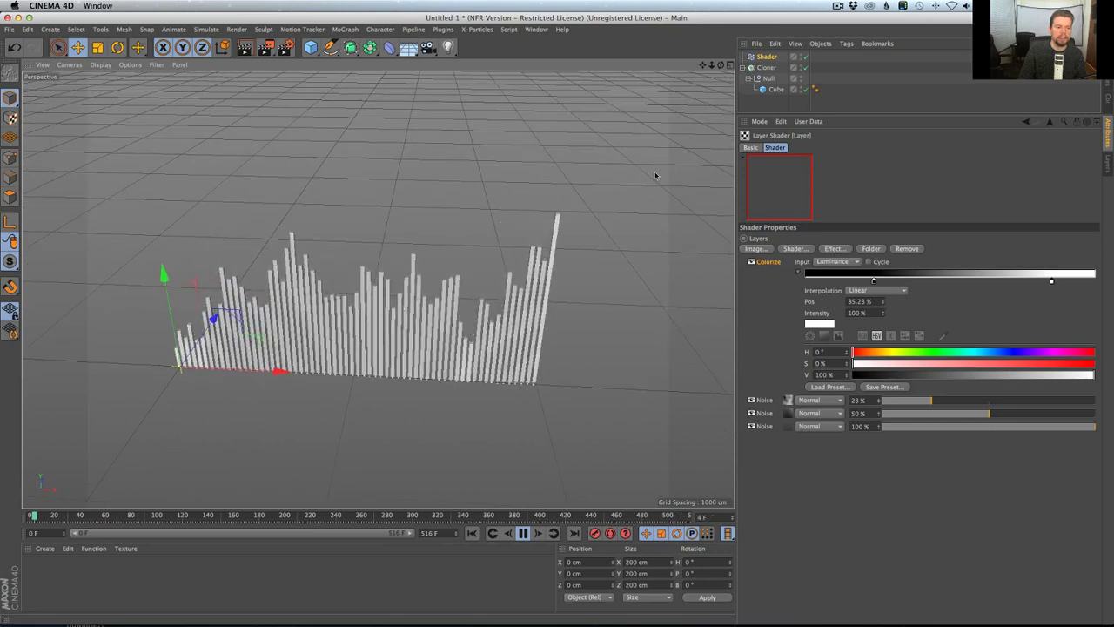
click(768, 68)
click(795, 172)
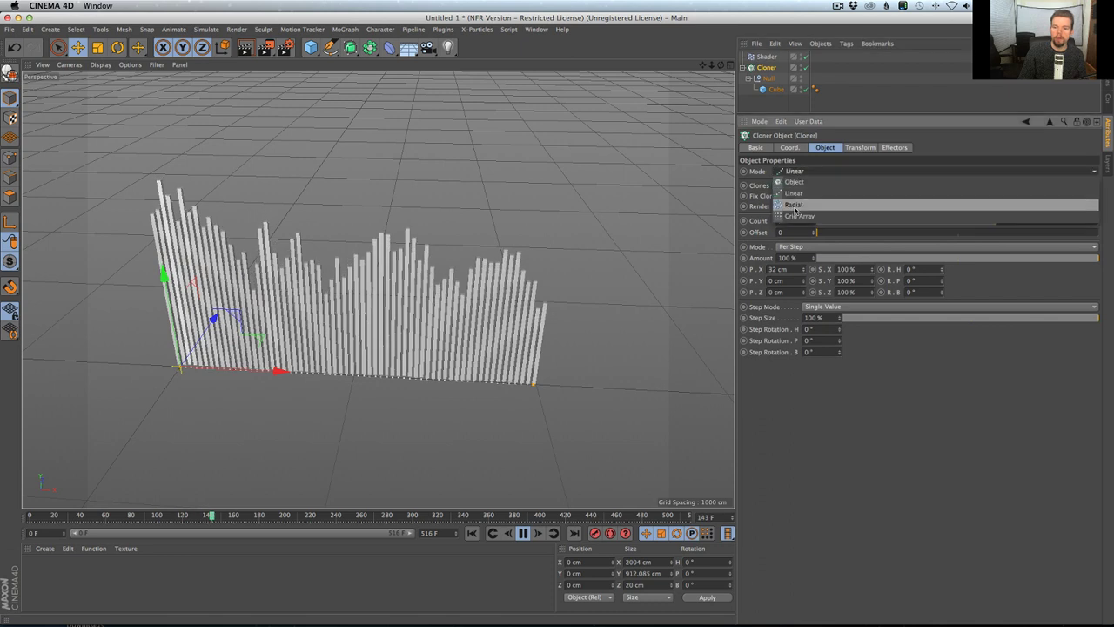
click(830, 215)
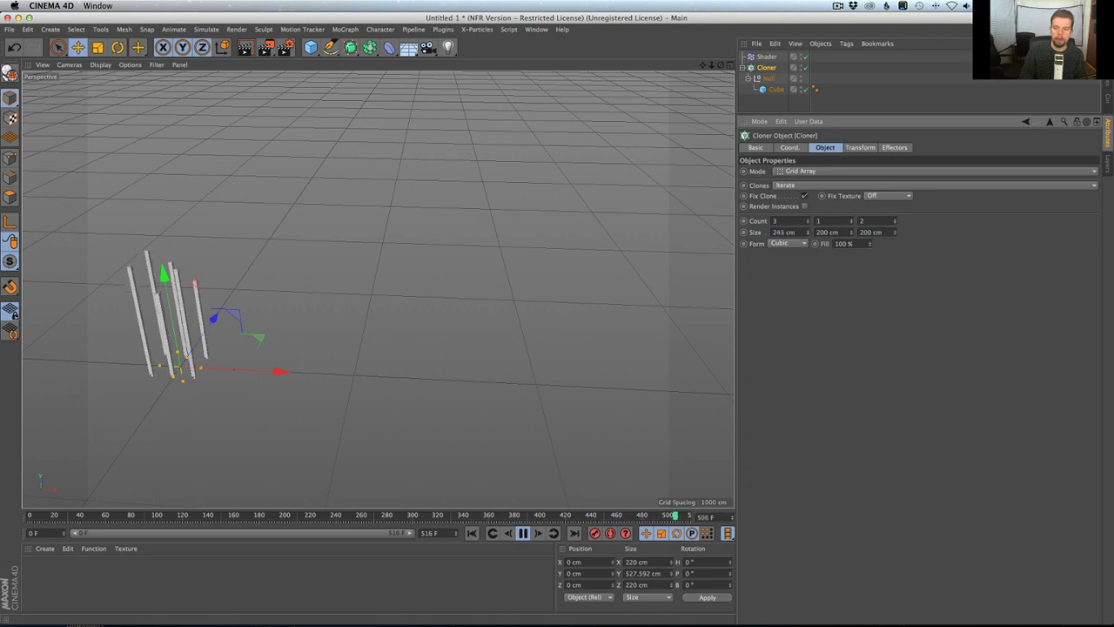
drag(807, 232, 808, 165)
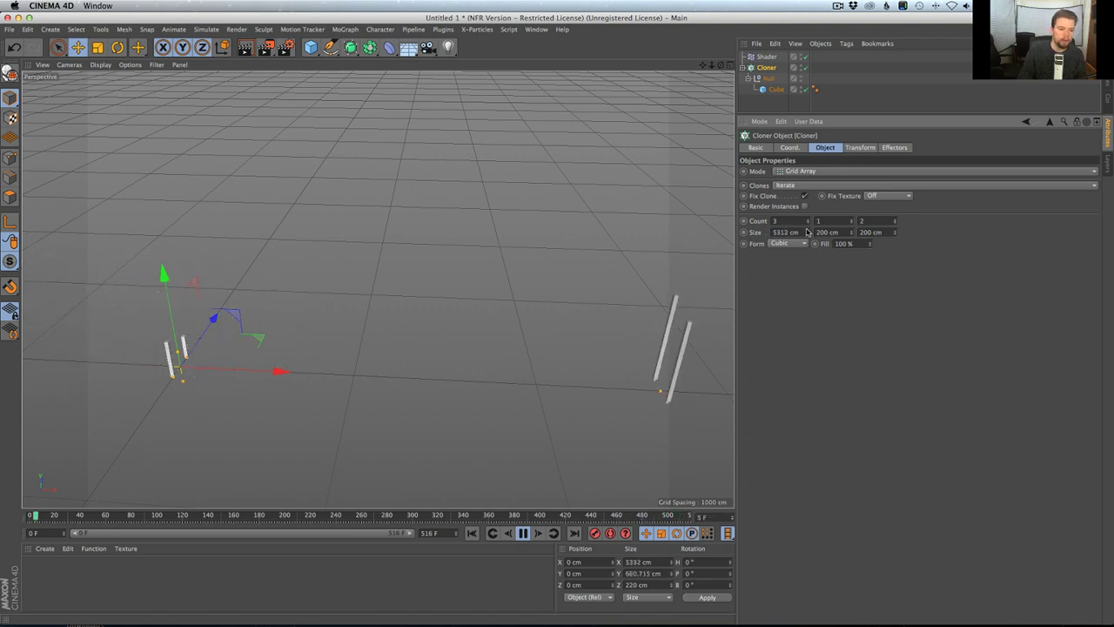
drag(809, 226, 879, 226)
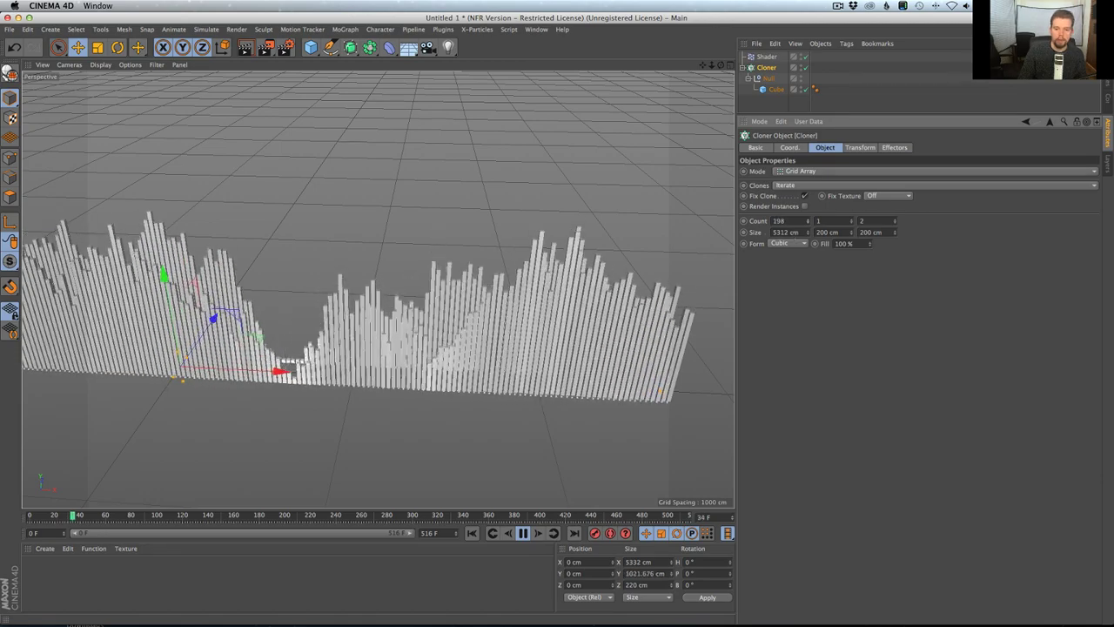
Step: Adjust the Cloner's depth to five rows along Z with a Z size of about 210 cm
mouse_move(678, 287)
alt+mouse_down()
mouse_move(523, 285)
mouse_move(540, 279)
mouse_move(378, 288)
mouse_move(423, 201)
mouse_move(513, 204)
mouse_move(490, 256)
mouse_move(560, 261)
mouse_move(474, 266)
mouse_move(470, 249)
mouse_move(312, 267)
alt+mouse_up()
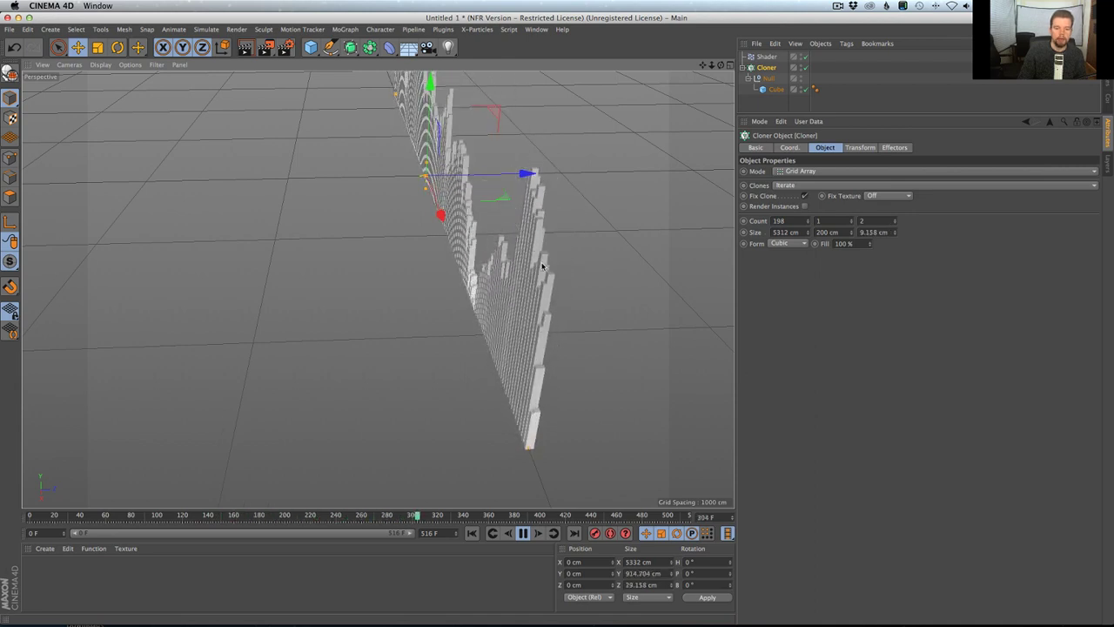
mouse_move(543, 267)
alt+right_down()
mouse_move(586, 244)
mouse_move(612, 301)
alt+right_up()
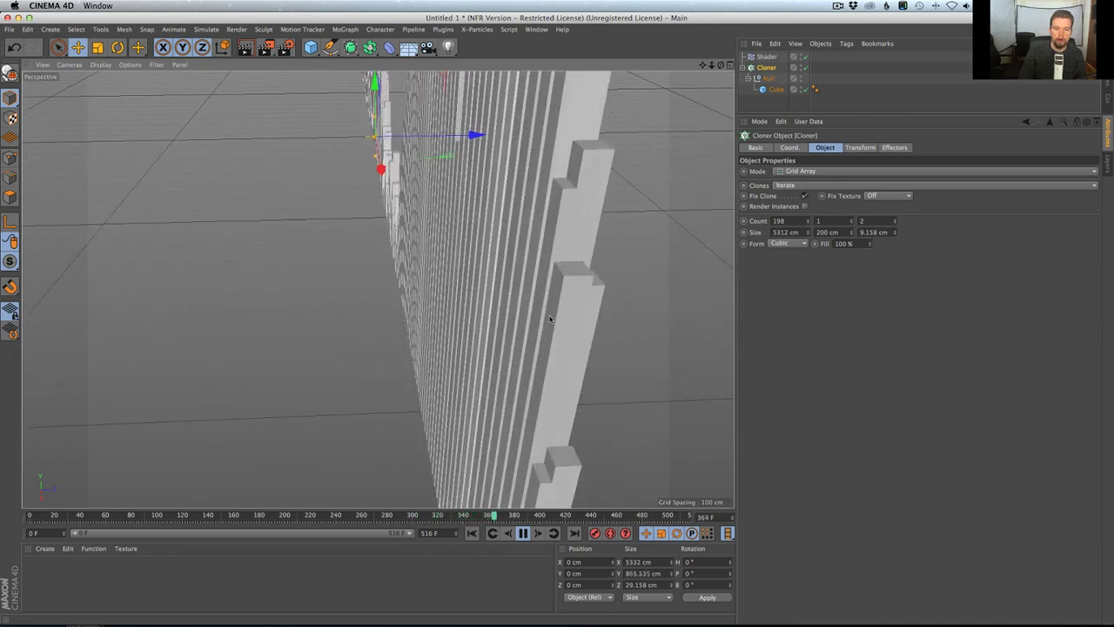
scroll(550, 319, down, 6)
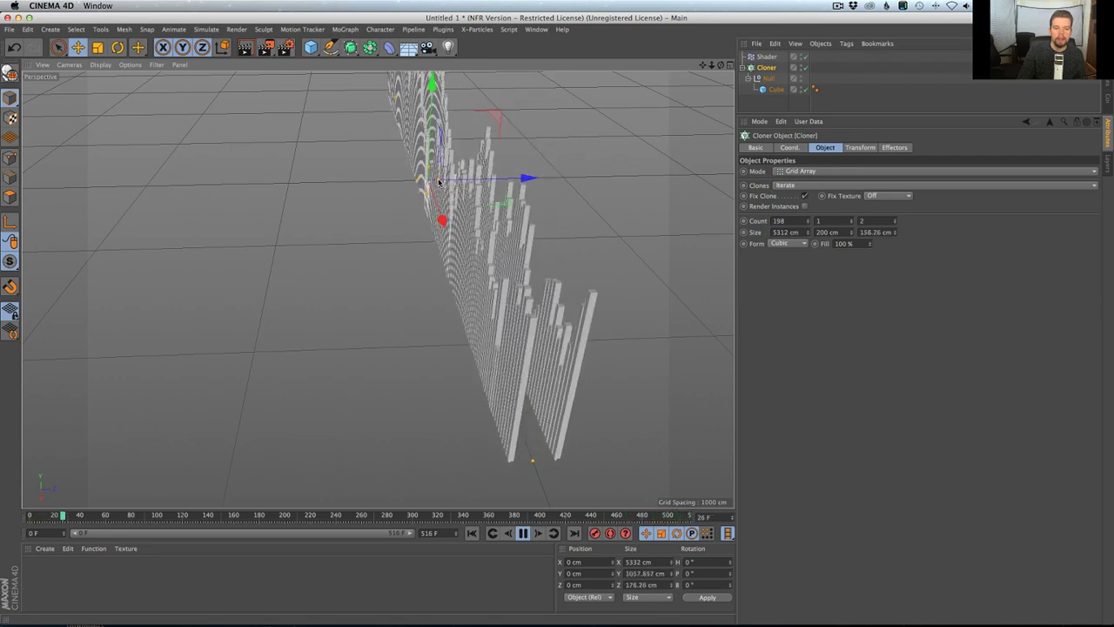
mouse_move(451, 181)
mouse_down()
mouse_move(583, 179)
mouse_move(434, 189)
mouse_up()
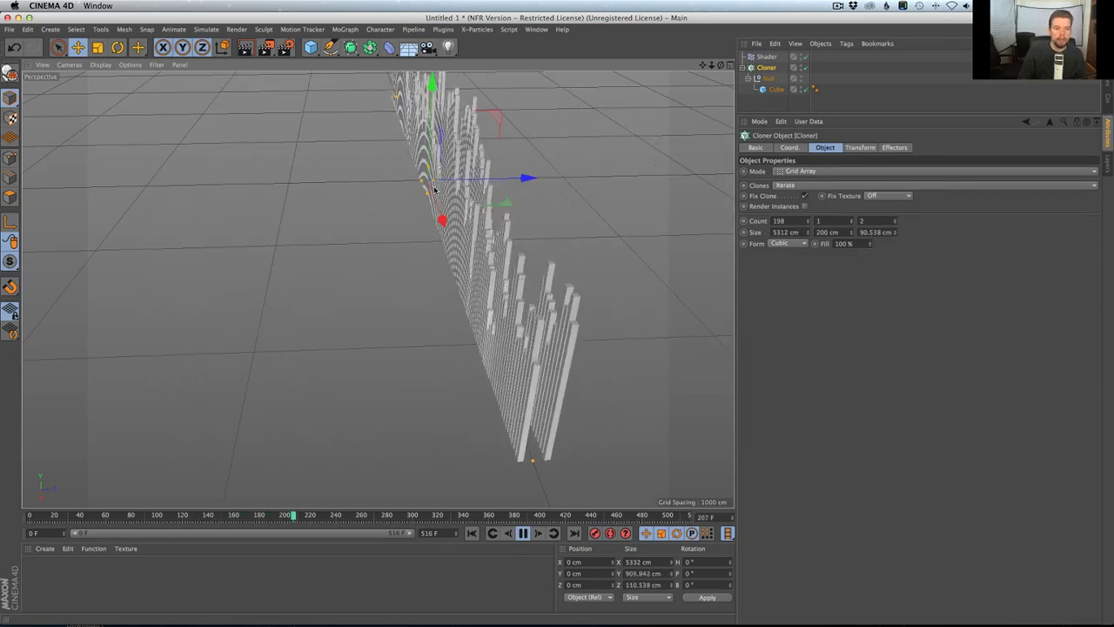
click(894, 218)
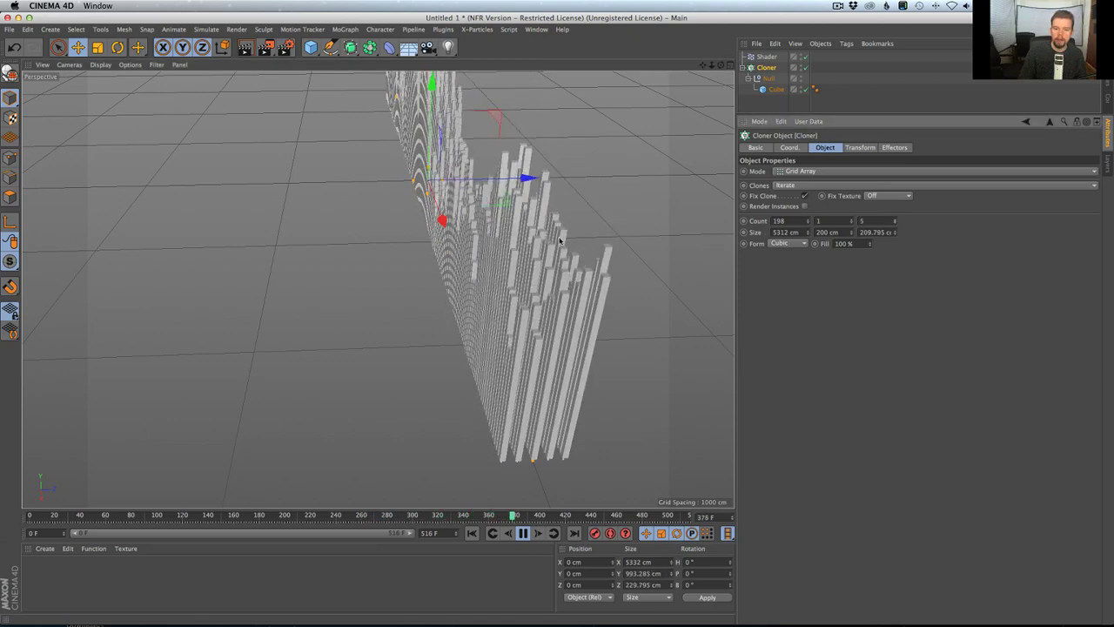
Step: Examine the animated bar grid from an angle and pause the playback at frame 243
mouse_move(559, 241)
alt+mouse_down()
mouse_move(665, 229)
mouse_move(510, 229)
mouse_move(410, 275)
mouse_move(350, 284)
mouse_move(380, 284)
mouse_move(418, 306)
mouse_move(485, 281)
mouse_move(440, 311)
mouse_move(454, 299)
alt+mouse_up()
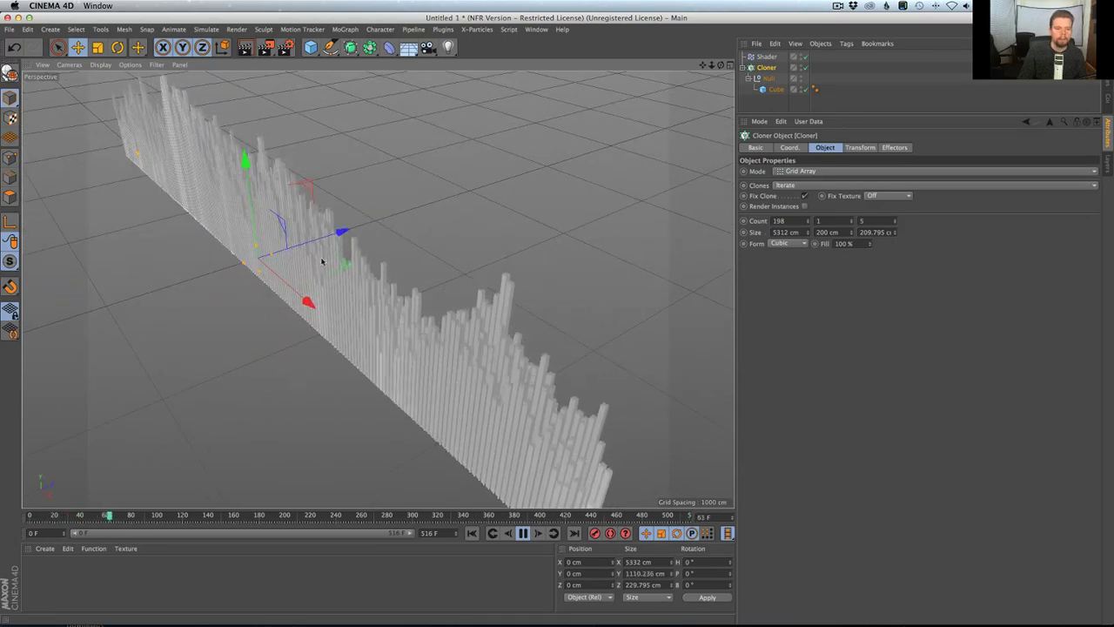
alt+drag(354, 276, 389, 285)
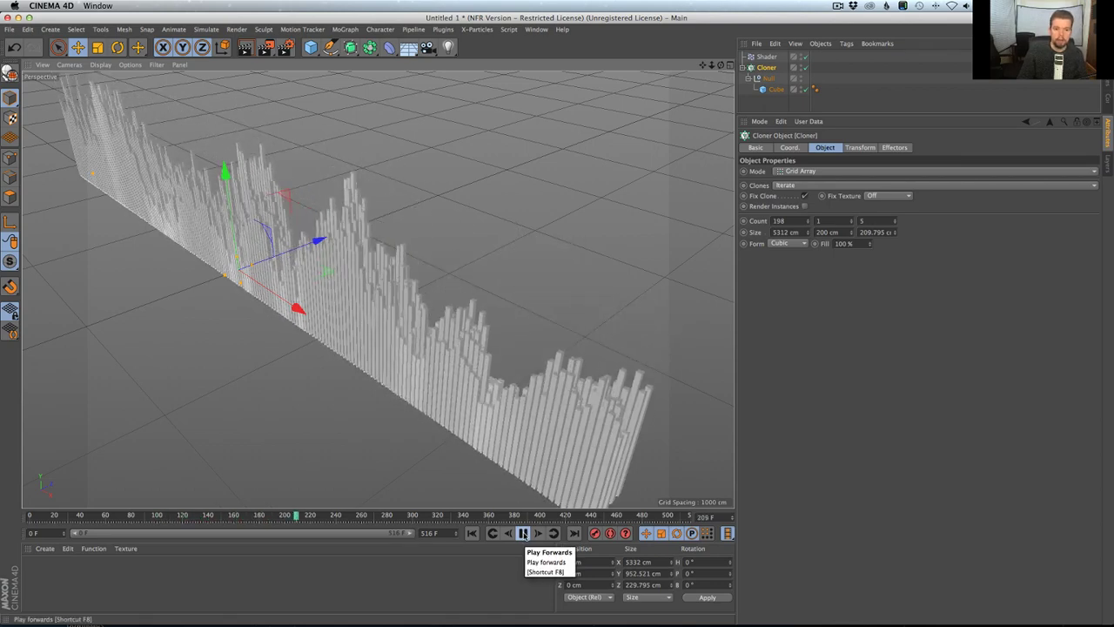
click(523, 534)
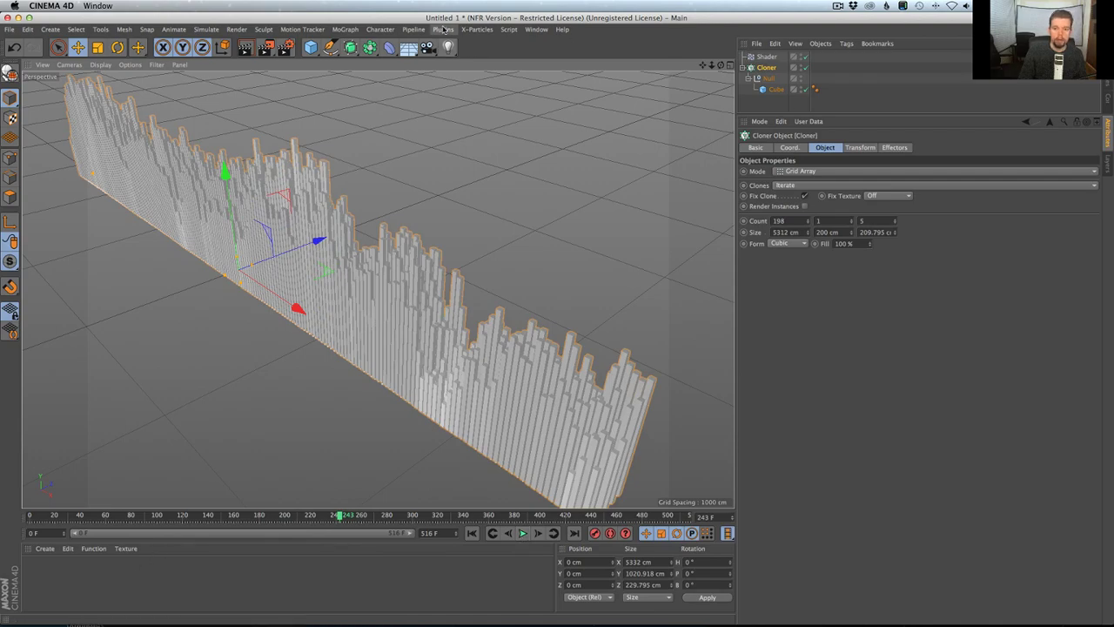
alt+drag(374, 250, 401, 251)
alt+middle_drag(401, 250, 451, 233)
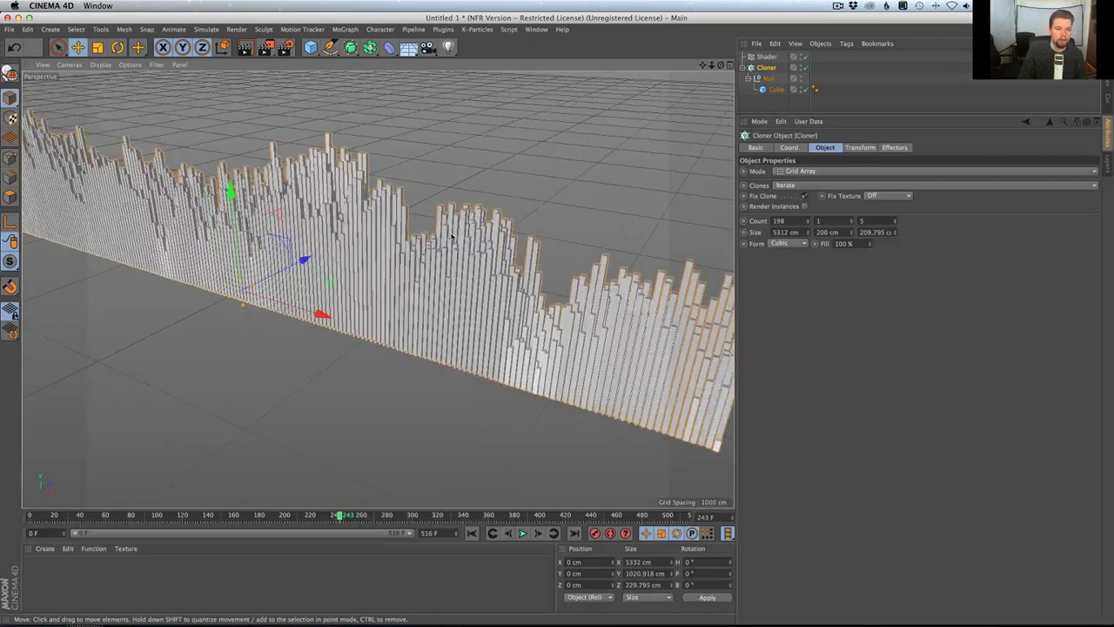
Step: Create a new material and disable its Reflectance channel
alt+right_drag(451, 233, 421, 251)
click(54, 551)
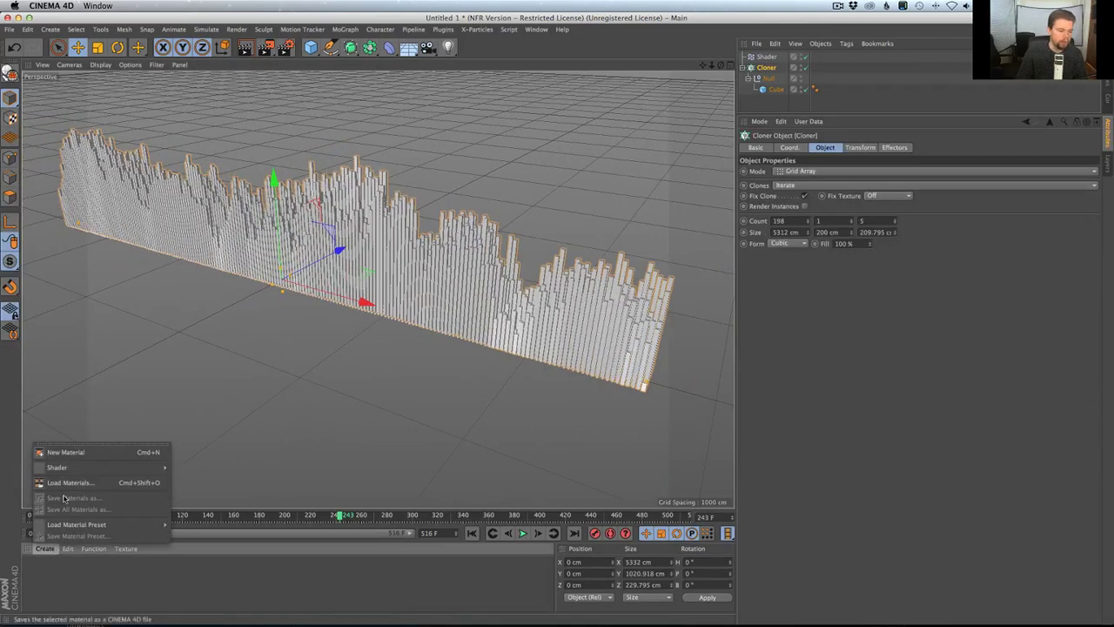
click(67, 453)
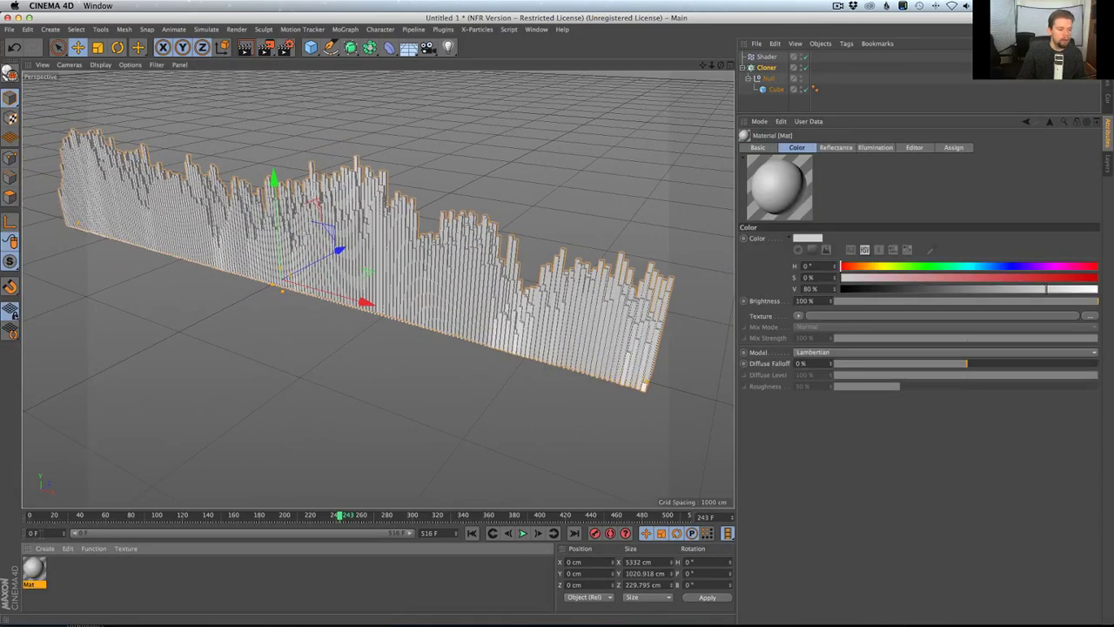
double_click(33, 570)
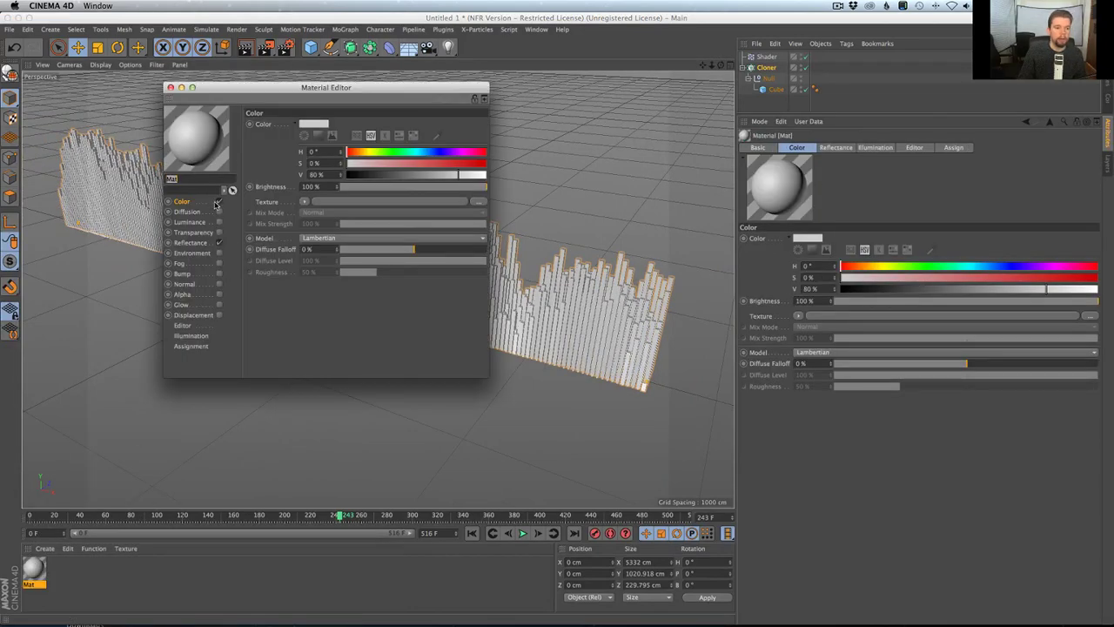
click(220, 243)
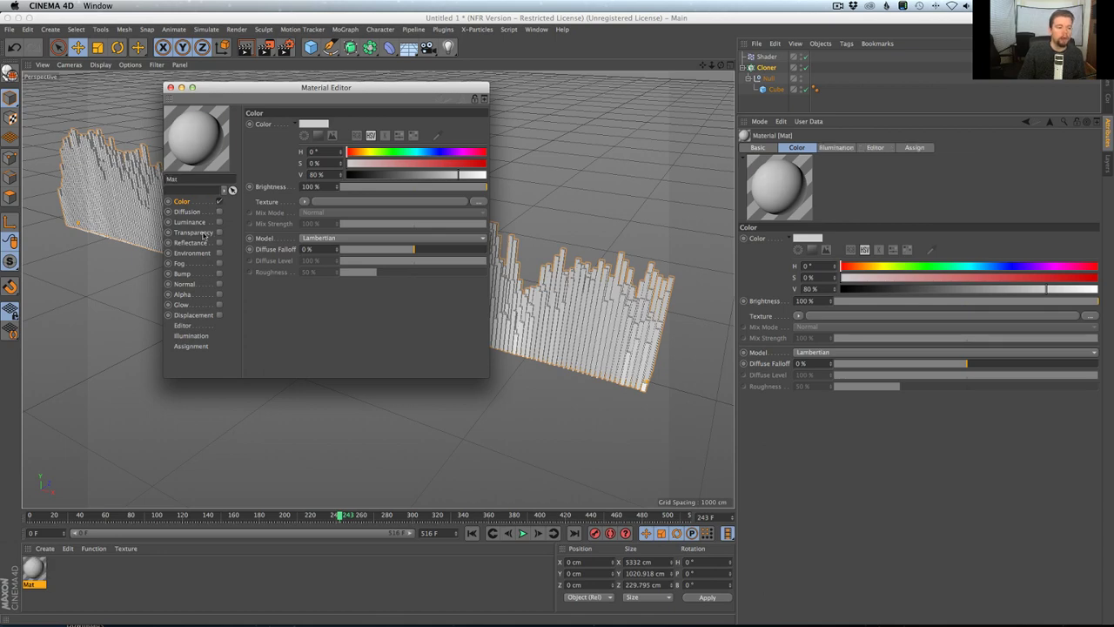
Step: Load the MoGraph Color Shader as the texture of the material's Color channel
click(305, 203)
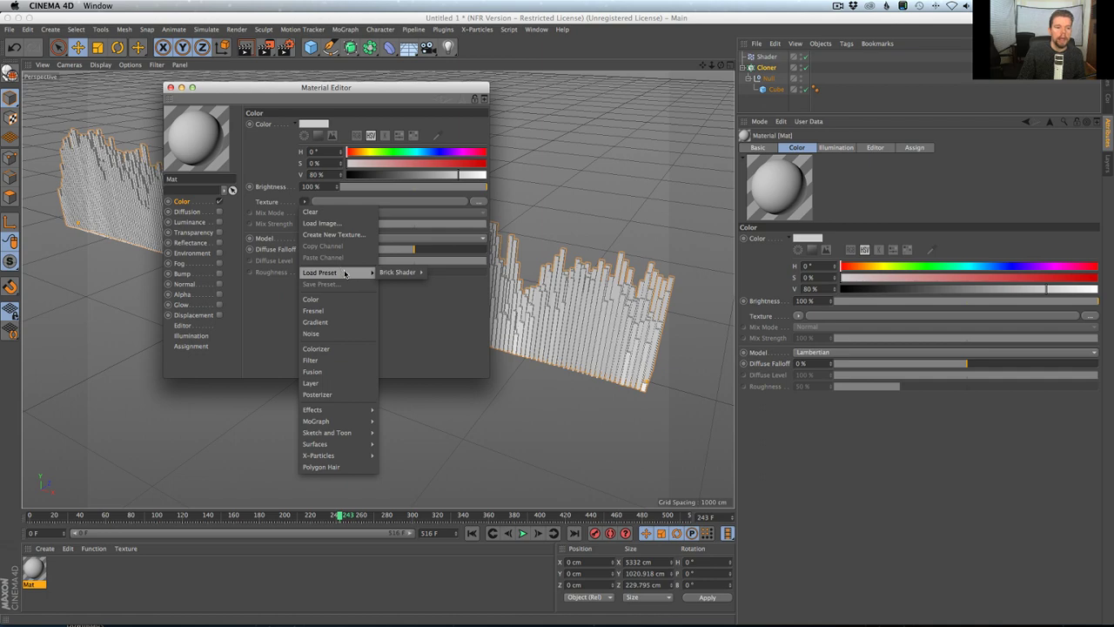
mouse_move(331, 414)
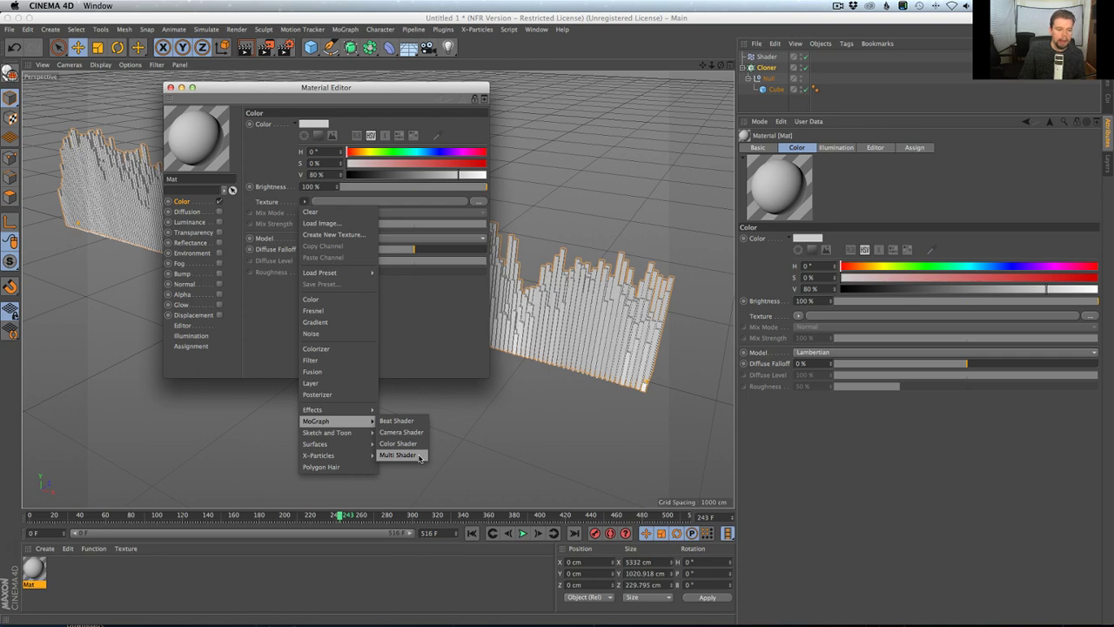
click(398, 443)
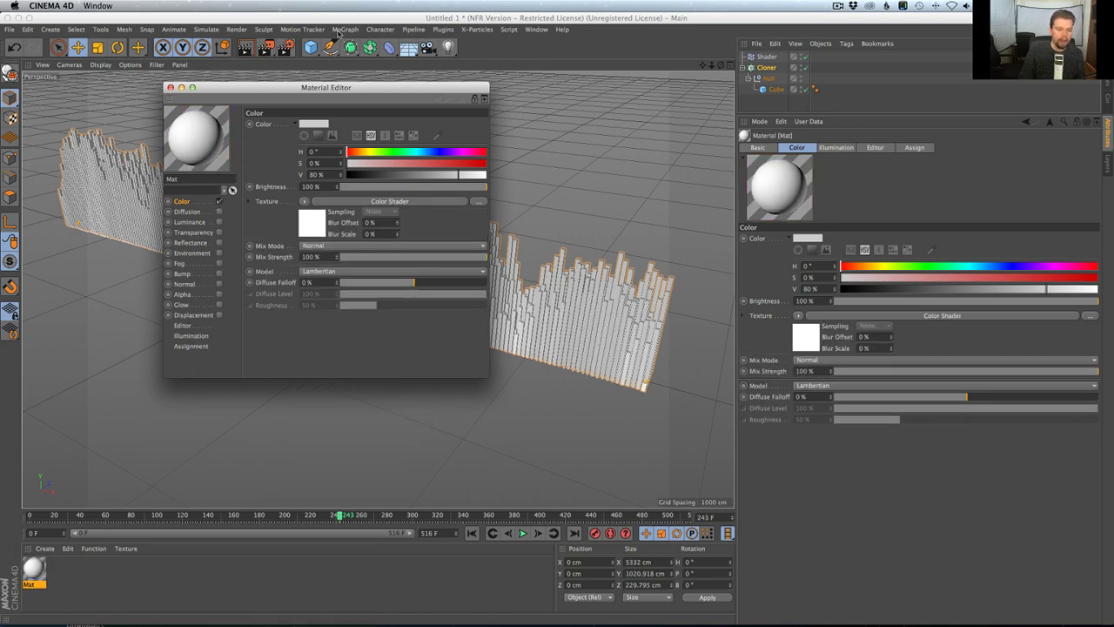
drag(476, 89, 484, 422)
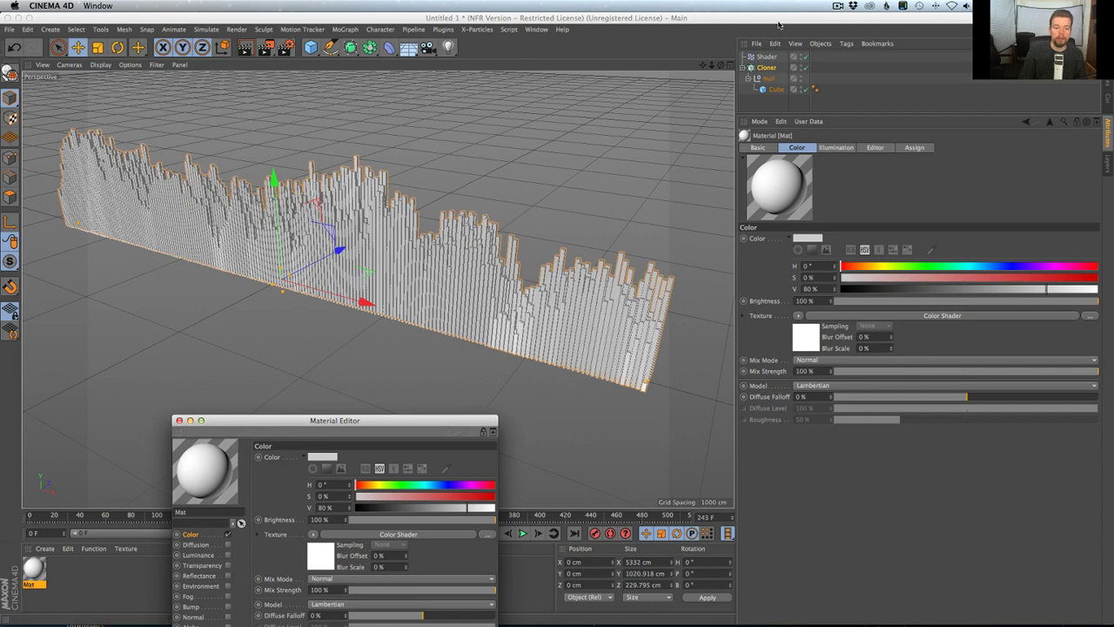
Step: Add a second Shader effector to the Cloner and look through its available custom shaders
click(766, 67)
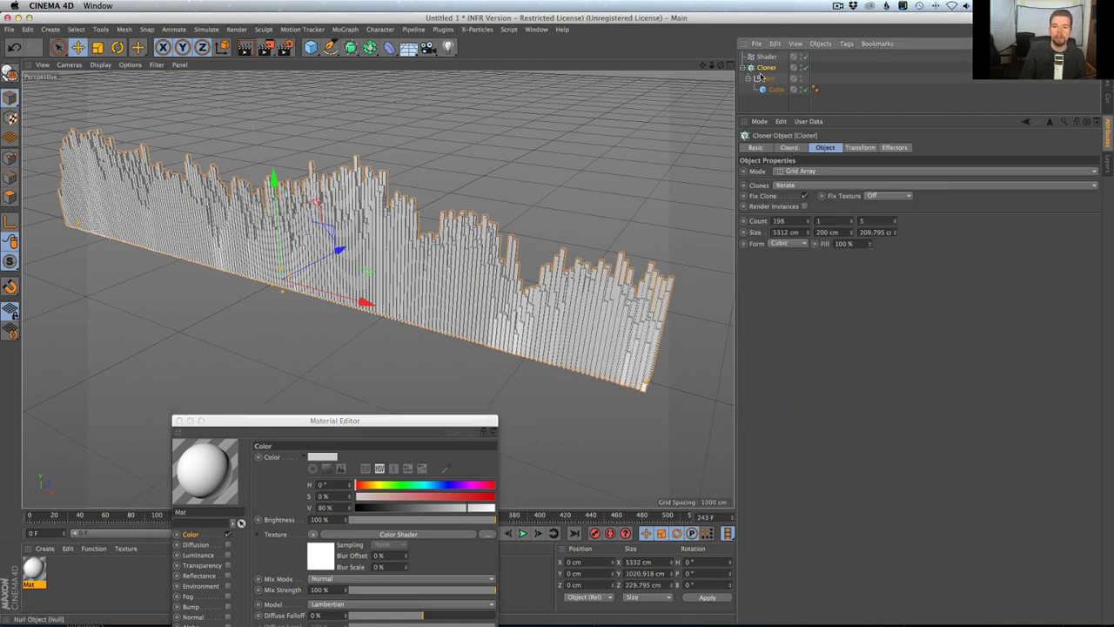
click(445, 30)
click(762, 68)
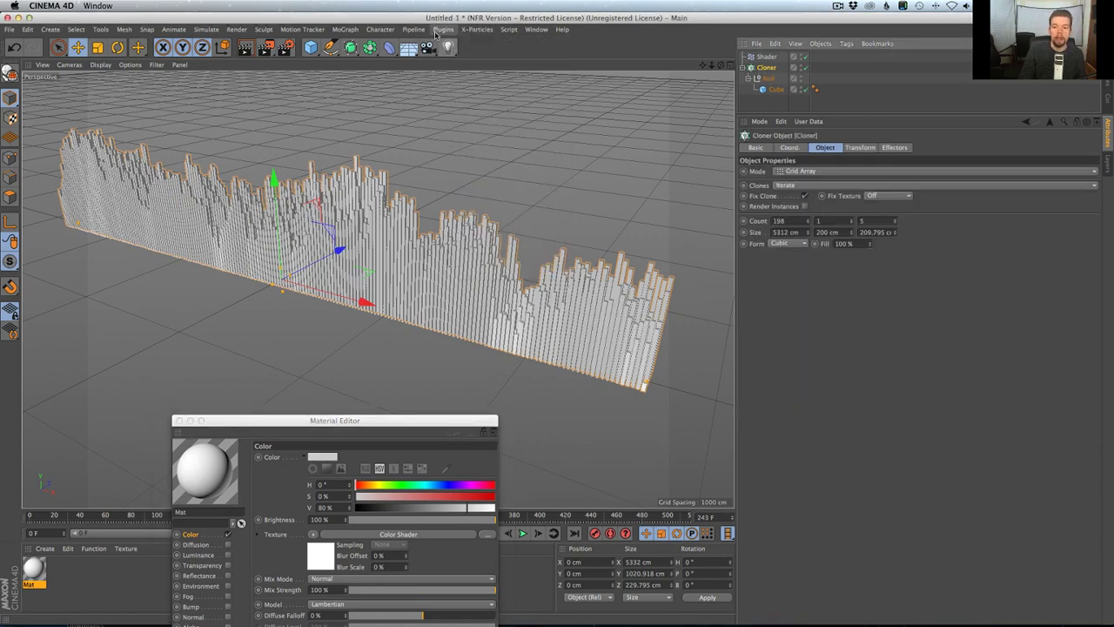
mouse_move(353, 30)
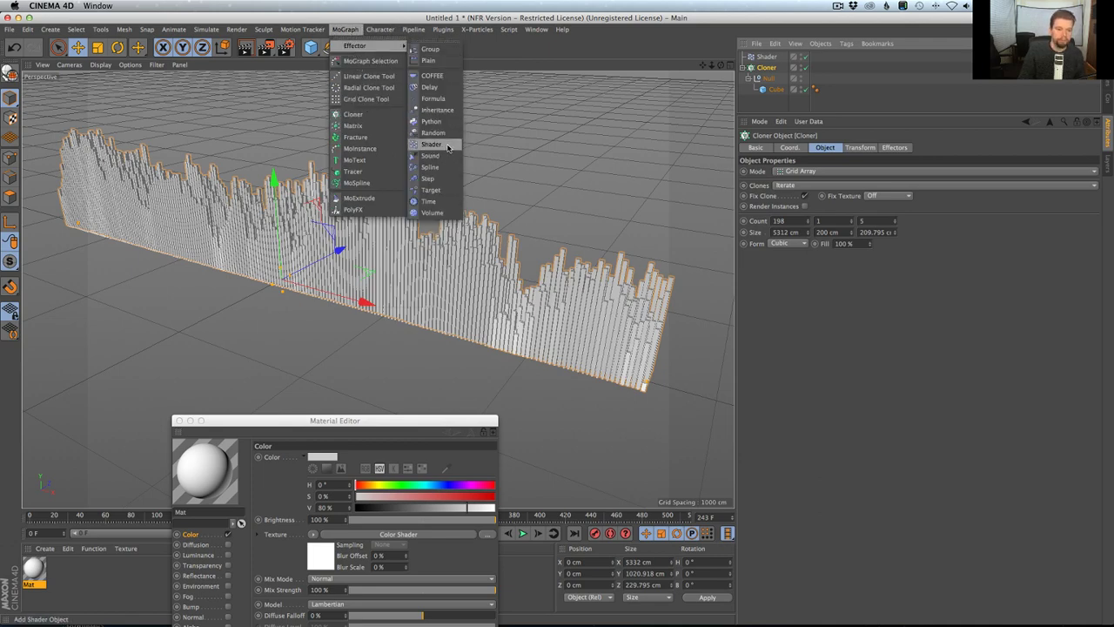
click(448, 147)
alt+drag(452, 156, 484, 235)
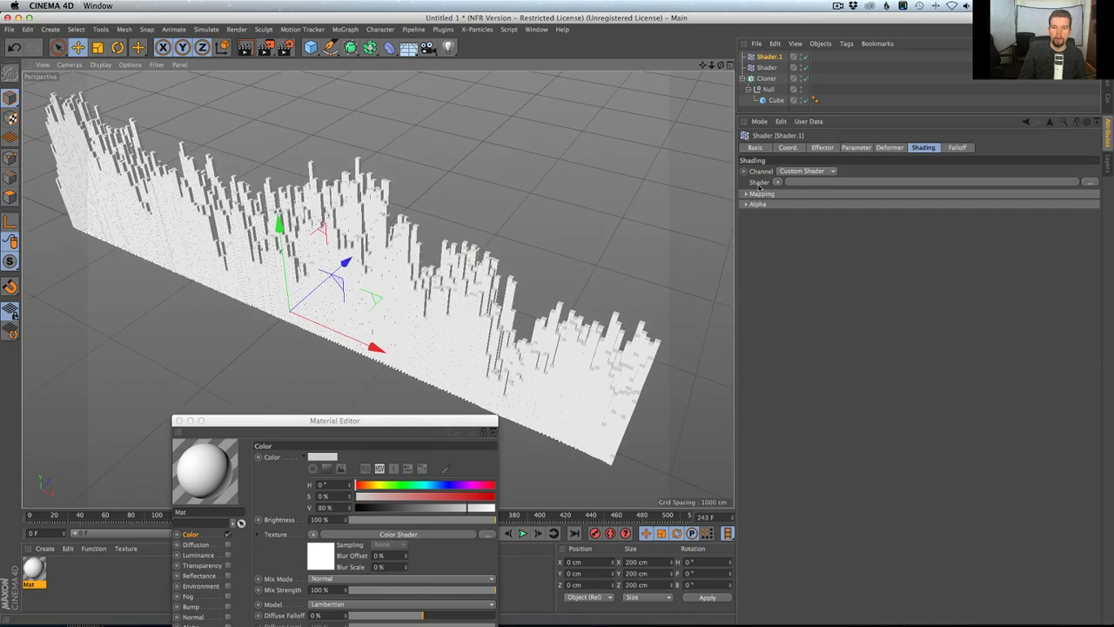
click(777, 181)
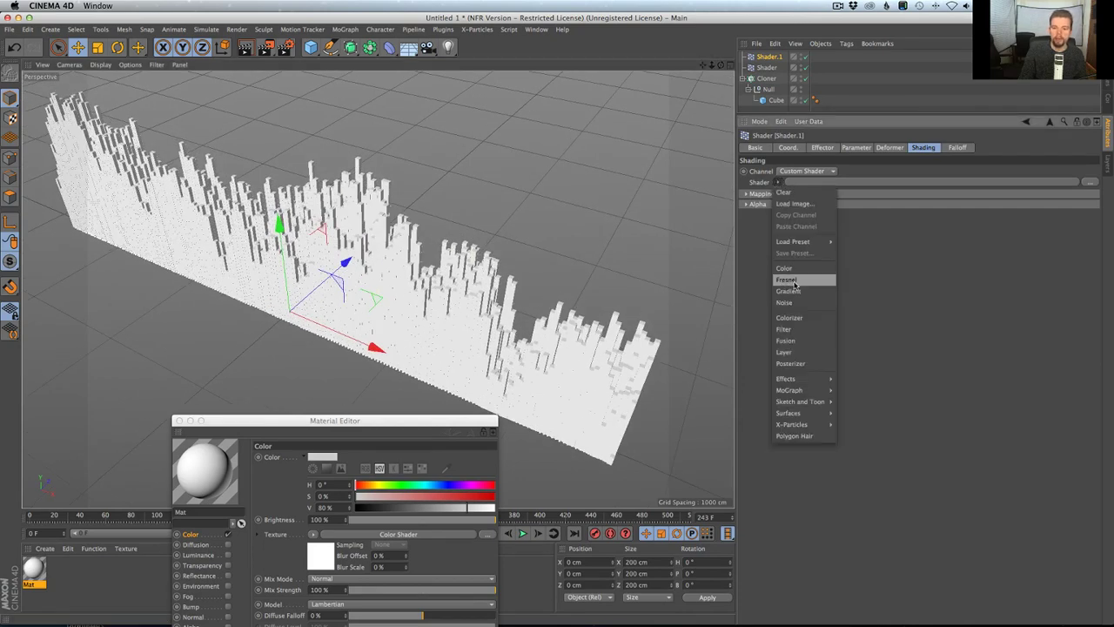
click(885, 229)
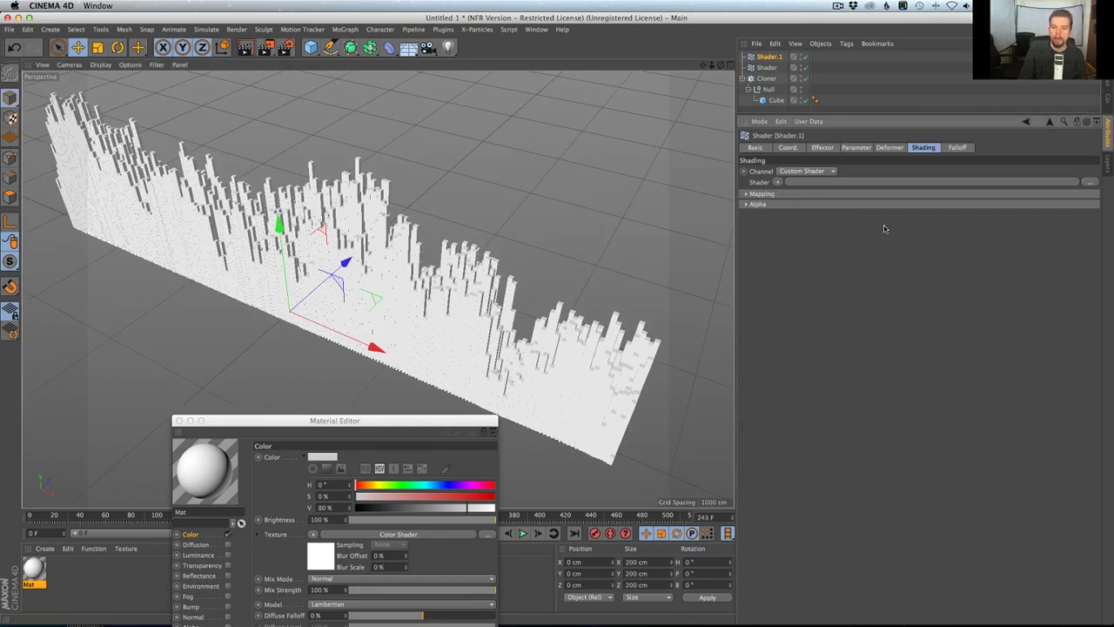
Step: Create a second material named Effector and assign it to the new Shader effector
double_click(77, 577)
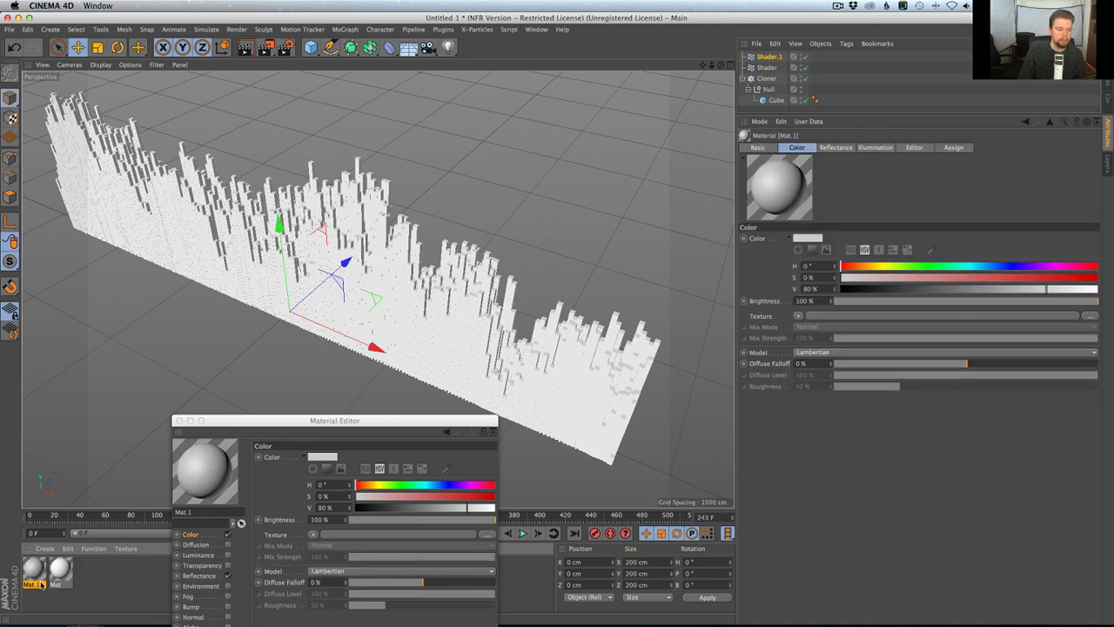
double_click(41, 586)
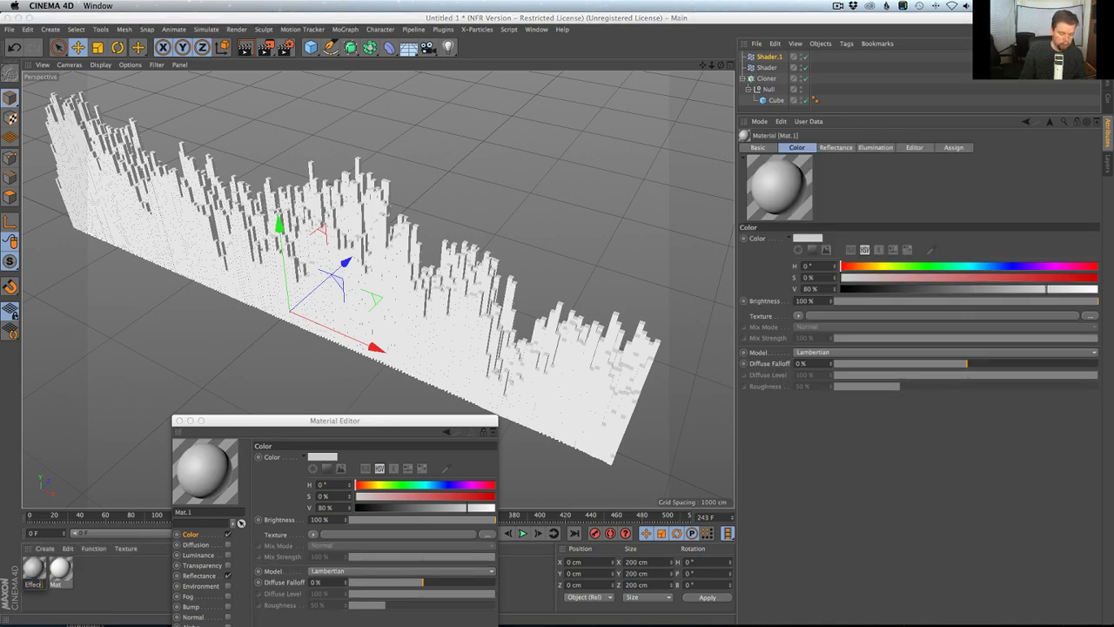
key(Return)
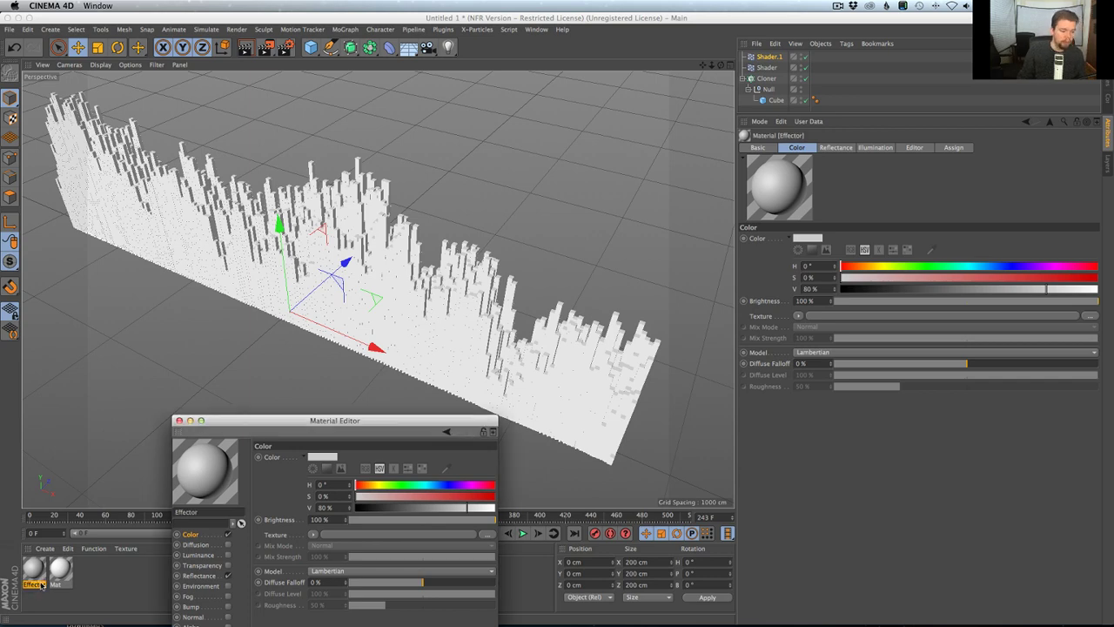
drag(35, 571, 775, 56)
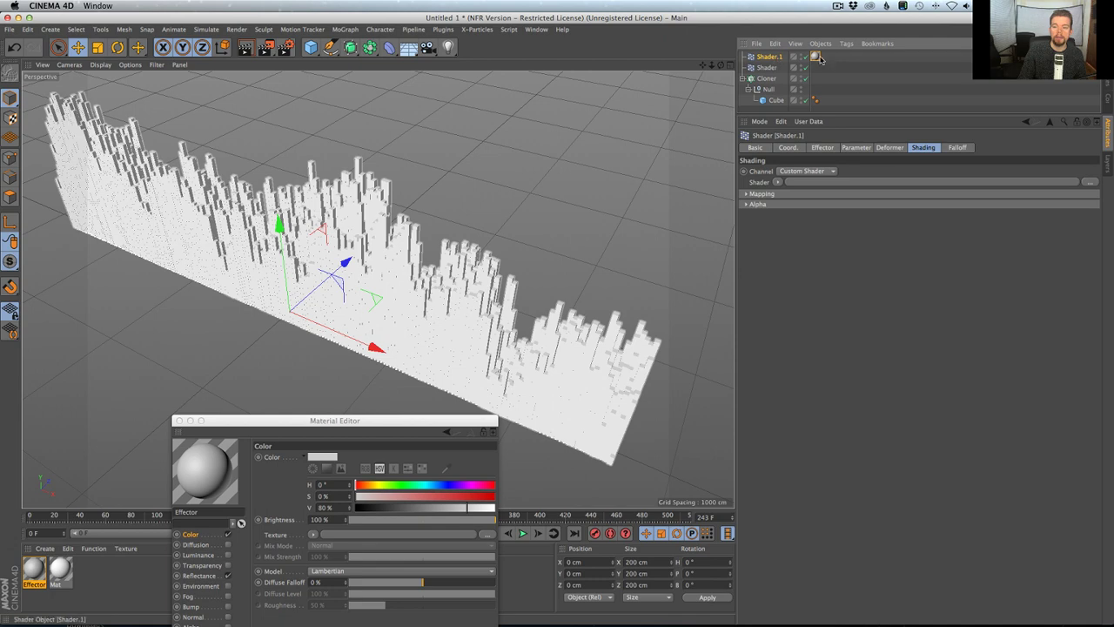
Step: Set the projection of the Effector material's texture tag to Flat
click(816, 56)
click(816, 193)
click(818, 227)
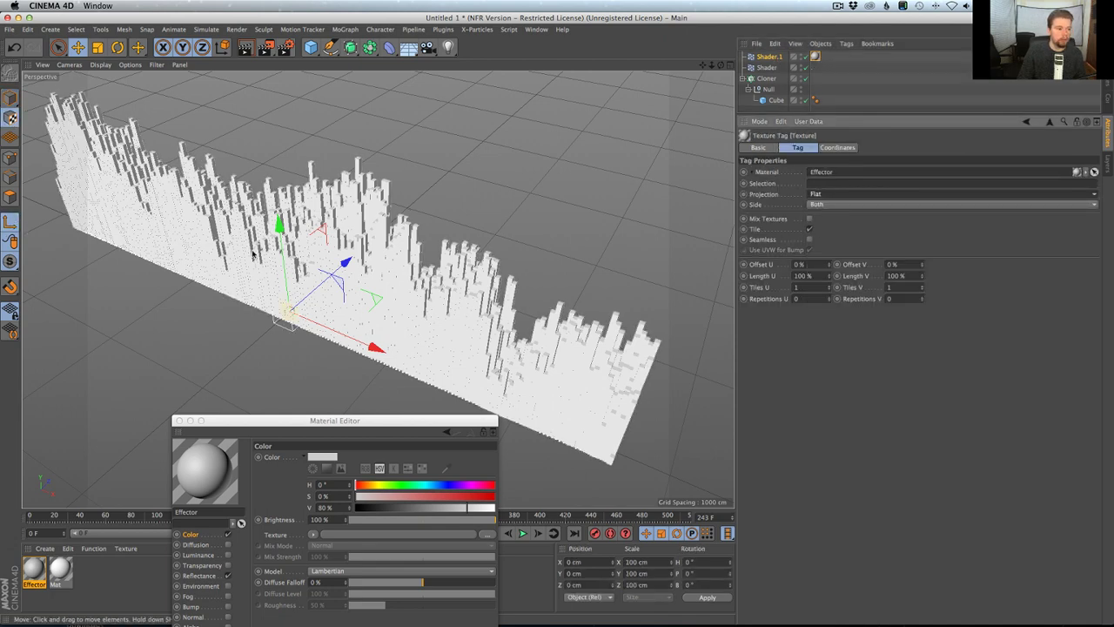
Step: Rotate the flat texture projection to a 90° pitch and scale it uniformly to about 154.3 cm
key(r)
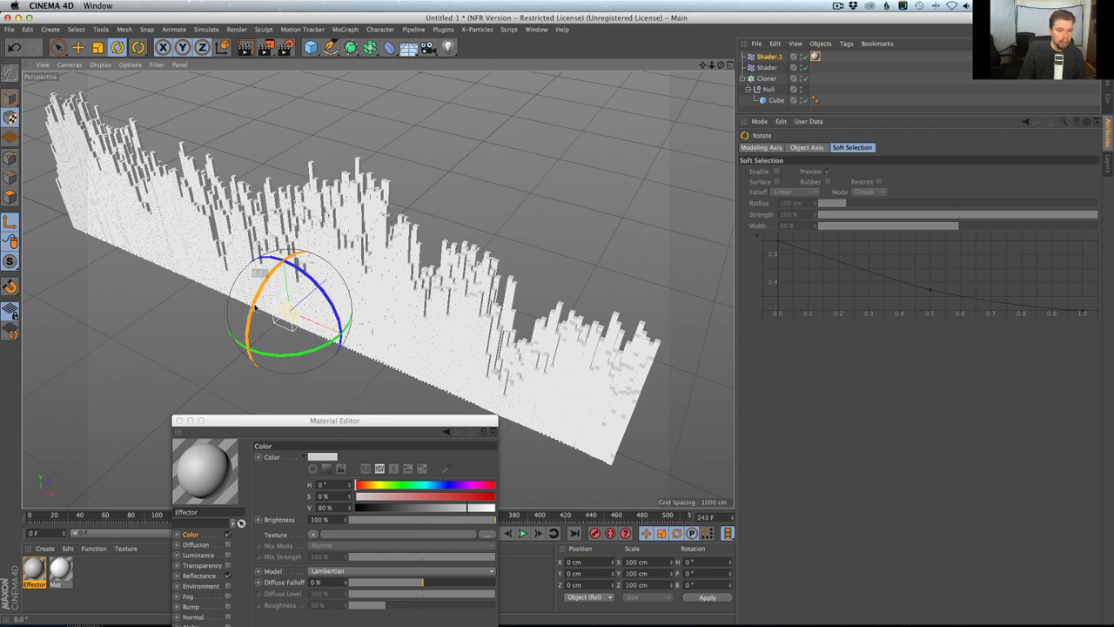
drag(257, 291, 192, 482)
alt+drag(359, 327, 265, 386)
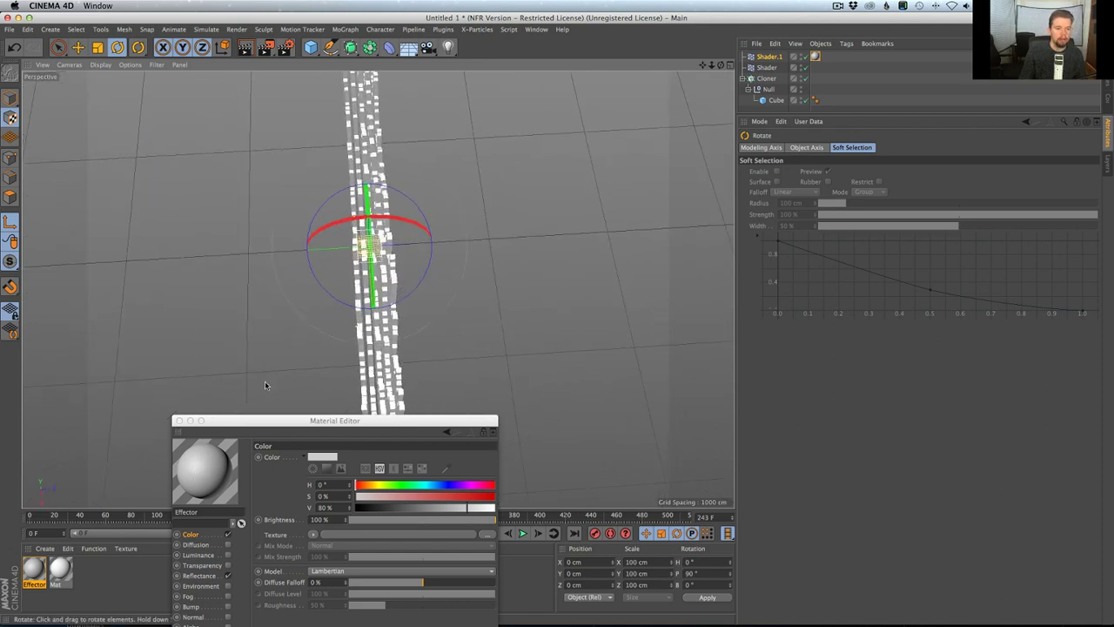
key(t)
drag(376, 289, 554, 214)
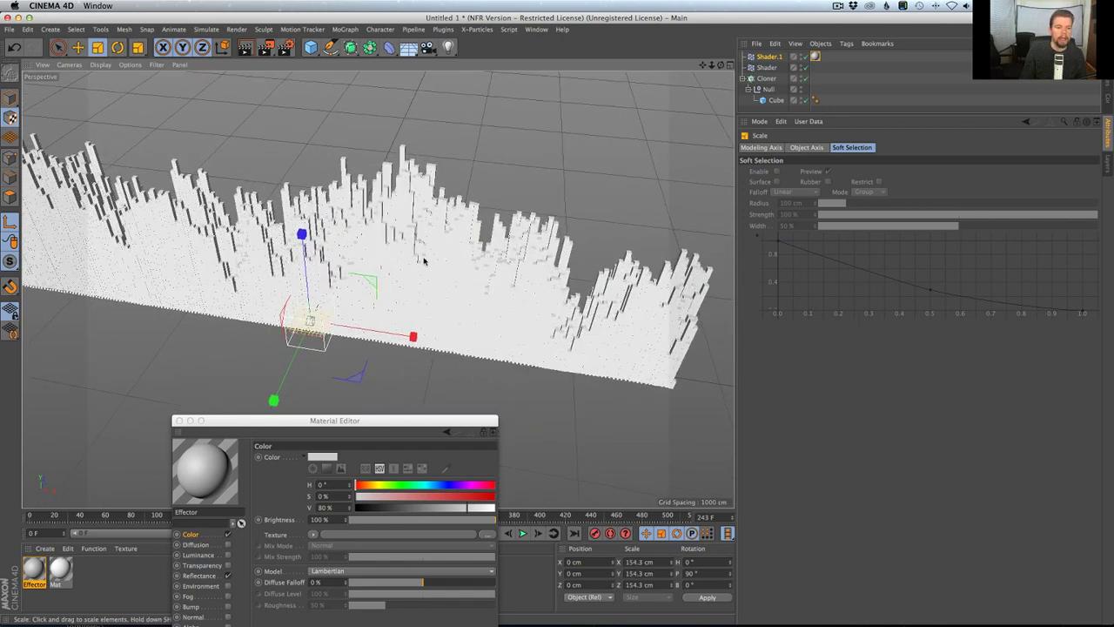
Step: Switch the Effector material to the Luminance channel only and load a Gradient as its texture
click(771, 56)
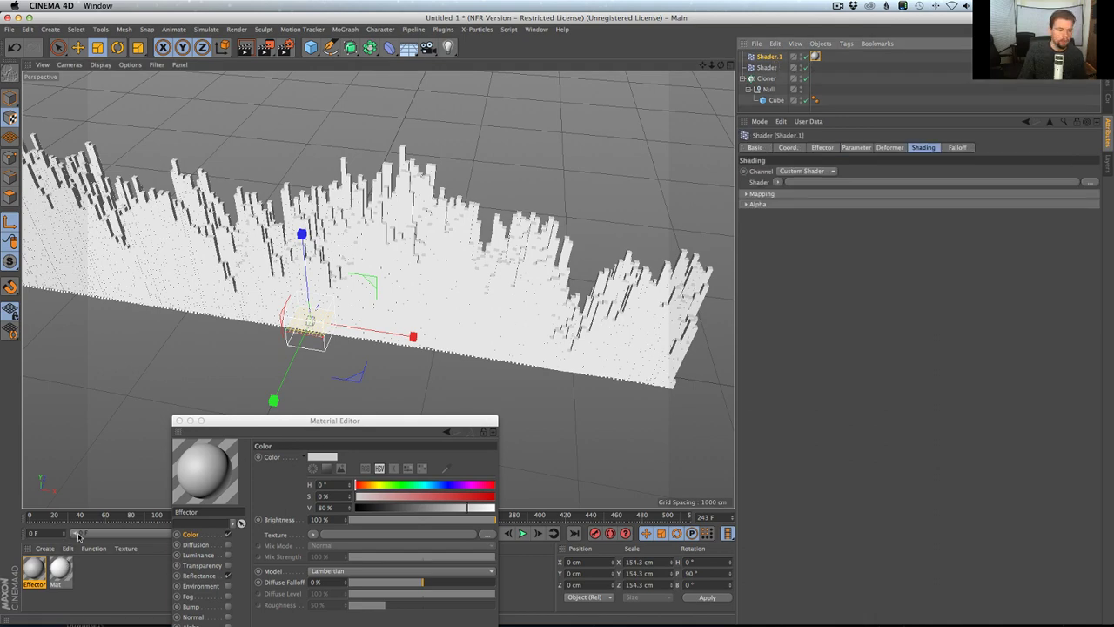
click(228, 555)
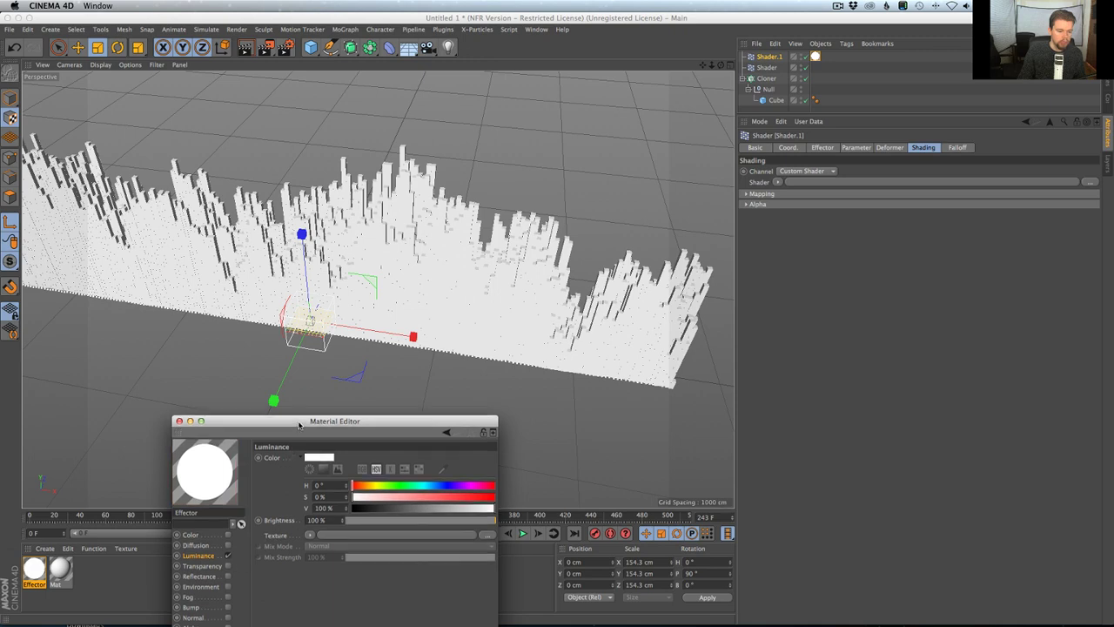
drag(301, 425, 399, 255)
click(407, 364)
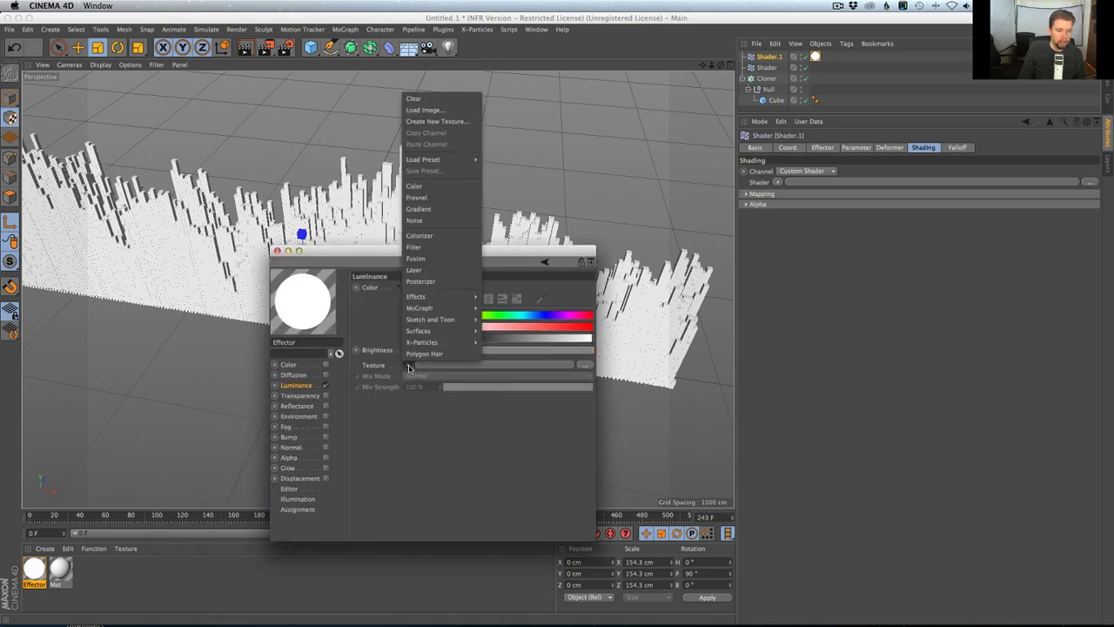
click(418, 209)
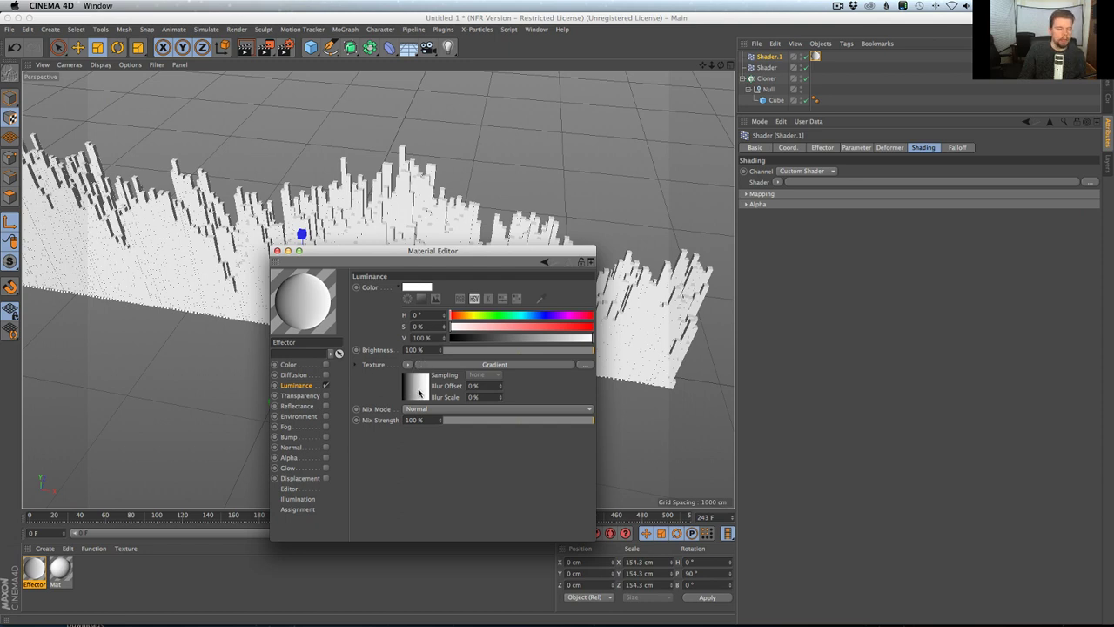
Step: Move the Effector texture tag onto the Cloner and set the gradient's type to 2D - V
drag(463, 259, 396, 505)
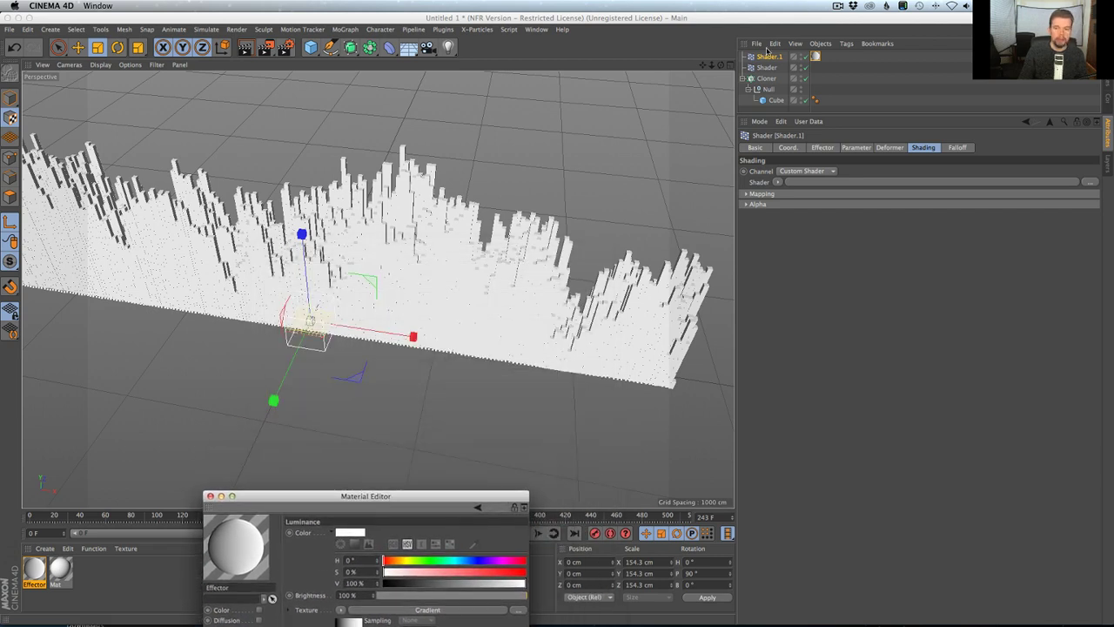
drag(816, 56, 817, 78)
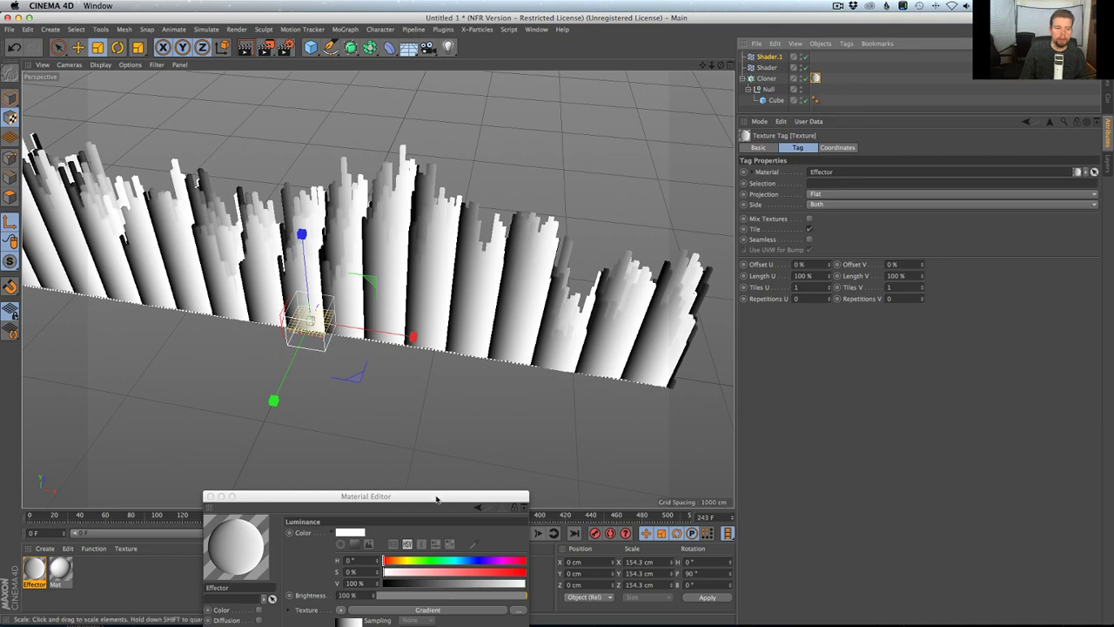
drag(436, 499, 660, 216)
click(575, 366)
click(579, 345)
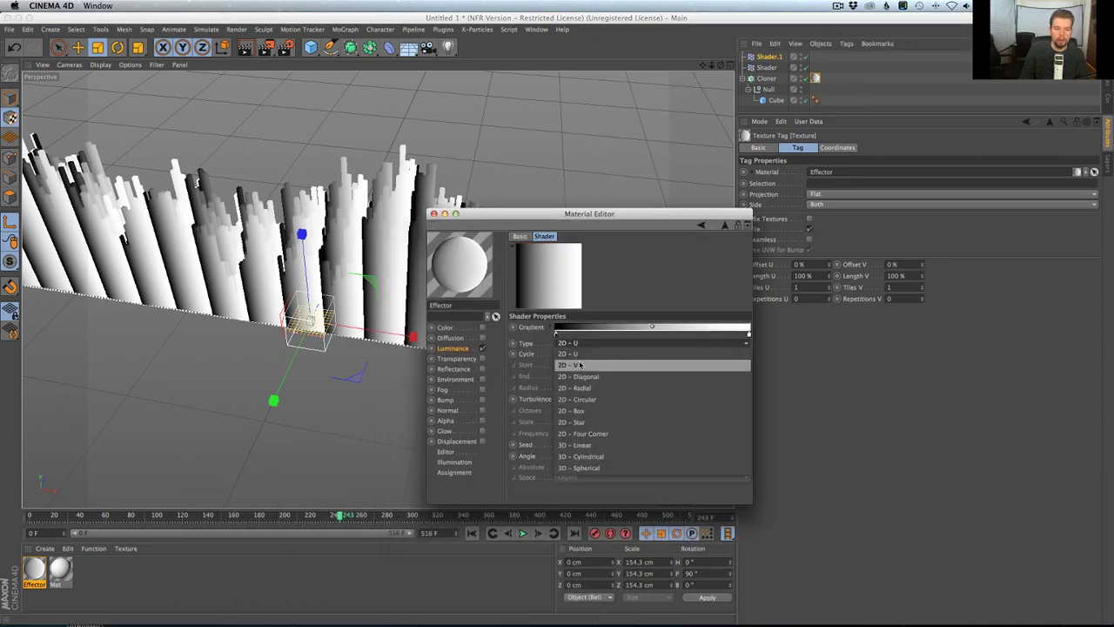
click(579, 365)
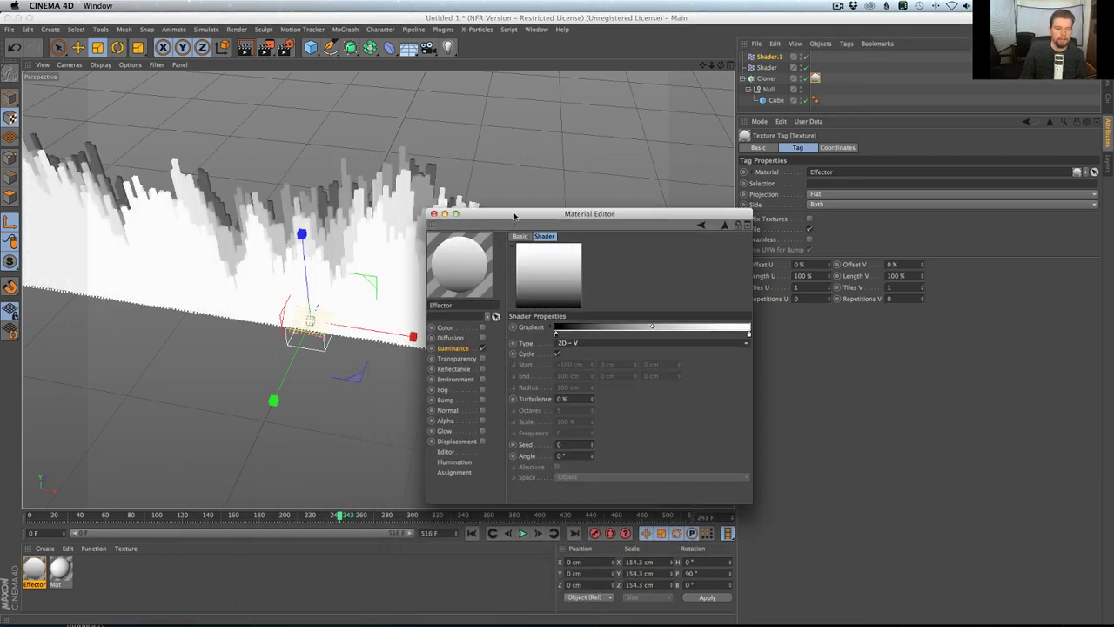
Step: Examine from several angles how the gradient runs through the depth of the bar grid
drag(515, 215, 597, 401)
alt+drag(519, 295, 594, 237)
mouse_move(488, 294)
alt+mouse_down()
mouse_move(471, 294)
mouse_move(483, 299)
alt+mouse_up()
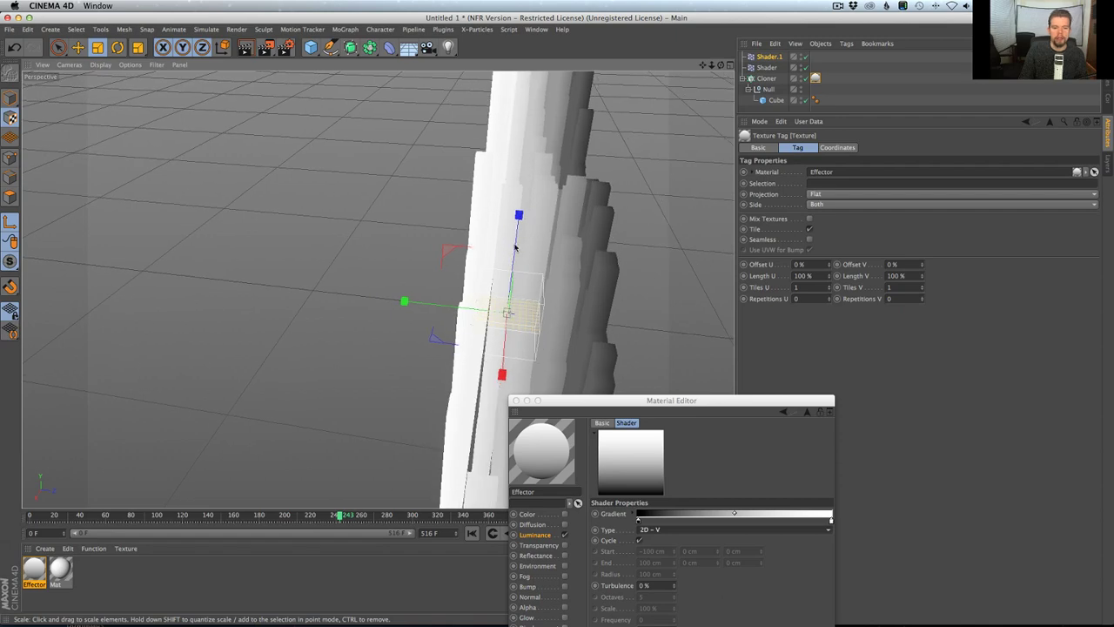
mouse_move(514, 248)
alt+mouse_down()
mouse_move(563, 218)
mouse_move(562, 278)
mouse_move(531, 347)
alt+mouse_up()
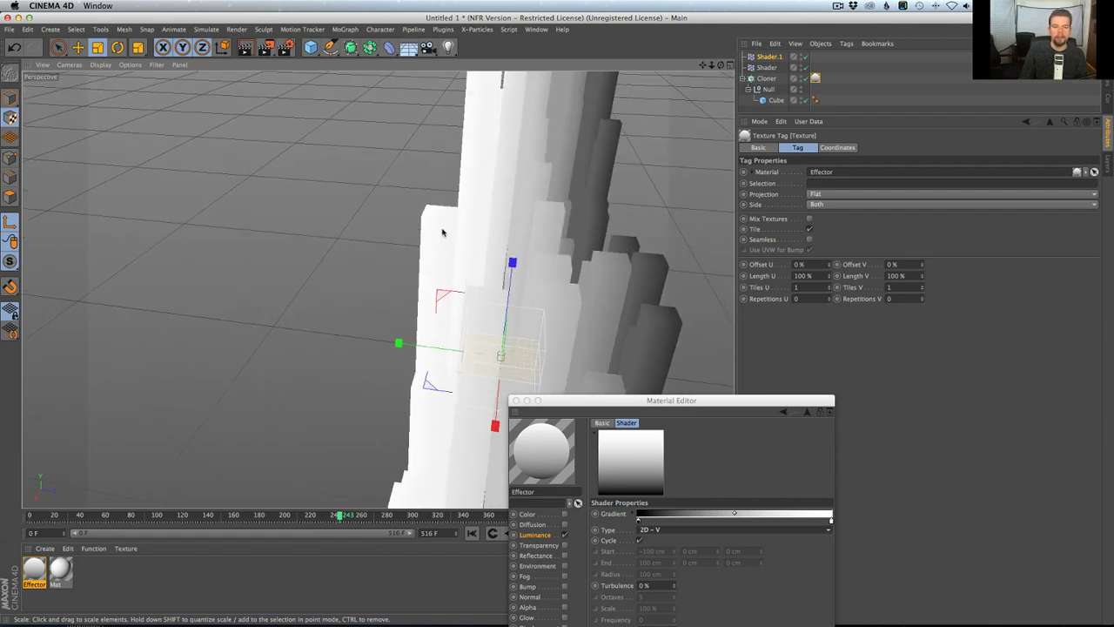
alt+drag(442, 232, 425, 223)
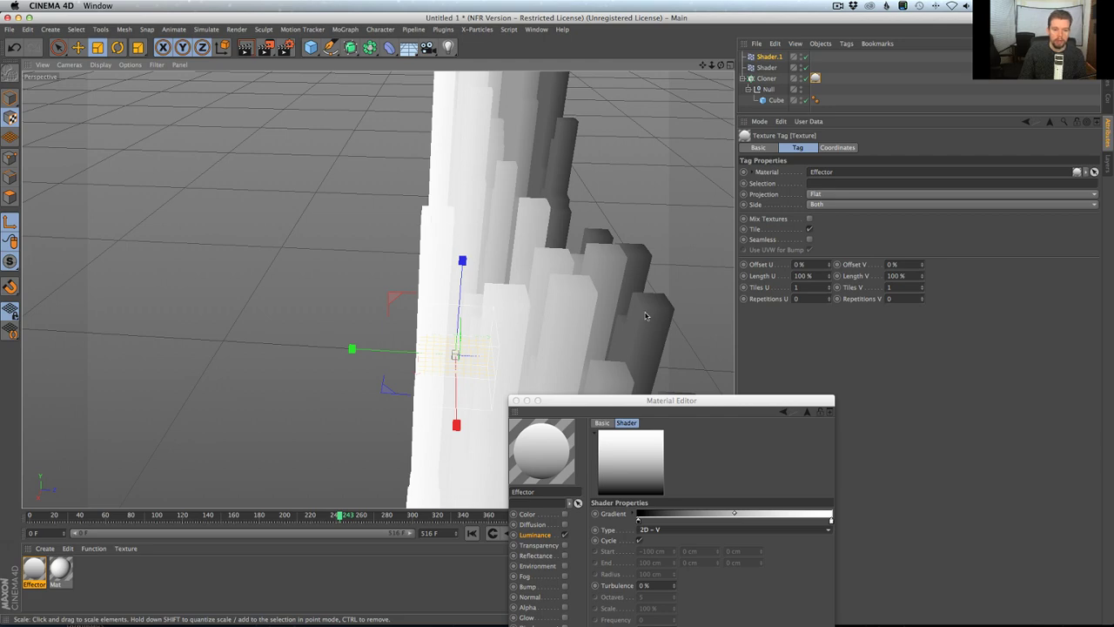
alt+drag(646, 316, 588, 296)
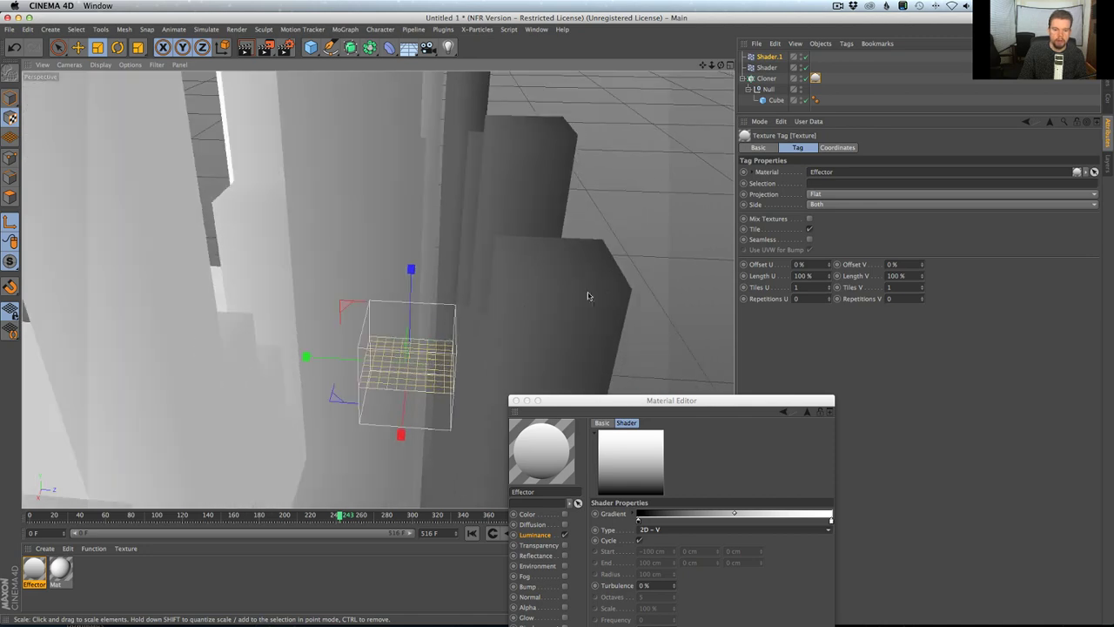
alt+right_drag(563, 291, 378, 291)
alt+drag(378, 291, 482, 304)
alt+right_drag(482, 304, 412, 298)
mouse_move(370, 289)
alt+mouse_down()
mouse_move(413, 286)
mouse_move(363, 281)
mouse_move(465, 343)
alt+mouse_up()
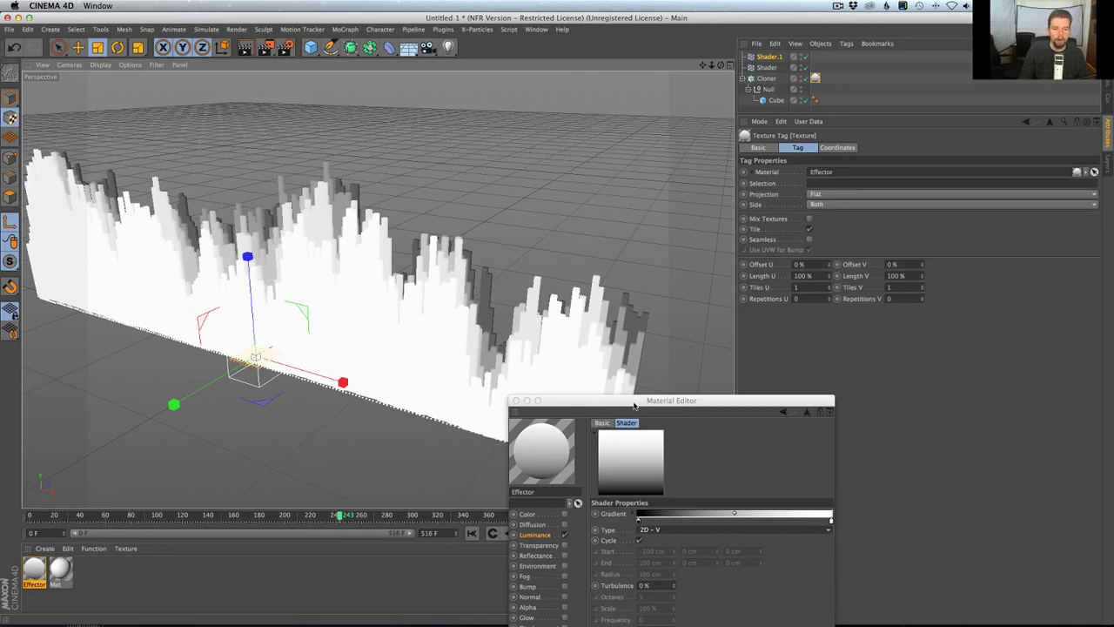
Step: Move the Effector material's texture tag from the Cloner onto the Shader.1 effector
drag(635, 405, 586, 274)
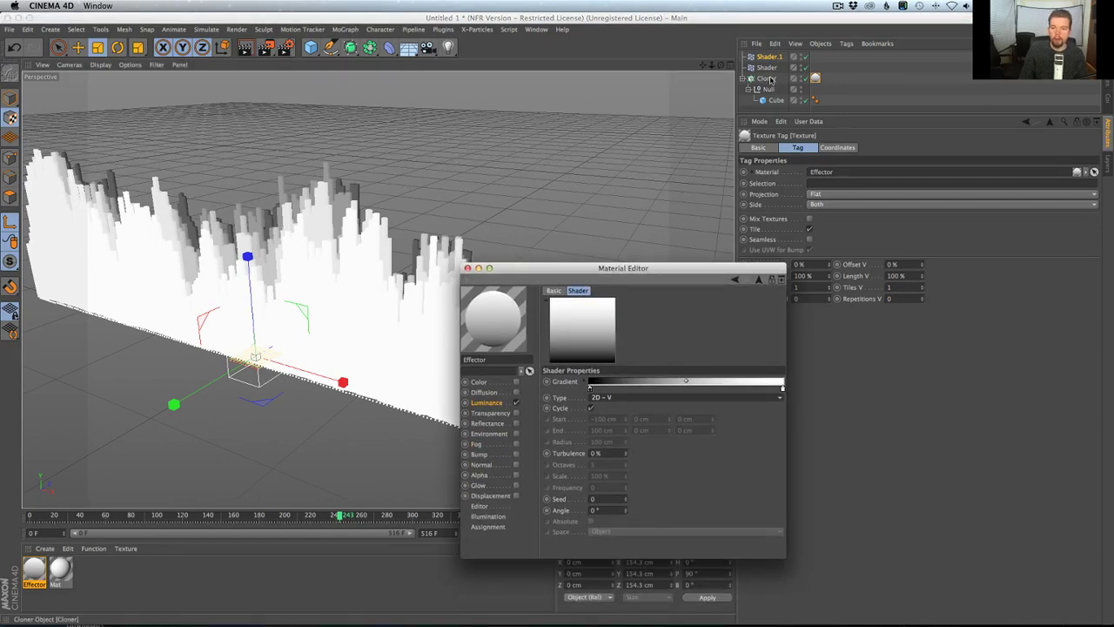
drag(815, 78, 816, 57)
drag(522, 268, 289, 540)
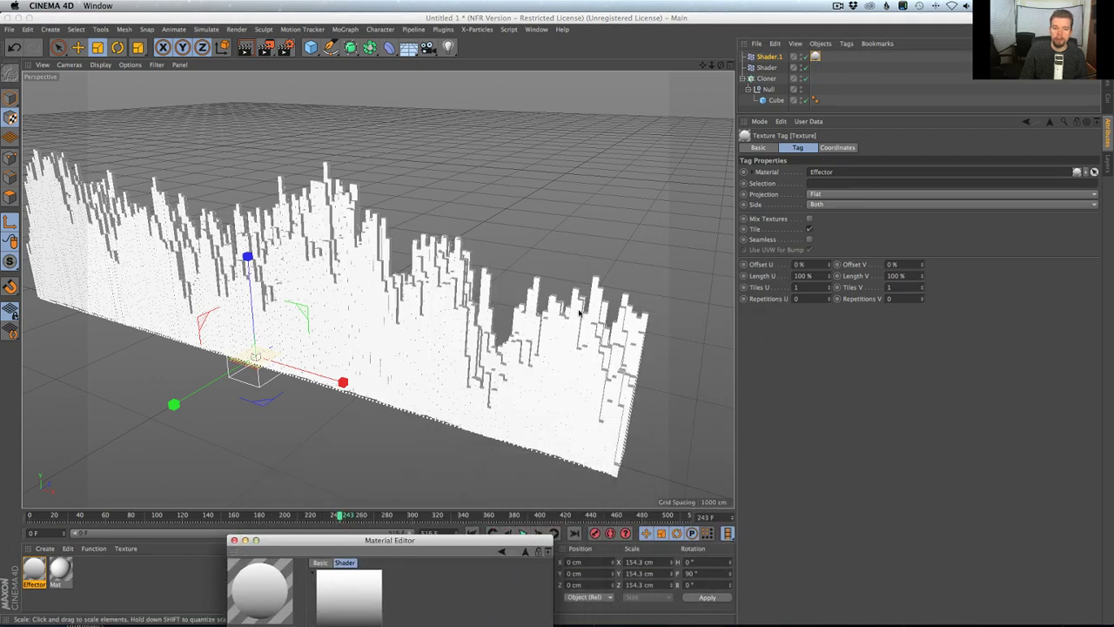
Step: Set Shader.1's shading channel to Luminance and link the effector's own texture tag as its source
click(767, 58)
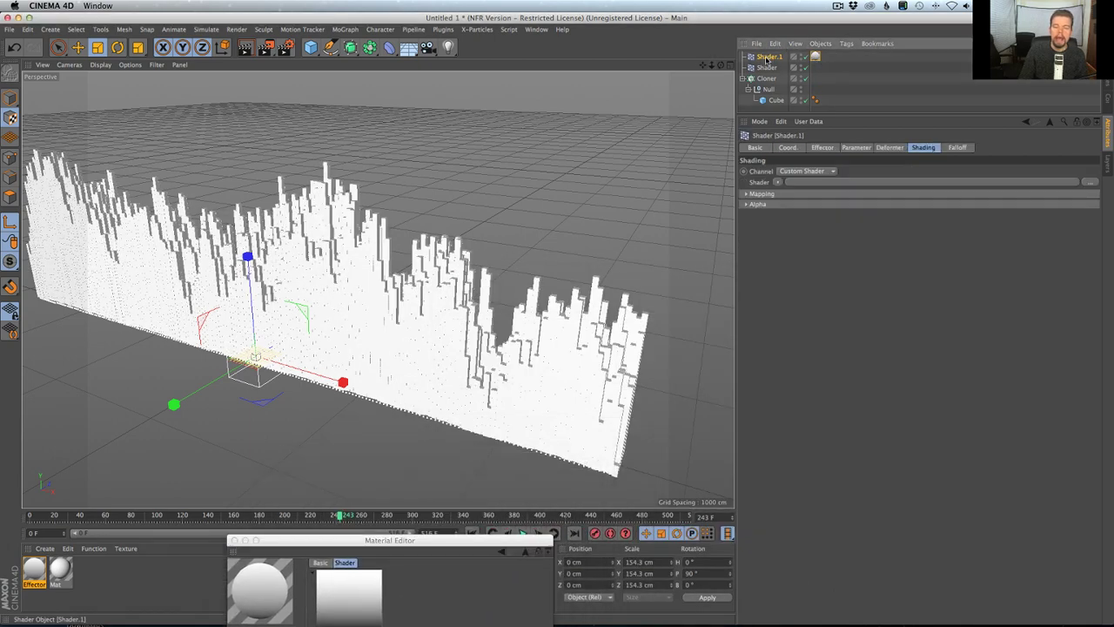
click(794, 172)
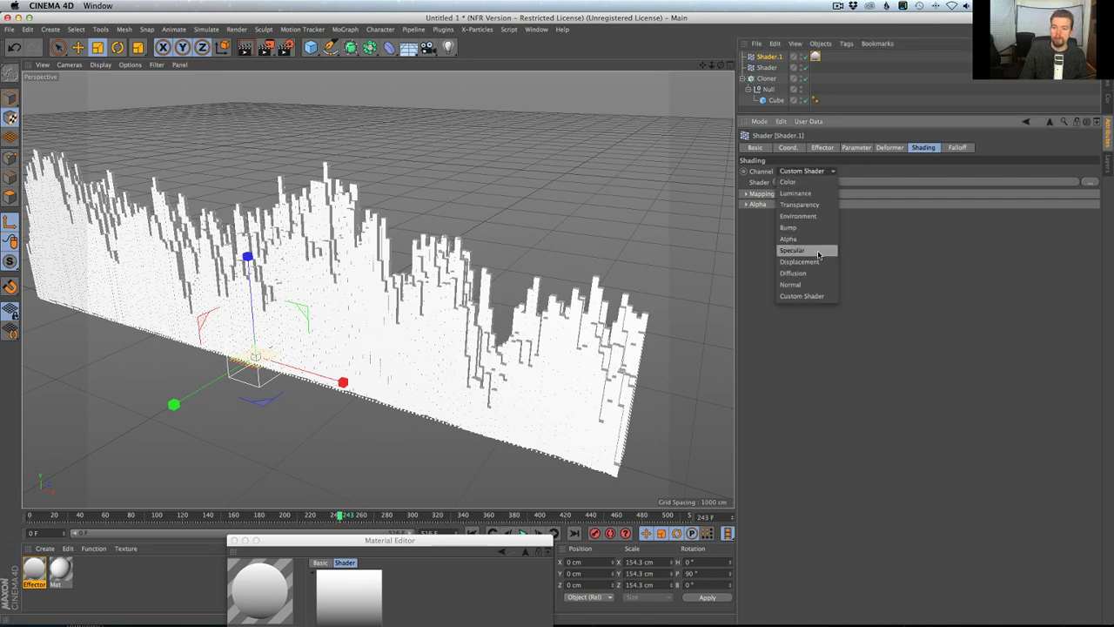
click(794, 192)
drag(815, 100, 838, 182)
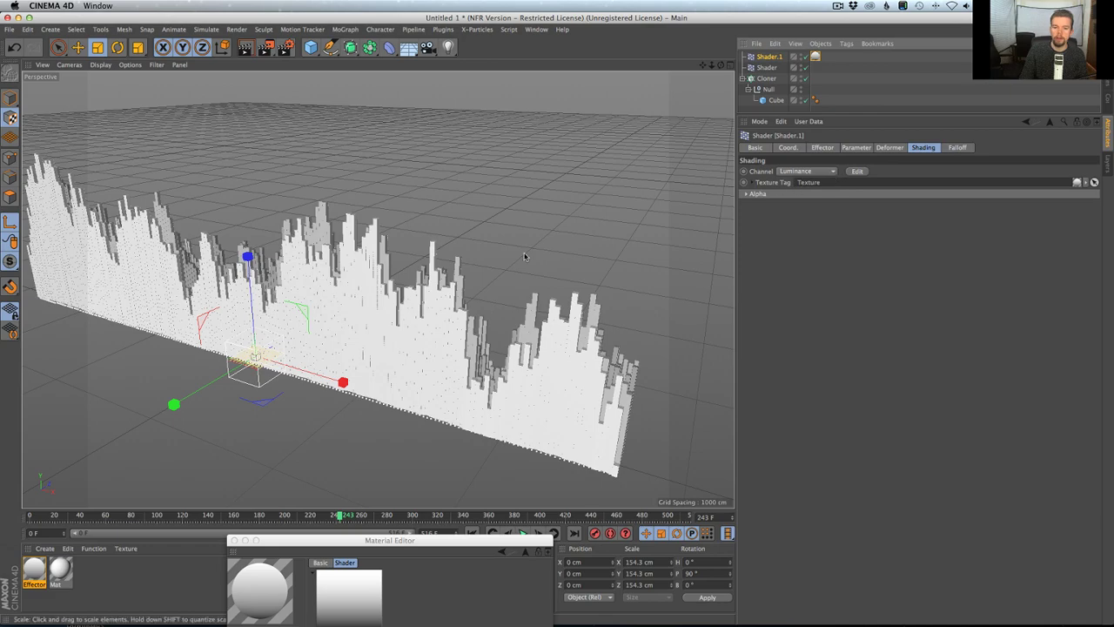
Step: Move the black knot of the Effector material's luminance gradient to about the middle to test its effect on the bars
alt+drag(523, 249, 454, 304)
alt+right_drag(456, 306, 515, 290)
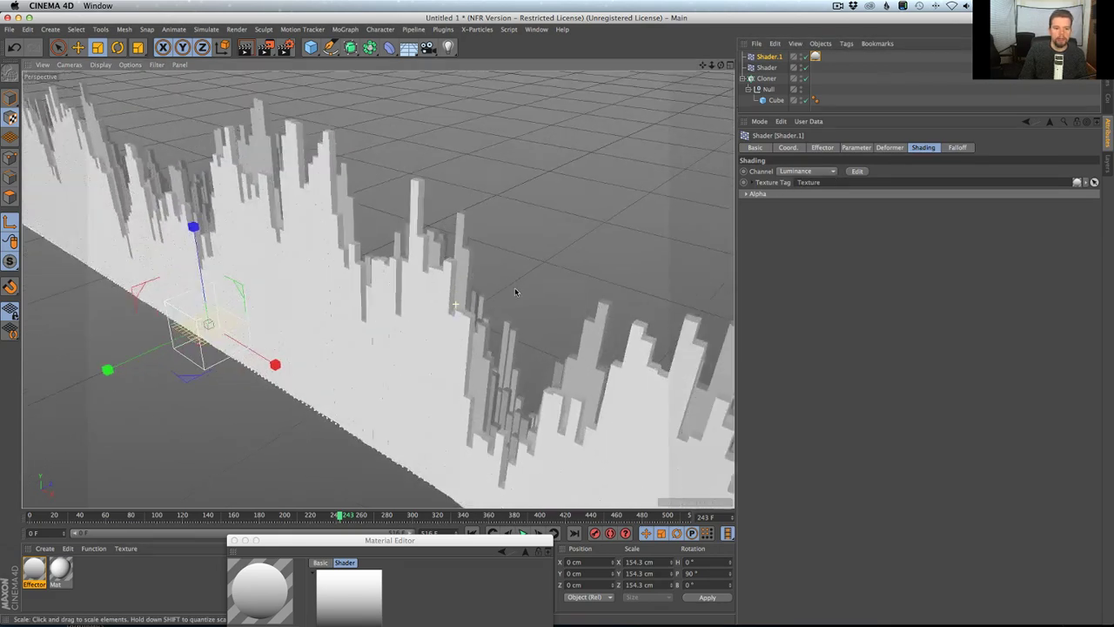
mouse_move(442, 318)
alt+mouse_down()
mouse_move(405, 316)
mouse_move(436, 310)
alt+mouse_up()
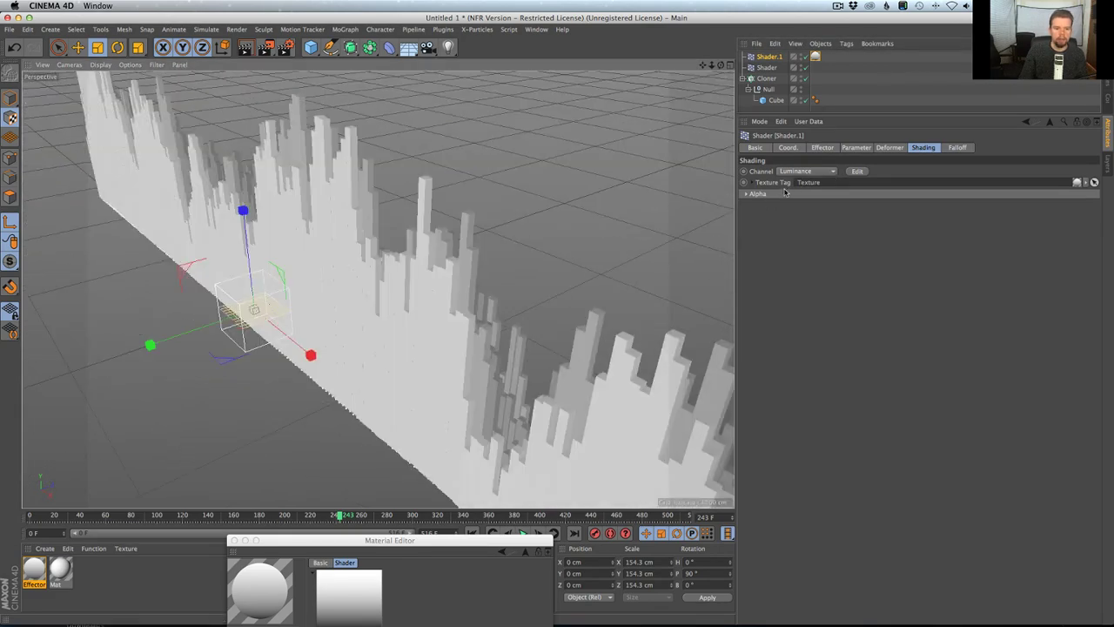
click(843, 148)
click(392, 540)
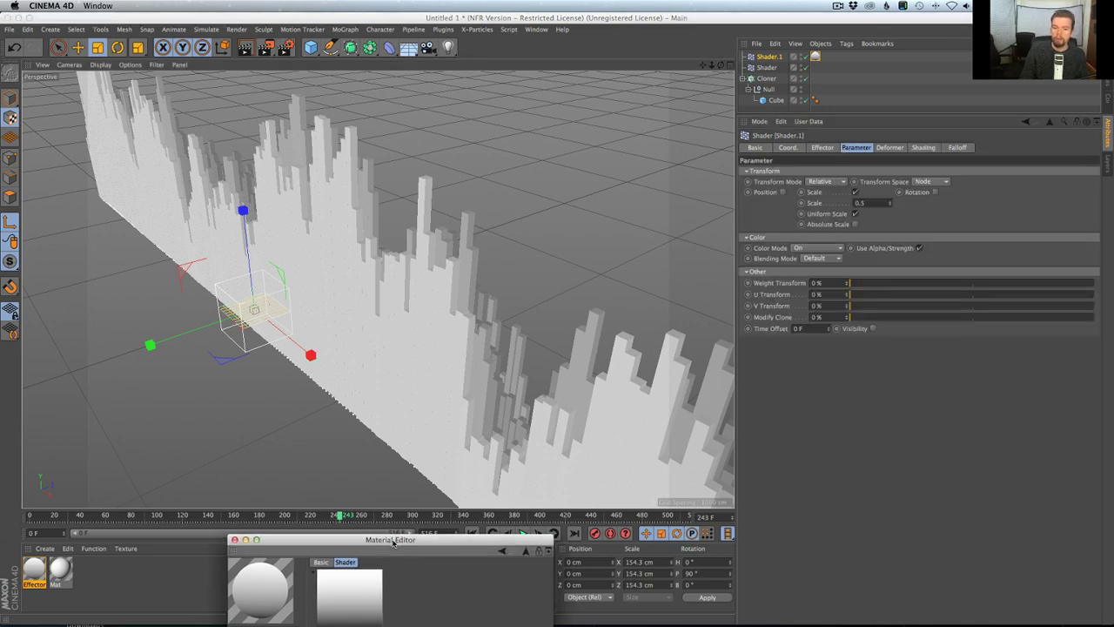
drag(392, 540, 408, 286)
drag(375, 408, 459, 405)
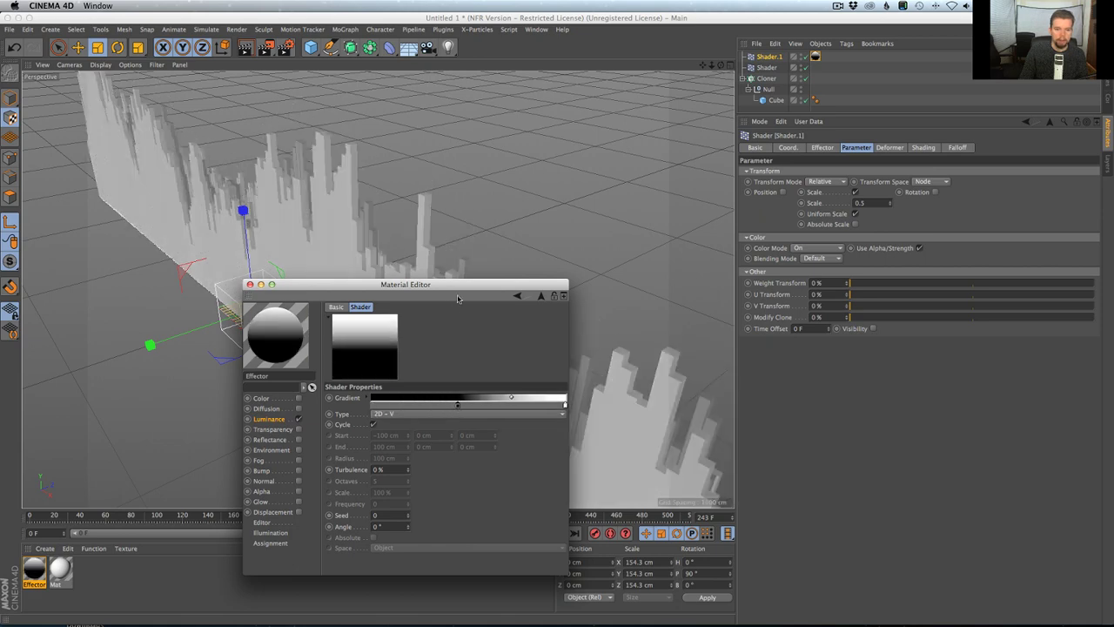
Step: Turn off the Scale parameter of Shader.1 and return the gradient's black knot to the start of the gradient
drag(460, 288, 872, 256)
click(854, 191)
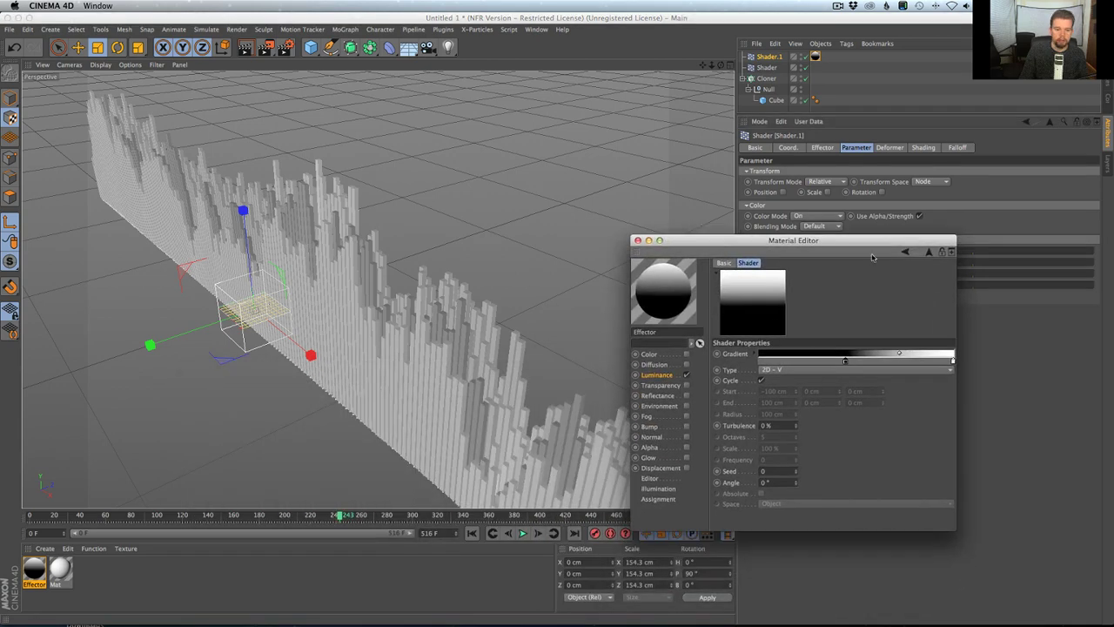
drag(846, 363, 761, 362)
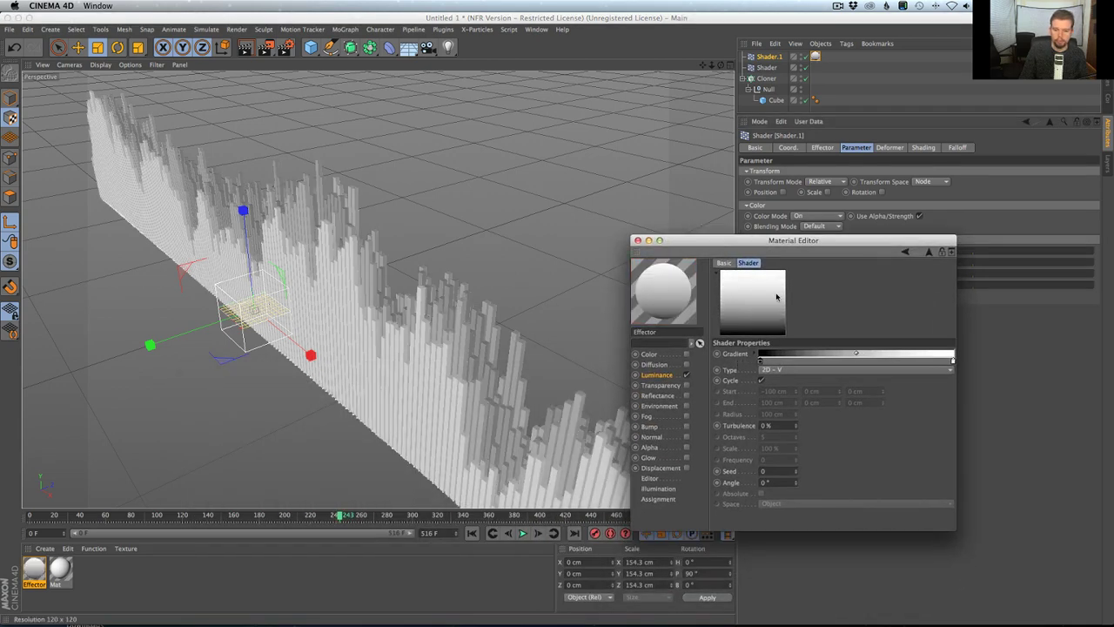
drag(749, 244, 350, 579)
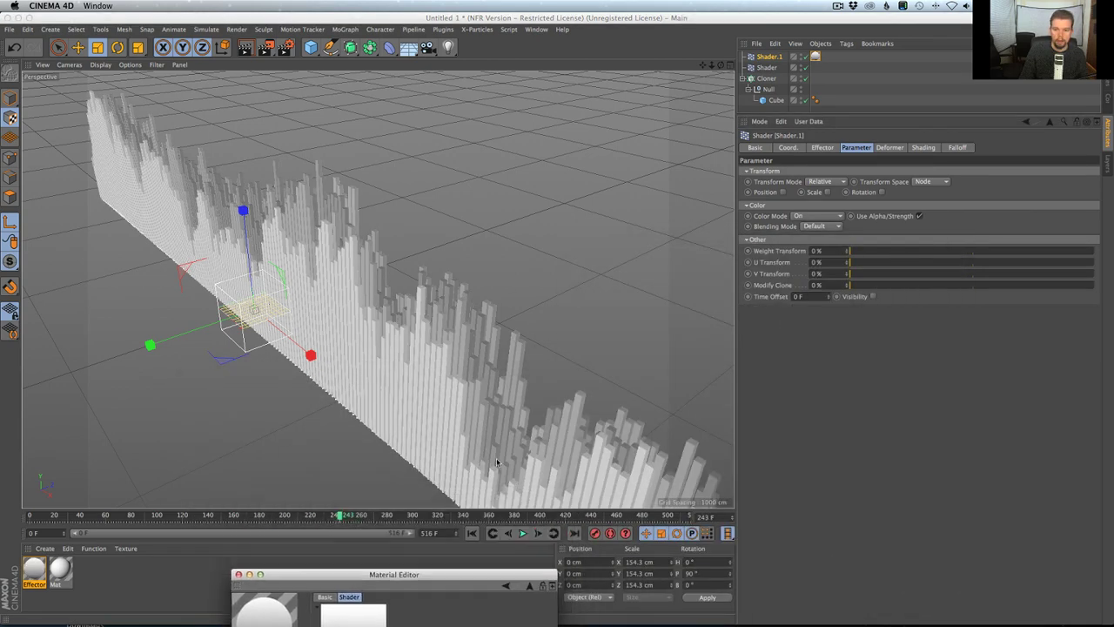
Step: Scale the flat texture projection down uniformly to about 119.4 cm so it fits the depth of the clone rows
alt+drag(505, 436, 418, 448)
middle_click(453, 400)
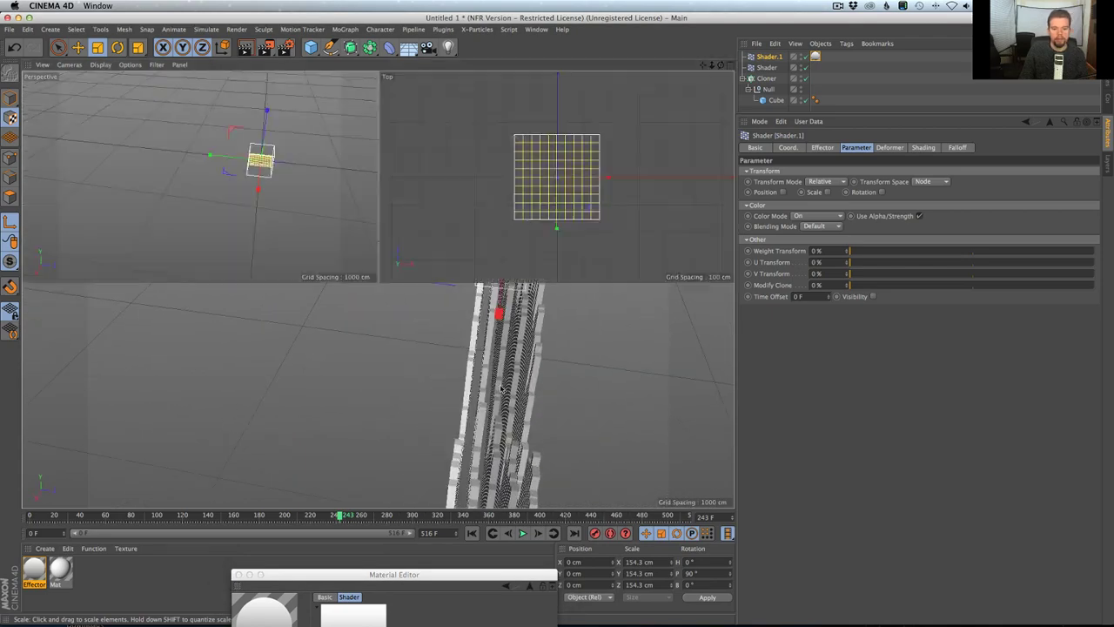
middle_click(540, 249)
scroll(517, 263, down, 2)
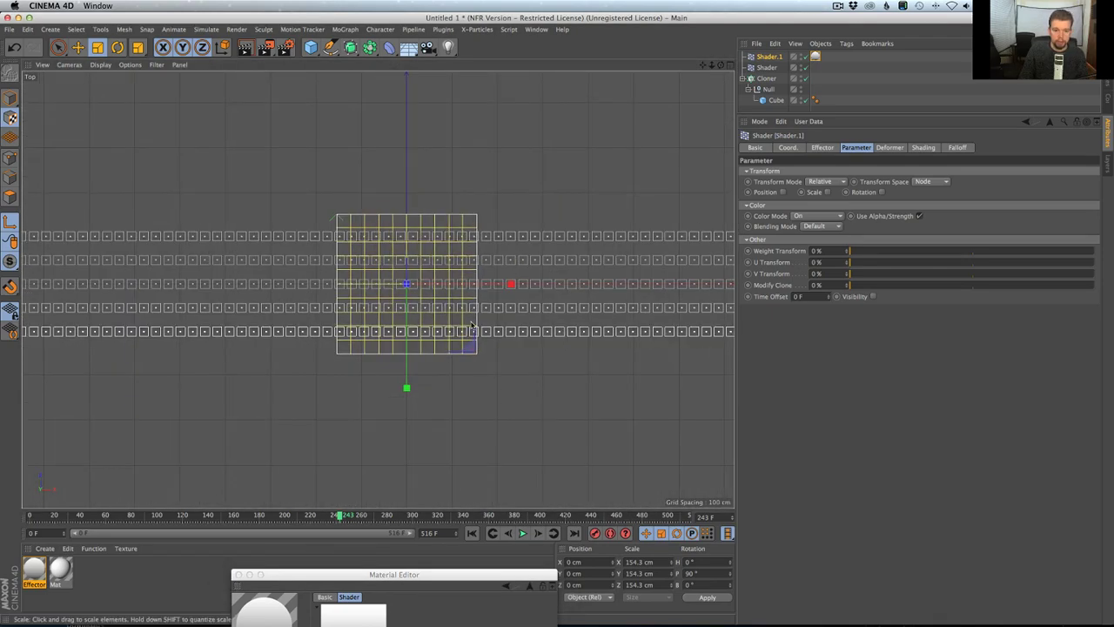
drag(471, 321, 382, 352)
middle_click(337, 228)
middle_click(337, 228)
alt+drag(331, 226, 575, 266)
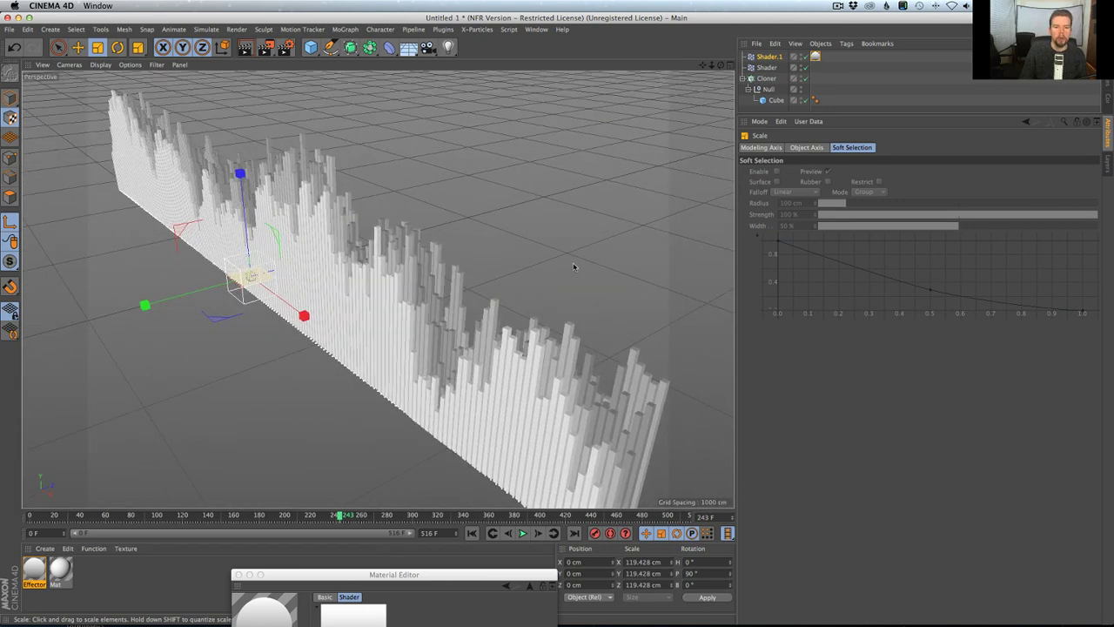
Step: Disable Use Alpha/Strength in Shader.1's color parameters and check the shading across the bar rows from several angles
click(768, 57)
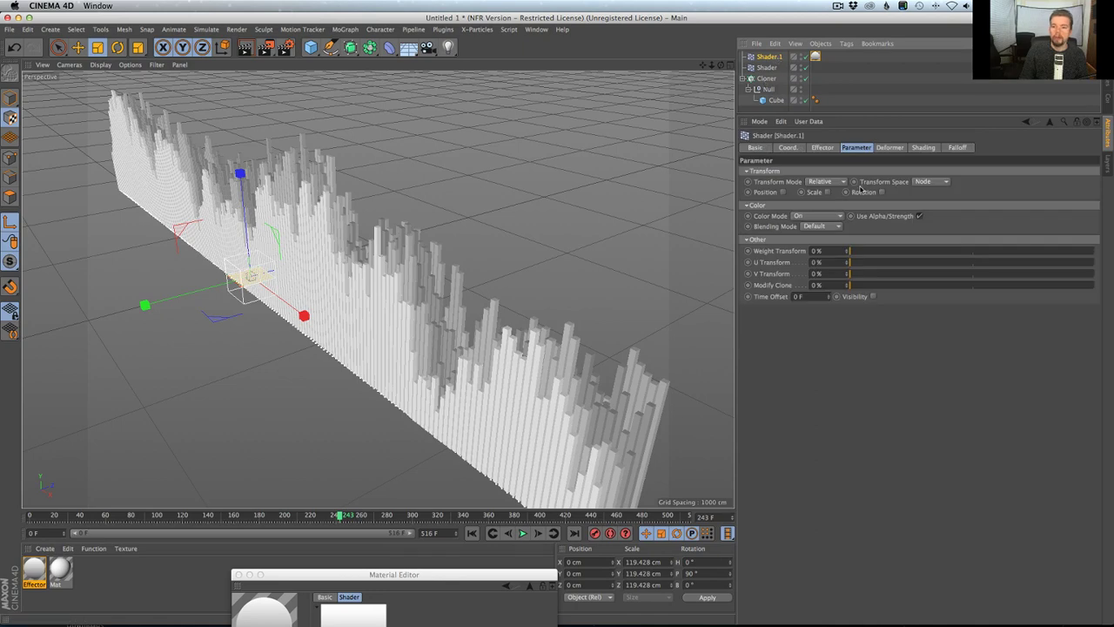
click(919, 216)
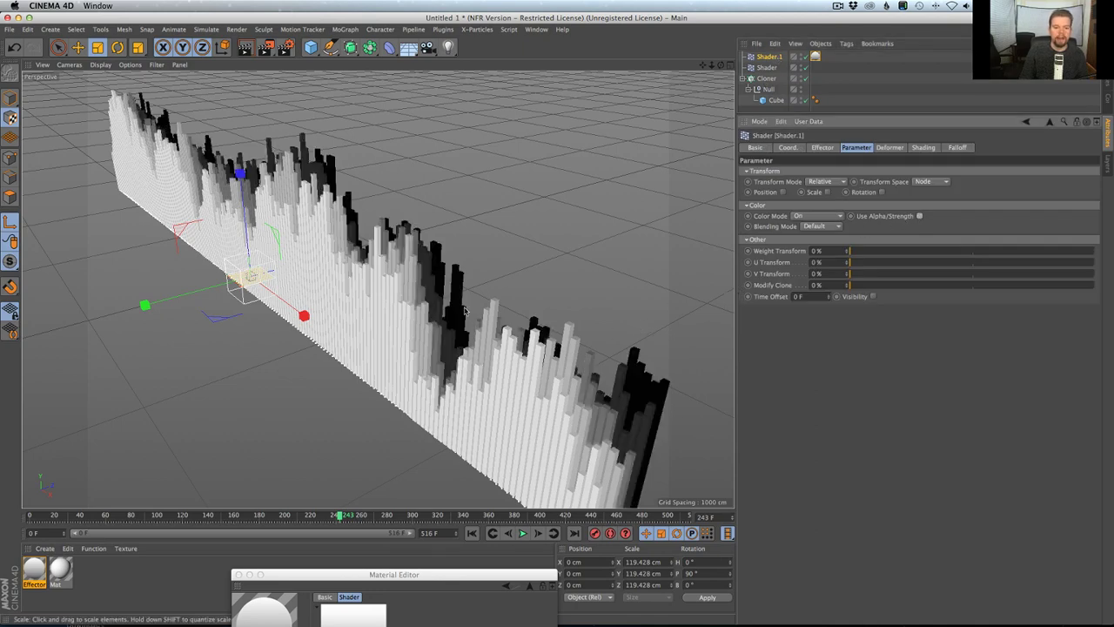
alt+drag(465, 310, 386, 280)
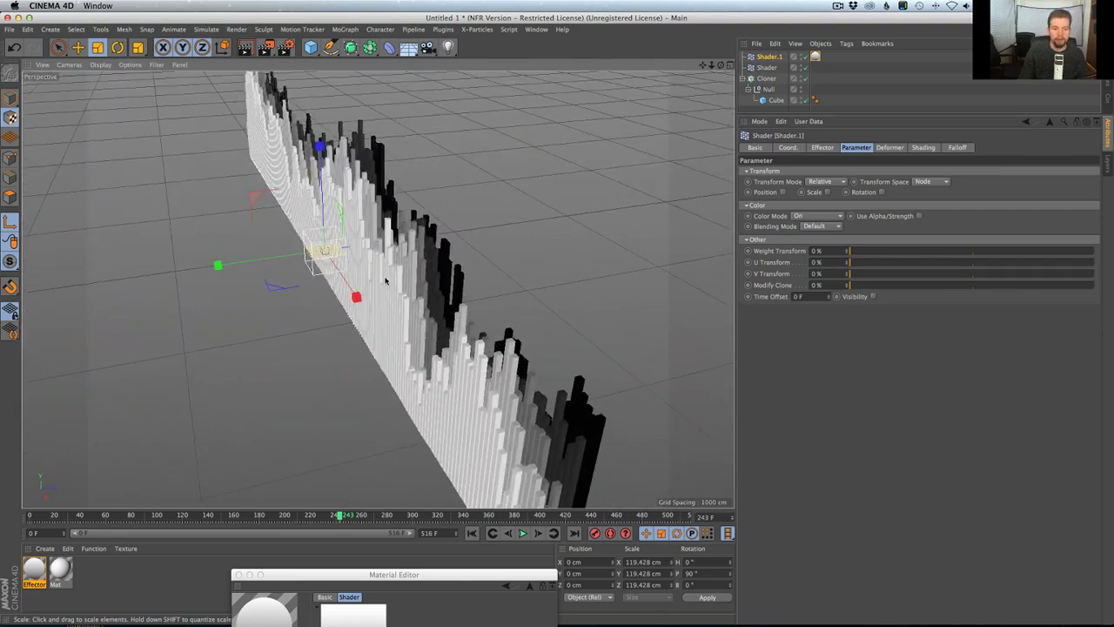
alt+right_drag(457, 262, 684, 270)
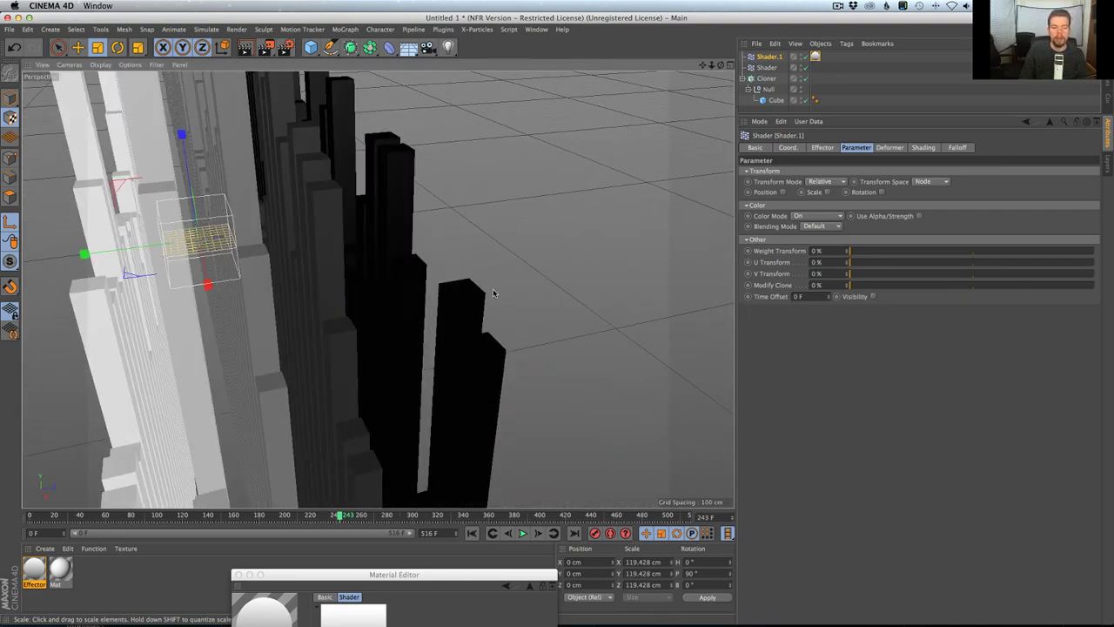
mouse_move(493, 293)
alt+mouse_down()
mouse_move(444, 308)
mouse_move(488, 284)
alt+mouse_up()
alt+right_drag(488, 283, 340, 328)
alt+drag(341, 328, 386, 323)
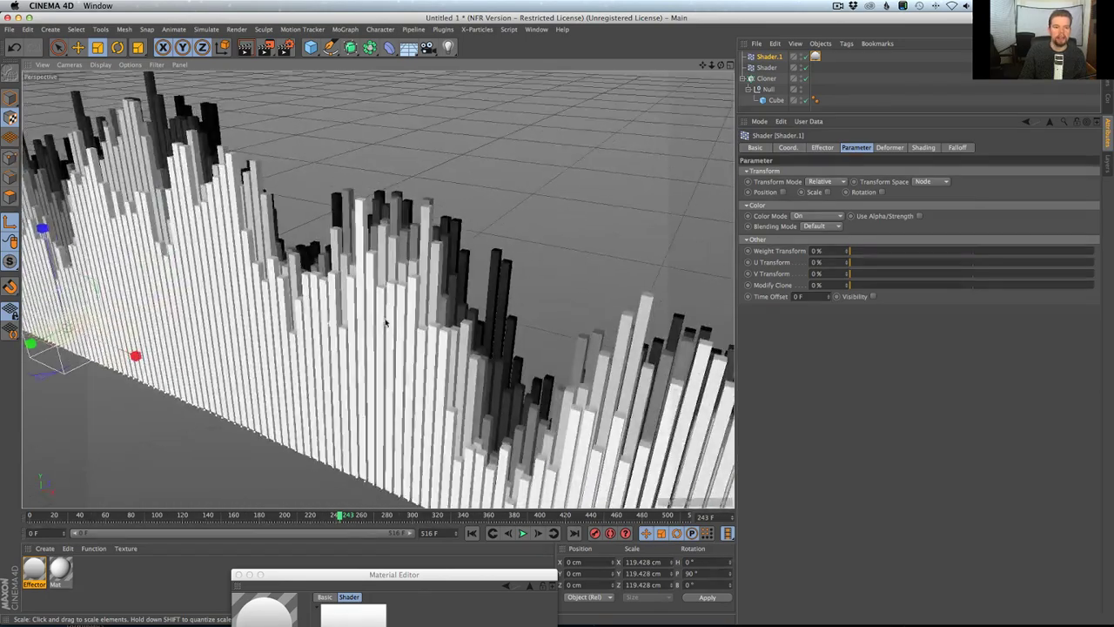
alt+right_drag(386, 323, 331, 325)
alt+drag(331, 326, 522, 310)
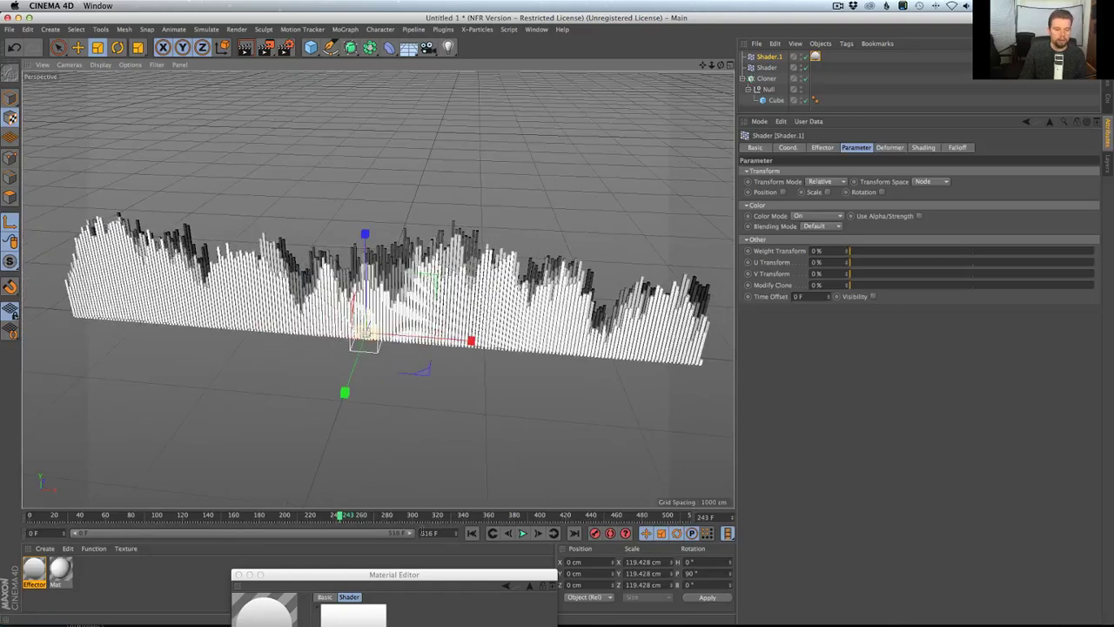
Step: Apply the Mat material to the Cloner
click(61, 569)
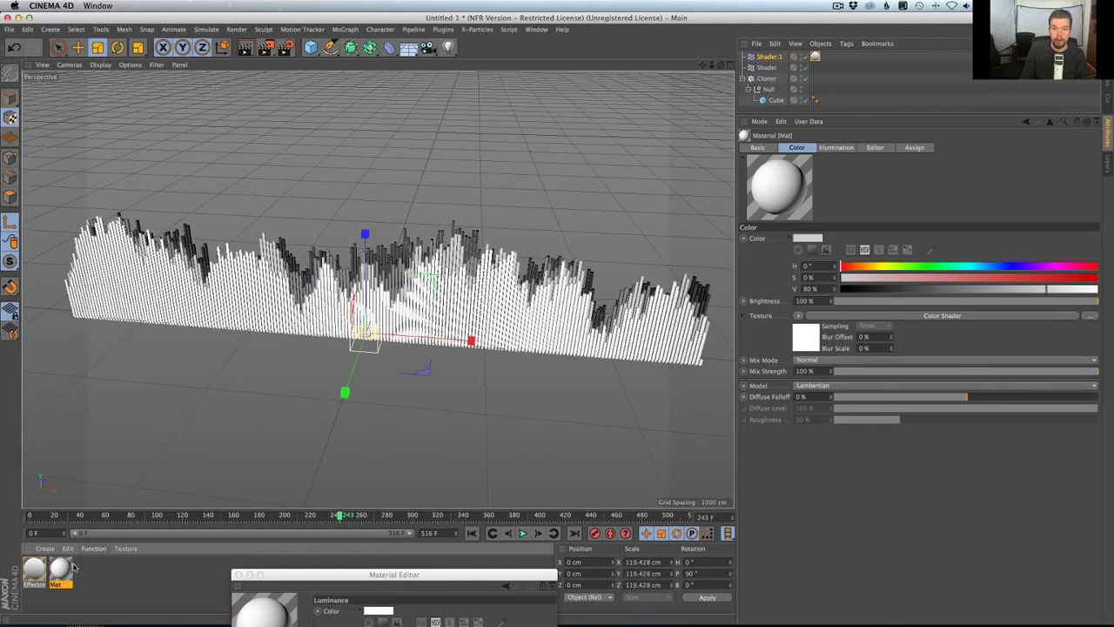
drag(868, 230, 766, 78)
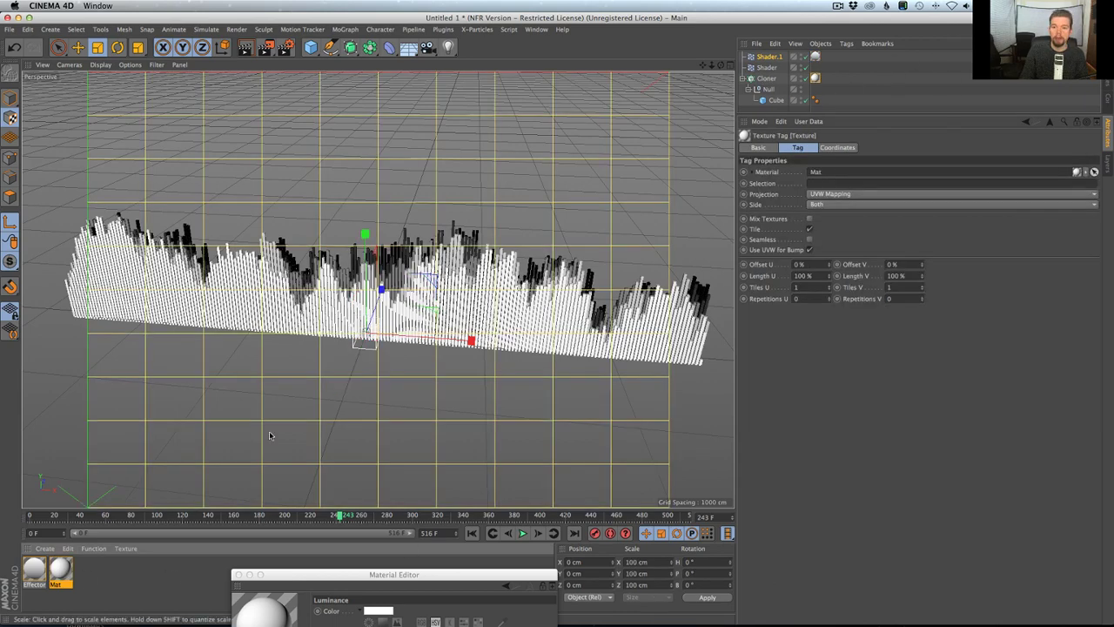
Step: Load a Colorizer as the texture of the Mat material's Color channel
double_click(65, 571)
drag(327, 577, 488, 108)
click(412, 221)
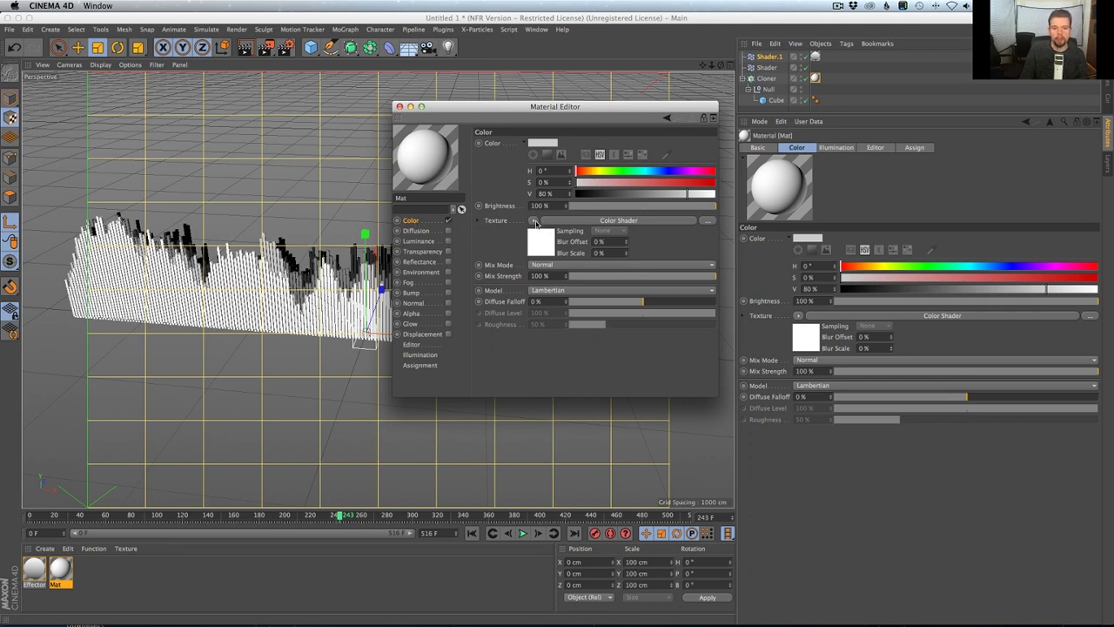
click(535, 221)
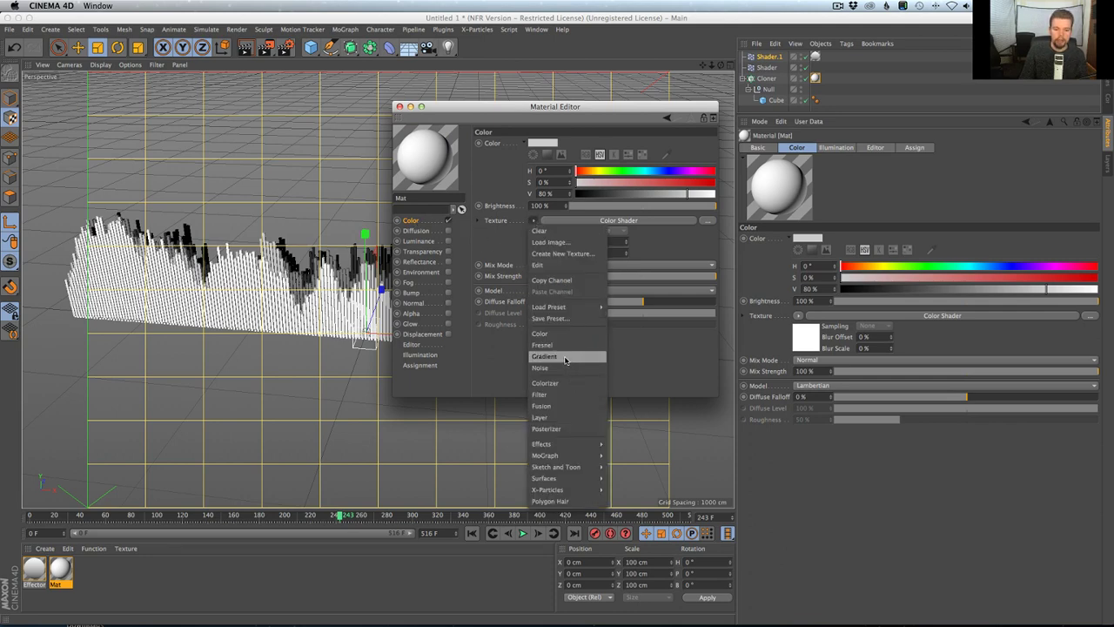
click(566, 383)
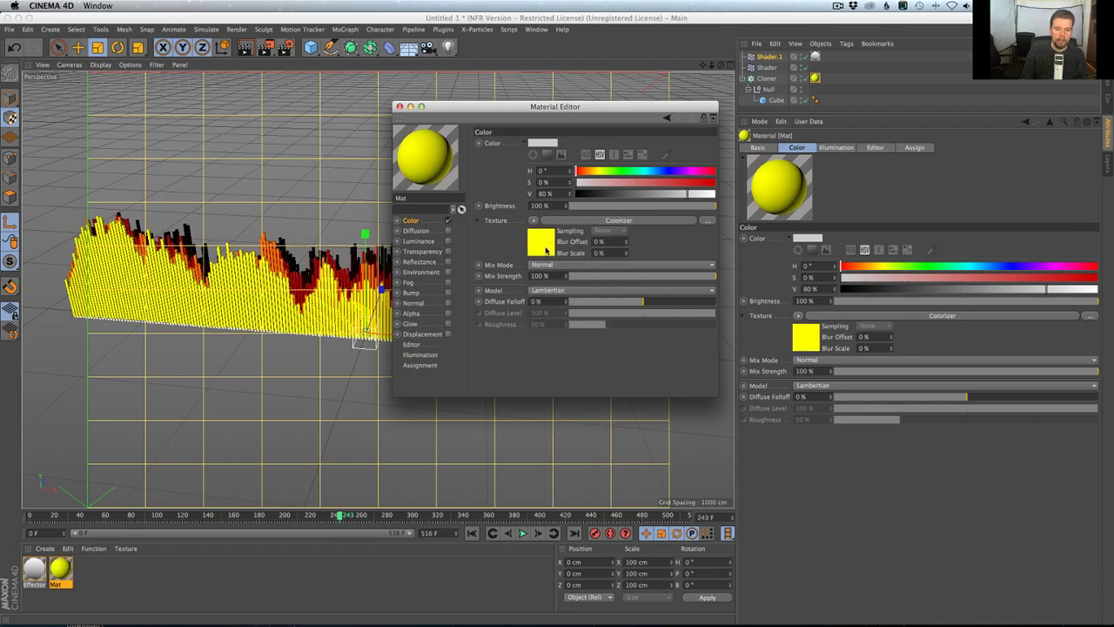
drag(493, 127, 666, 365)
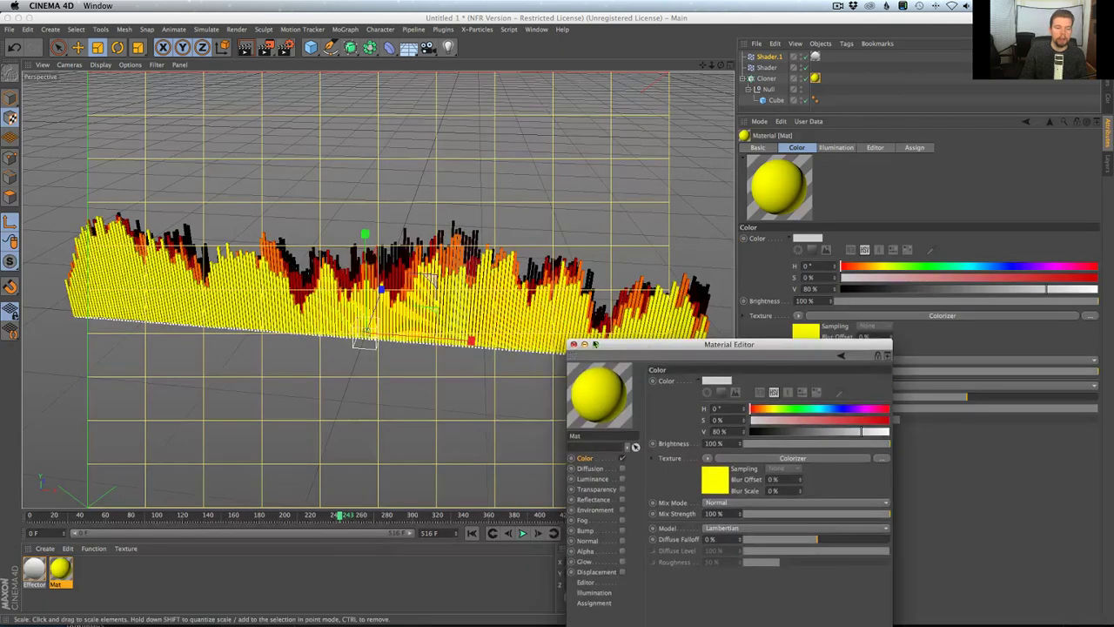
Step: Undo the Colorizer texture on Mat, close the material editor and clear the object selection
alt+drag(449, 410, 403, 320)
key(super+z)
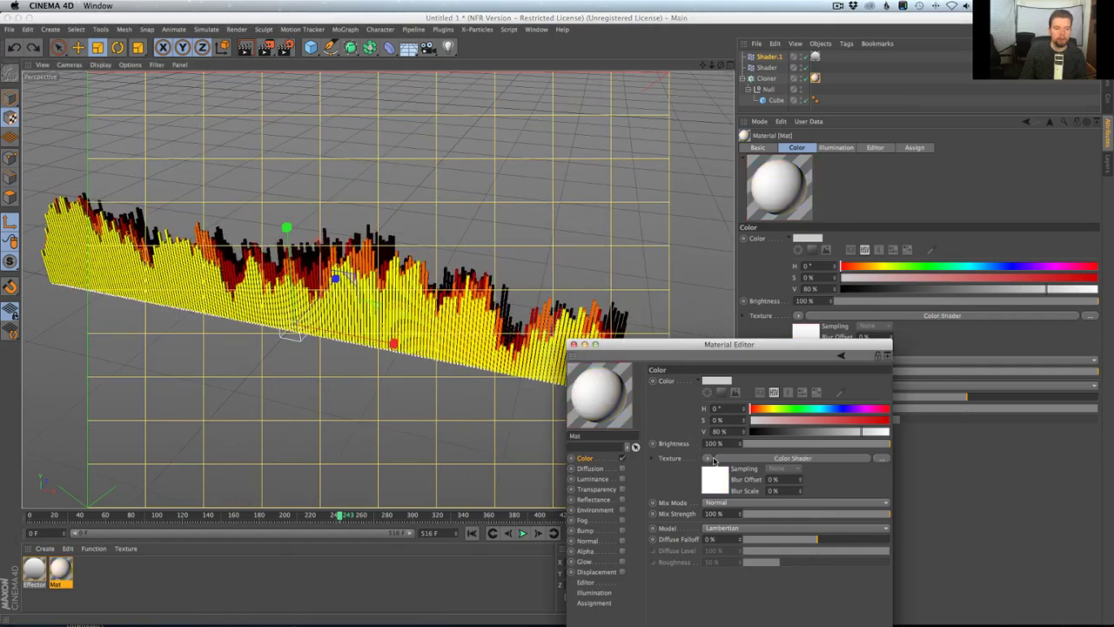
click(573, 345)
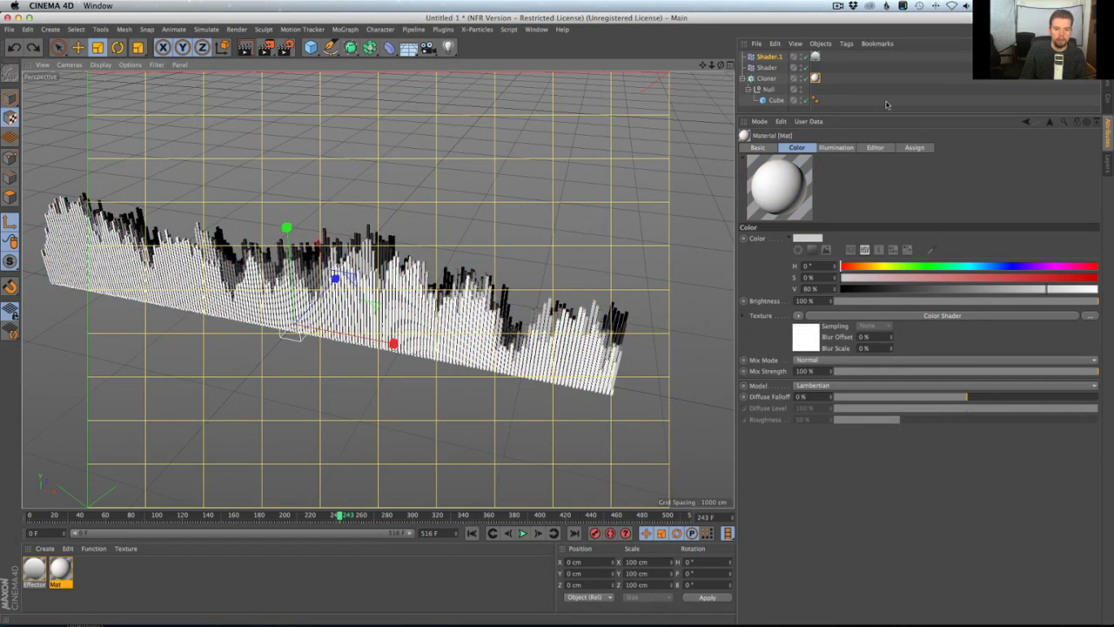
click(886, 103)
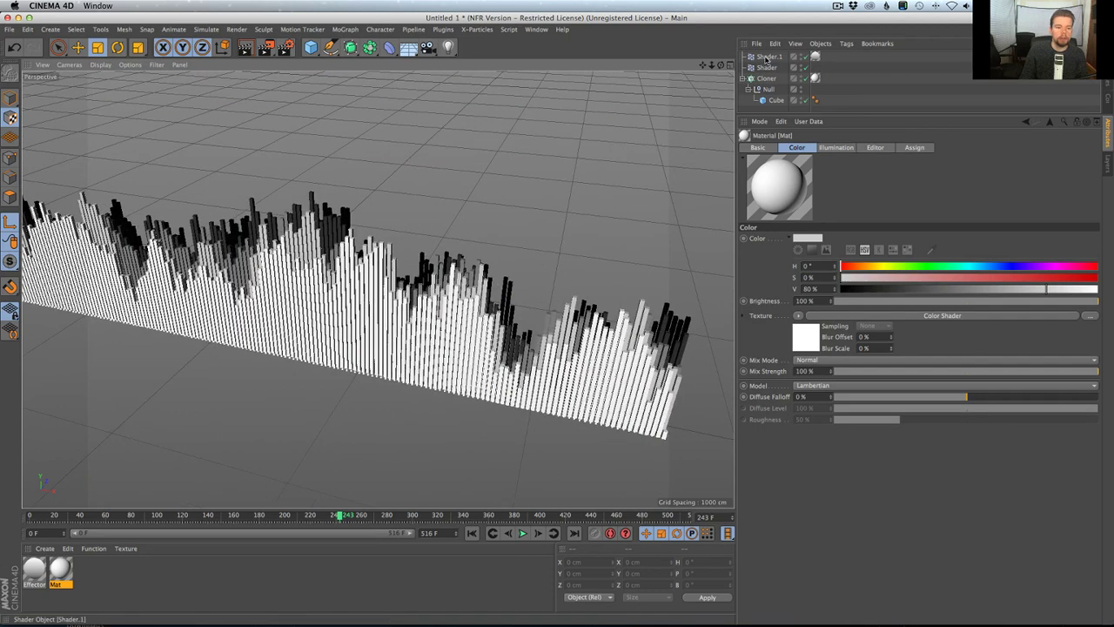
Step: Open the Effector material's Luminance channel settings for editing, with Shader.1 selected and the bars kept in view
click(34, 567)
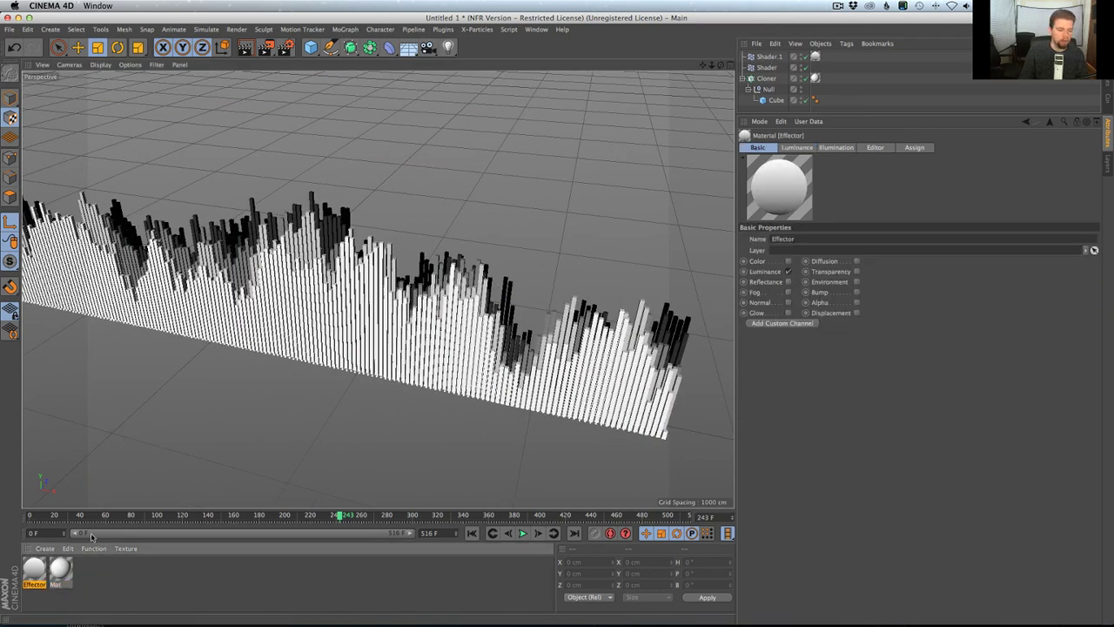
click(767, 56)
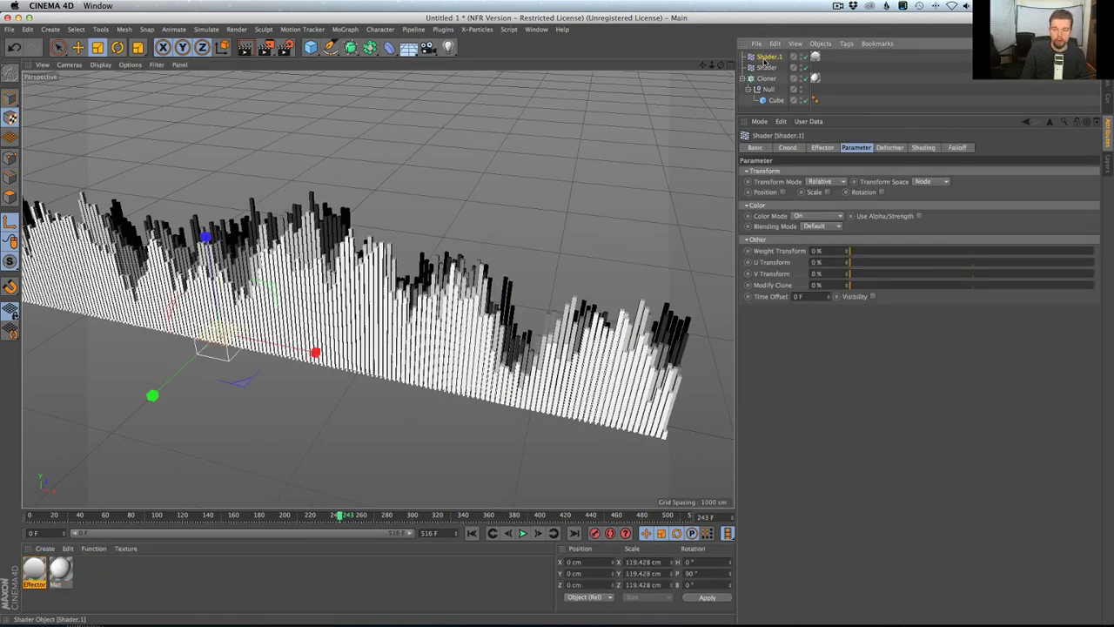
click(30, 572)
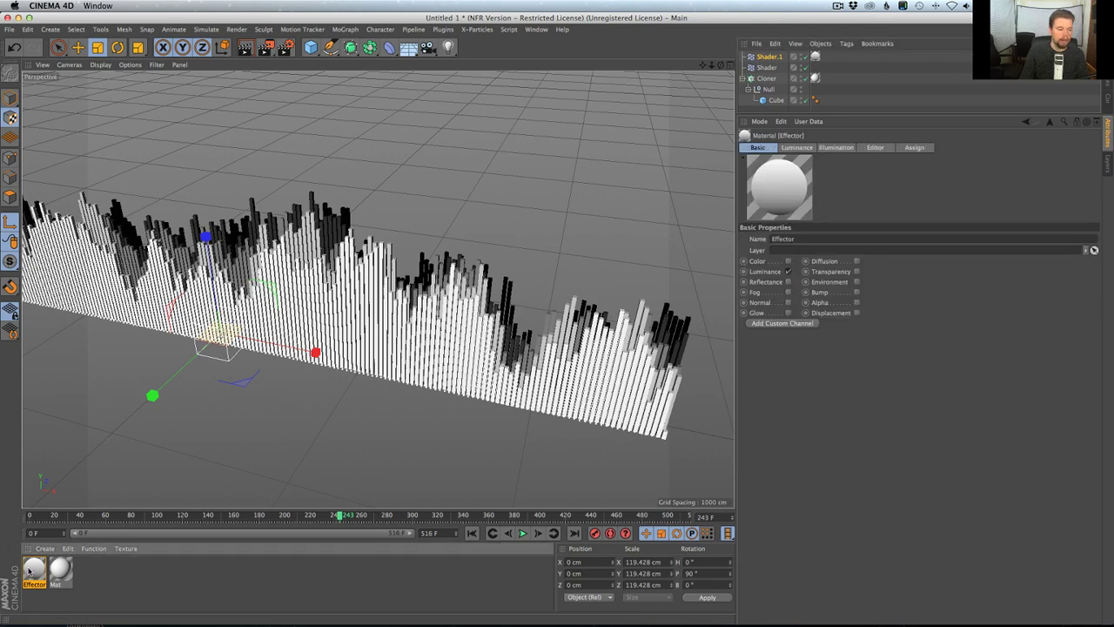
double_click(36, 571)
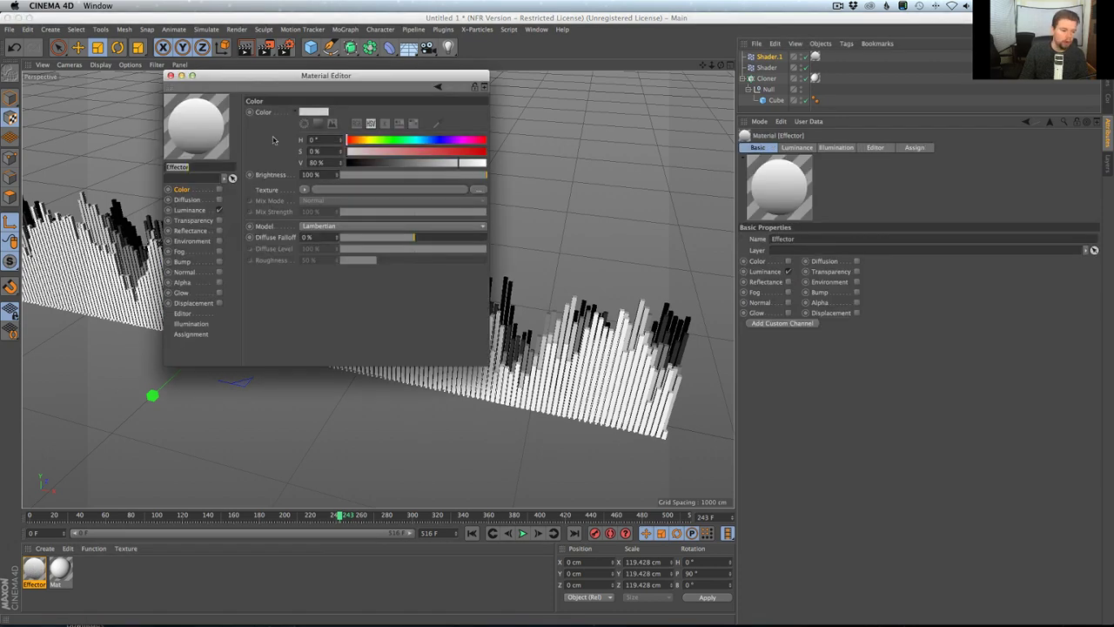
click(192, 211)
drag(270, 81, 635, 191)
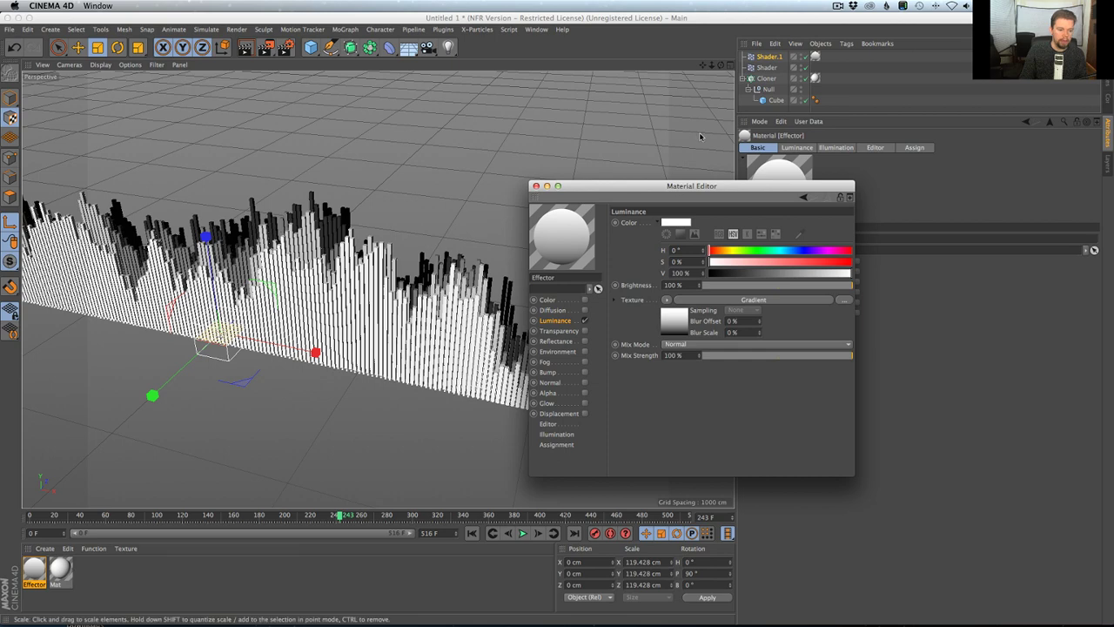
Step: Copy the Layer shader channel from the Shader effector's shading settings
click(767, 67)
drag(758, 191, 539, 164)
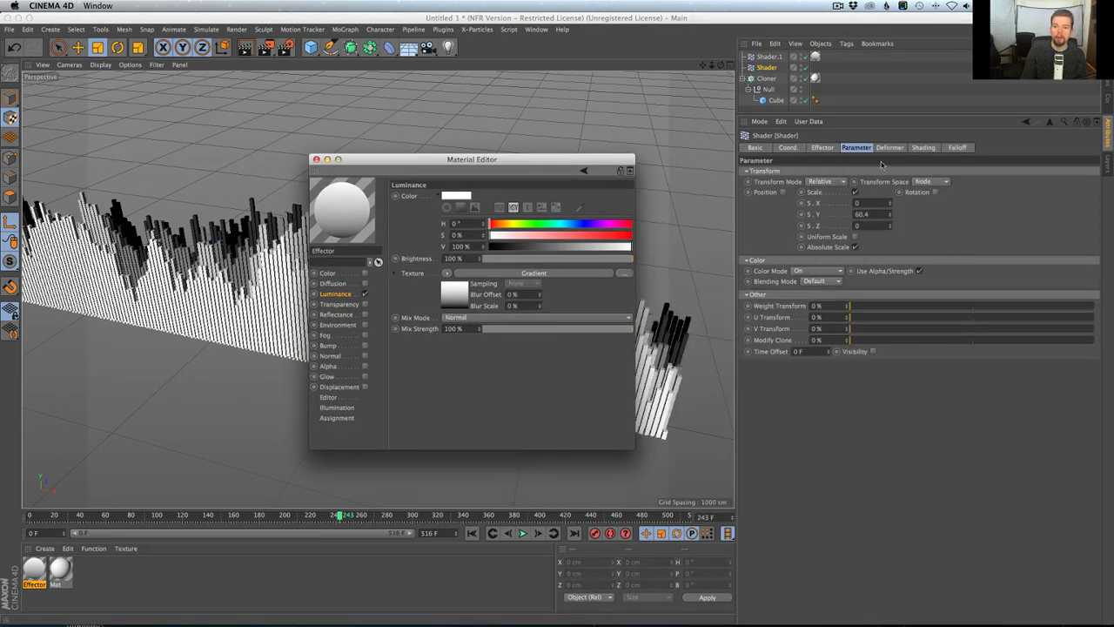
click(923, 148)
click(779, 182)
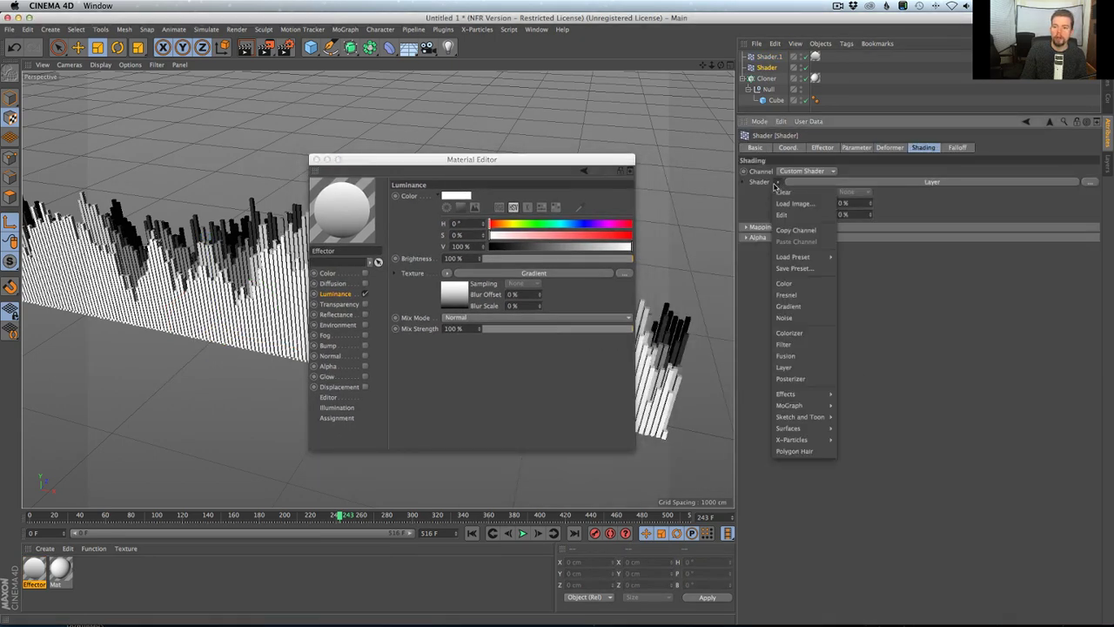
click(797, 230)
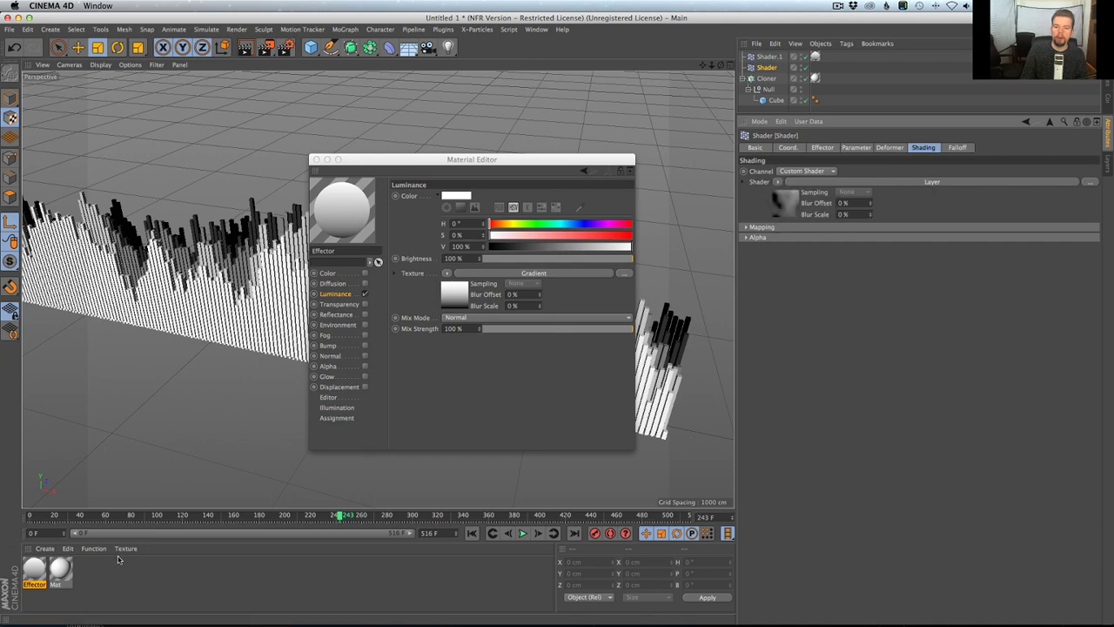
Step: Wrap the Gradient in the Effector material's Luminance texture in a Layer shader and open its layer list
click(35, 568)
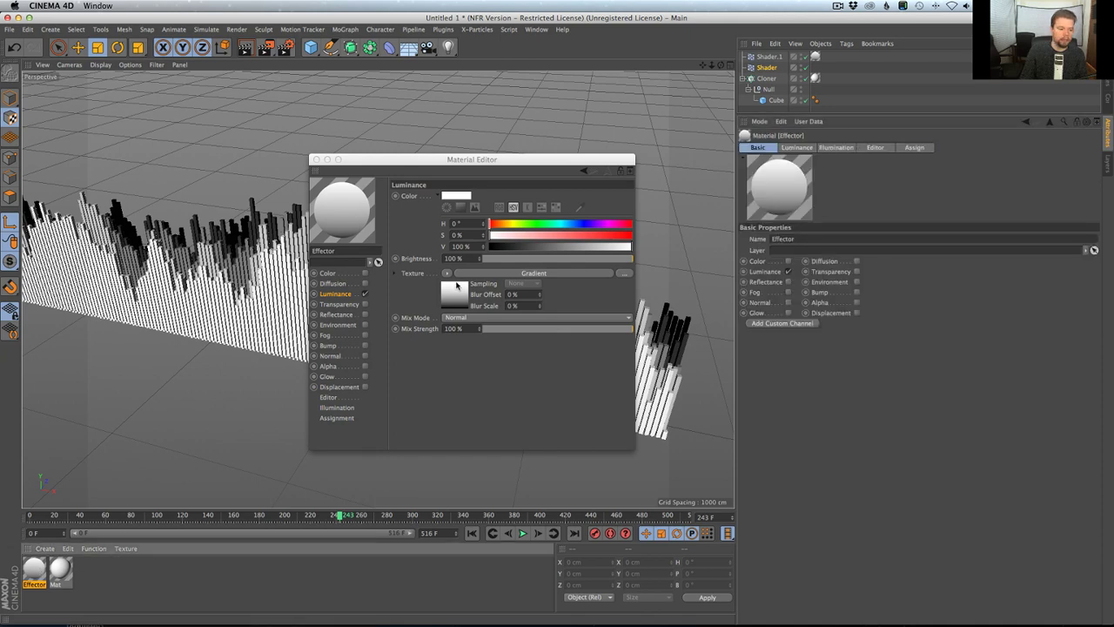
click(449, 274)
click(470, 464)
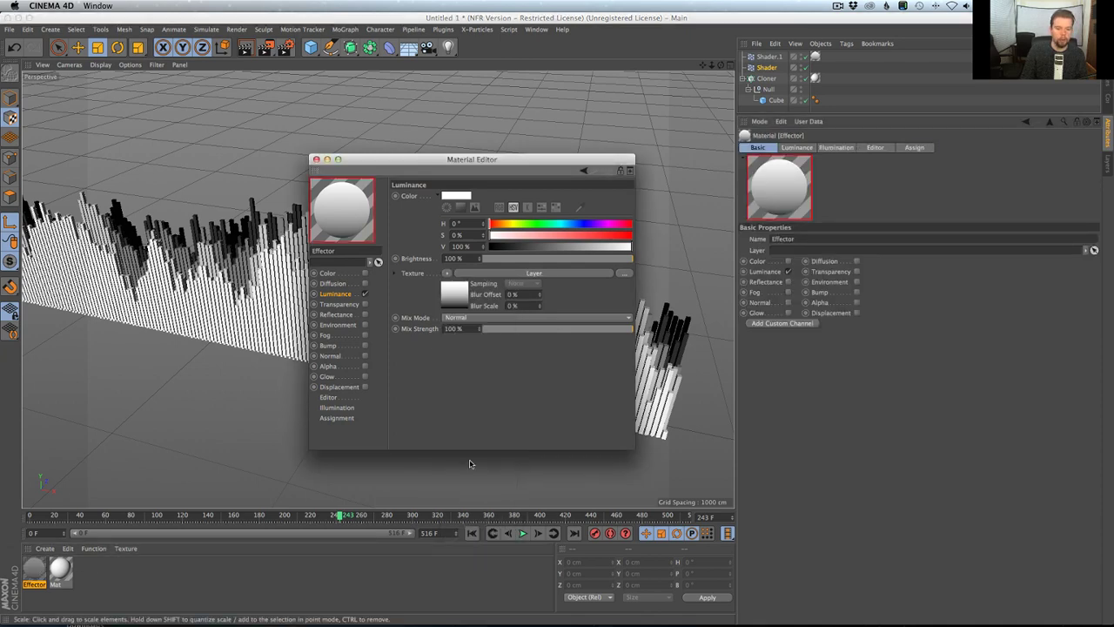
click(505, 274)
Step: Paste the copied shader channel as a layer above the Gradient and clear the view of the bars
click(446, 283)
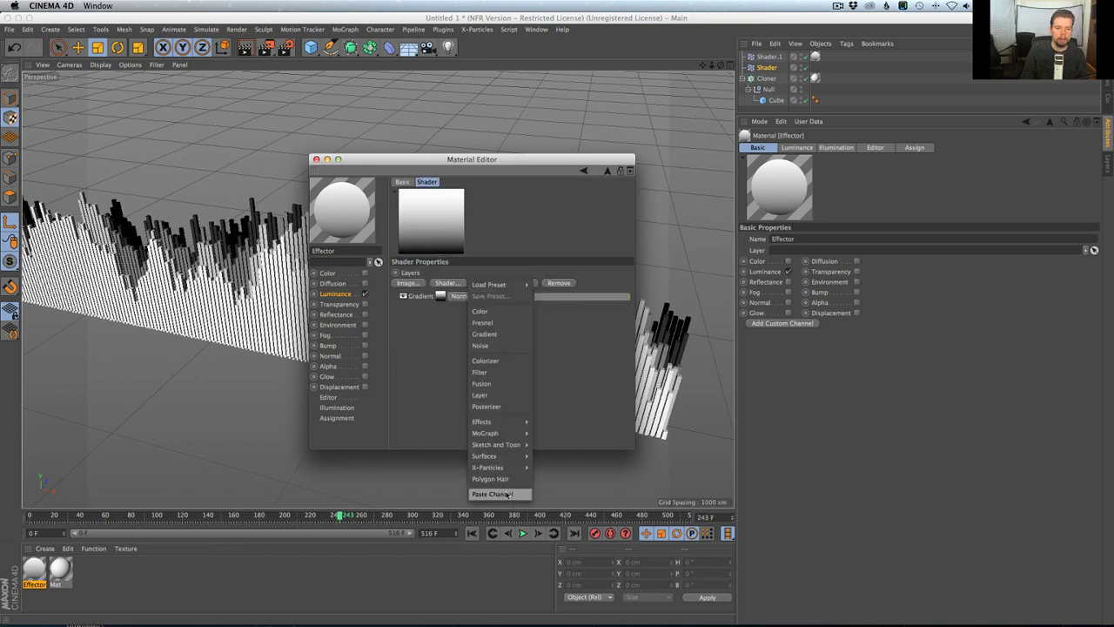
click(508, 494)
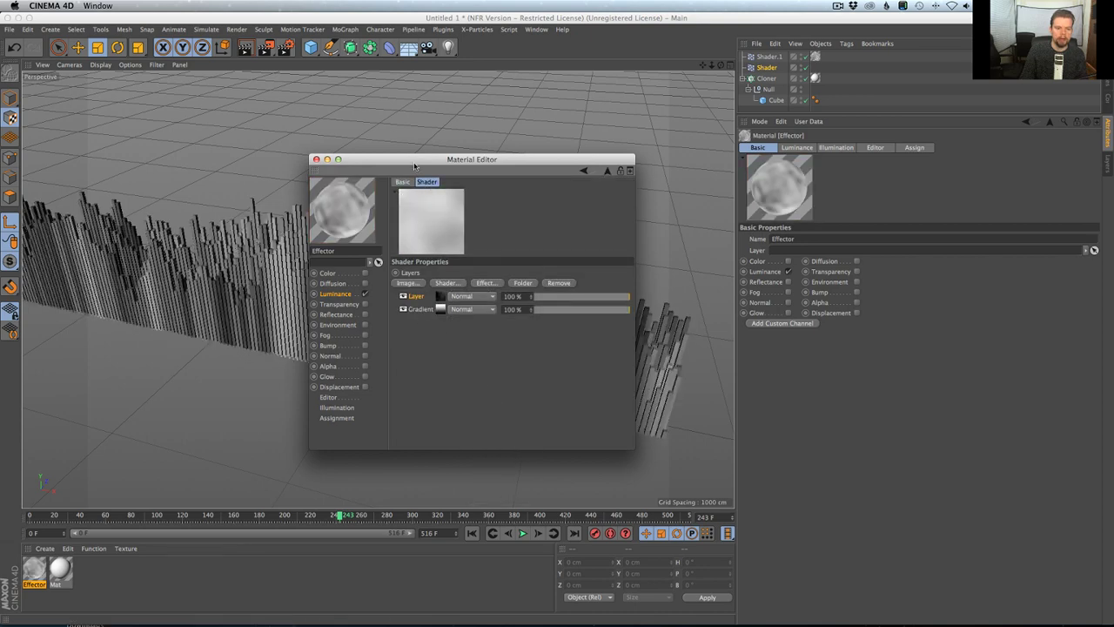
drag(414, 165, 784, 382)
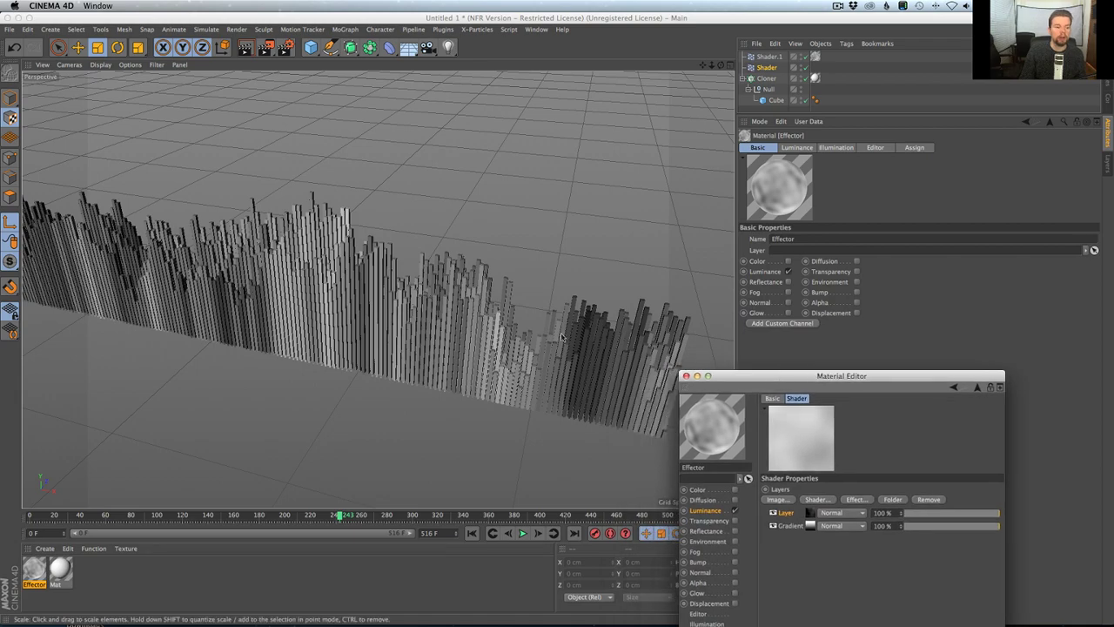
Step: Play back the animation to examine how the pasted layer shades the moving bars
alt+drag(562, 337, 540, 413)
key(super+r)
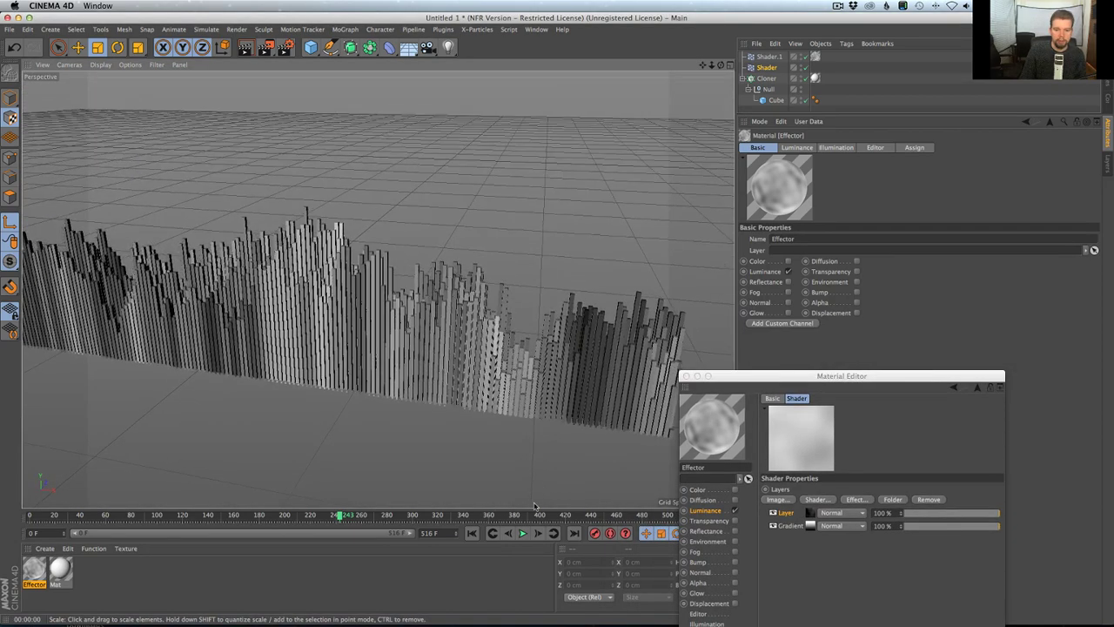
click(523, 532)
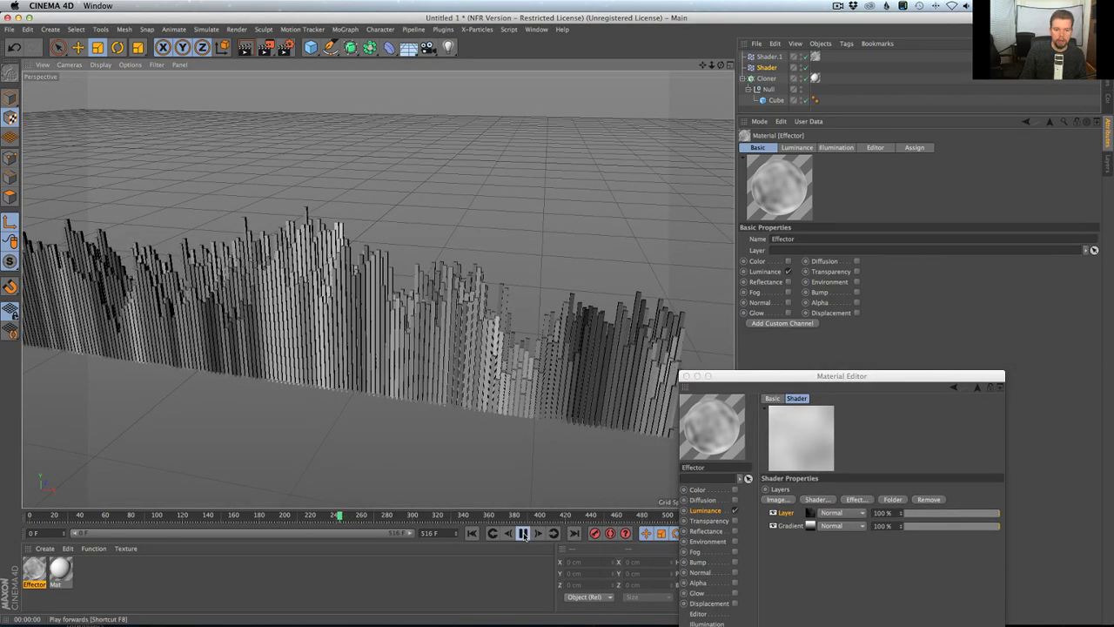
click(523, 534)
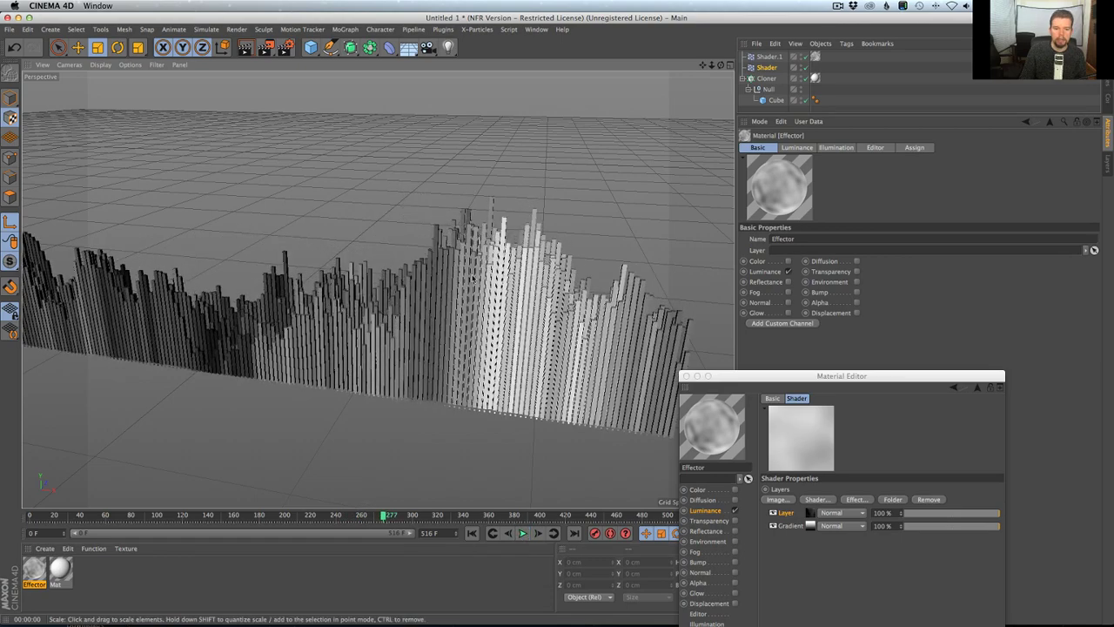
click(523, 533)
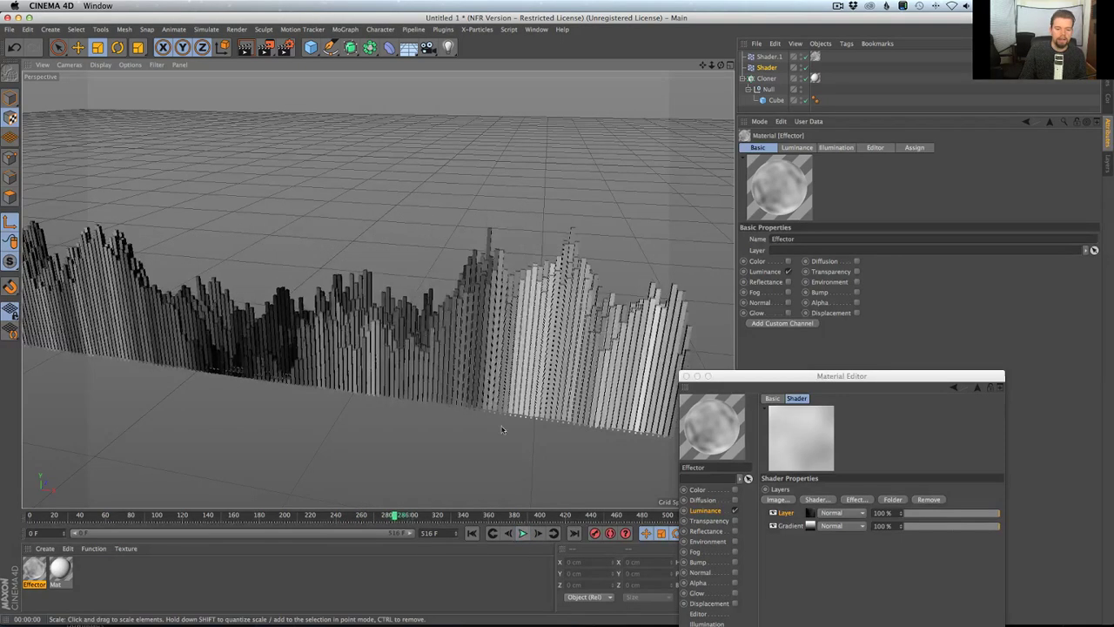
alt+drag(471, 275, 442, 298)
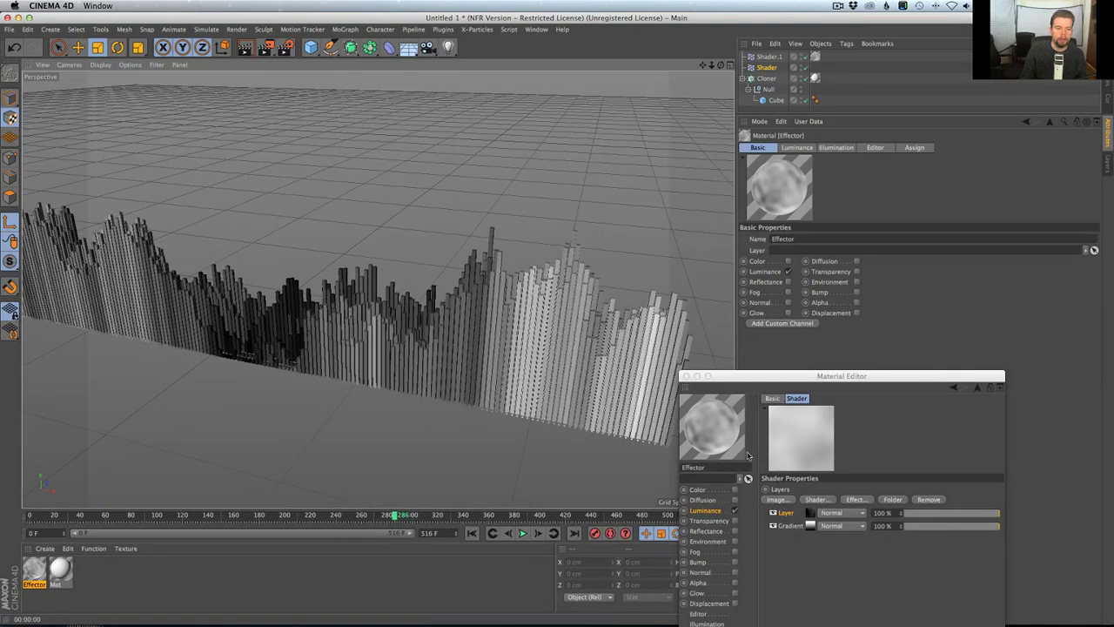
Step: Set the Shader effector's Color Mode to Off
click(766, 67)
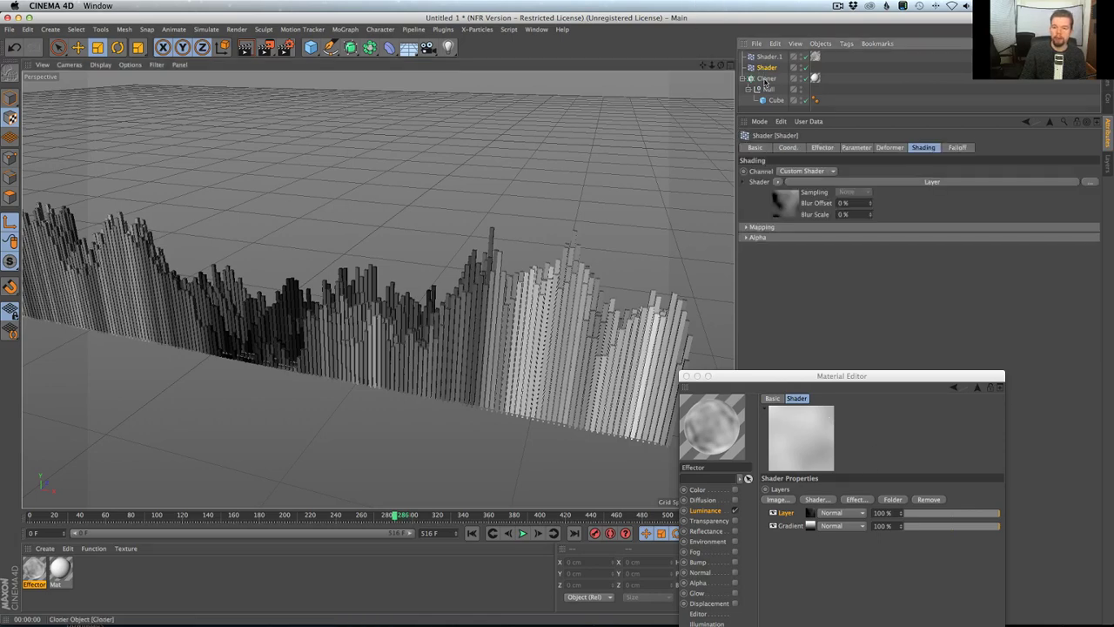
click(857, 148)
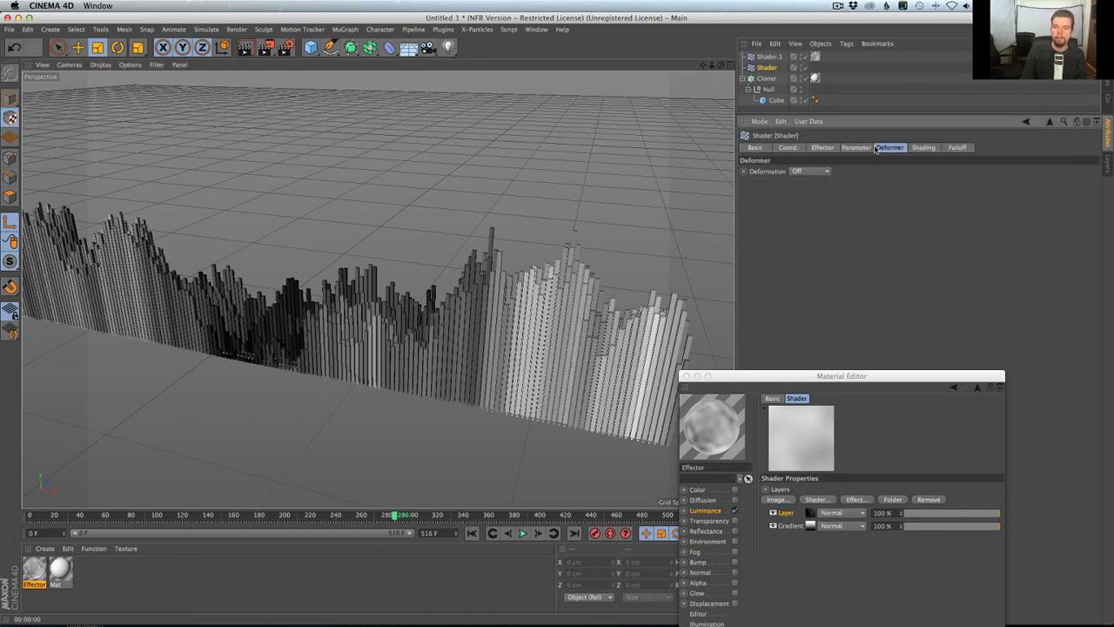
click(831, 273)
click(816, 282)
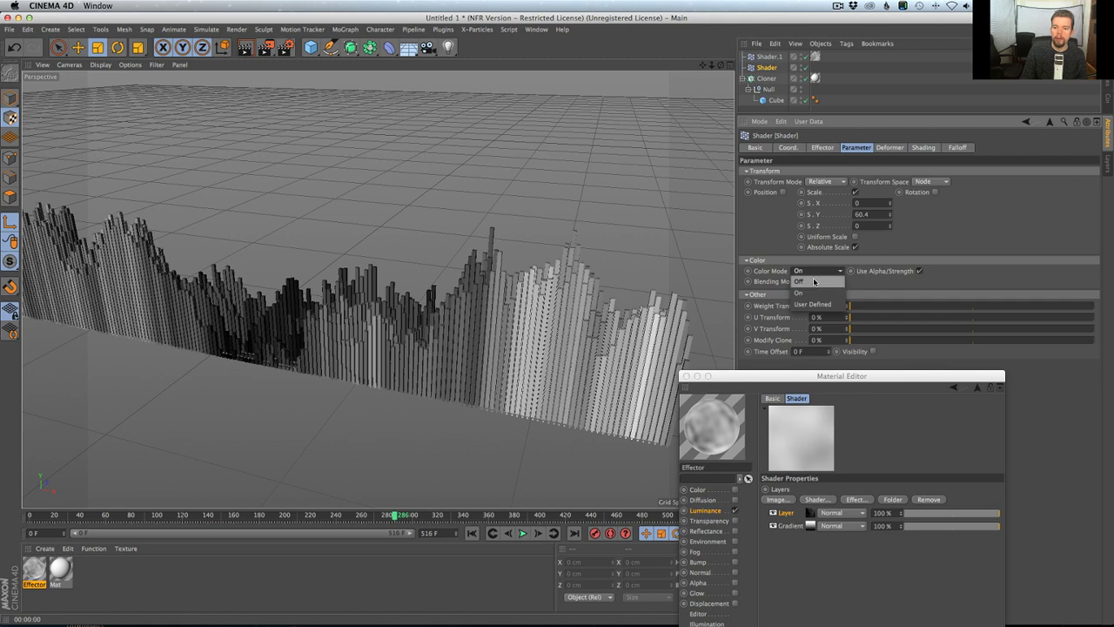
click(828, 271)
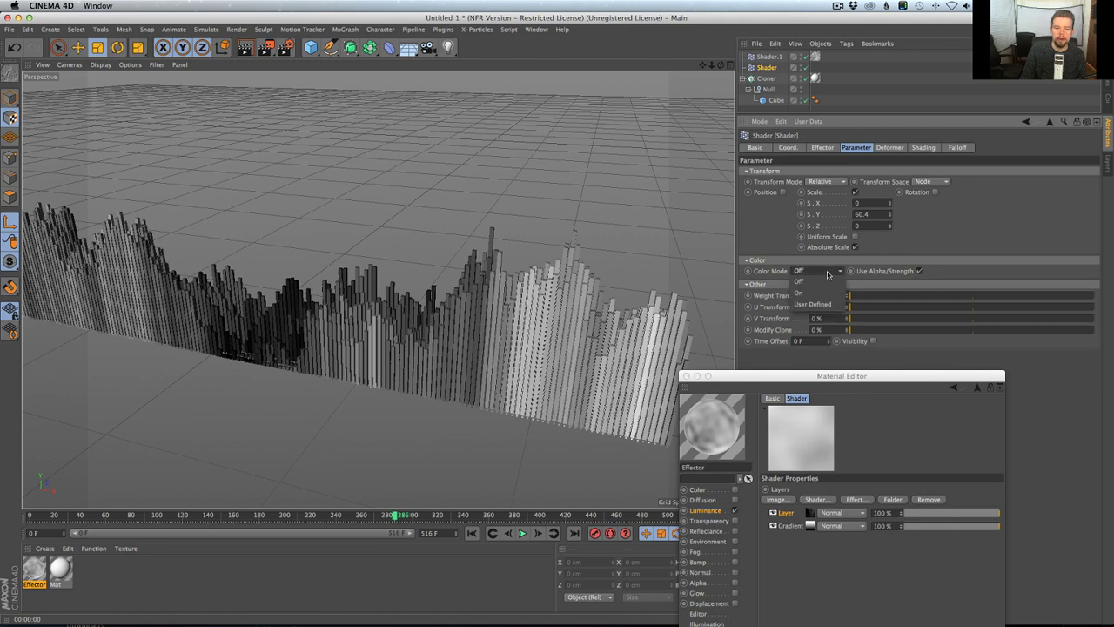
click(911, 263)
Step: Replace the pasted layer in the Effector material's luminance with a Noise layer blended in Overlay mode above the Gradient
drag(722, 380, 457, 174)
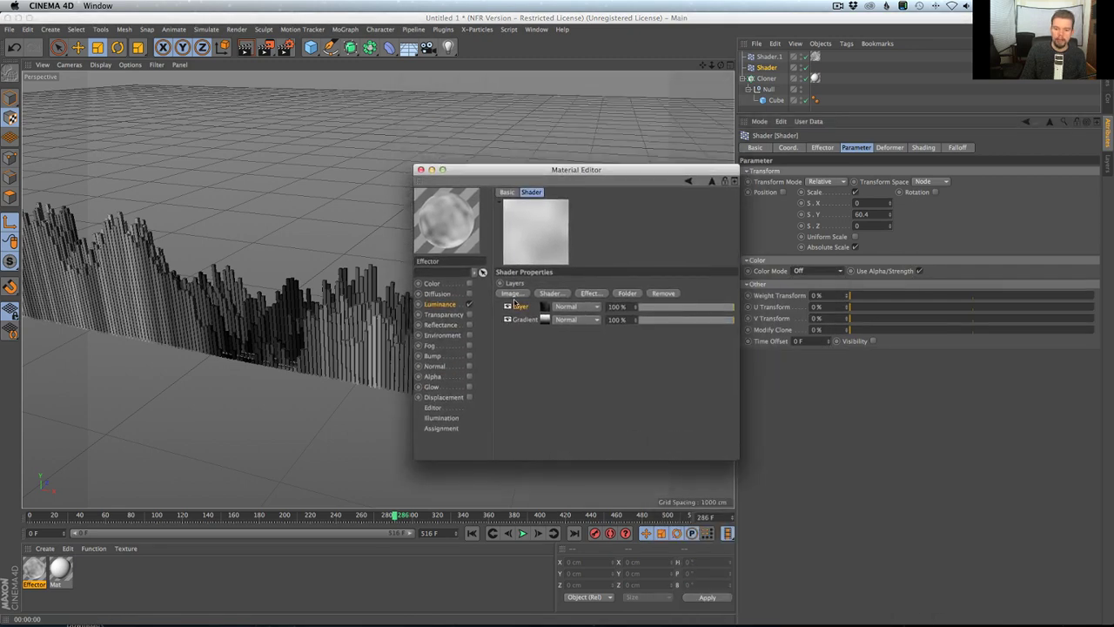
key(Delete)
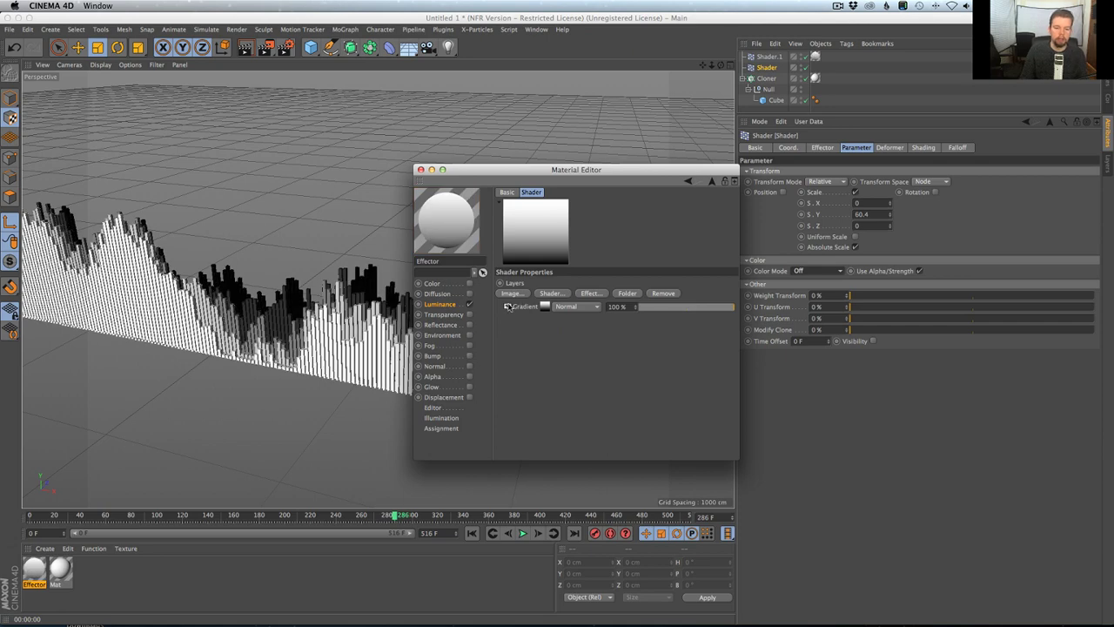
click(549, 294)
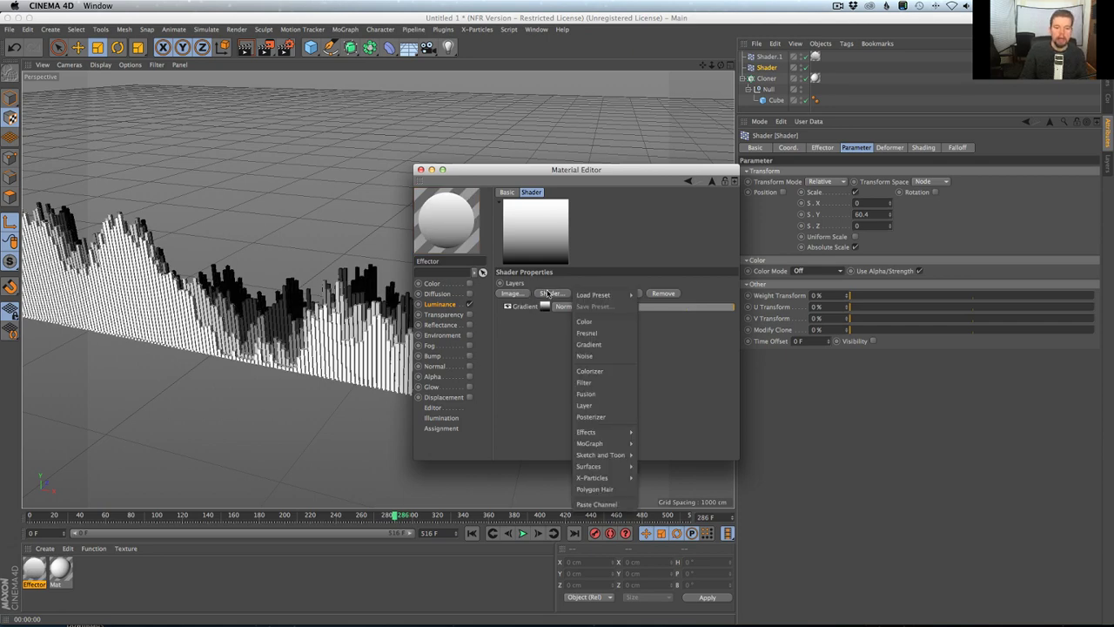
click(592, 356)
click(573, 308)
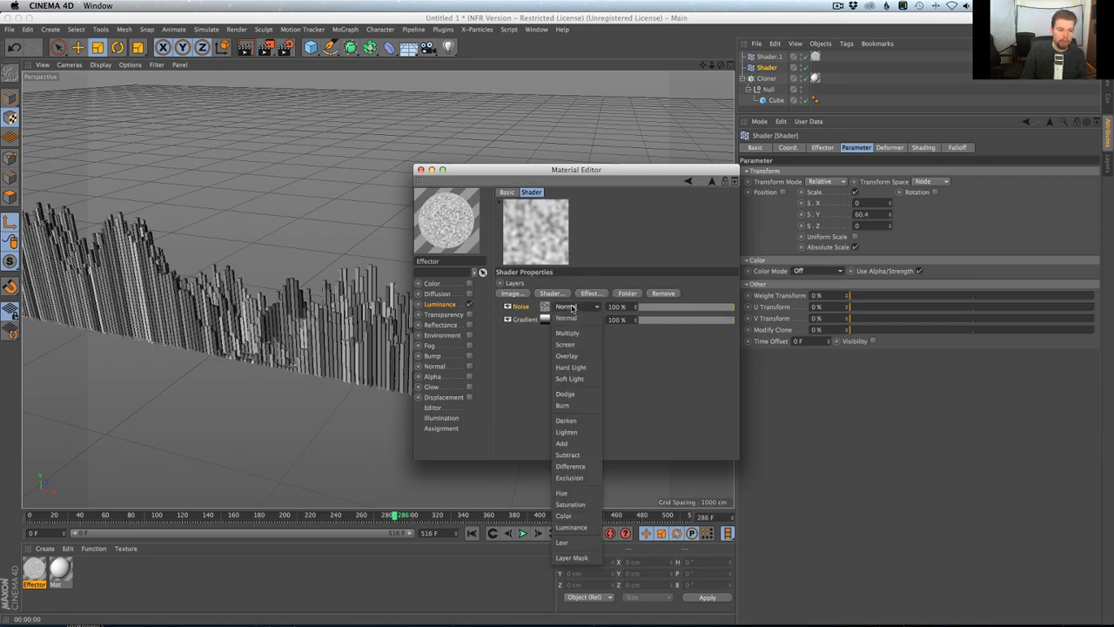
click(570, 356)
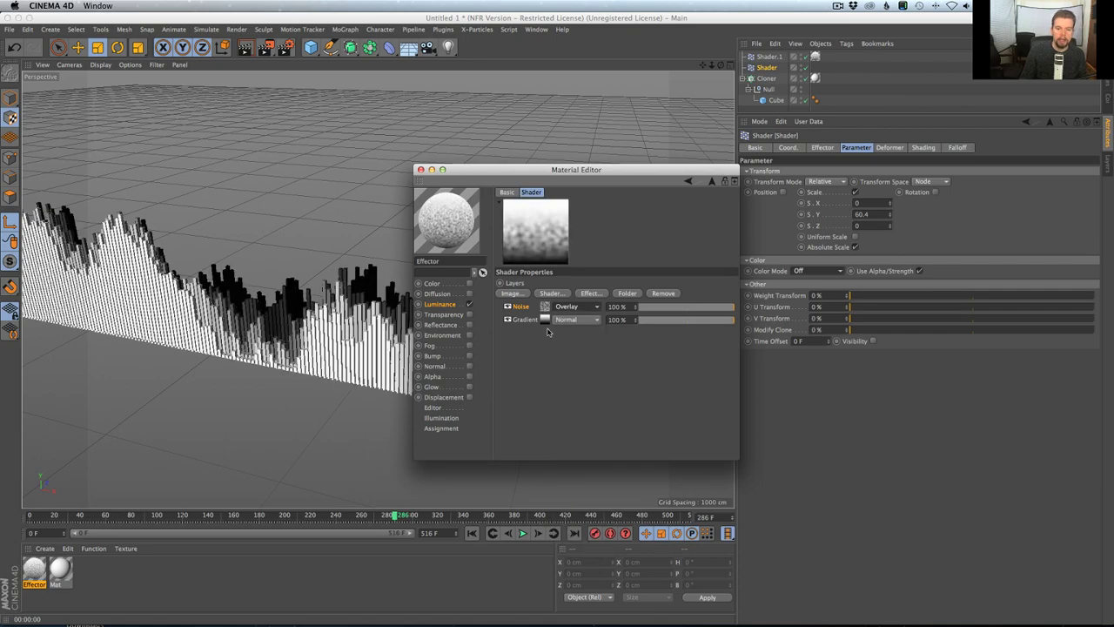
Step: Switch the Noise layer's blend mode to Normal and lower its strength to about 21%, judging it on a close view of the bars
drag(597, 172, 765, 200)
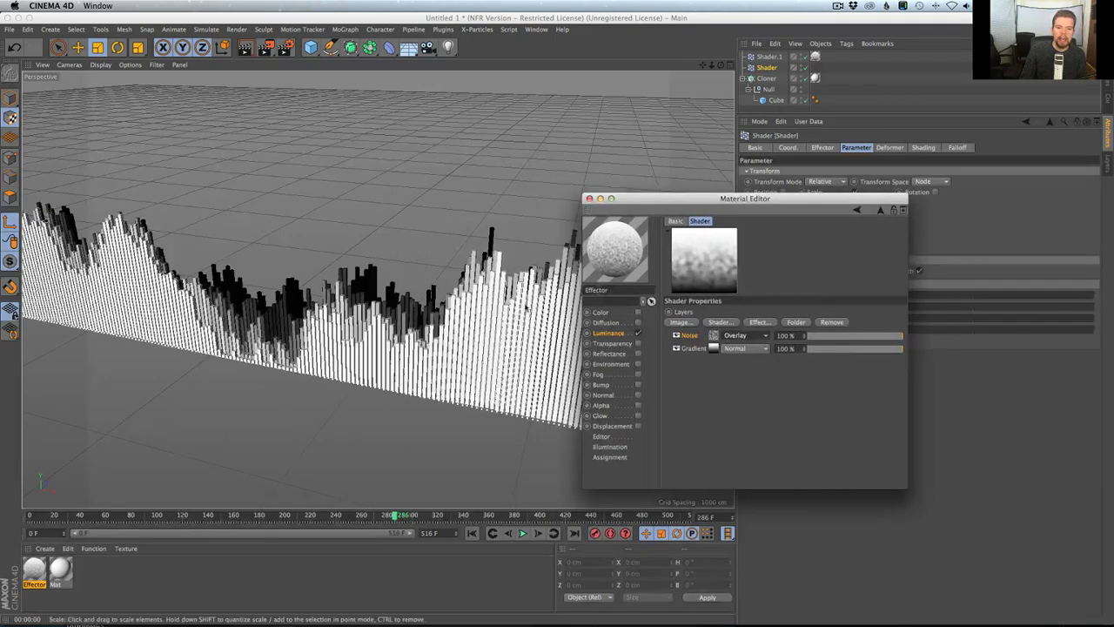
alt+right_drag(489, 301, 485, 269)
alt+drag(485, 270, 498, 294)
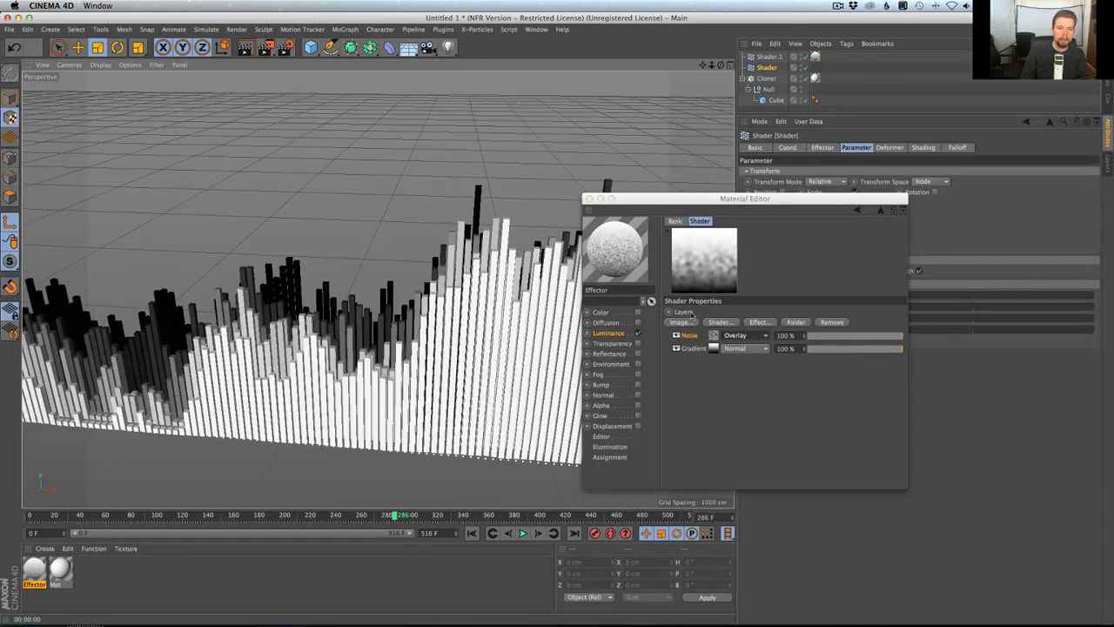
click(736, 336)
click(736, 343)
click(832, 338)
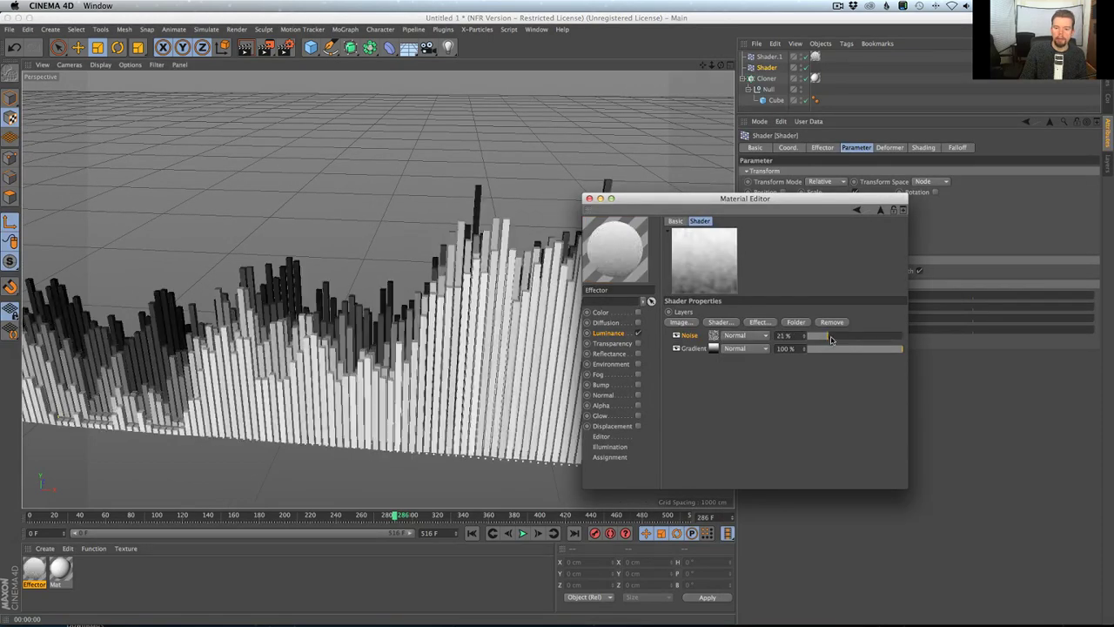
drag(829, 340, 831, 340)
Step: Open the Noise layer's shader properties and enlarge the material editor to show them all
click(714, 335)
drag(906, 490, 942, 599)
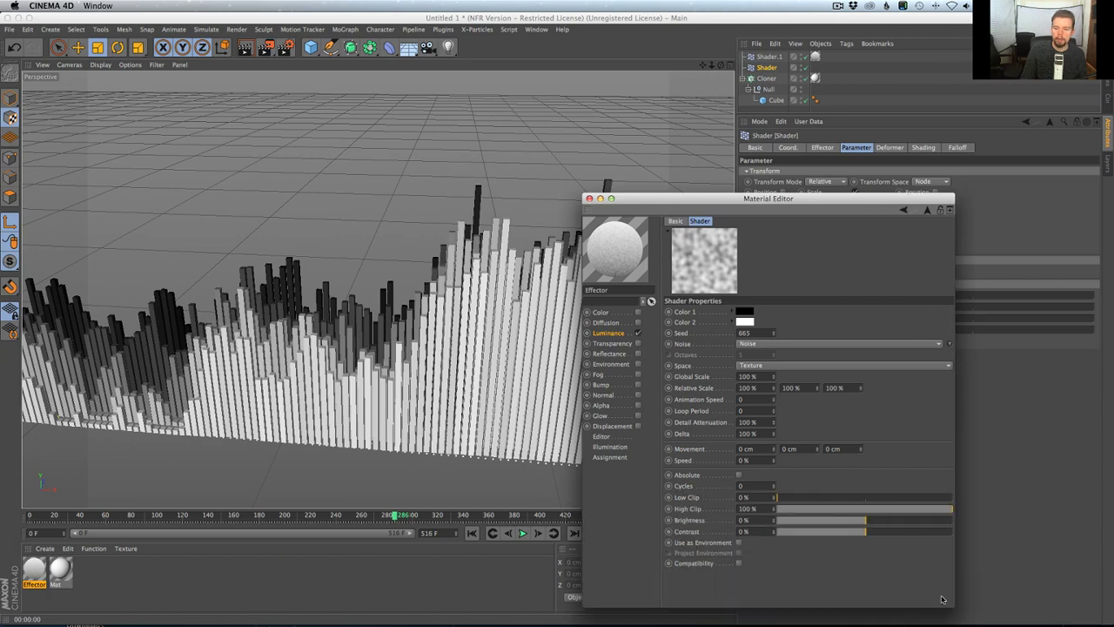
Step: Raise the noise shader's contrast to 80% in the Effector material and inspect the bars from several angles
drag(875, 531, 935, 532)
alt+drag(529, 342, 355, 380)
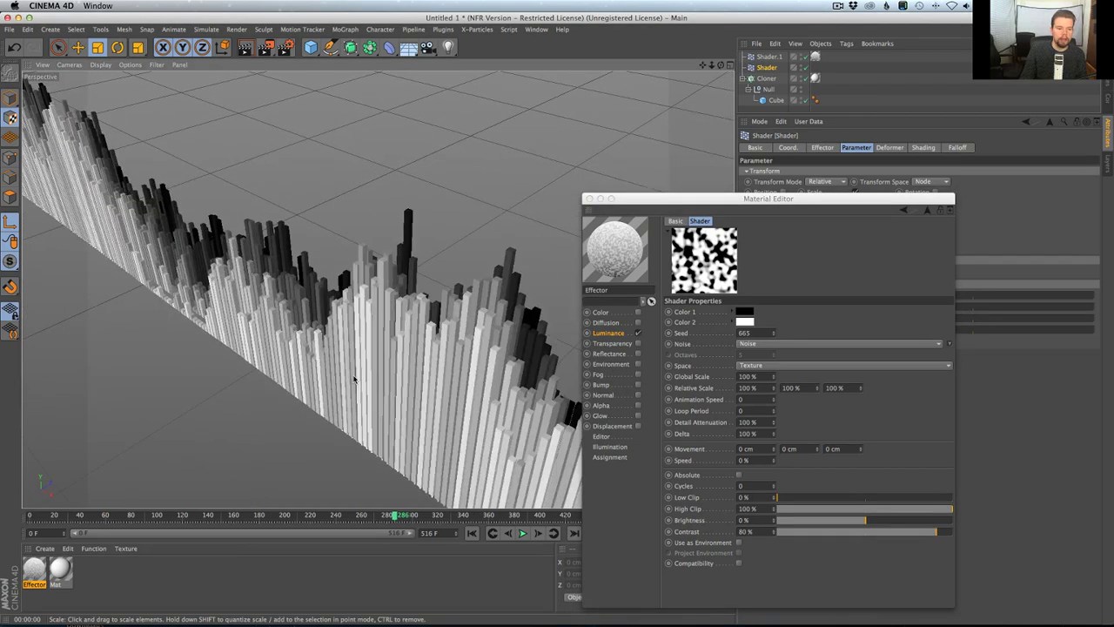
alt+drag(378, 312, 413, 292)
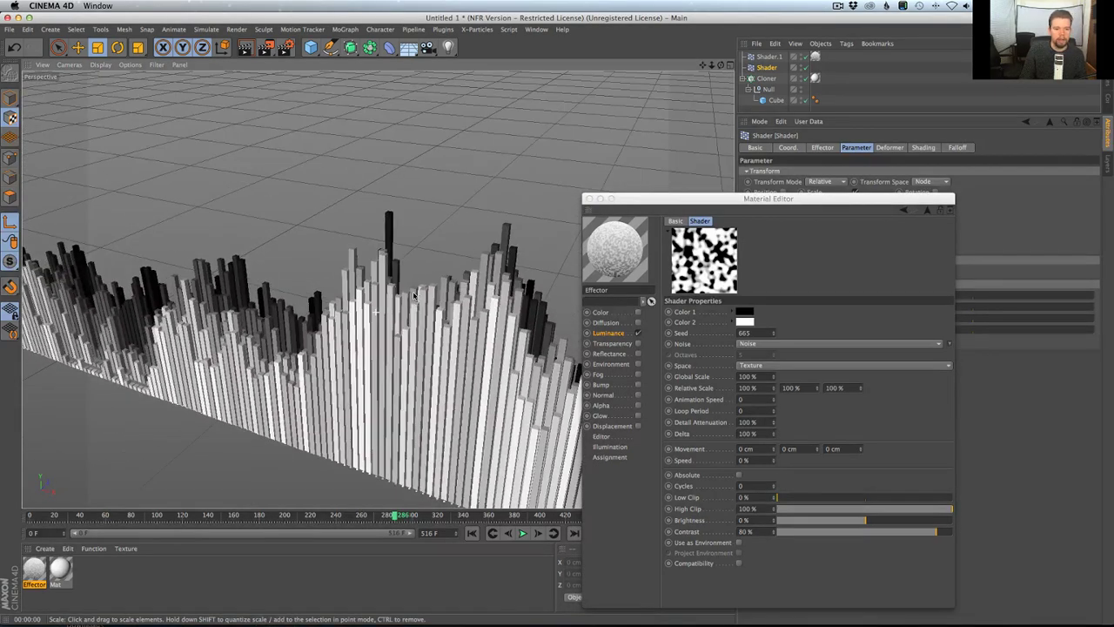
Step: Return to the Layer shader, test the Noise layer at 100% strength, and settle it at about 19%
click(927, 212)
click(927, 212)
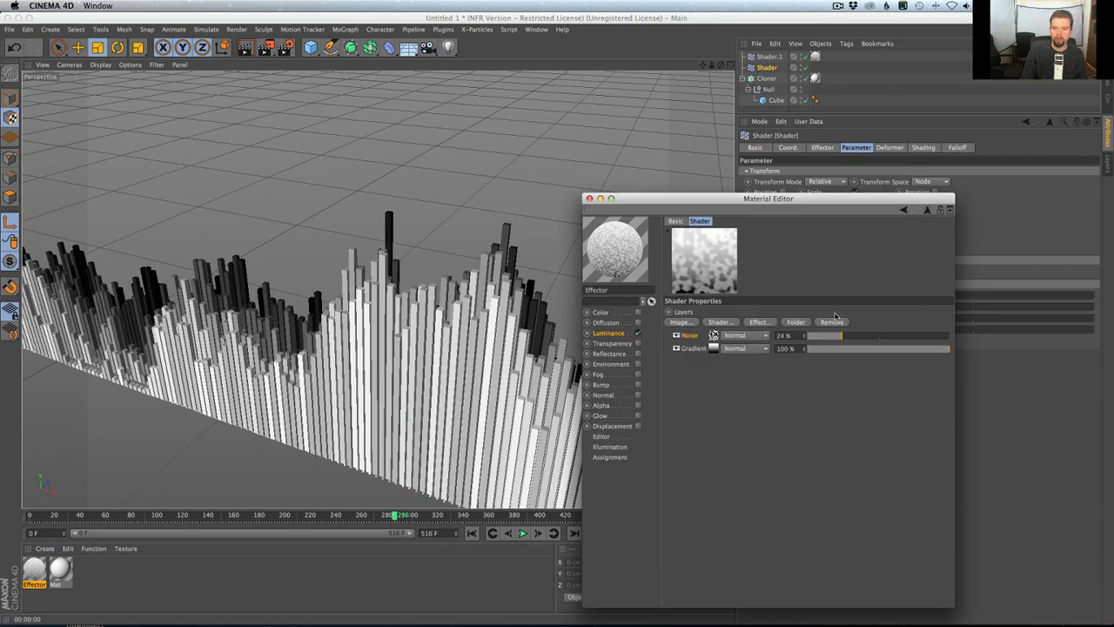
drag(822, 337, 951, 338)
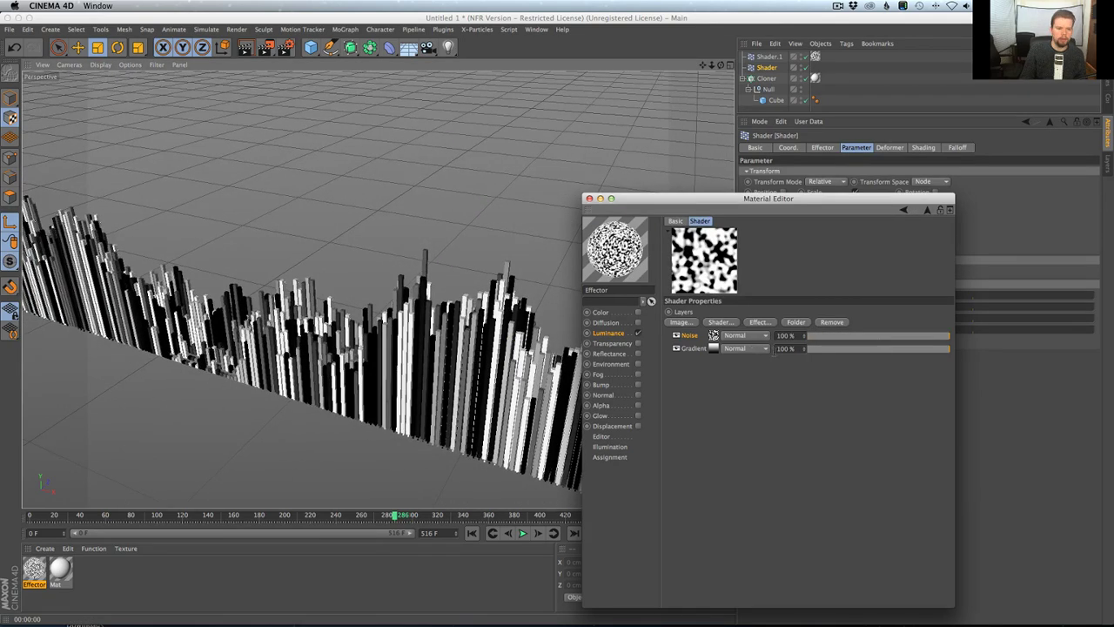
click(817, 337)
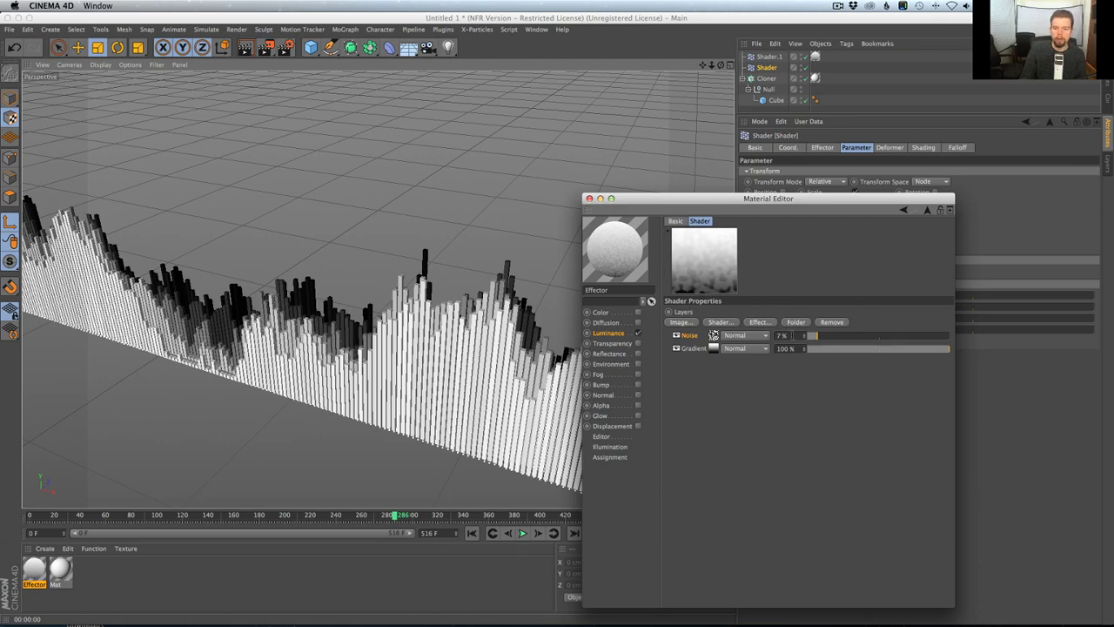
drag(815, 337, 841, 336)
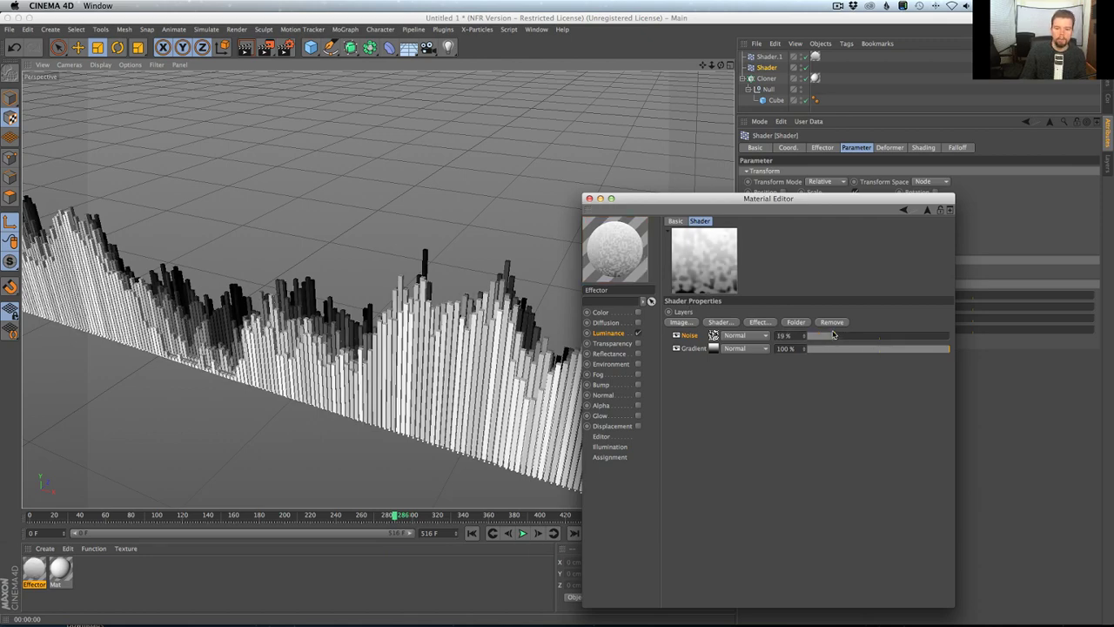
Step: Examine the Effector material's Luminance channel and the Mat material's Color channel, and close the Material Editor
click(609, 333)
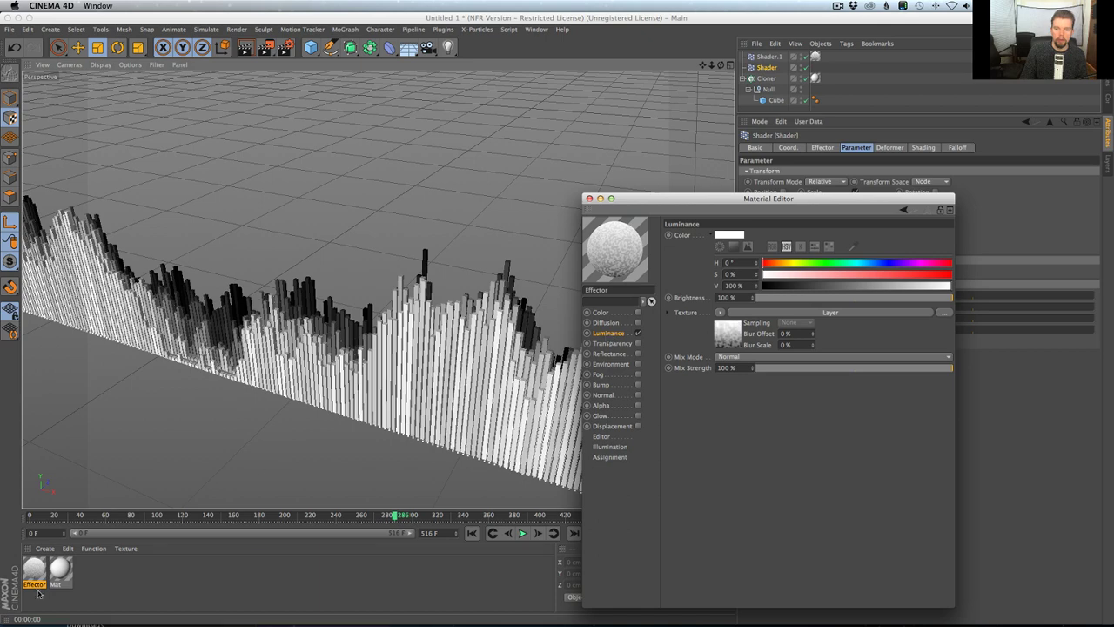
click(61, 570)
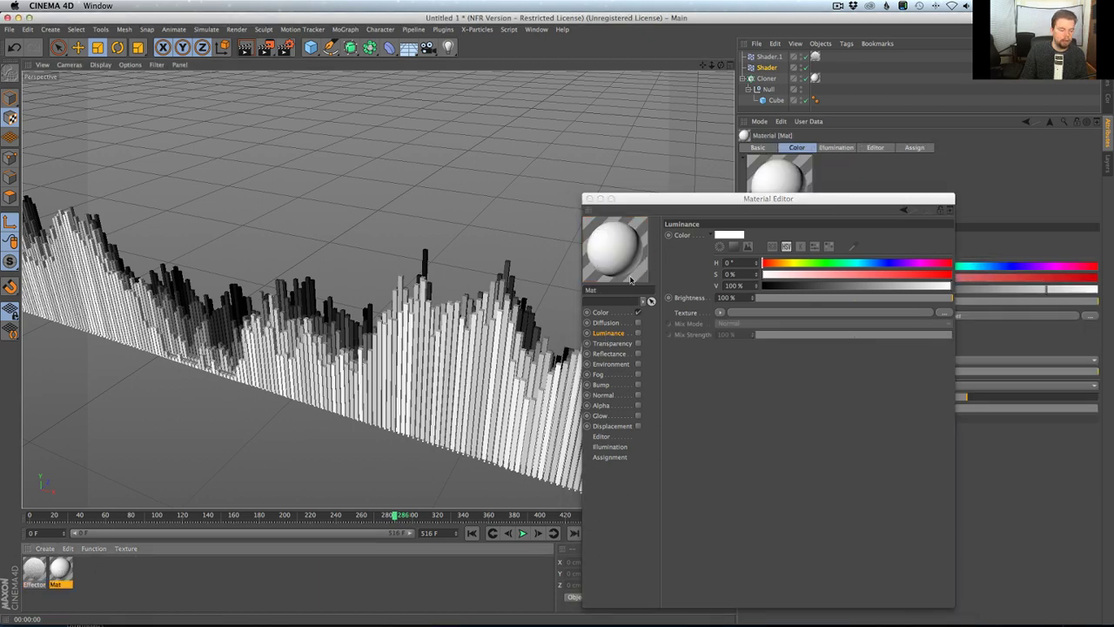
click(620, 312)
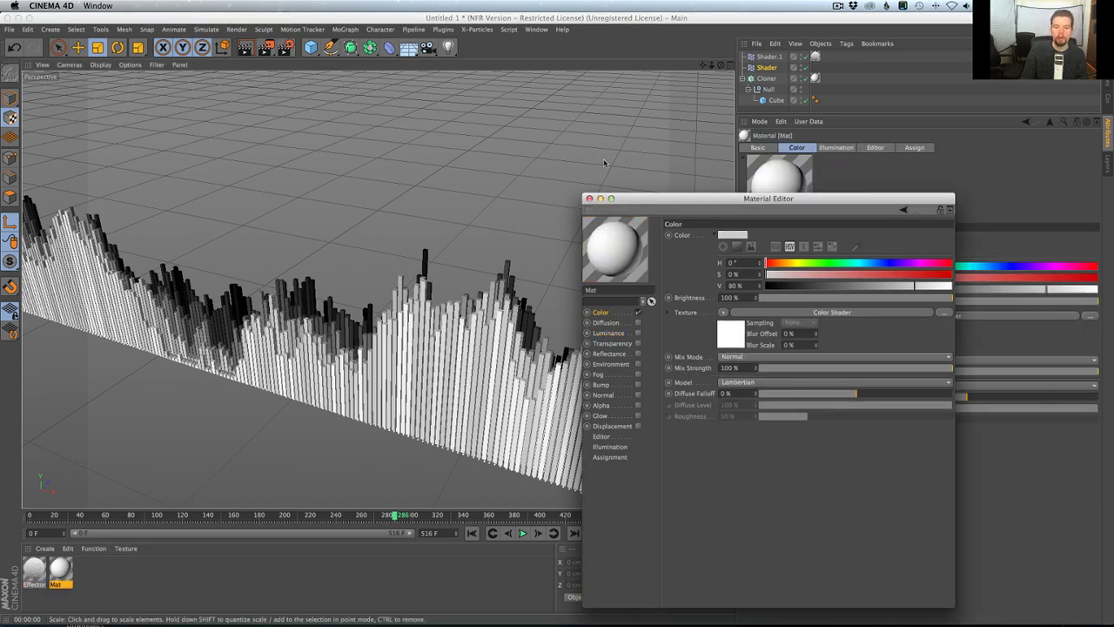
click(589, 199)
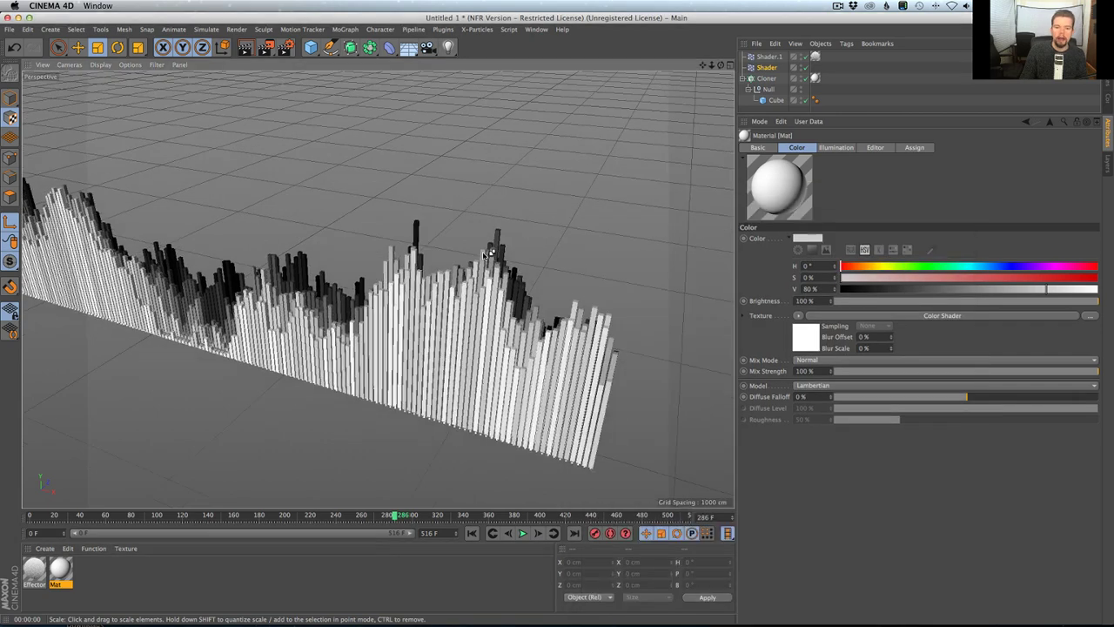
Step: Switch the render settings to the Physical renderer with a Fixed sampler
key(ctrl+b)
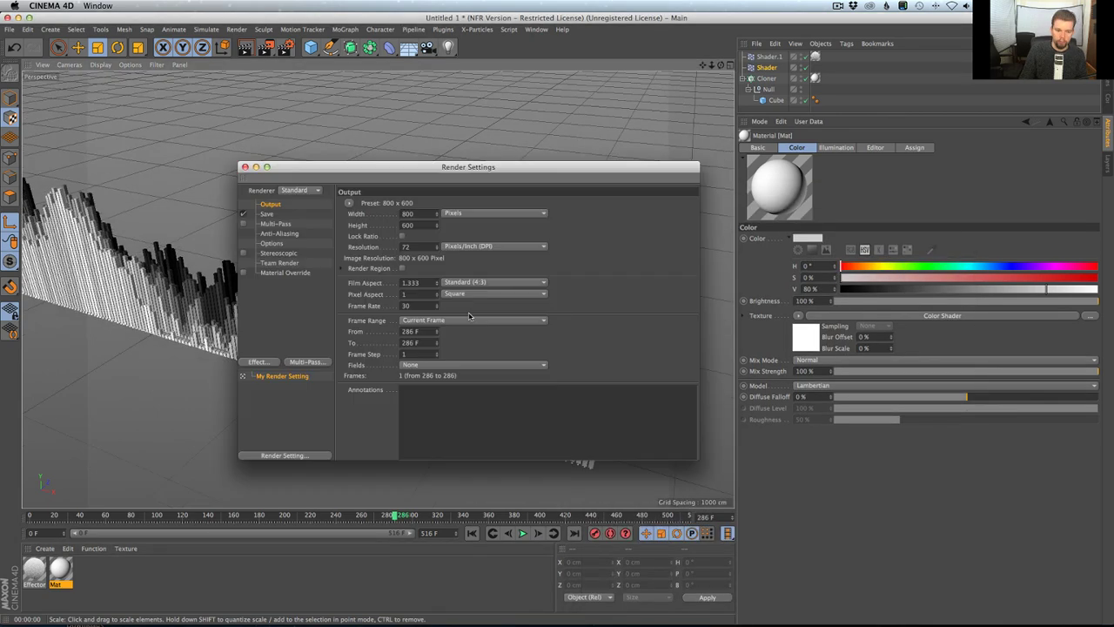
click(300, 190)
click(304, 228)
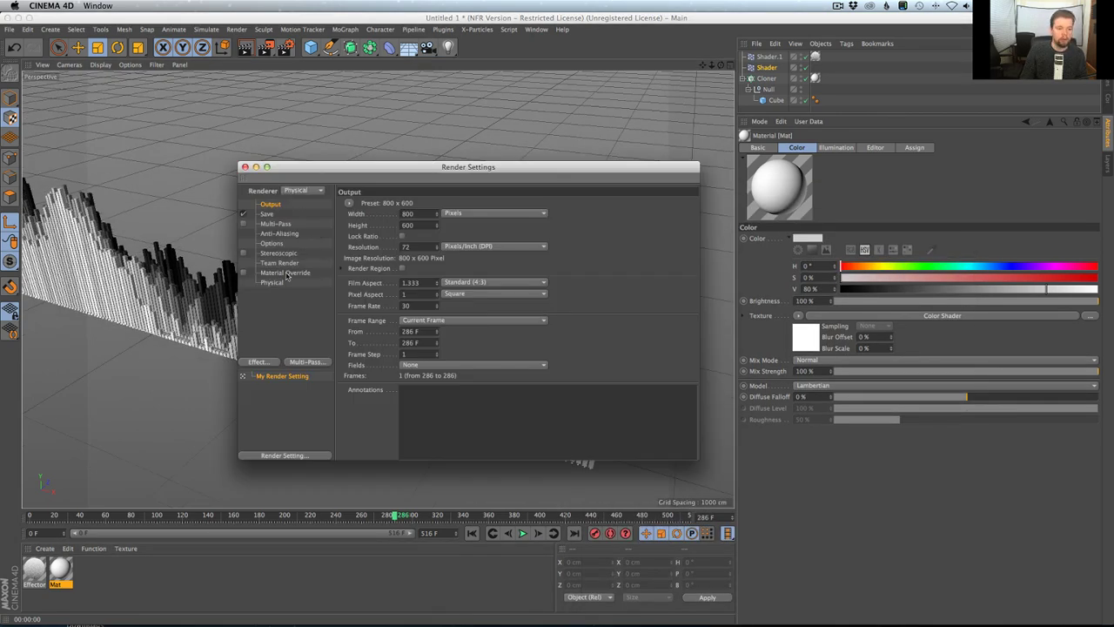
click(272, 282)
click(493, 292)
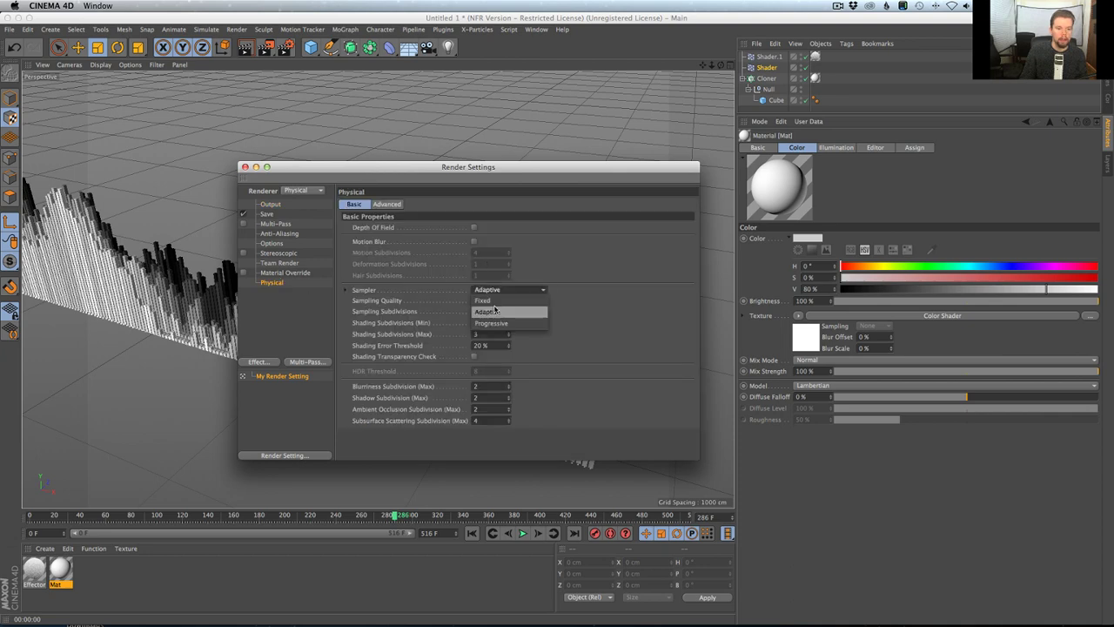
click(499, 311)
click(493, 292)
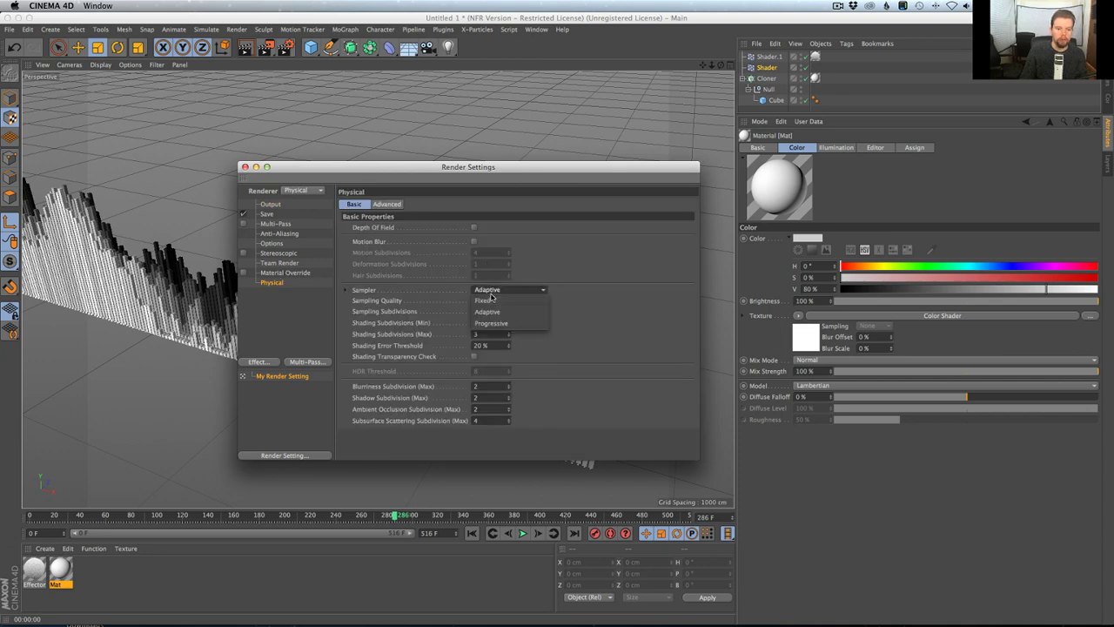
click(496, 302)
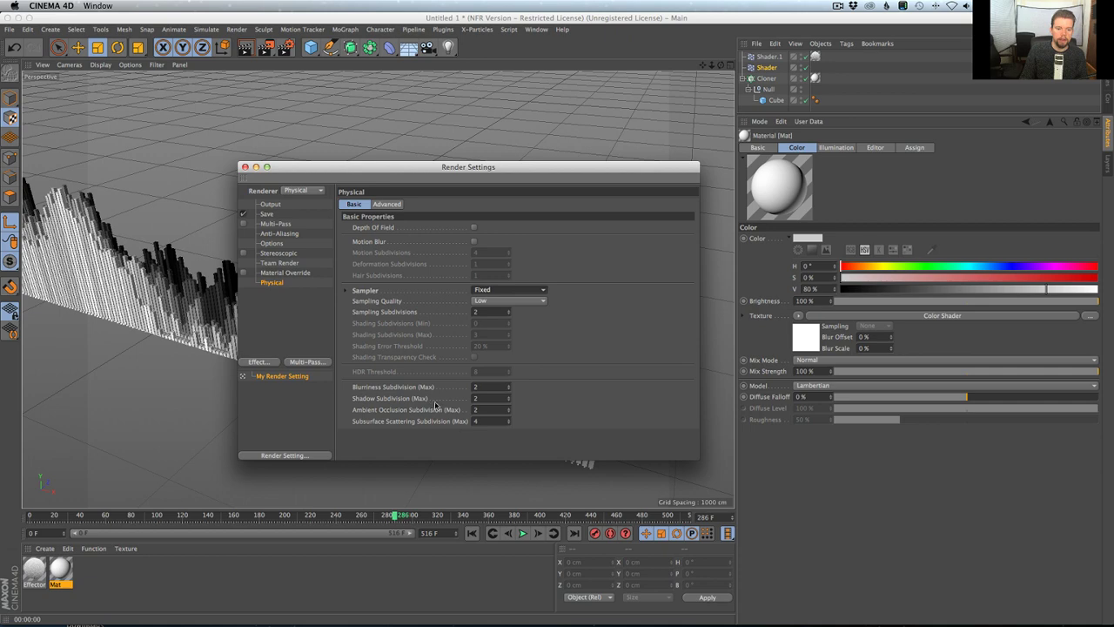
Step: Add the Ambient Occlusion effect to the render settings and preview the render in the viewport
click(258, 362)
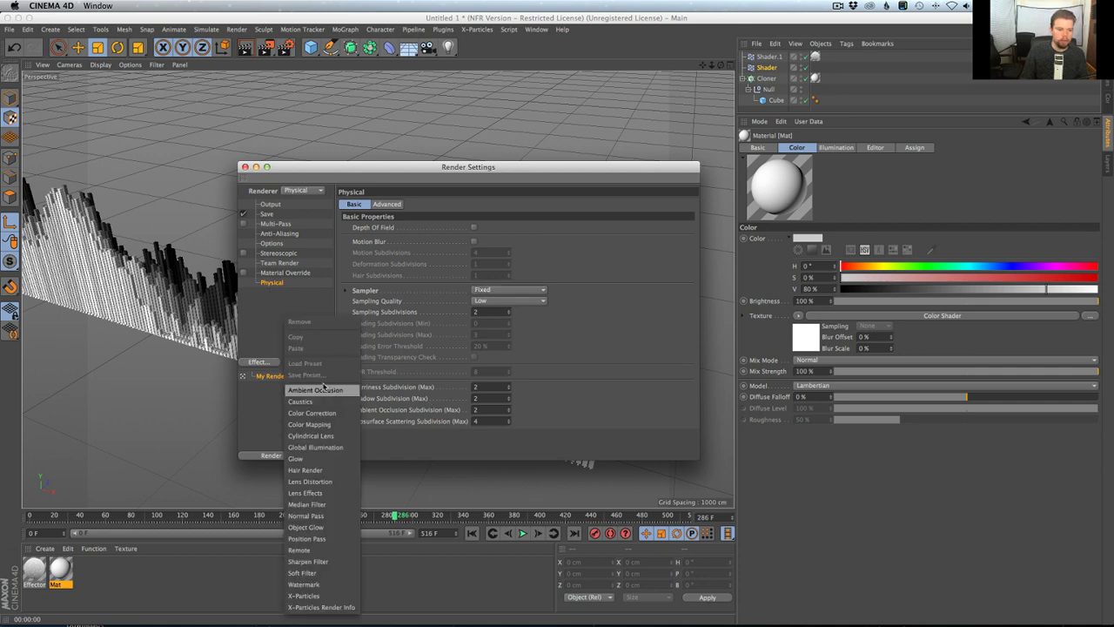
click(327, 385)
drag(399, 173, 644, 244)
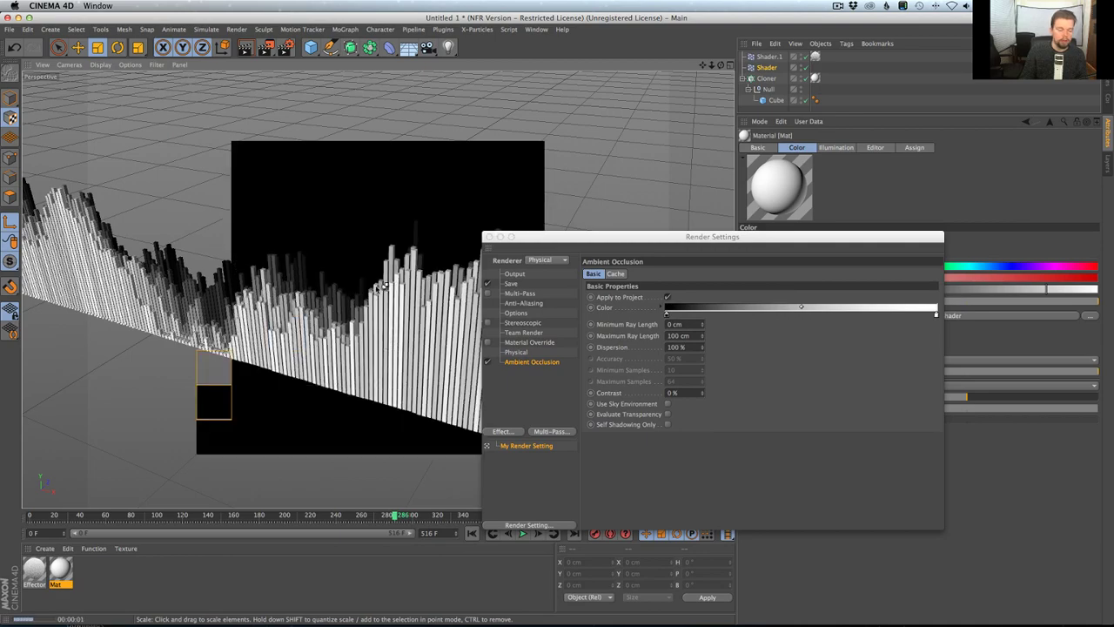
Step: Check the Cube's size and preview a close-up render of the bars to examine the ambient occlusion
scroll(386, 301, up, 5)
alt+drag(386, 302, 513, 319)
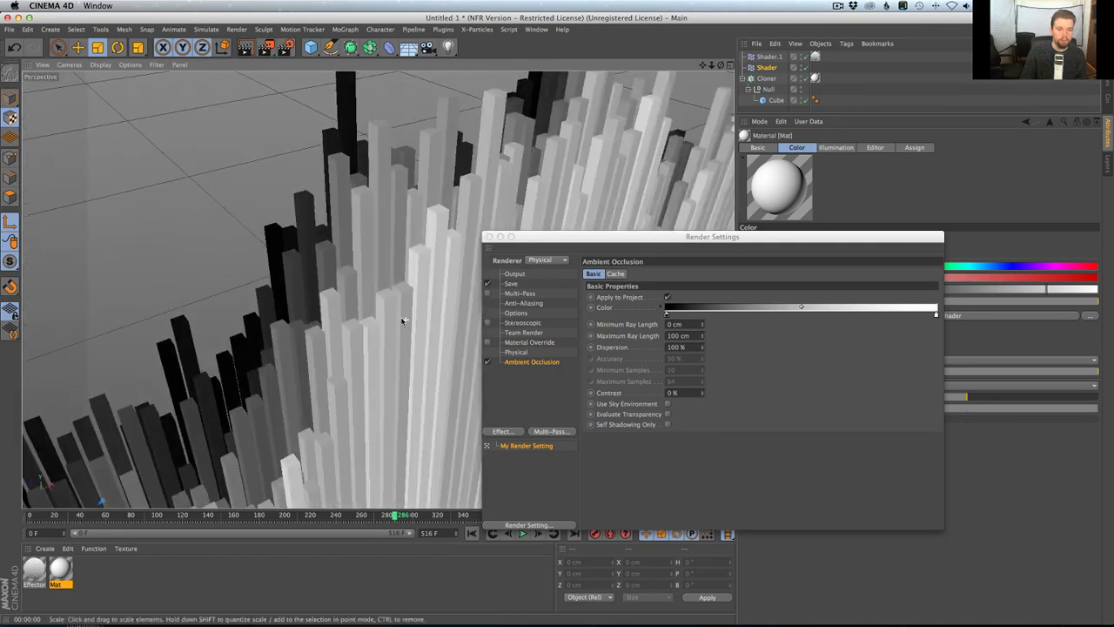
alt+drag(403, 319, 407, 315)
click(776, 101)
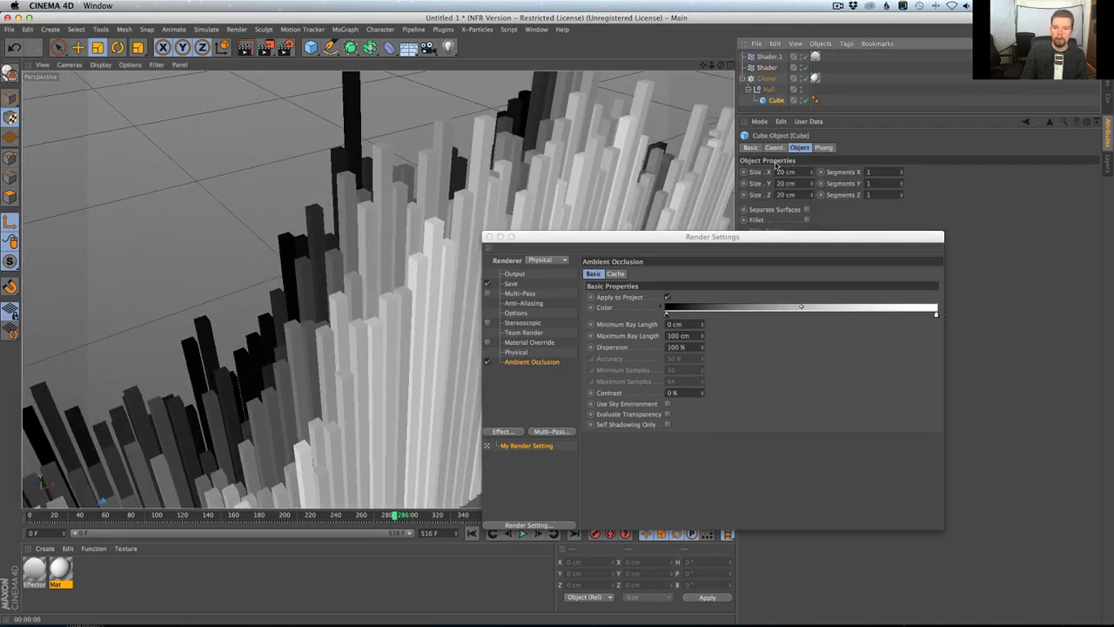
alt+drag(475, 309, 459, 311)
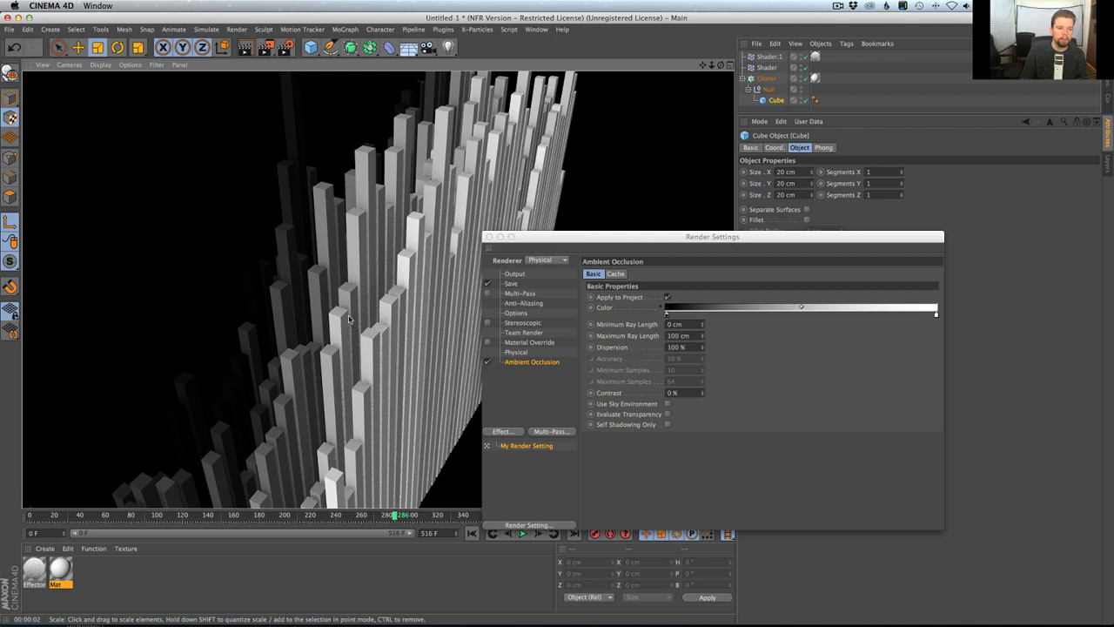
Step: Set the ambient occlusion's maximum ray length to 50 cm and preview the render with the settings closed
click(672, 336)
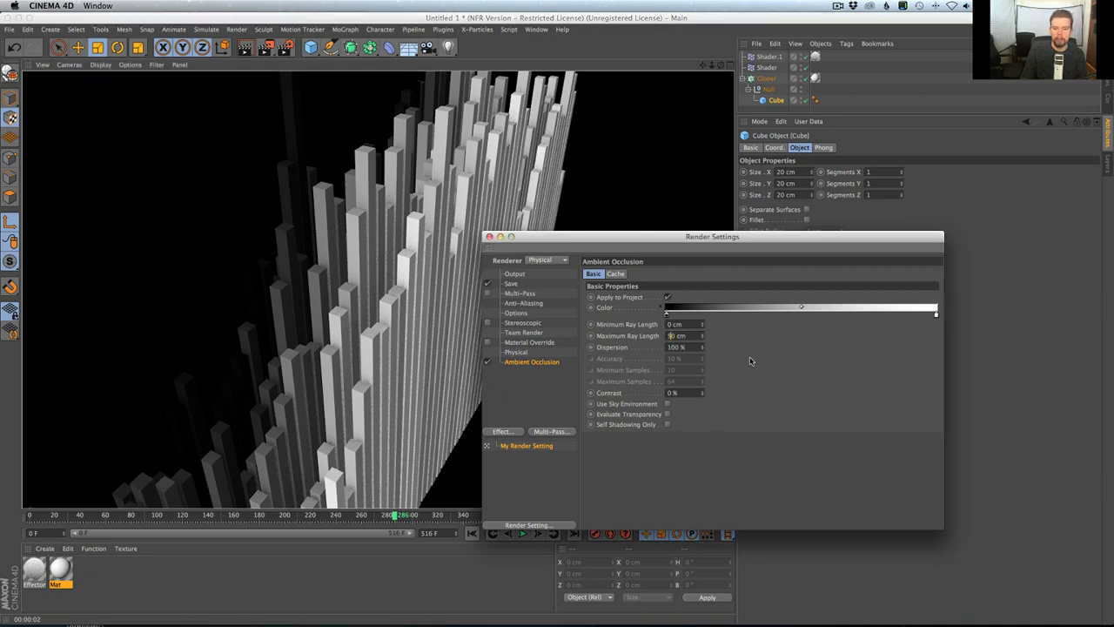
key(Return)
key(super+r)
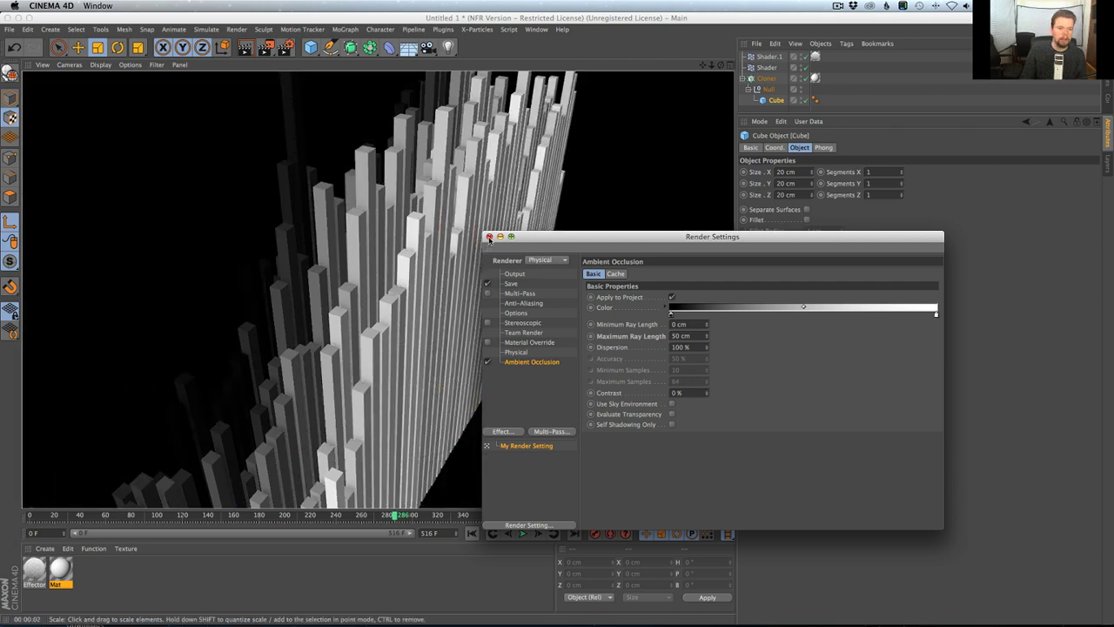
click(489, 237)
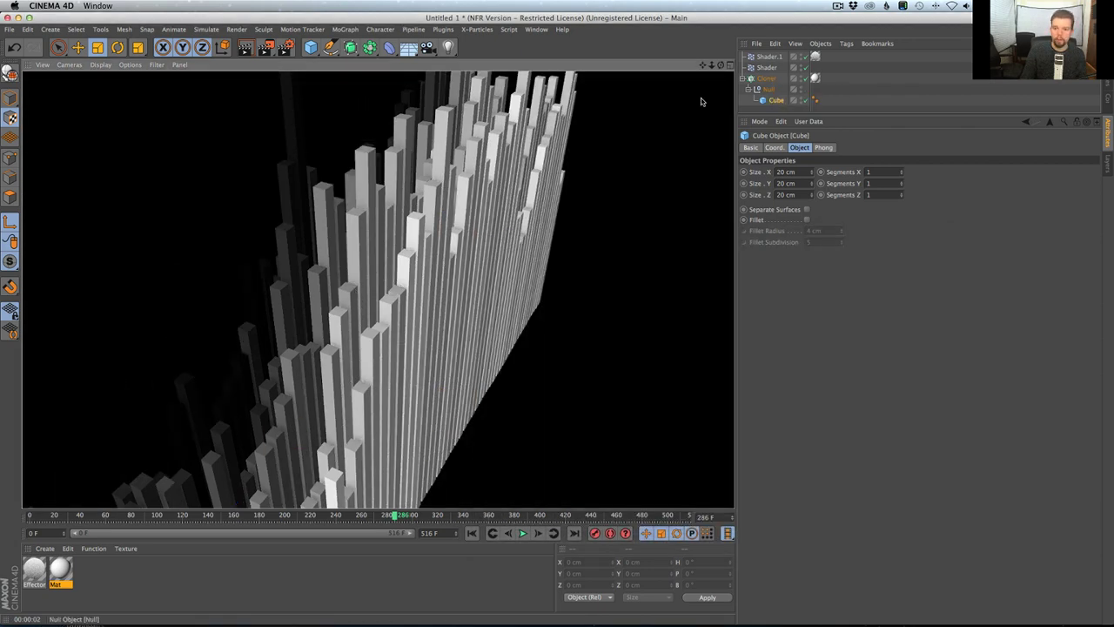
Step: Set the Physical renderer's maximum ambient occlusion subdivision to 4 and preview the render
key(ctrl+b)
click(519, 352)
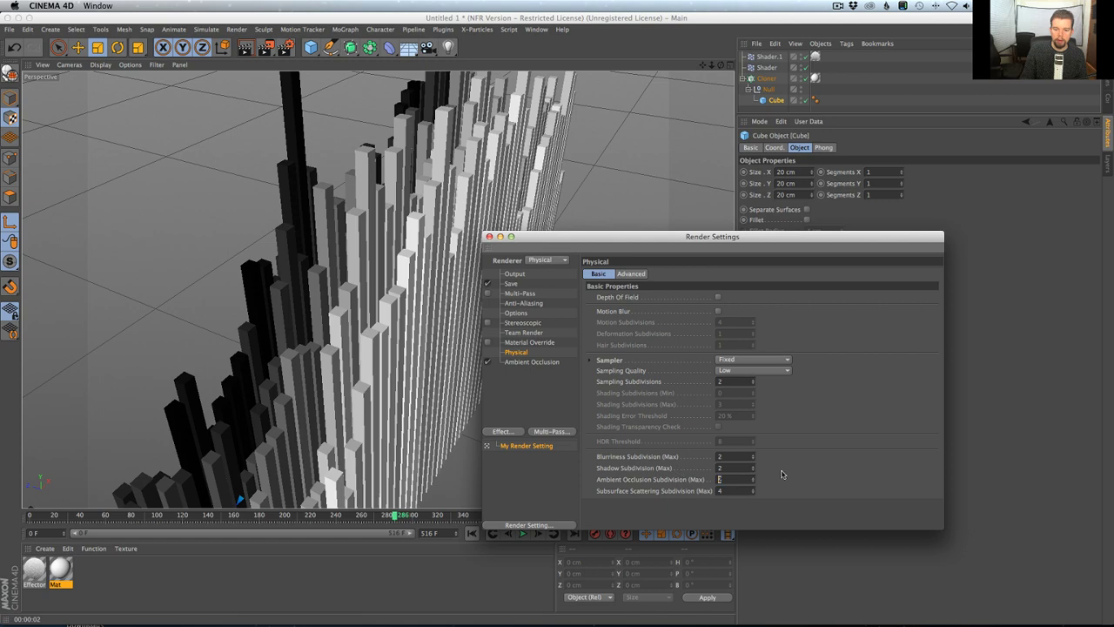
text(4)
key(Return)
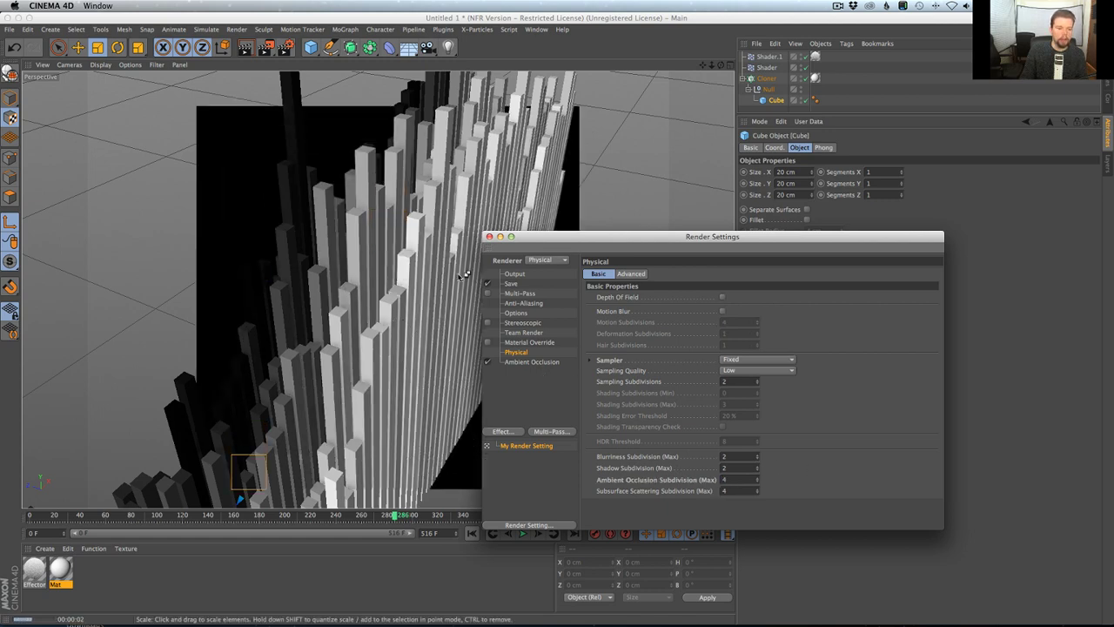
click(490, 237)
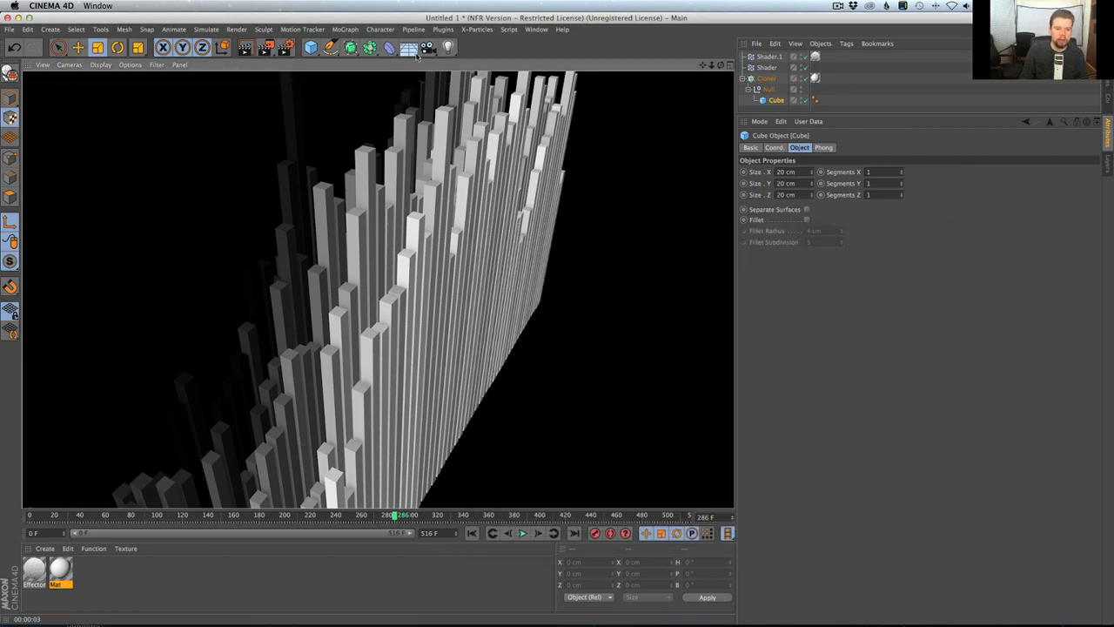
Step: Add a Background object to the scene and preview the bars rendered from farther away
drag(426, 47, 473, 142)
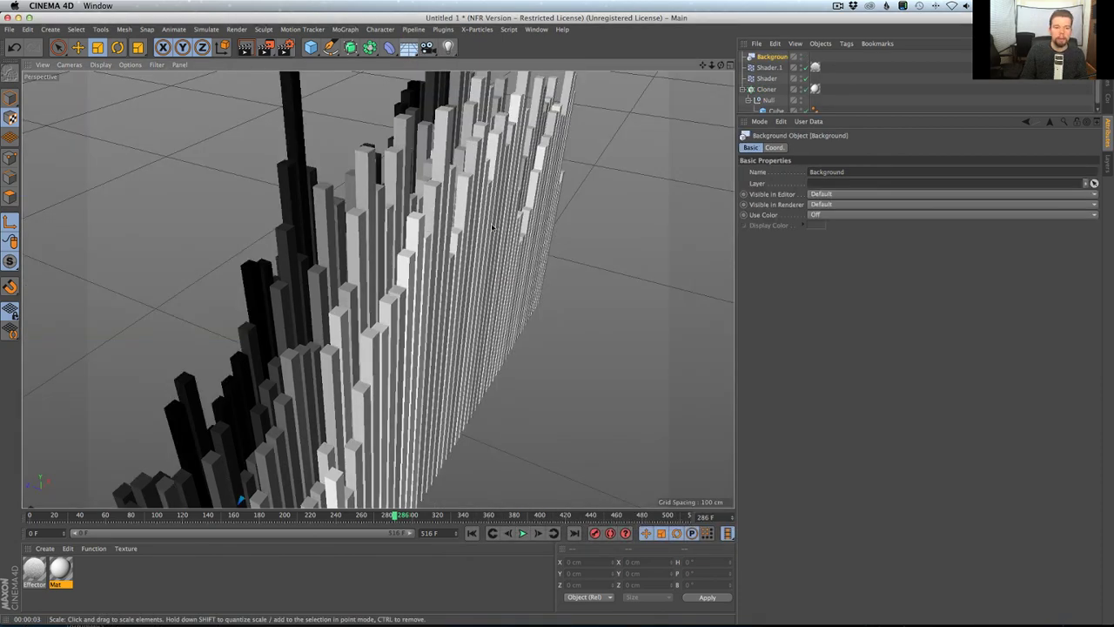
alt+drag(540, 218, 444, 229)
alt+right_drag(444, 229, 296, 233)
key(ctrl+r)
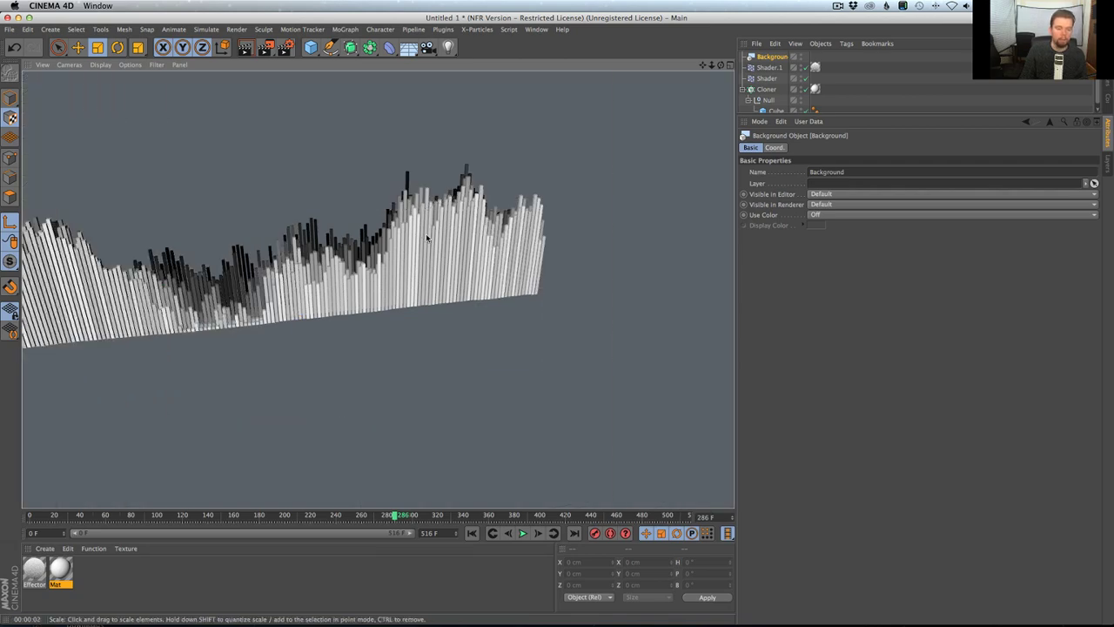
Step: Collapse the Cloner's hierarchy and add a Bend deformer to the scene
alt+drag(402, 254, 453, 317)
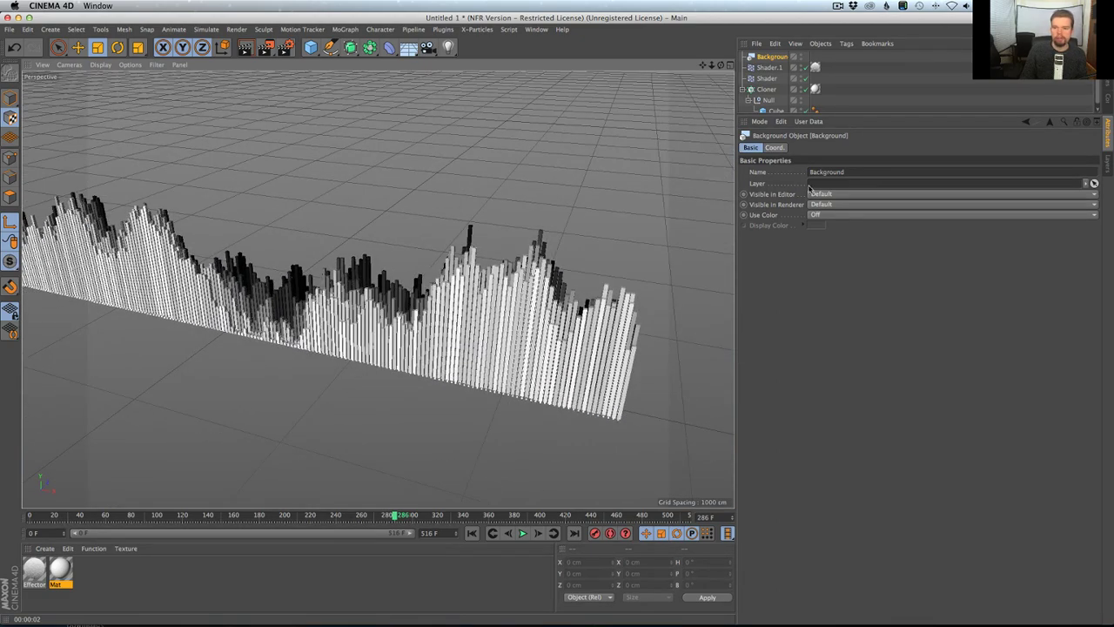
alt+right_drag(510, 253, 419, 255)
alt+middle_drag(419, 254, 510, 313)
alt+drag(510, 313, 498, 299)
click(743, 89)
click(762, 89)
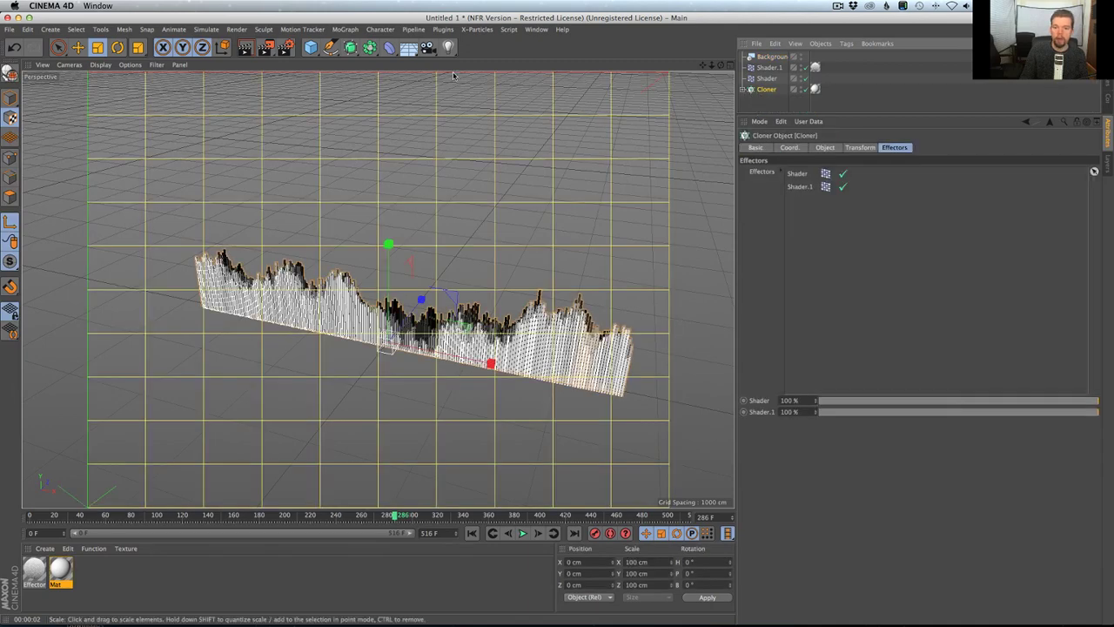
drag(388, 47, 430, 63)
Step: Rotate the Bend deformer 90° around its bank axis in Model mode
alt+drag(491, 228, 585, 240)
key(r)
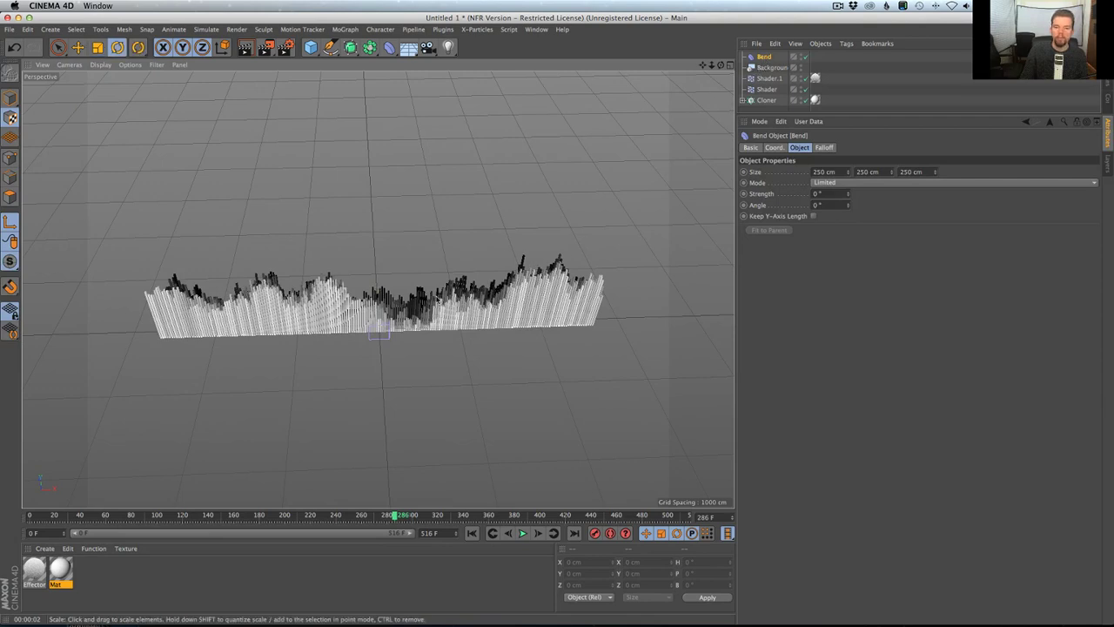
click(11, 97)
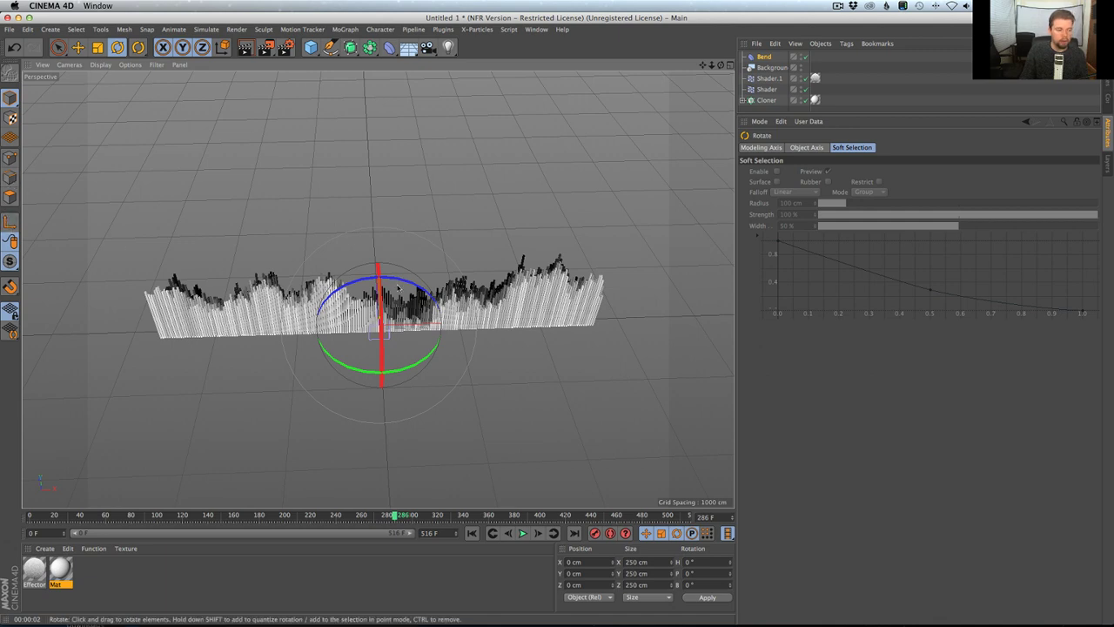
drag(396, 284, 470, 345)
Step: Try the Bend as a child of the Cloner, move it back out, and group the Cloner in a null
drag(764, 56, 777, 175)
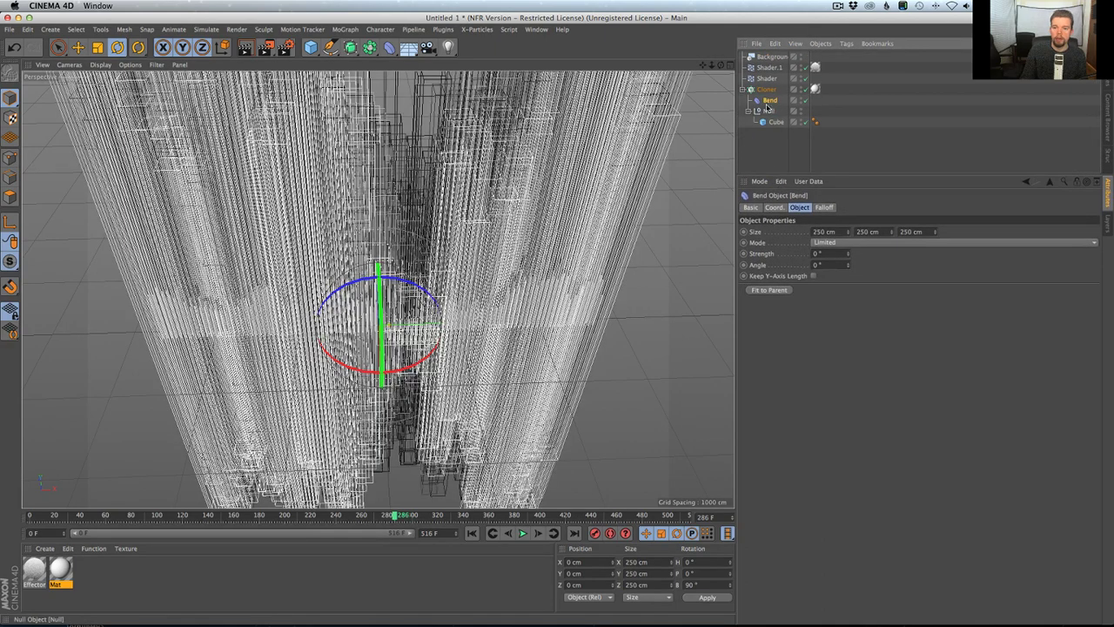
drag(770, 100, 764, 90)
click(766, 100)
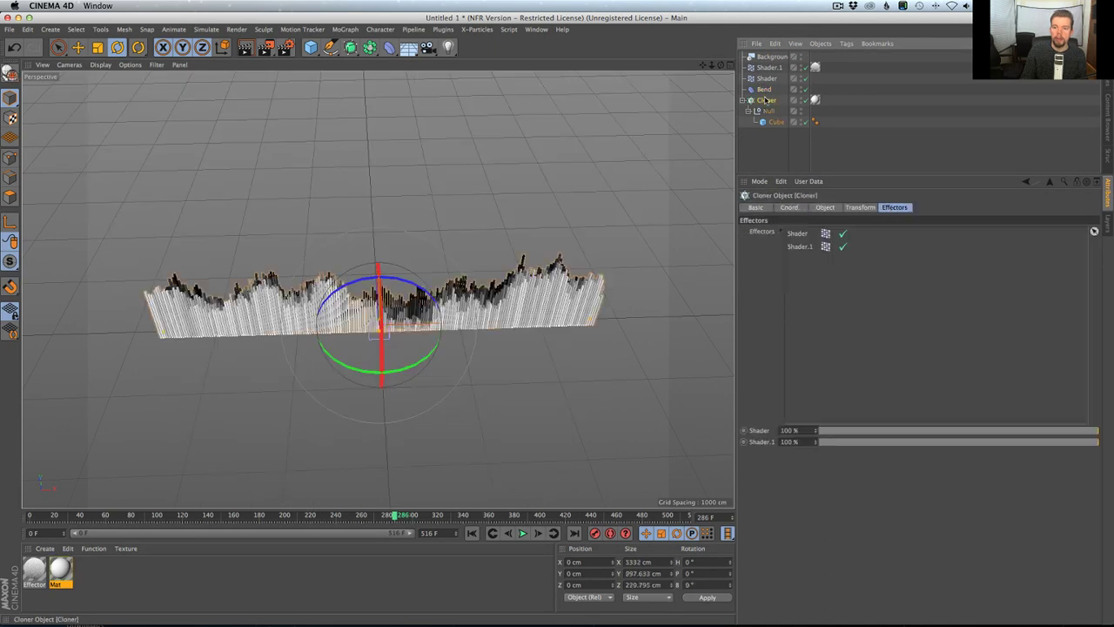
key(alt+g)
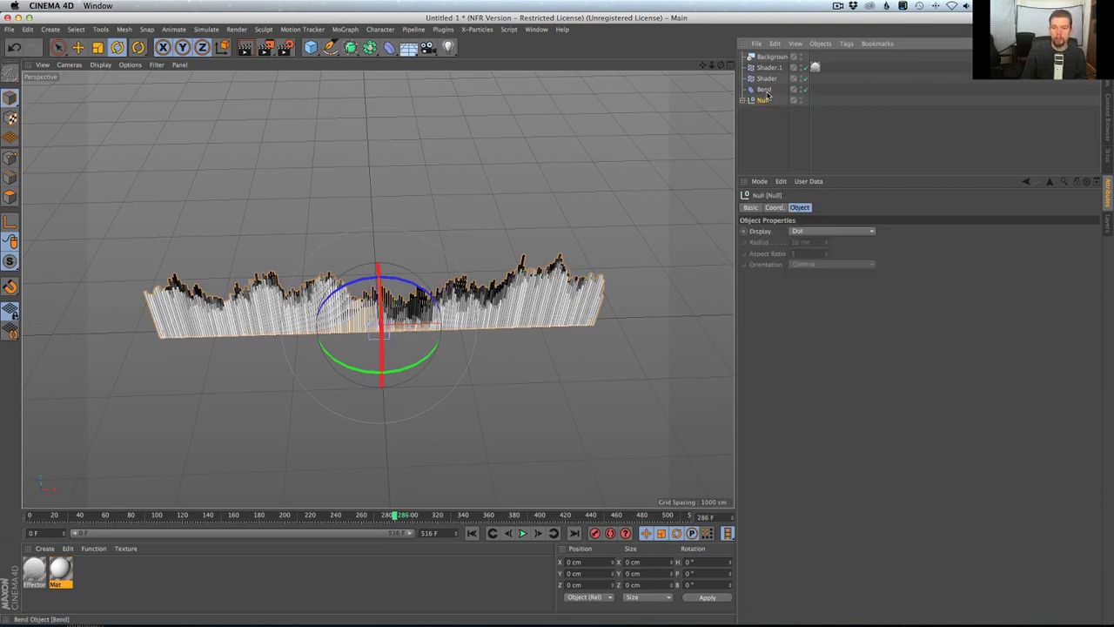
Step: Move the Bend deformer into the Null above the Cloner and try to fit it to its parent
drag(766, 89, 767, 102)
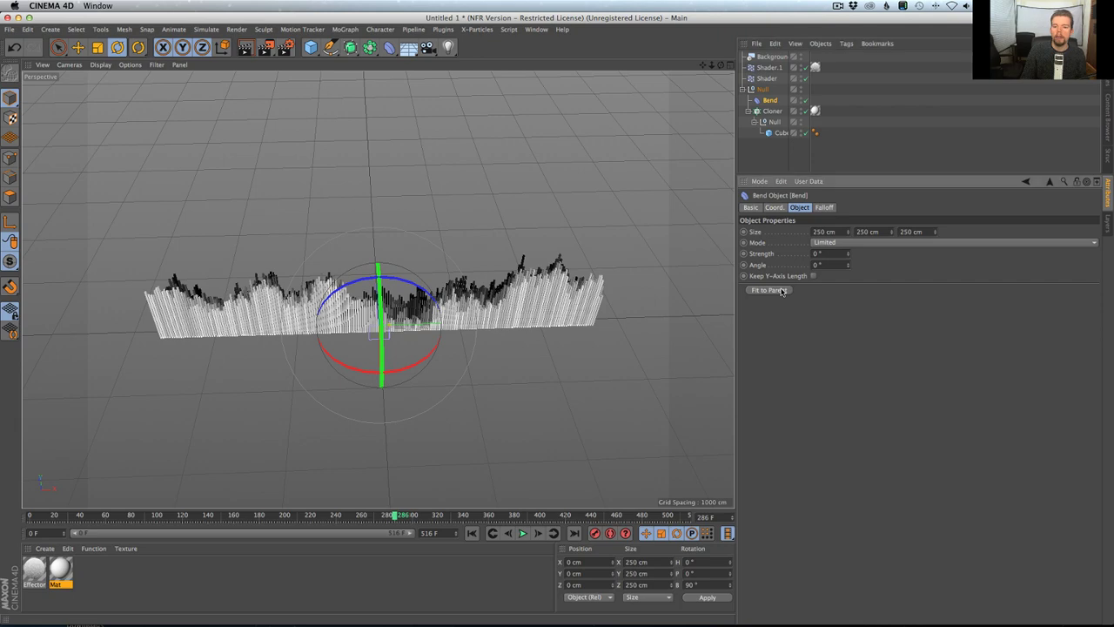
alt+drag(587, 323, 511, 308)
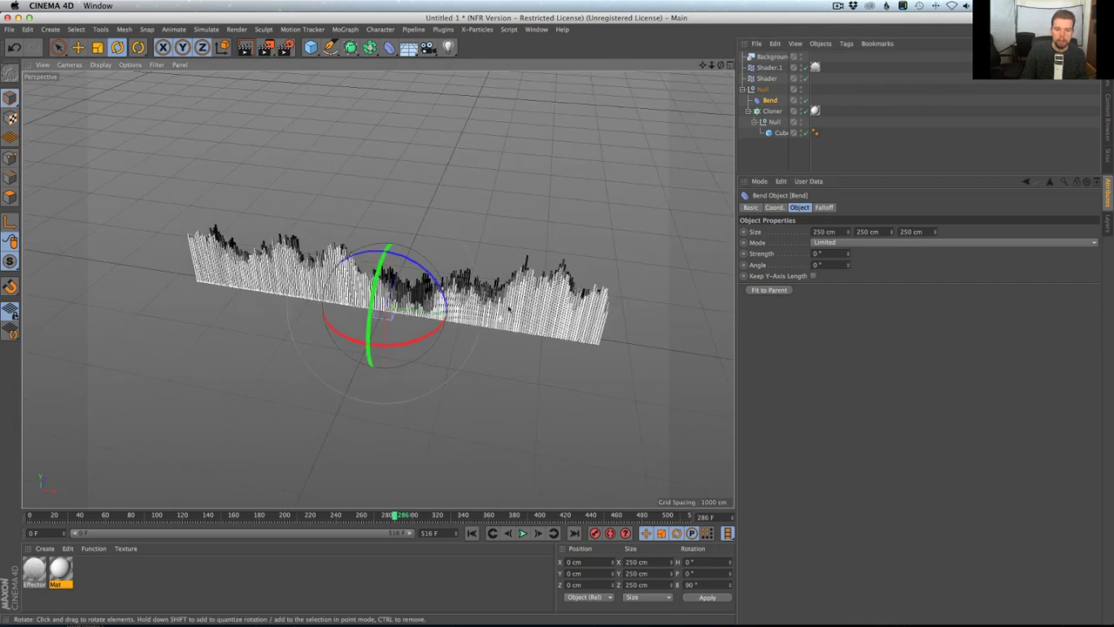
click(769, 289)
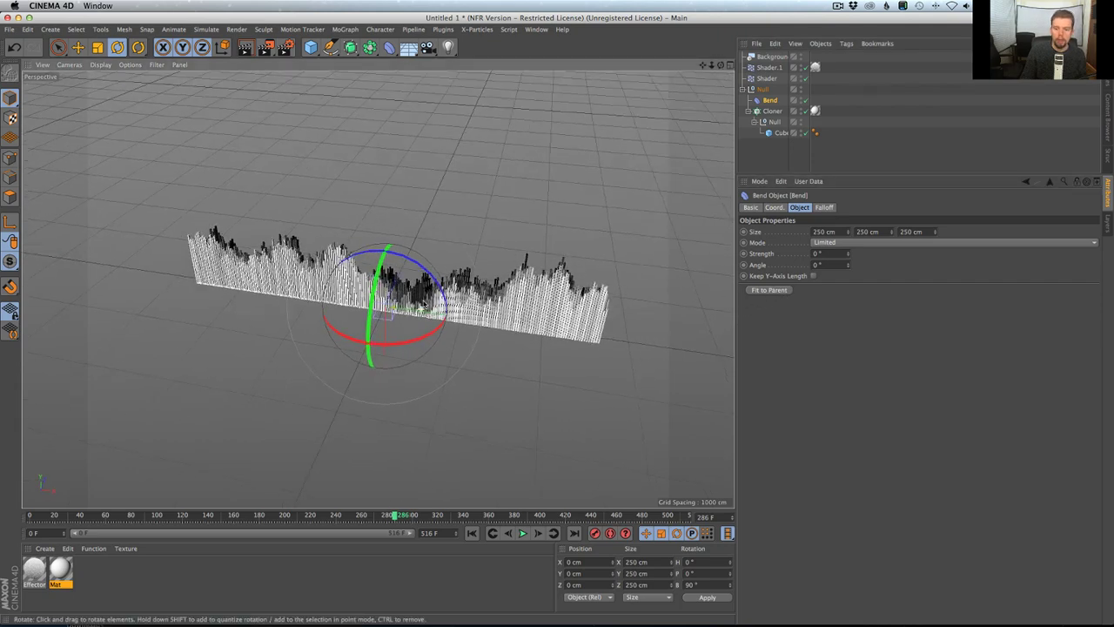
Step: Wrap the Cloner in a Connect object as its parent and turn off Weld
click(771, 111)
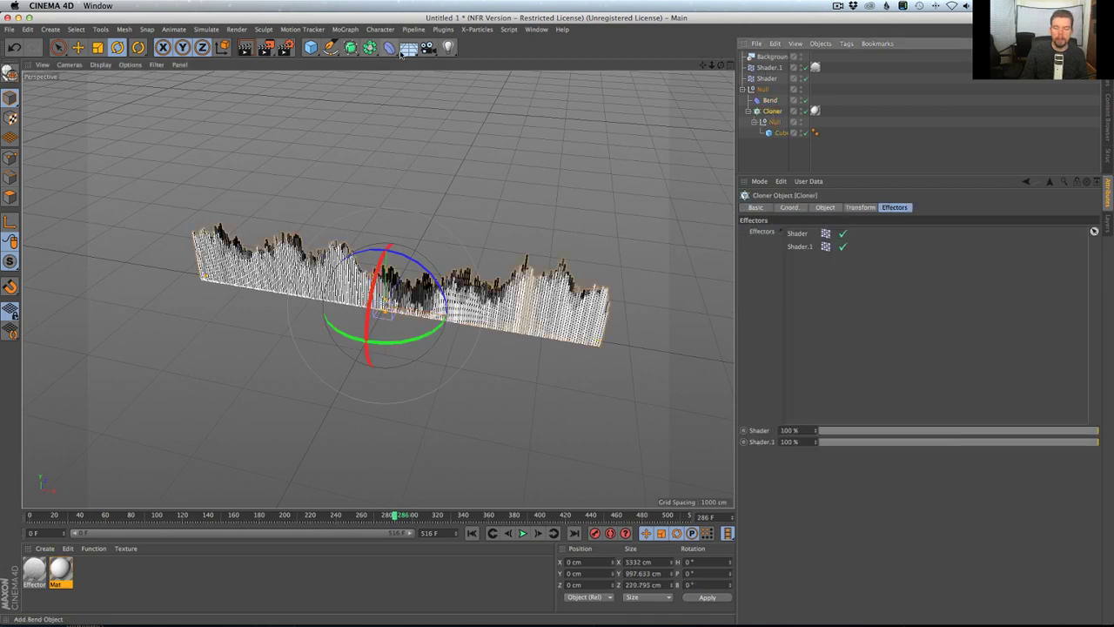
click(370, 48)
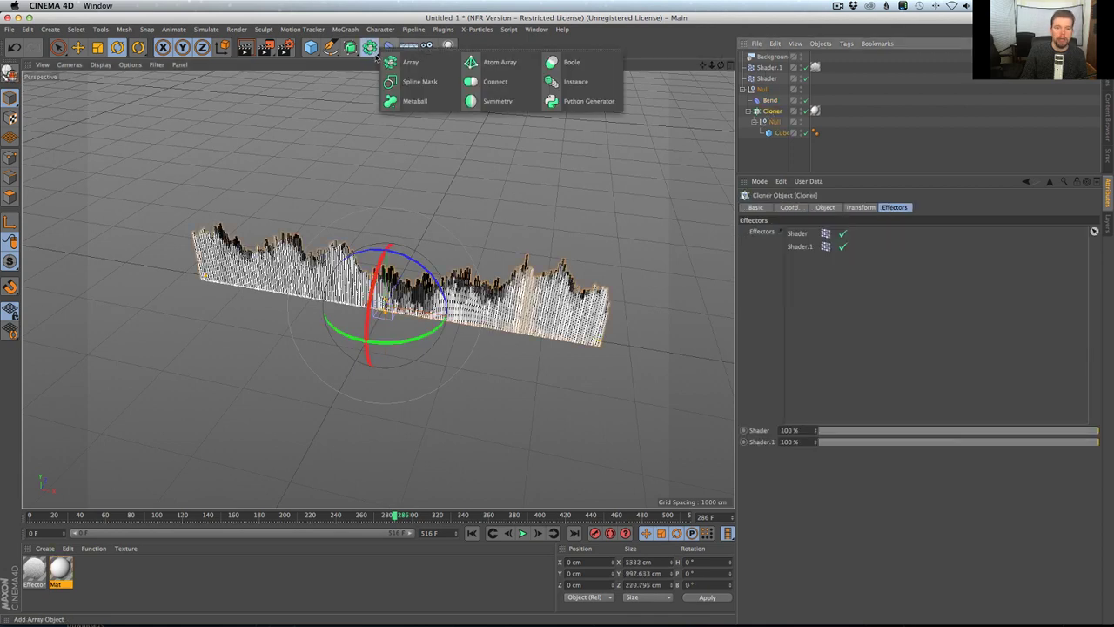
click(494, 82)
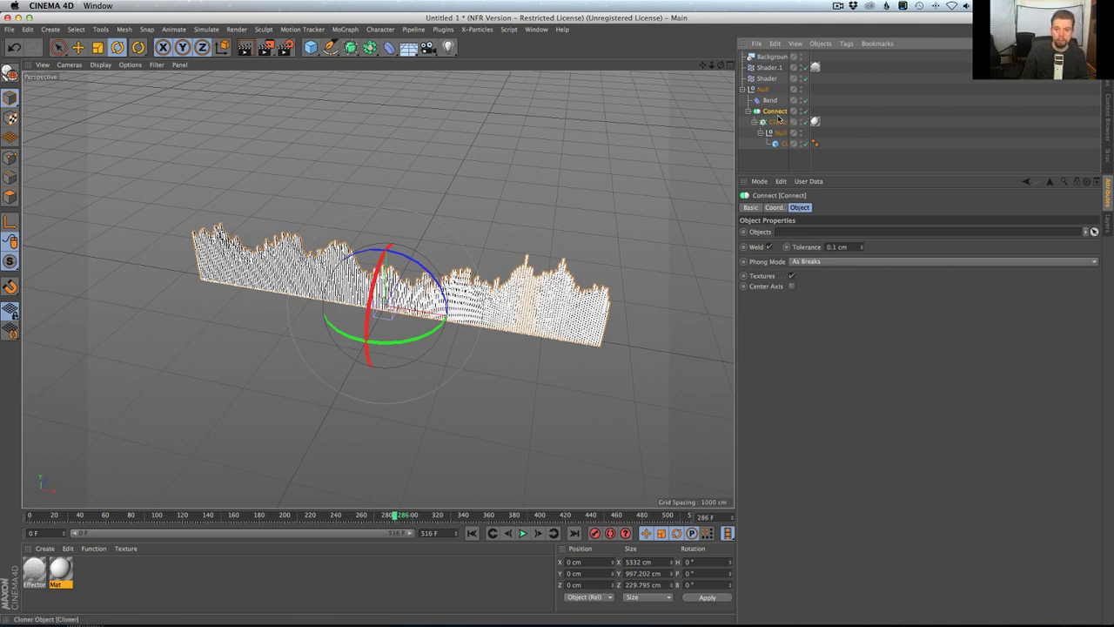
click(768, 247)
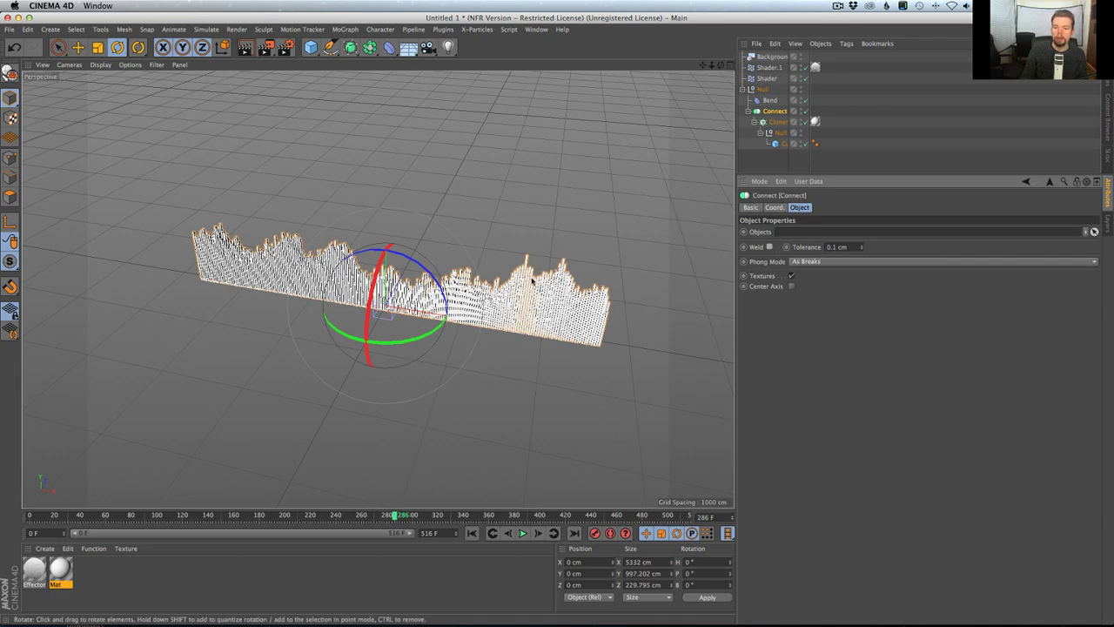
Step: Make the Bend deformer a child of the Connect object, below the Cloner, and fit it to its parent
alt+right_drag(494, 278, 744, 158)
click(769, 100)
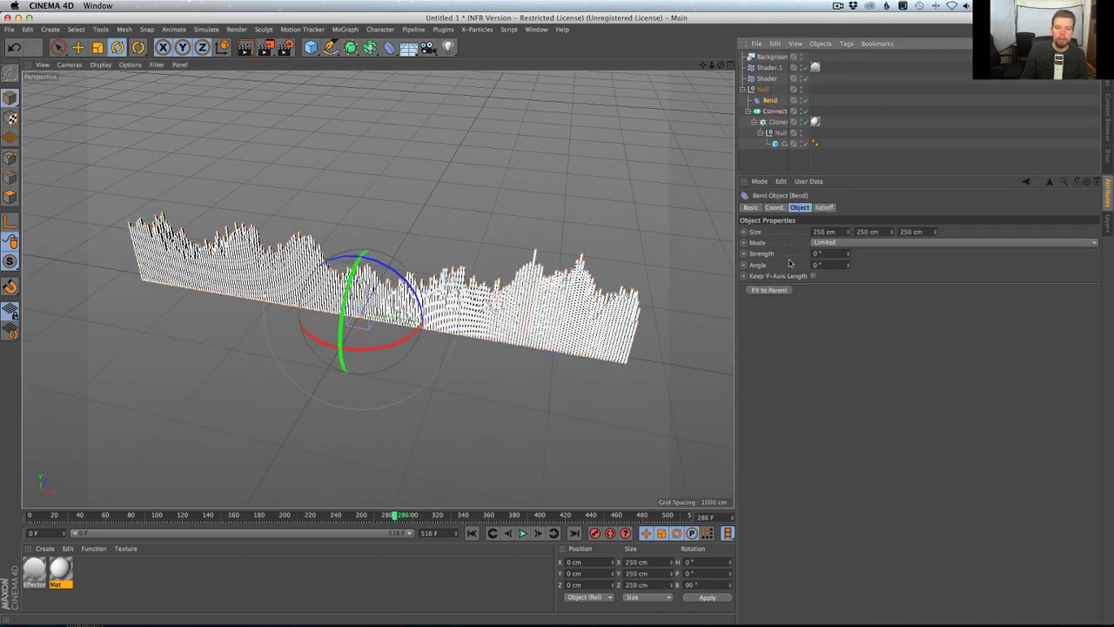
click(777, 290)
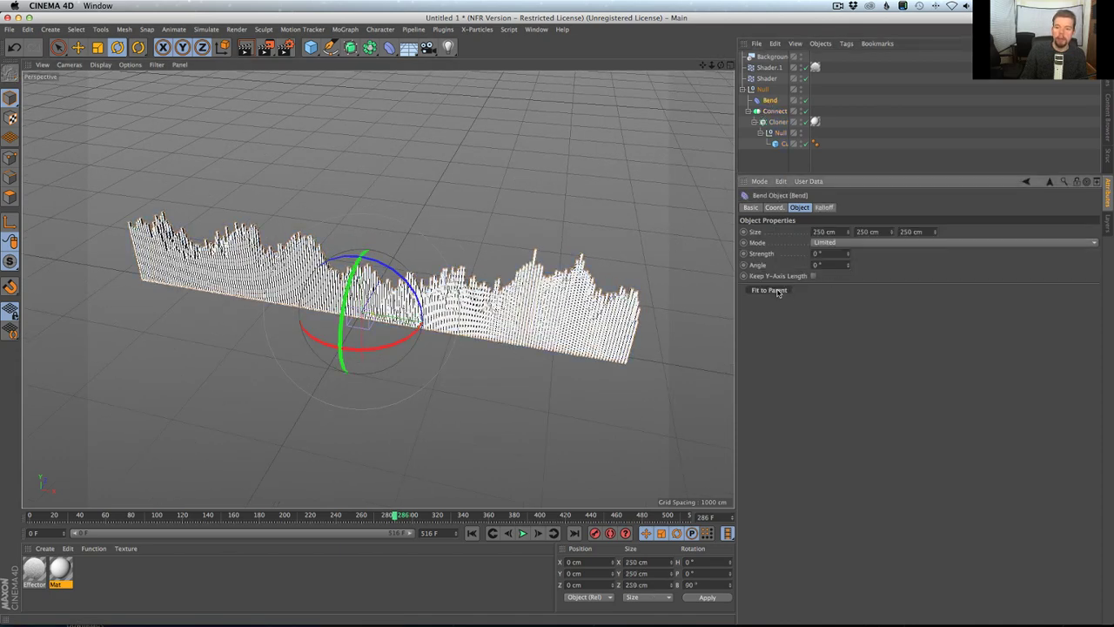
click(757, 122)
drag(778, 126, 777, 123)
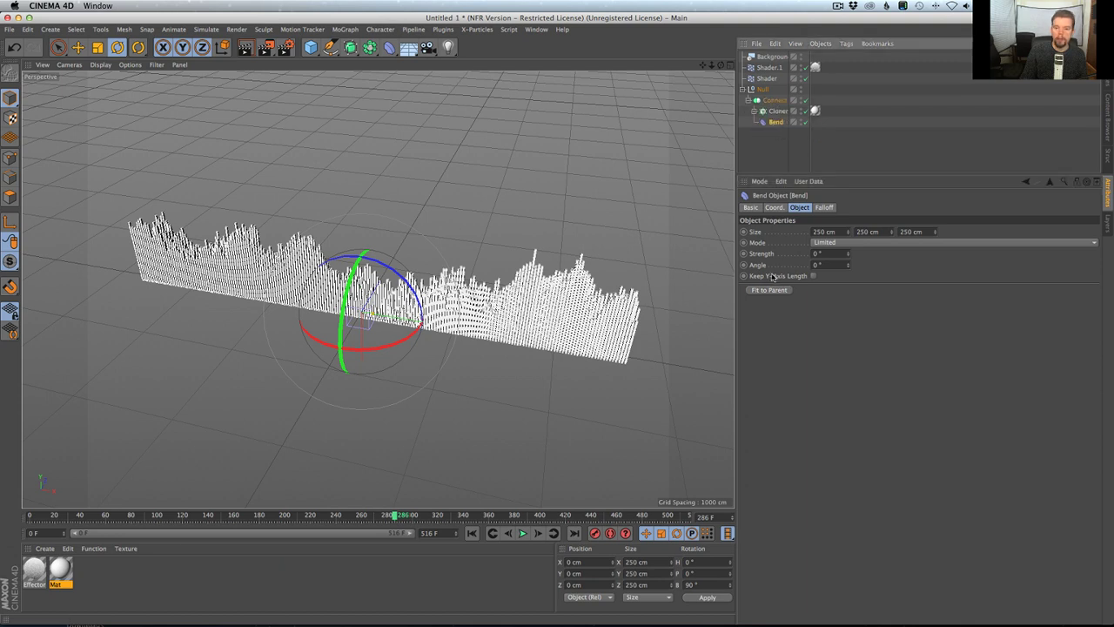
click(769, 289)
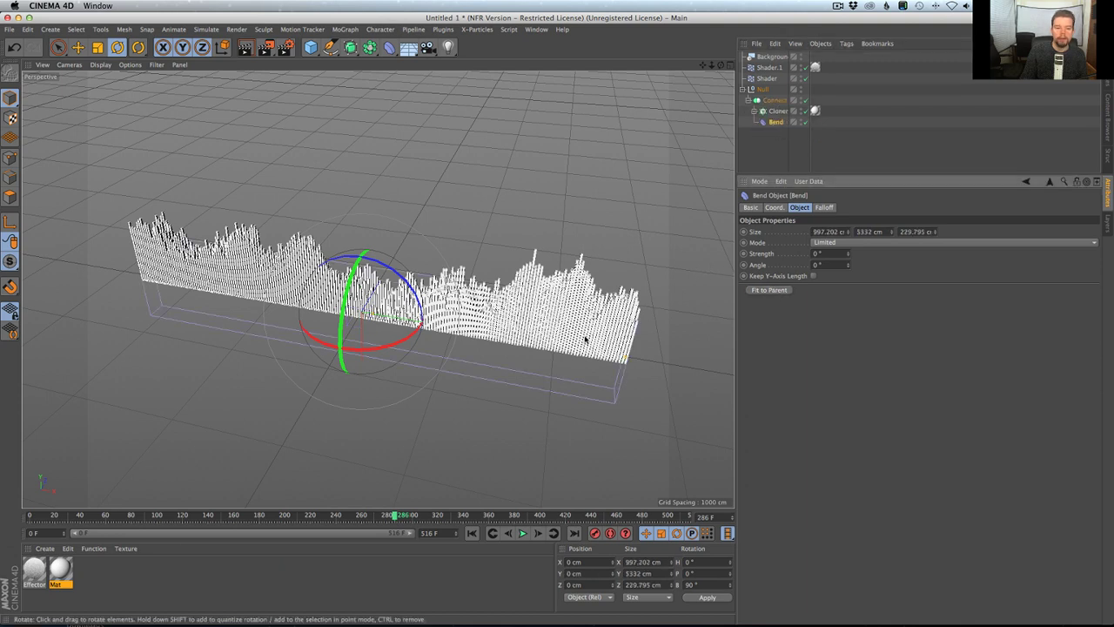
Step: Move the Cloner and Bend back directly under the Null and delete the Connect object
alt+drag(587, 330, 666, 328)
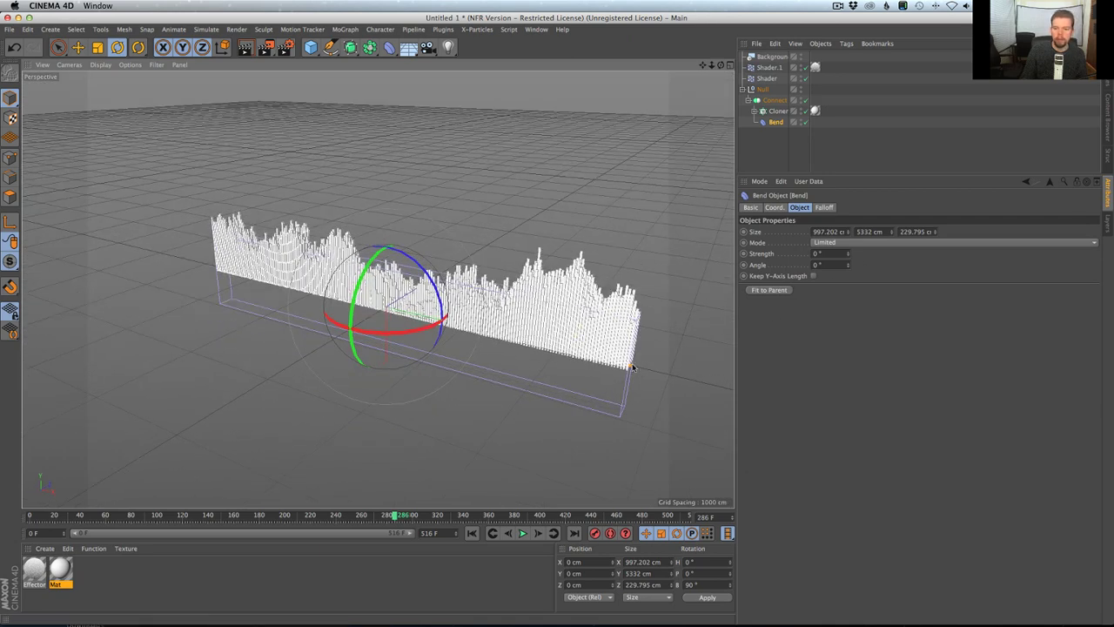
alt+drag(622, 402, 600, 388)
alt+drag(604, 348, 592, 383)
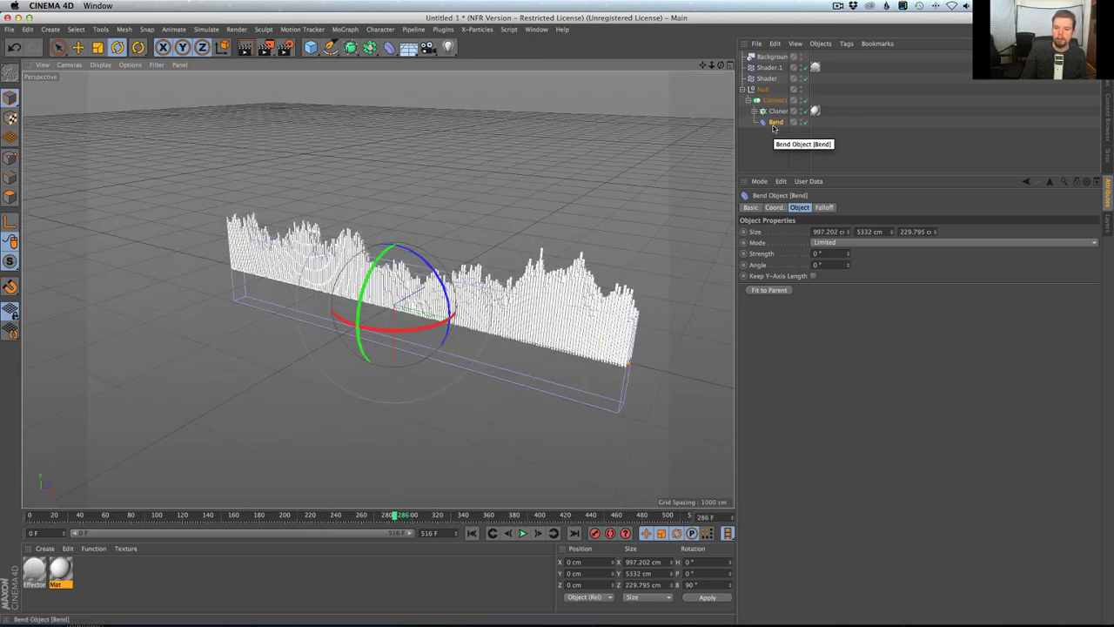
drag(777, 112, 768, 95)
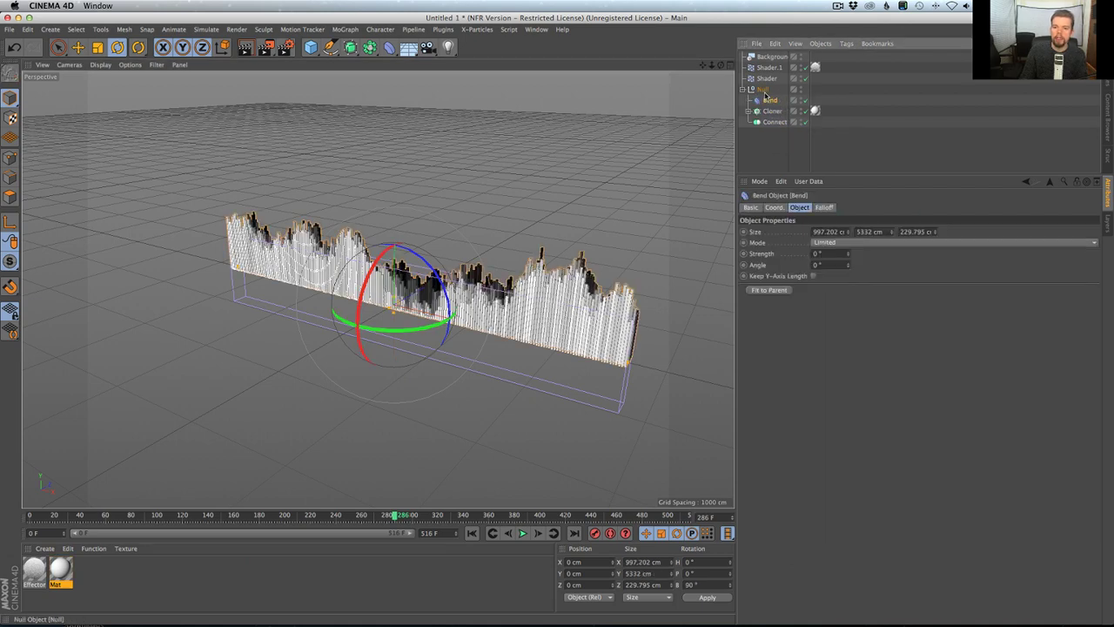
click(773, 121)
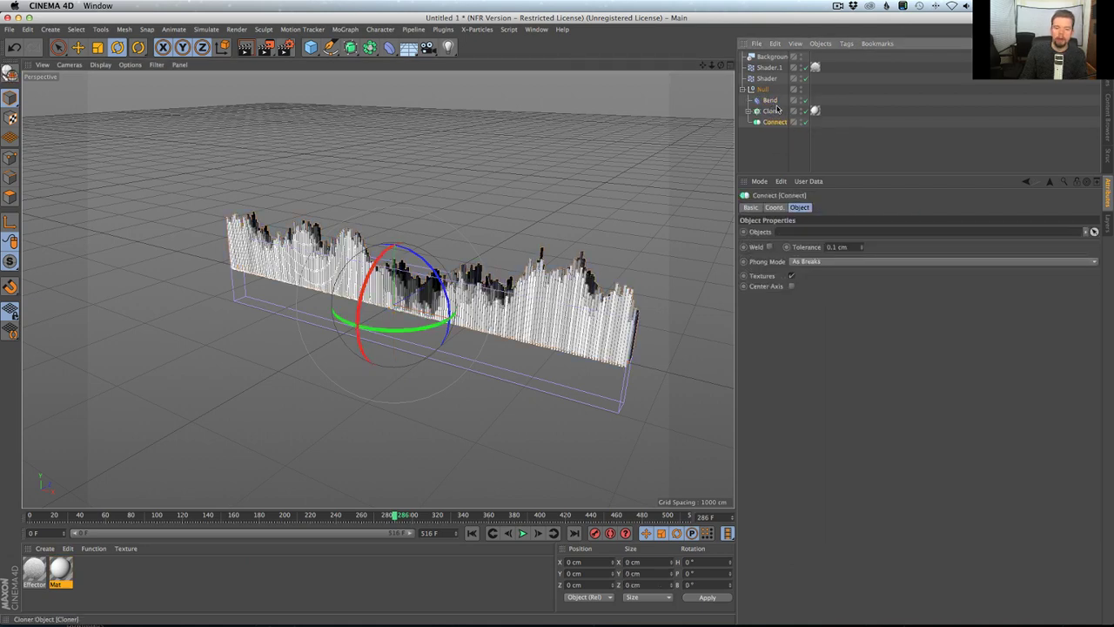
key(Delete)
Step: Move the Bend deformer up to about Y 349 cm so its cage encloses the bars
key(e)
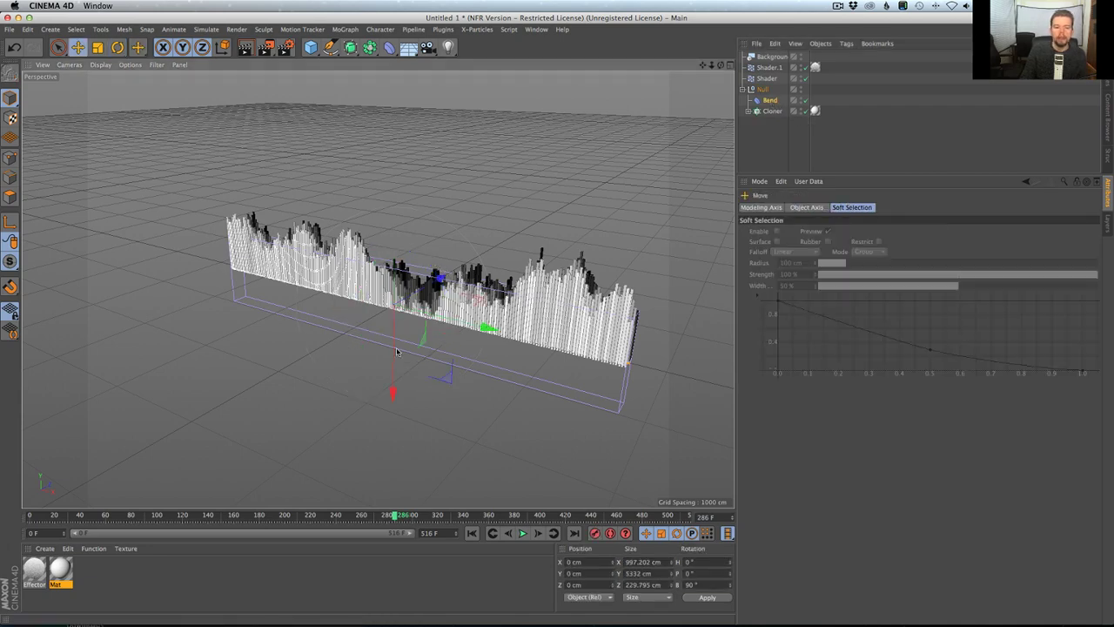
drag(394, 383, 400, 324)
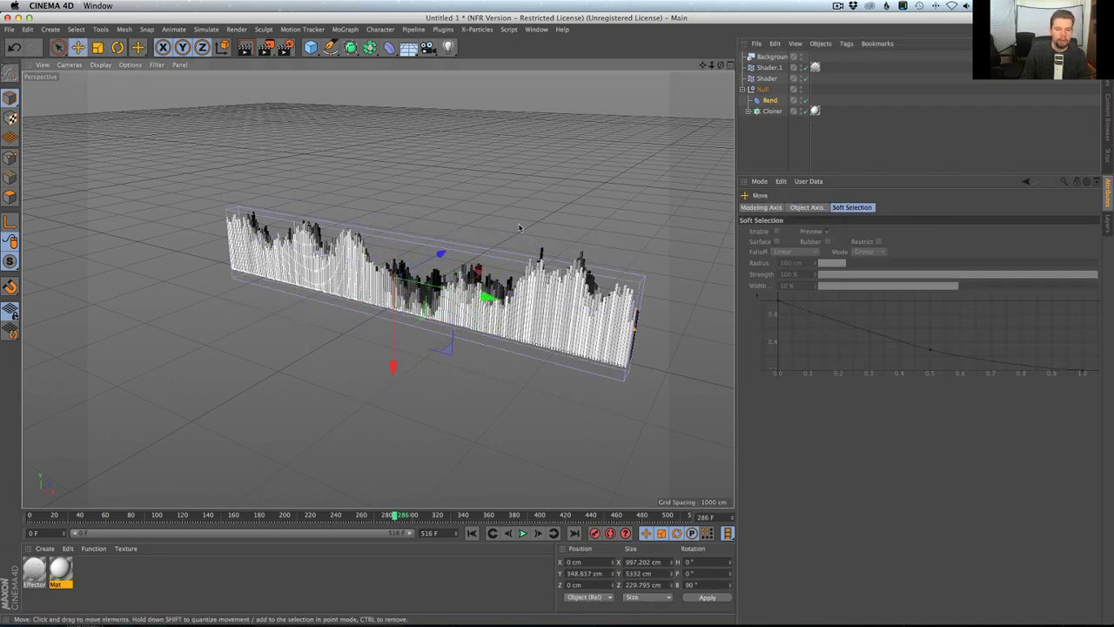
alt+drag(500, 267, 497, 294)
Step: Set the Bend's strength to 26° and its angle to -90°, and preview the render in the viewport
click(768, 101)
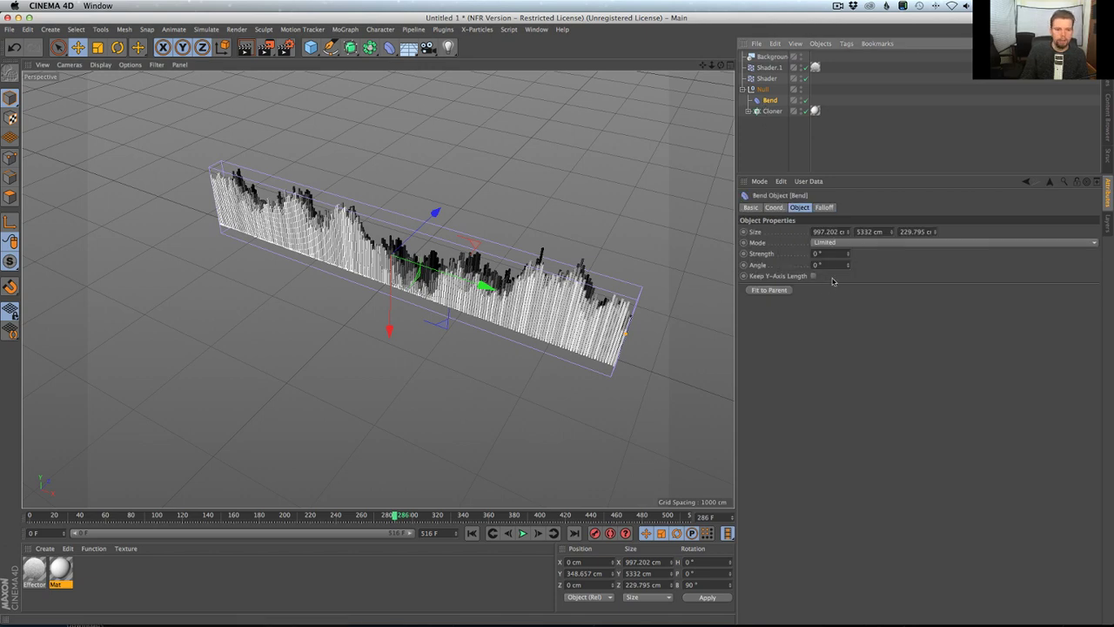
drag(849, 255, 849, 266)
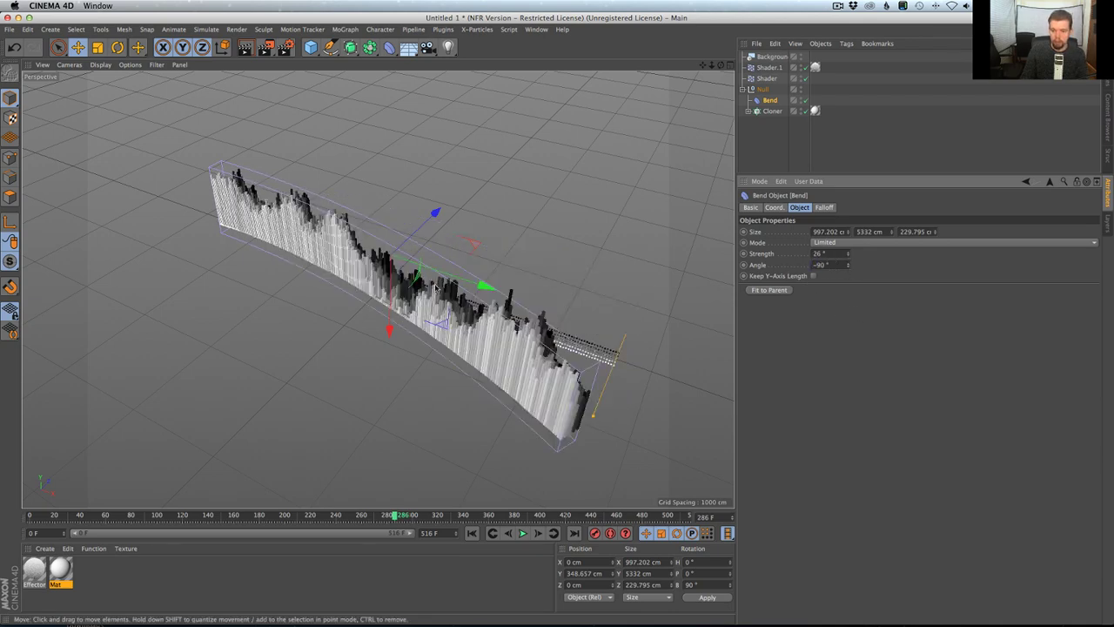
key(super+r)
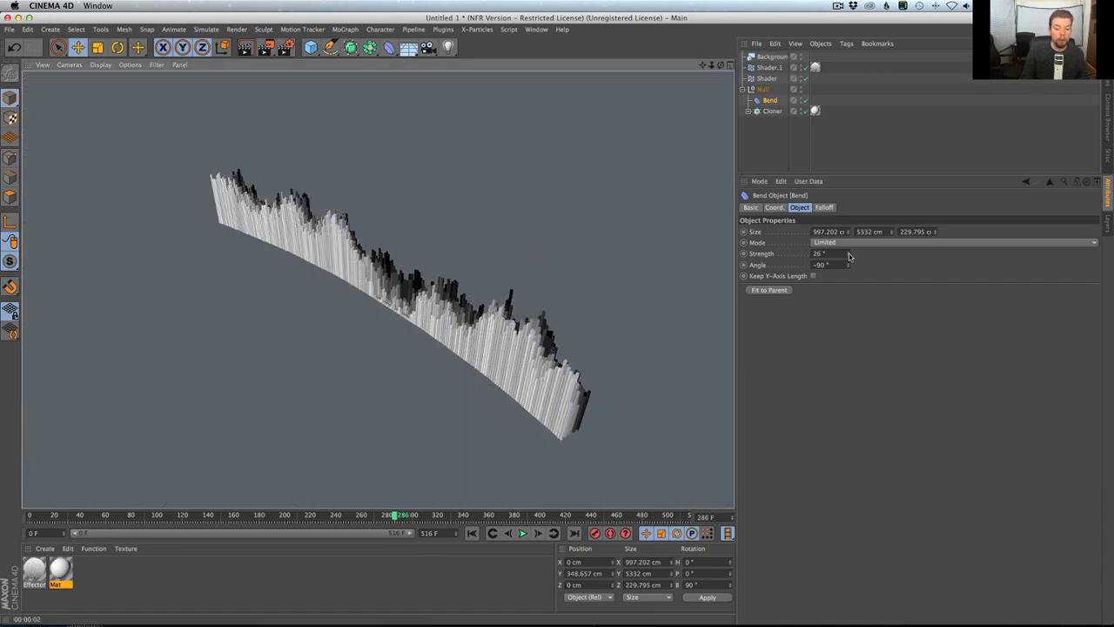
Step: Increase the Bend's strength to 406° and rotate the deformer to a heading of about -3.8°
drag(849, 254, 977, 242)
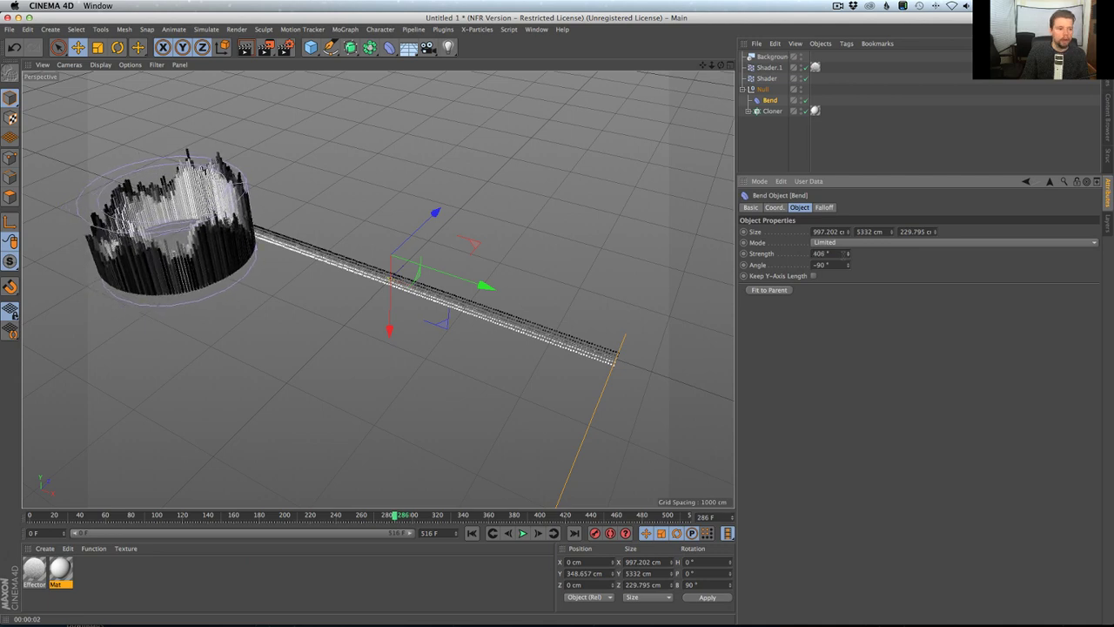
key(r)
drag(418, 293, 412, 294)
Step: Switch the Bend deformer off and set its strength to 0° to inspect the tilted cage against the straight bars
click(806, 101)
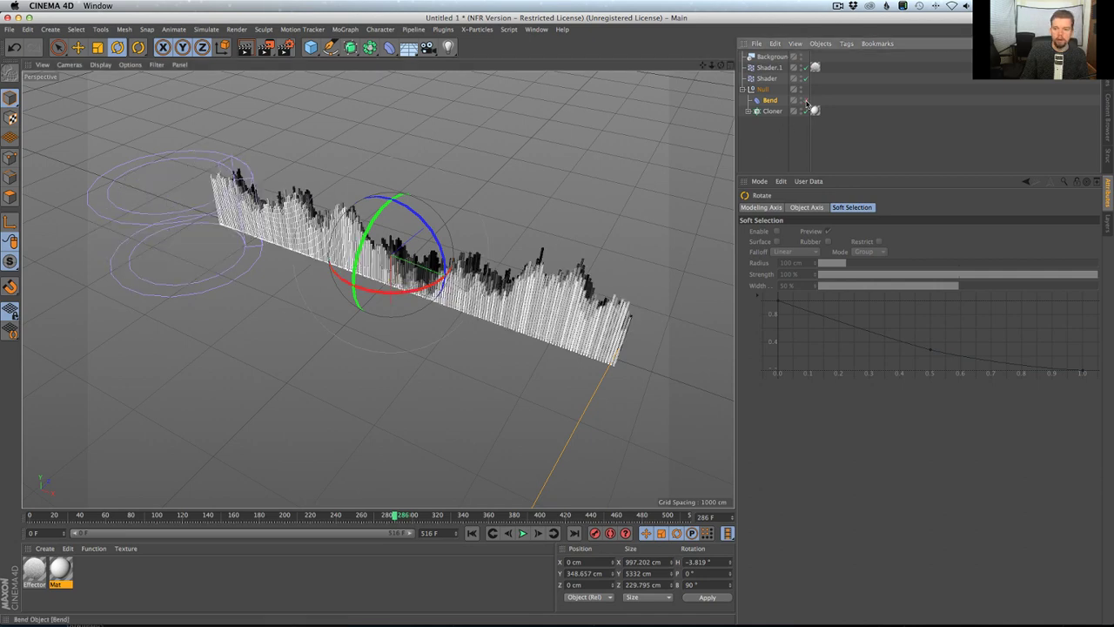
click(771, 102)
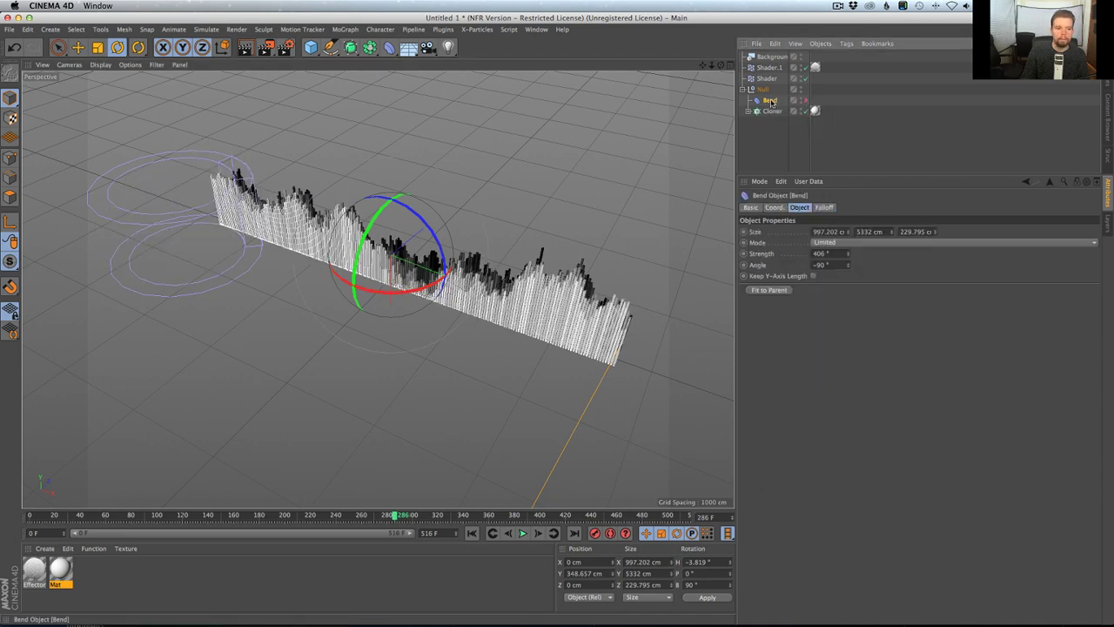
click(831, 254)
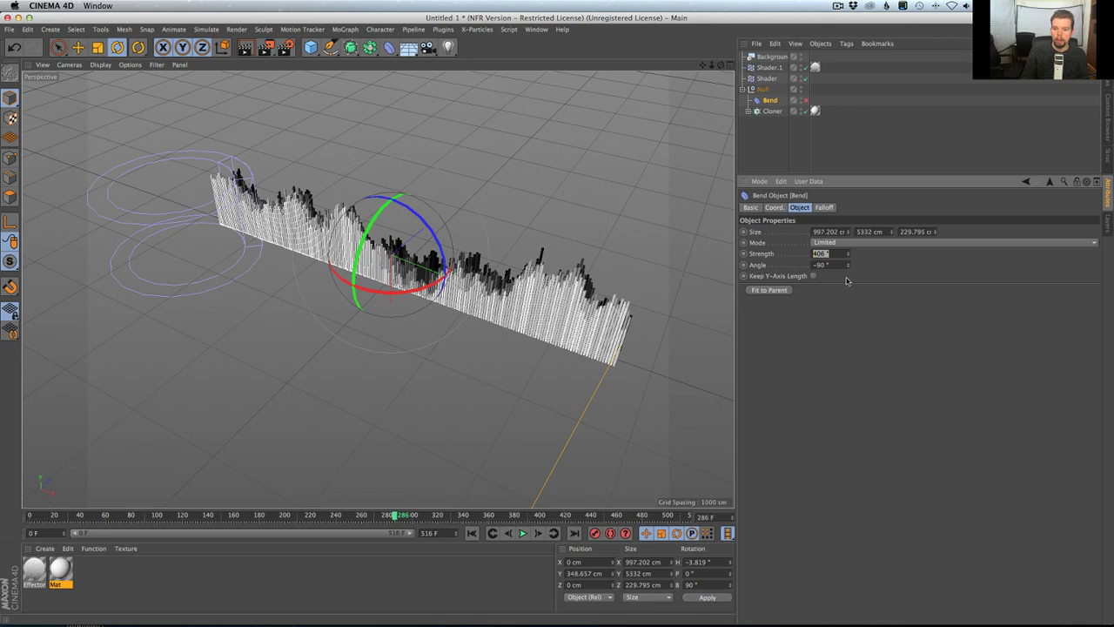
text(0)
key(Return)
alt+drag(562, 265, 516, 268)
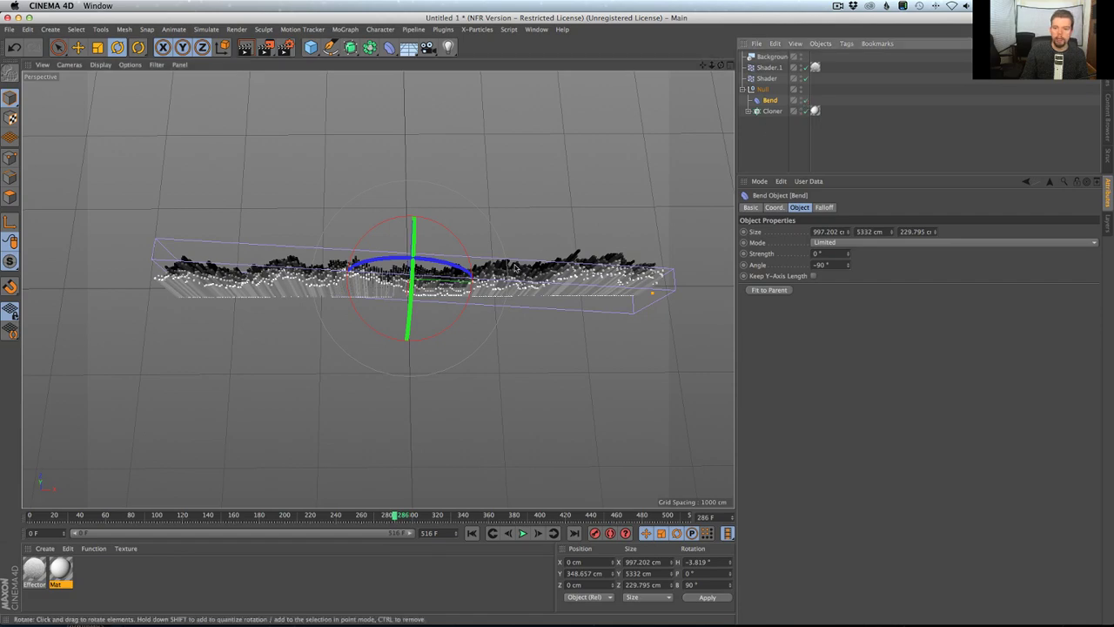
Step: Restore the Bend's strength to 406° and view the curled bars
double_click(821, 253)
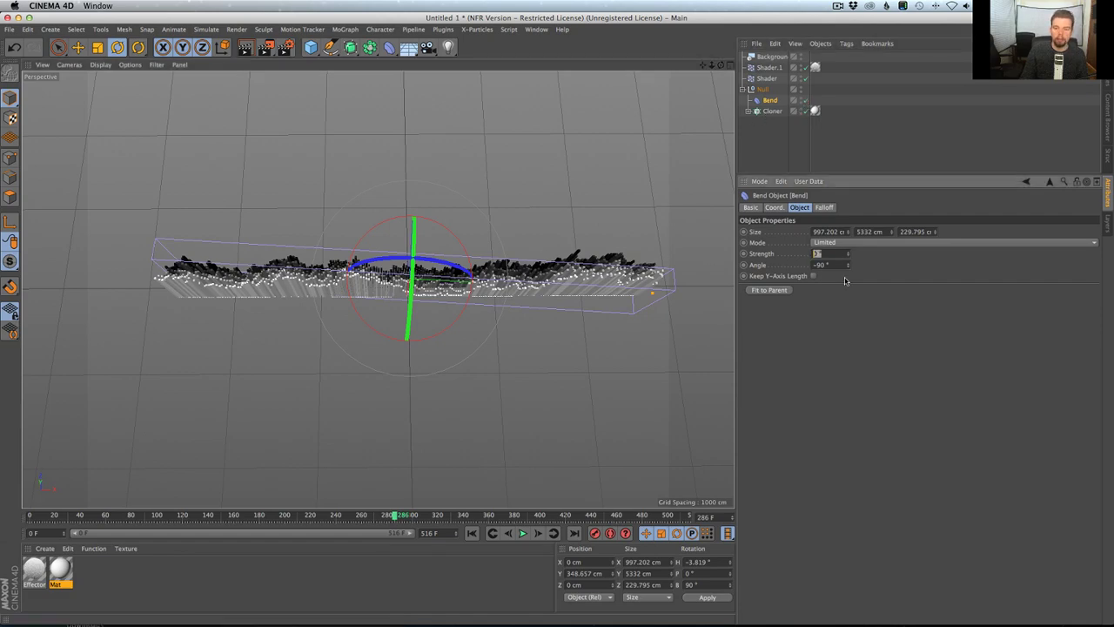
text(406)
key(Return)
alt+drag(394, 312, 418, 244)
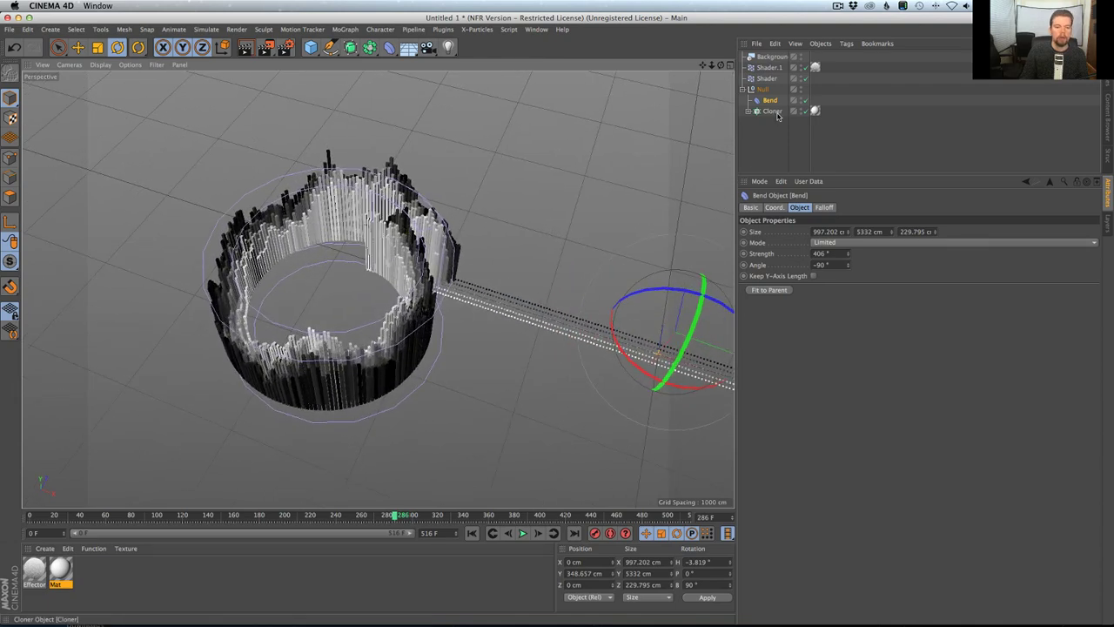
Step: Adjust the Bend's strength to 775° and its heading to about -6.9° to form a spiral of bars
drag(847, 254, 878, 284)
drag(694, 390, 691, 388)
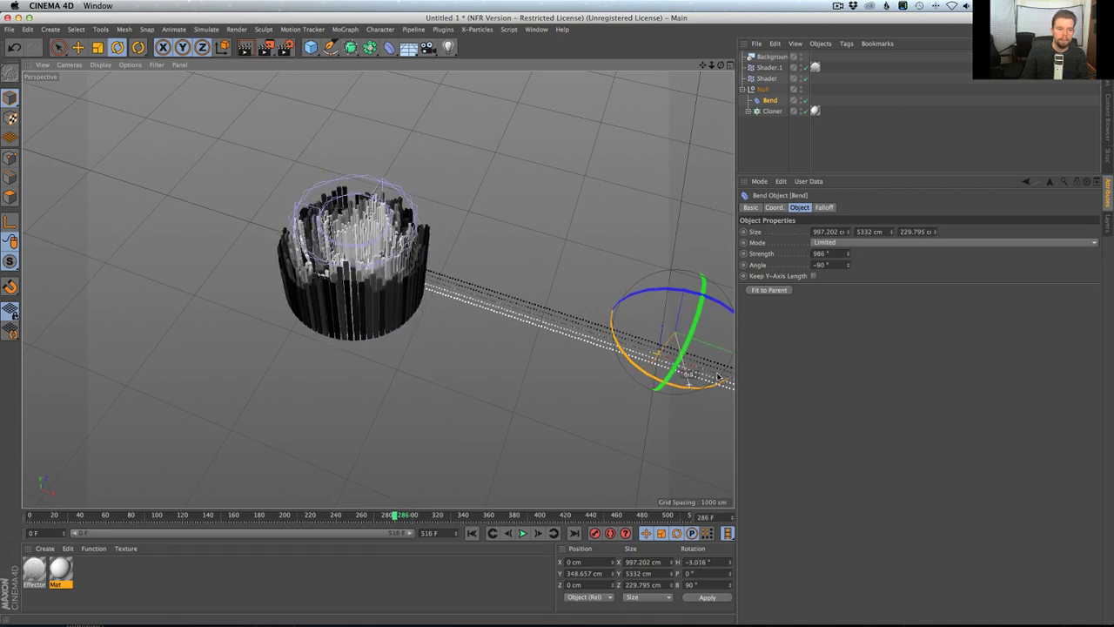
drag(849, 252, 849, 251)
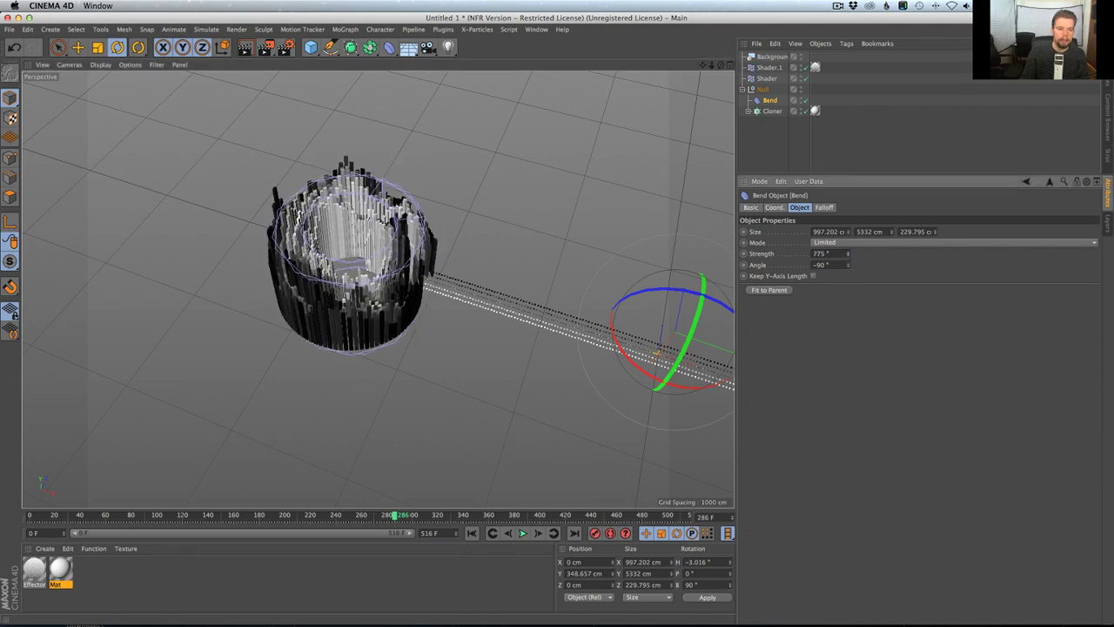
drag(648, 383, 636, 373)
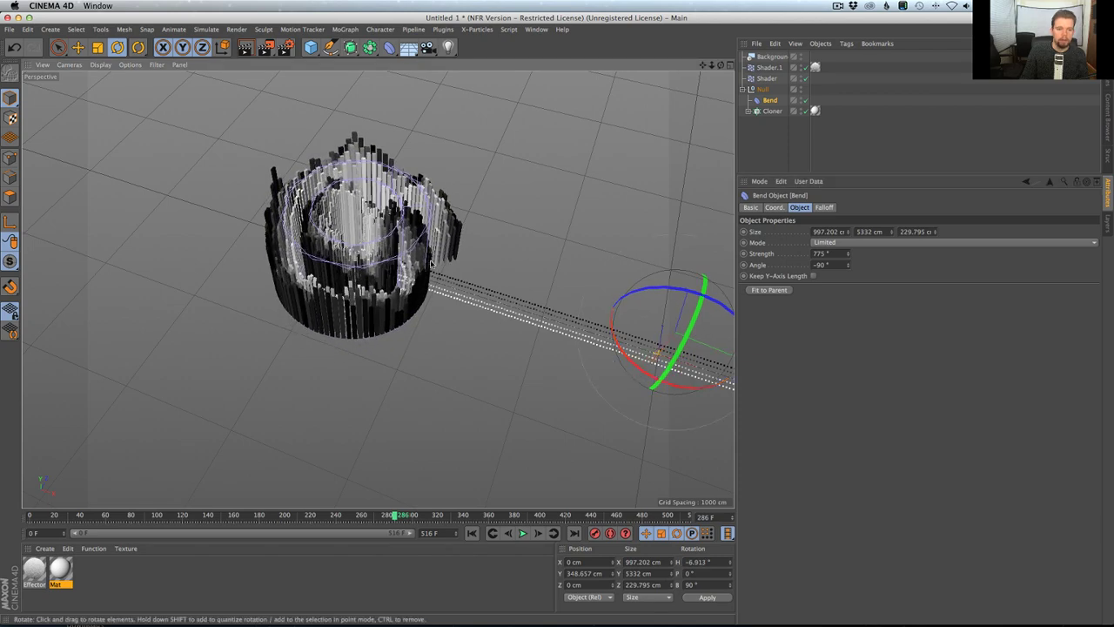
Step: Hide the Bend deformer's cage and frame the spiral of bars up close
alt+drag(557, 348, 505, 320)
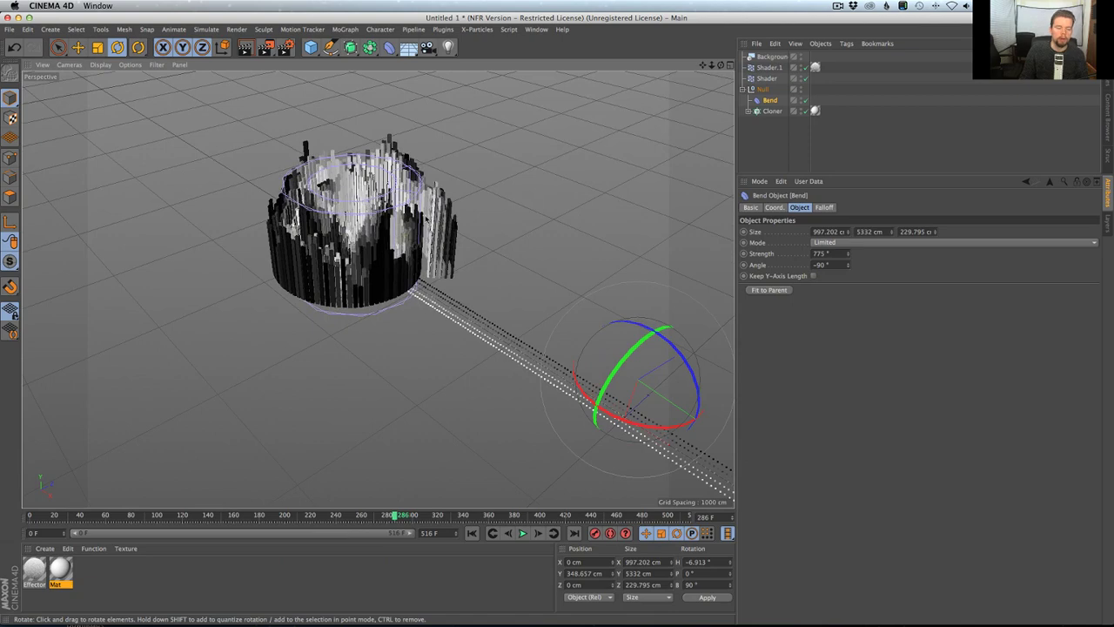
double_click(801, 98)
alt+right_drag(396, 188, 440, 174)
alt+middle_drag(439, 174, 494, 255)
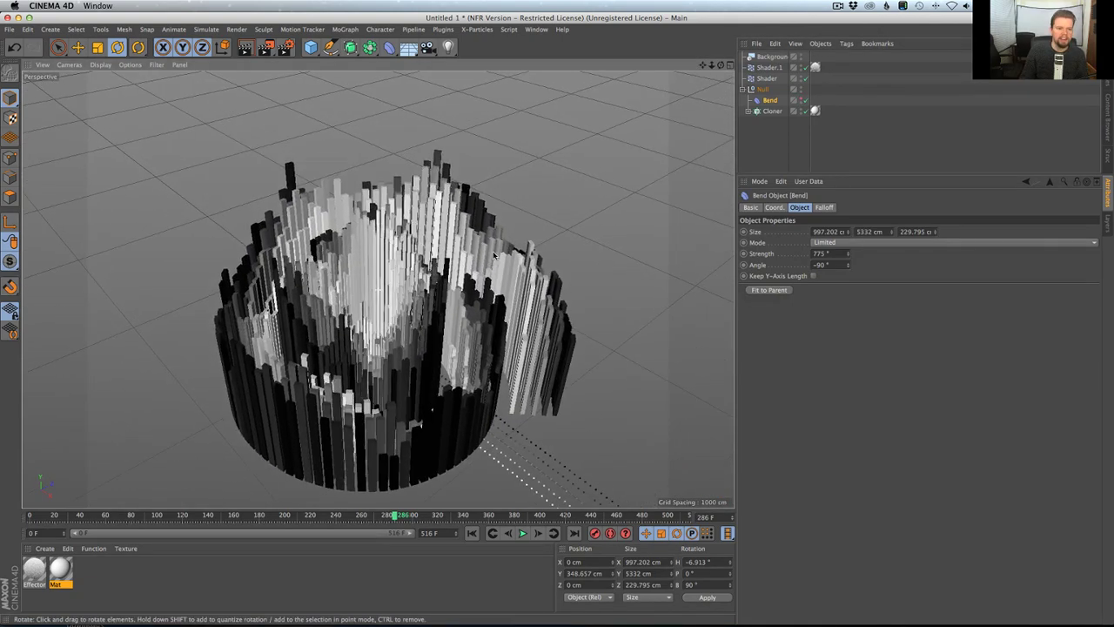
Step: Play the animation from frame 0 and examine the moving spiral of bars from farther away
click(471, 533)
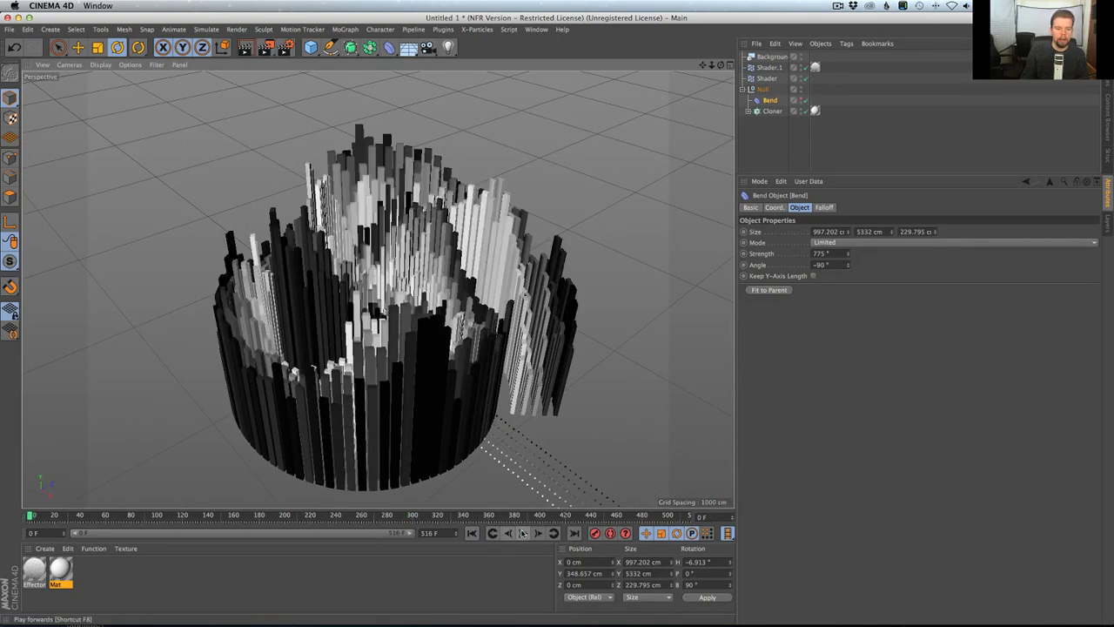
click(522, 532)
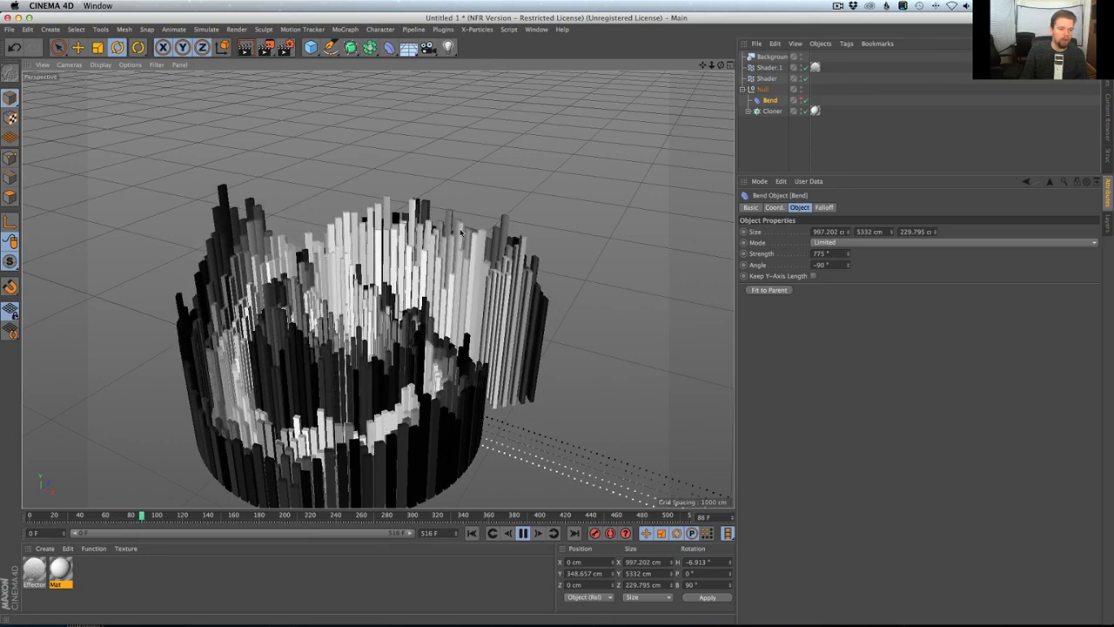
scroll(518, 296, down, 7)
alt+middle_drag(511, 296, 373, 340)
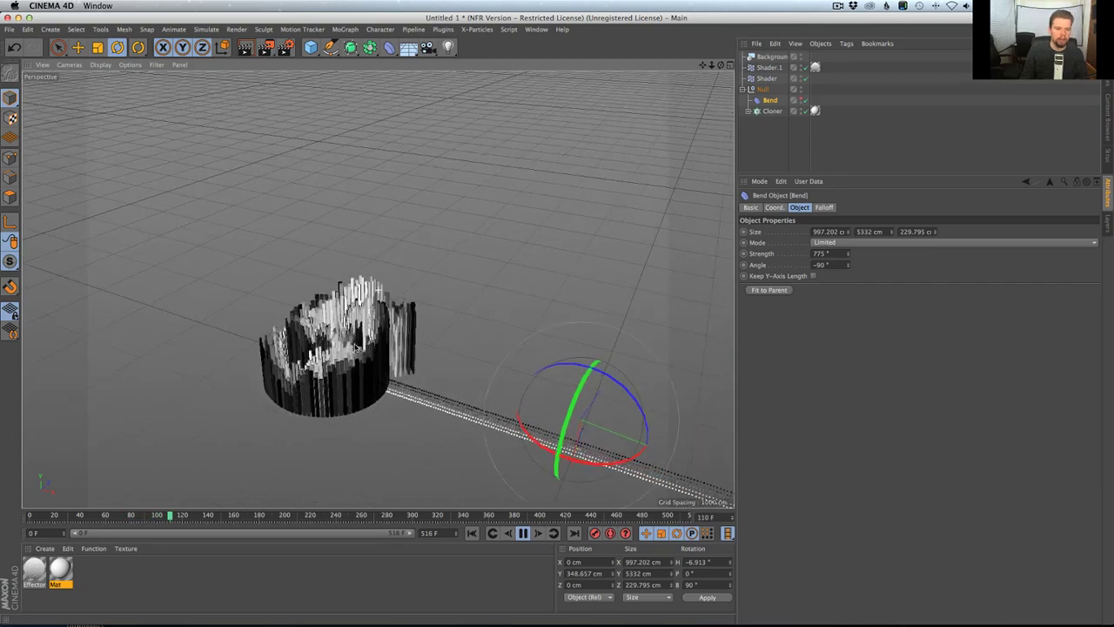
Step: Examine the playing spiral of bars up close from several angles
scroll(369, 342, up, 1)
alt+right_drag(369, 341, 440, 324)
alt+drag(344, 320, 409, 324)
scroll(413, 344, down, 4)
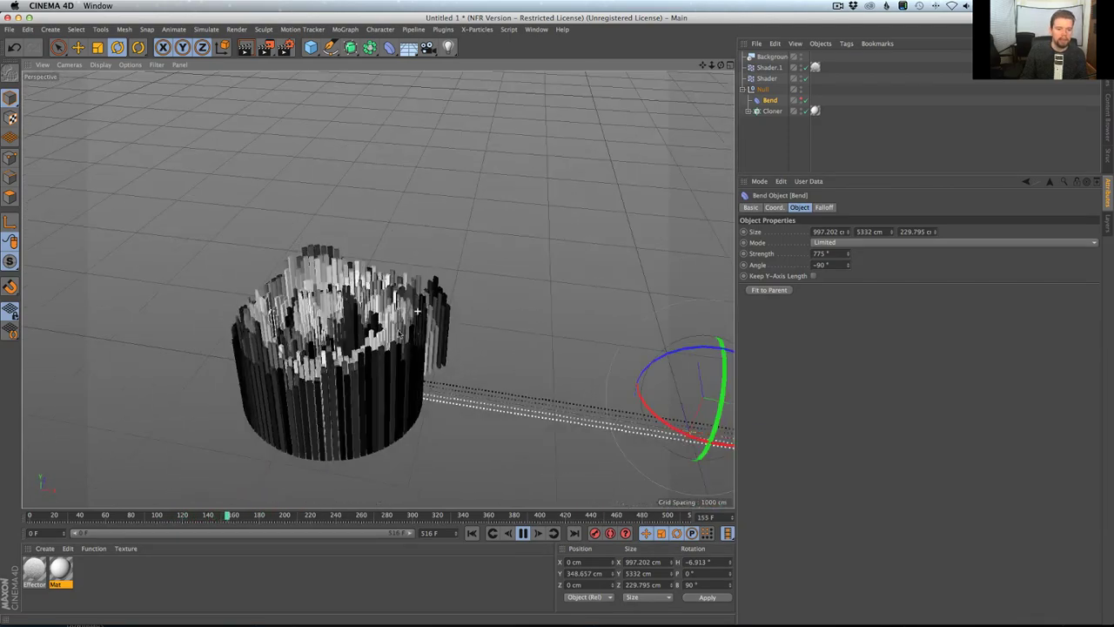
alt+middle_drag(447, 321, 385, 297)
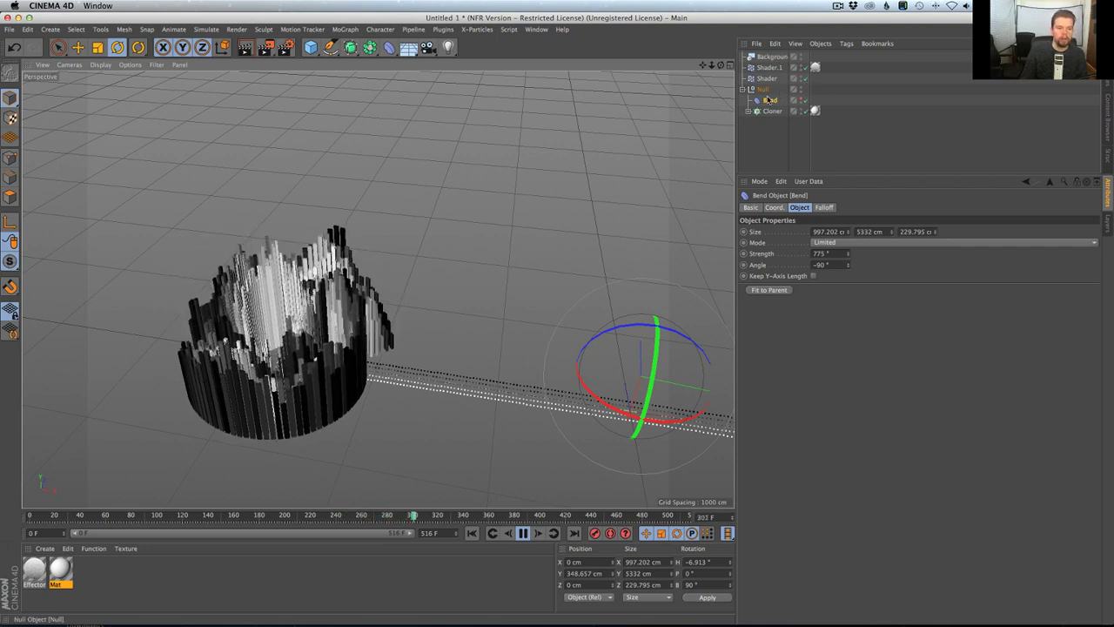
Step: Compare the playing bars with the Bend deformer disabled and enabled, and return the stopped animation to frame 0
click(803, 100)
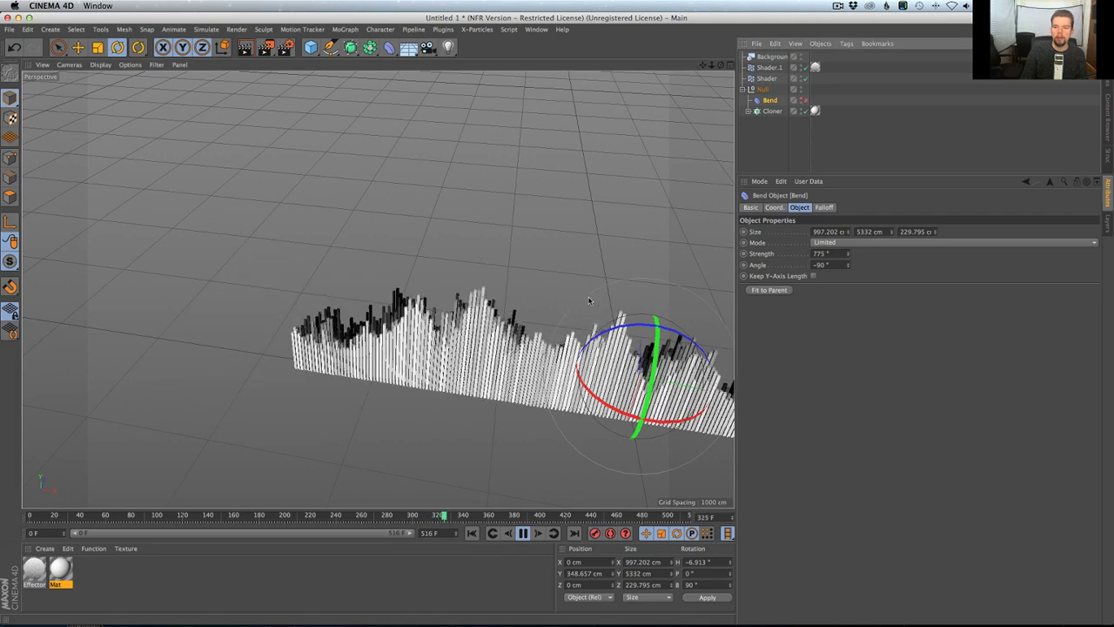
scroll(588, 301, down, 3)
alt+middle_drag(589, 300, 331, 300)
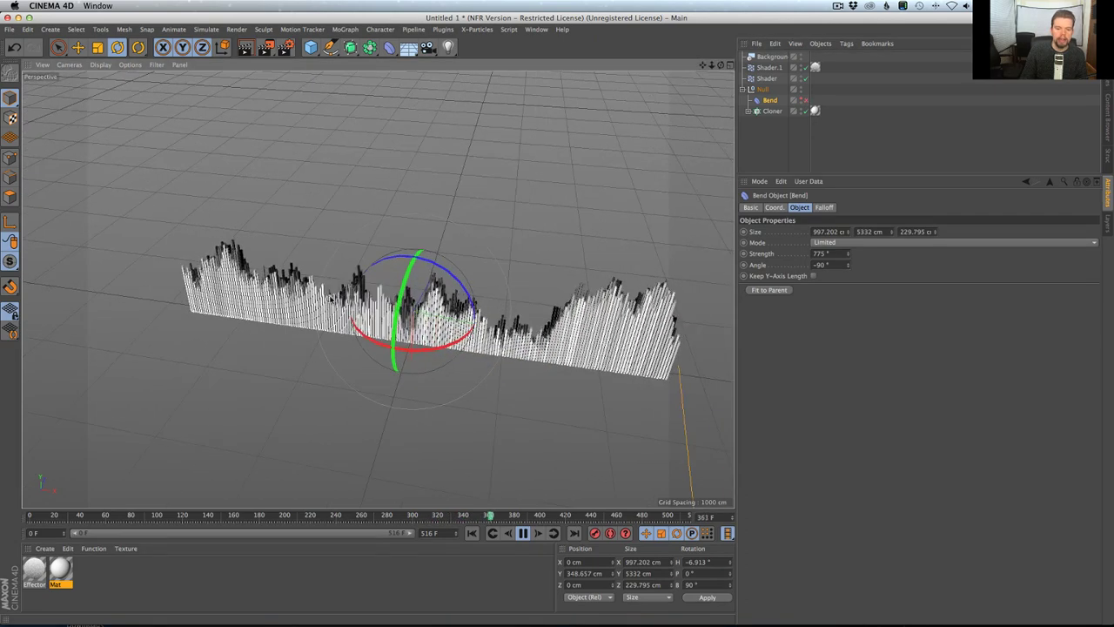
click(803, 100)
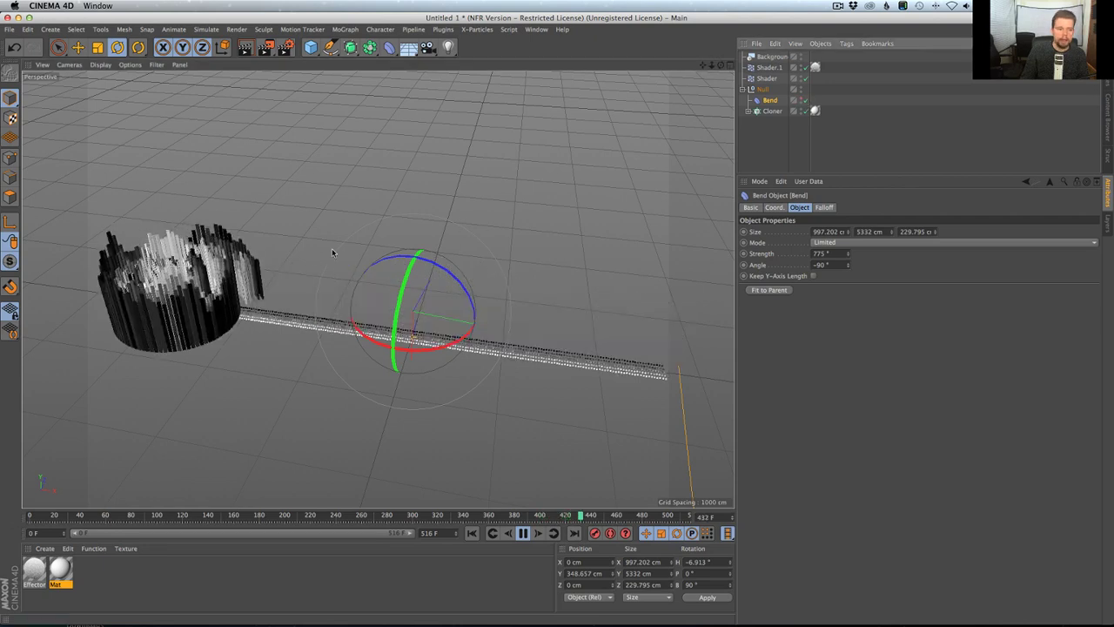
click(522, 532)
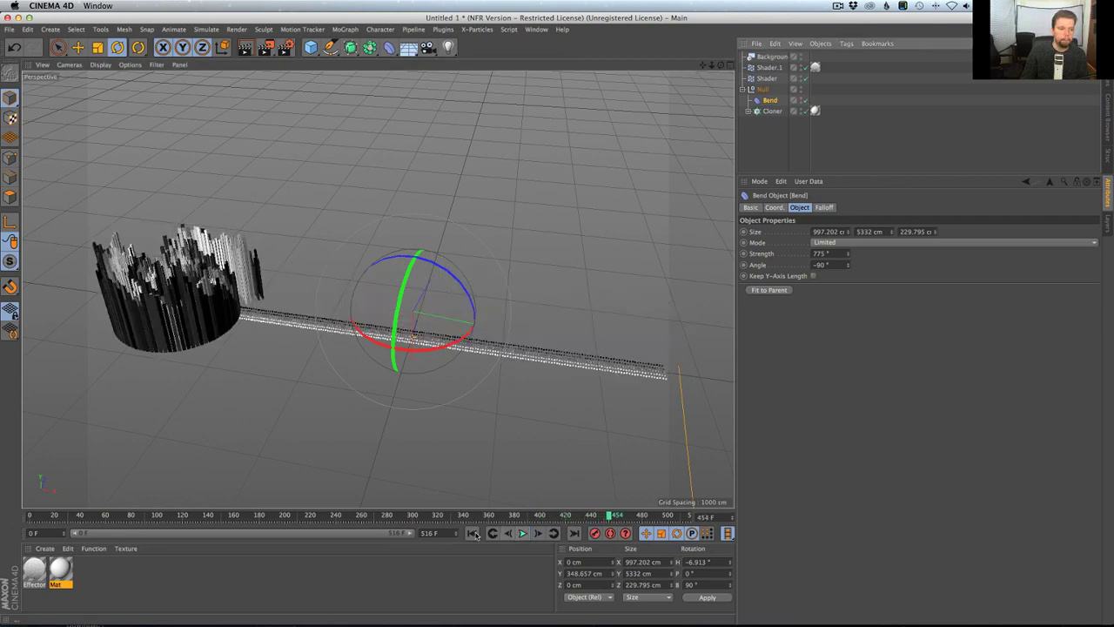
click(473, 534)
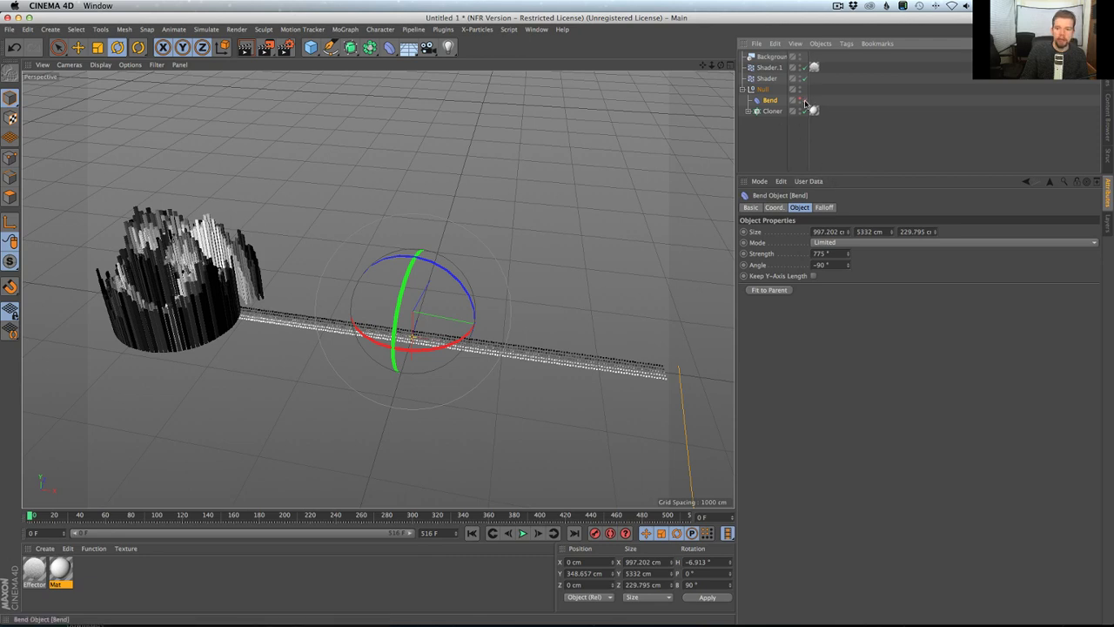
Step: Inspect the straight row of bars up to frame 46 with the Bend disabled, and re-enable it to examine the spiral from above
click(802, 100)
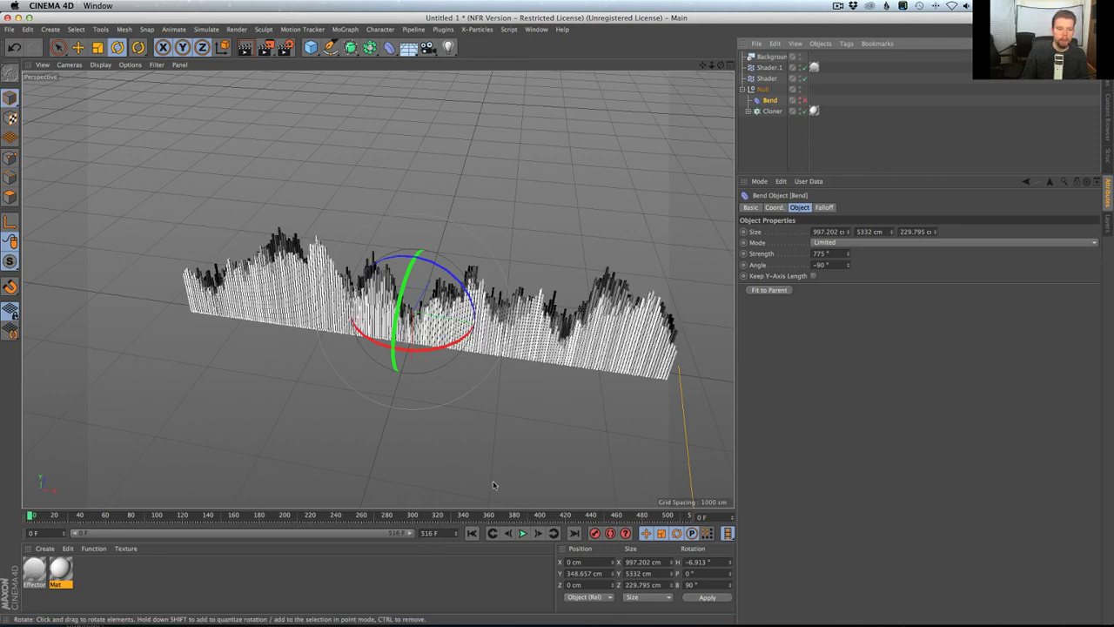
drag(73, 515, 87, 515)
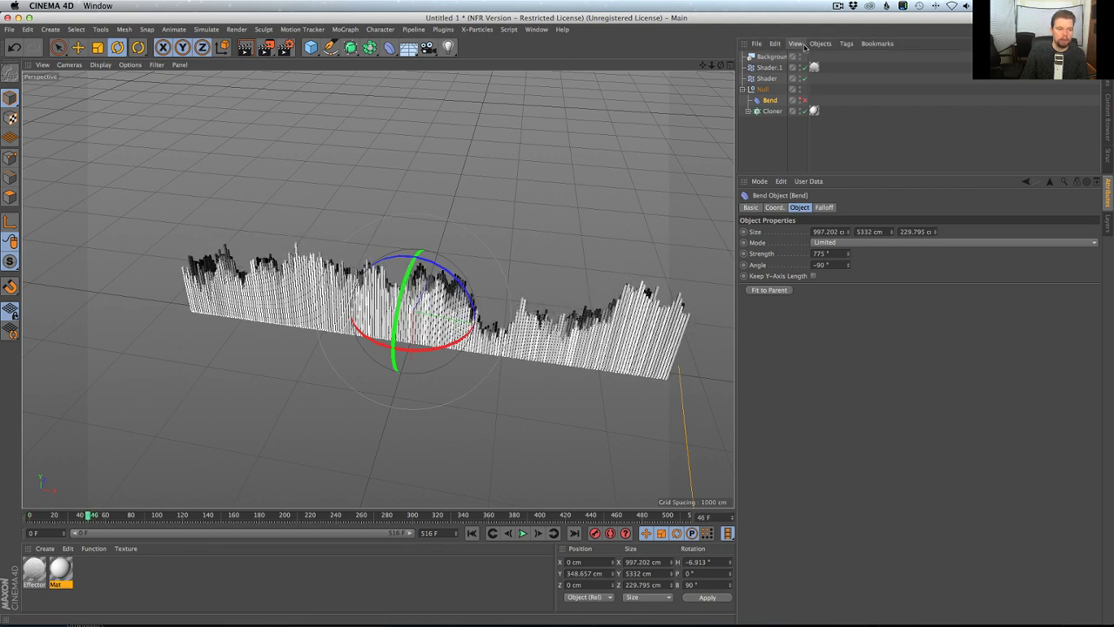
click(803, 101)
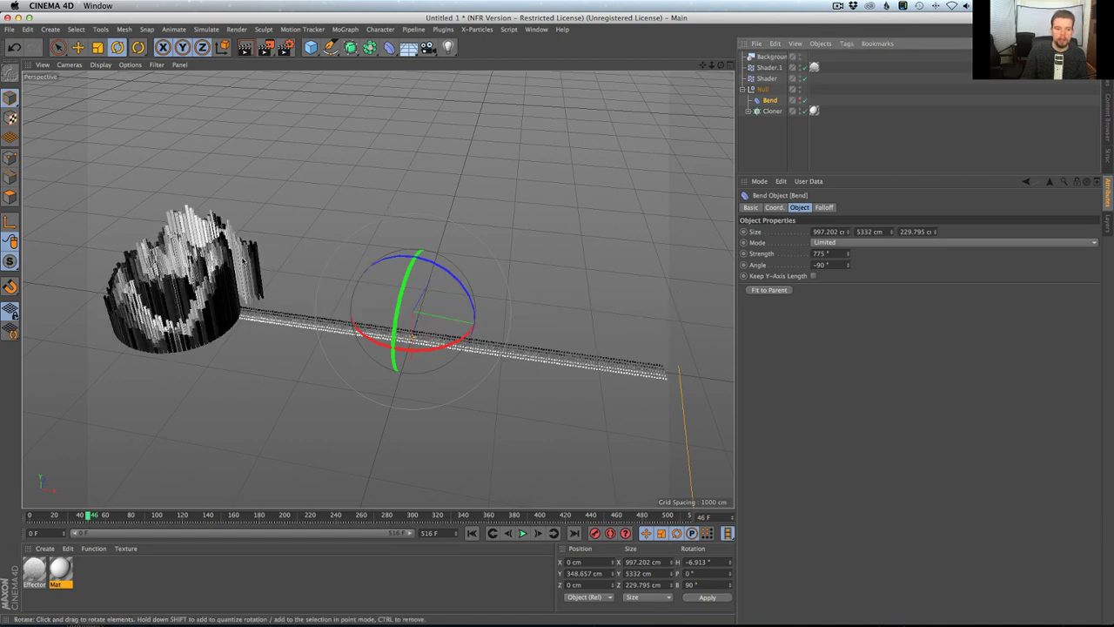
alt+drag(245, 255, 233, 296)
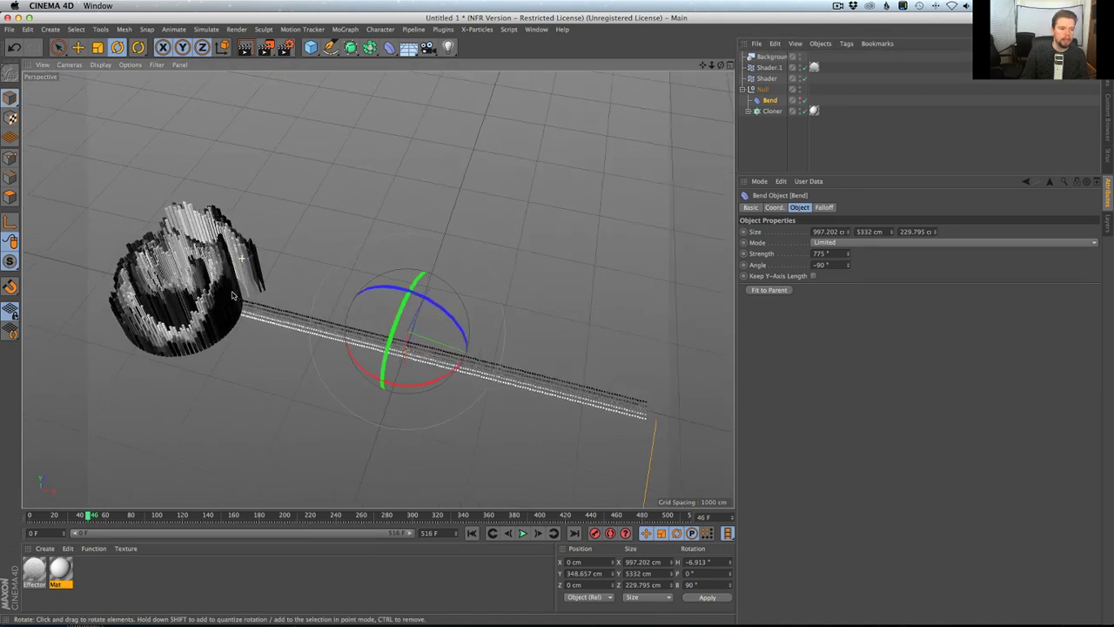
alt+right_drag(232, 296, 339, 277)
alt+drag(201, 249, 230, 253)
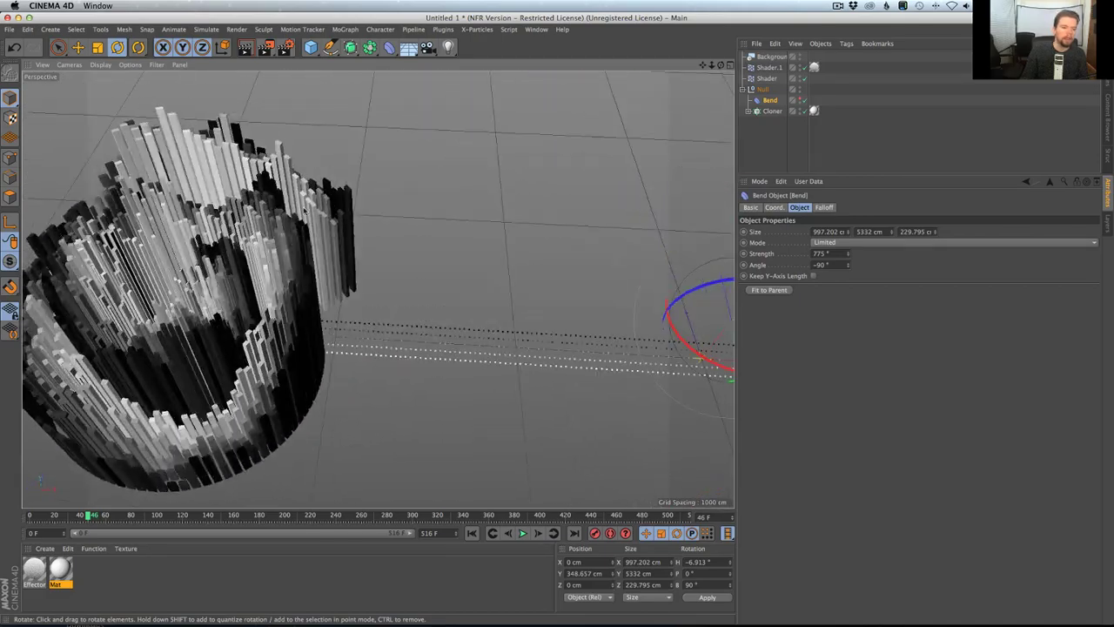
scroll(352, 217, down, 6)
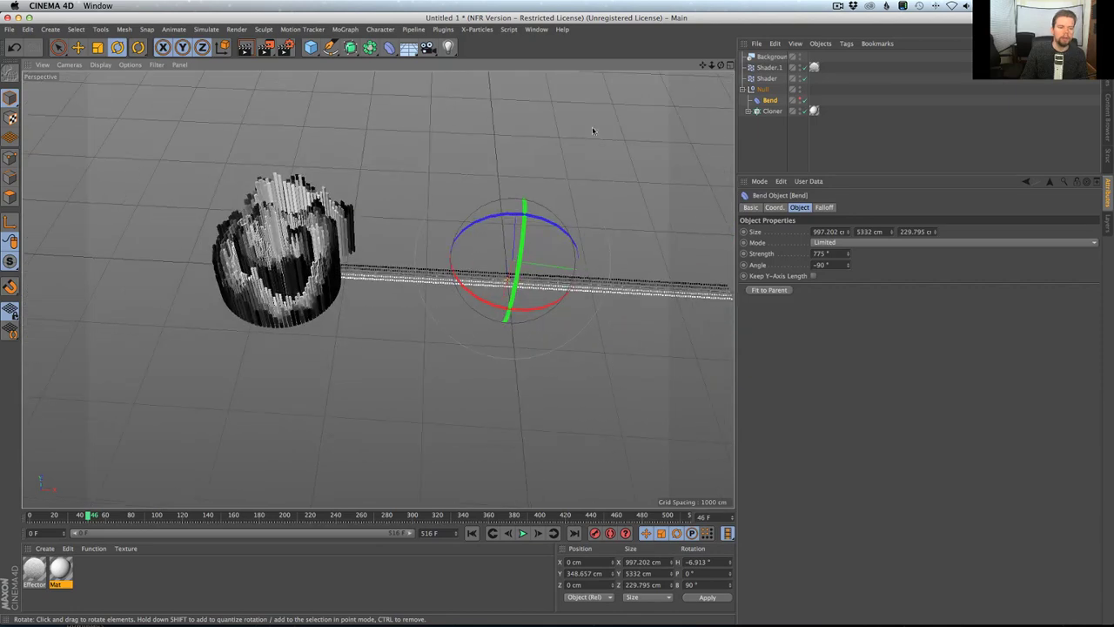
Step: Disable the Bend deformer and review the transform and shading settings of the Shader effector scaling the straight row of bars
click(805, 100)
alt+middle_drag(578, 219, 356, 284)
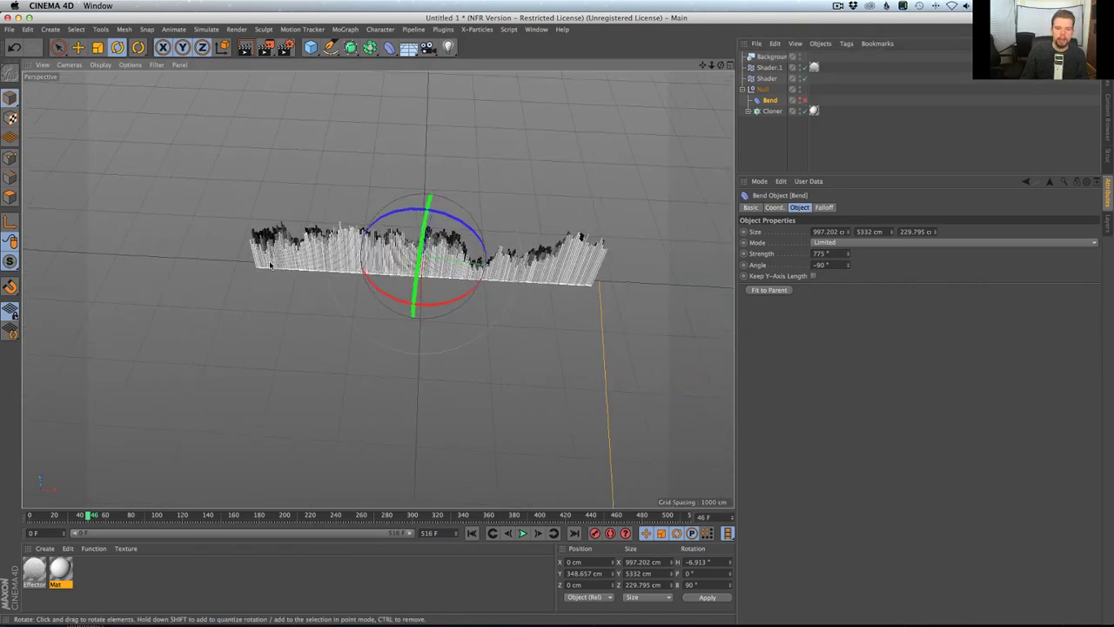
alt+drag(270, 265, 249, 256)
scroll(305, 230, up, 3)
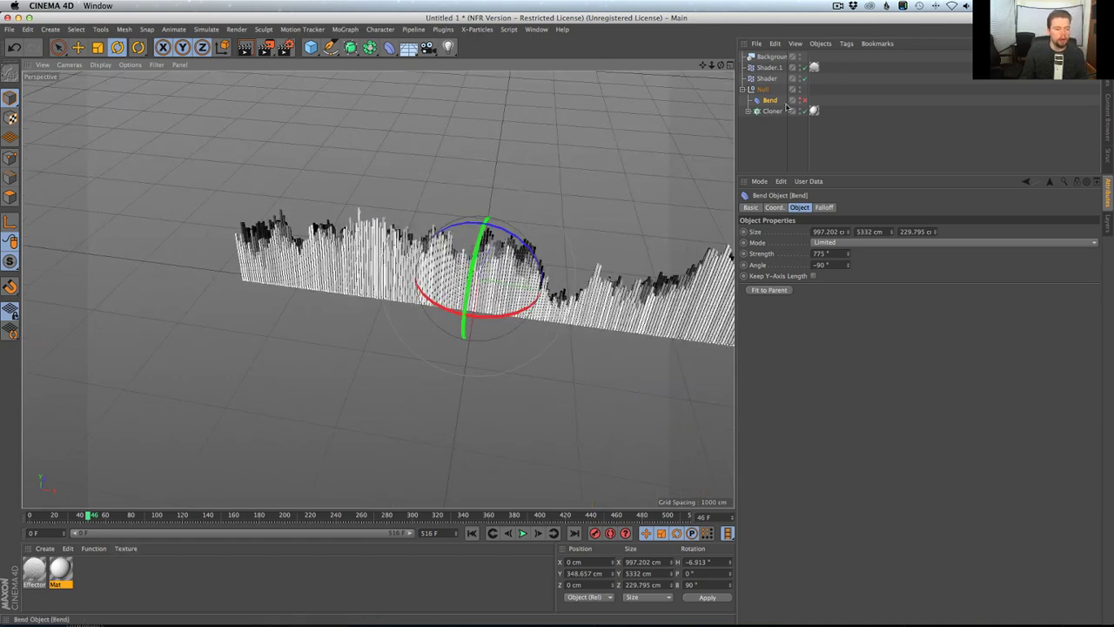
click(767, 79)
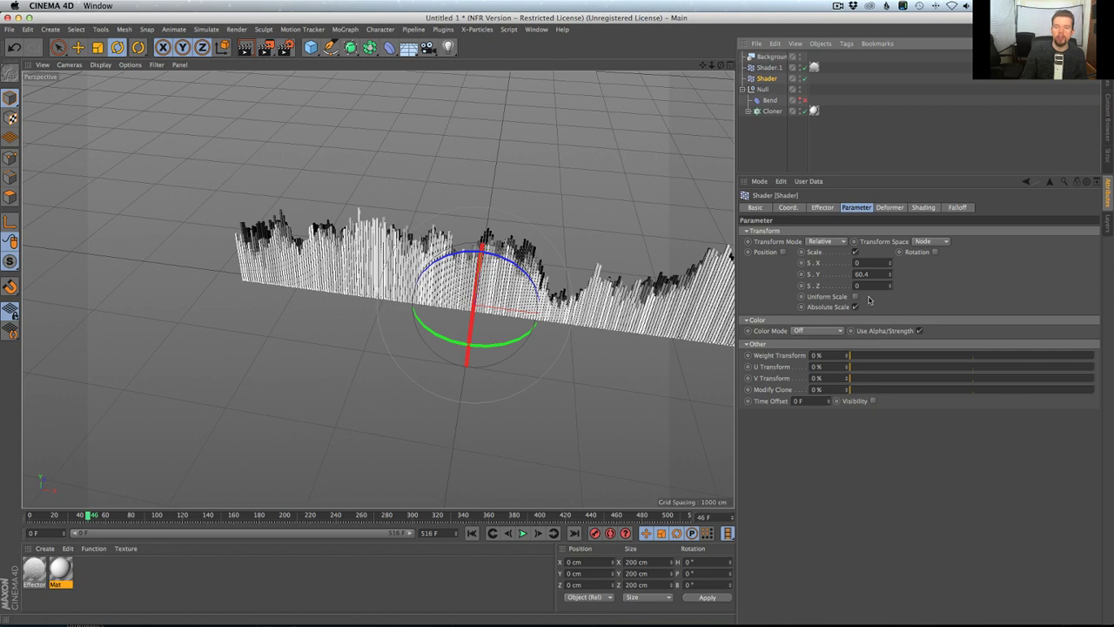
click(921, 208)
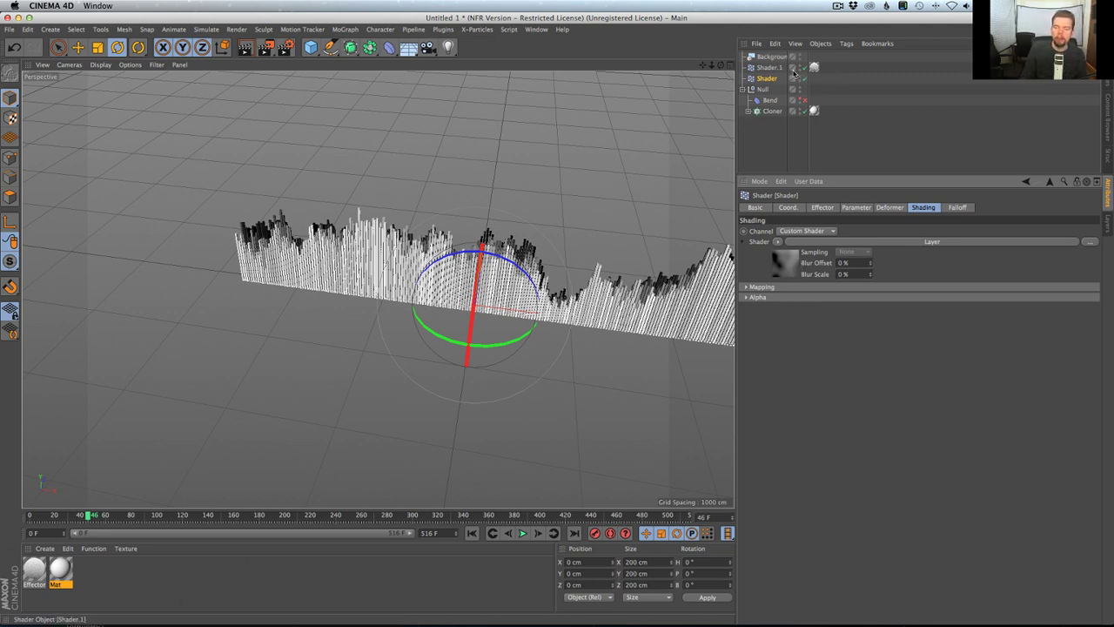
Step: Add a Plain effector to the Cloner, disable its position influence, and enable scaling to stretch the bars in Y
click(770, 112)
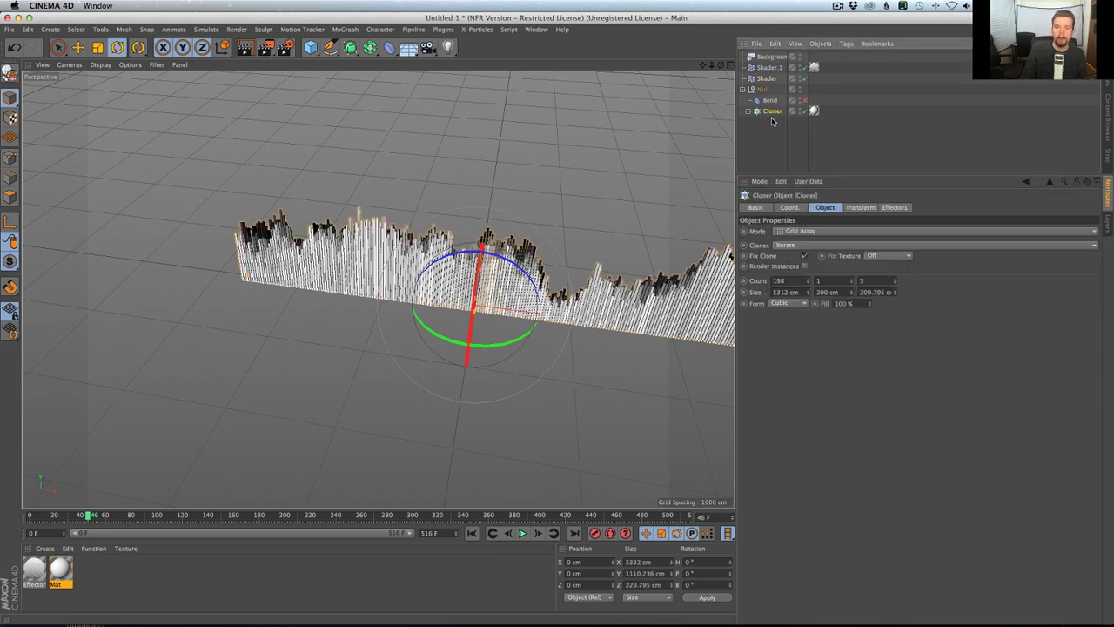
click(475, 29)
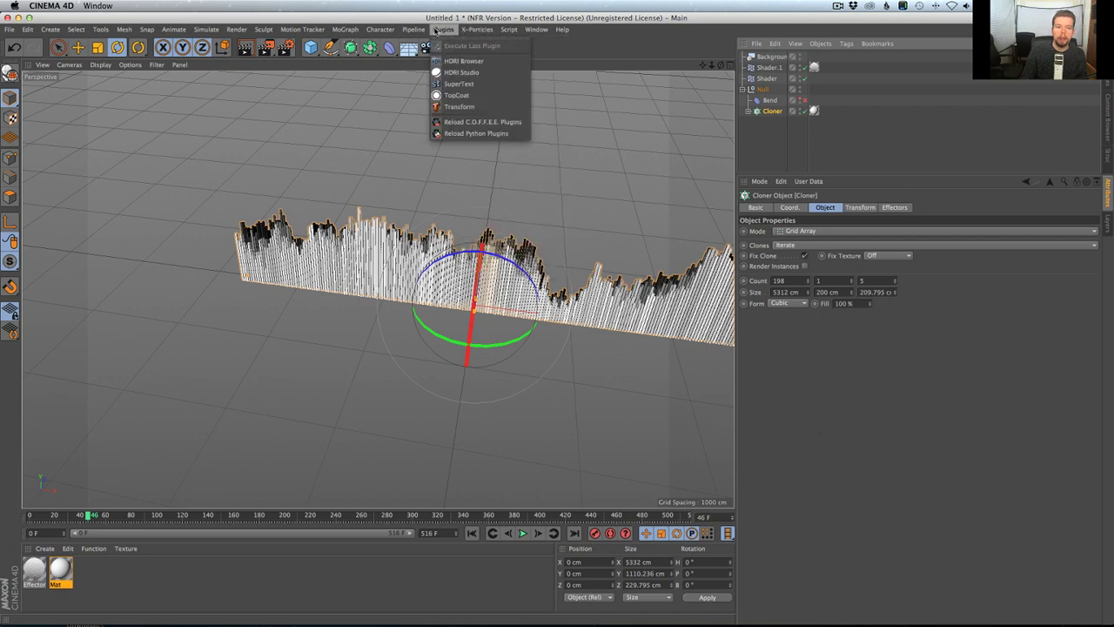
mouse_move(351, 31)
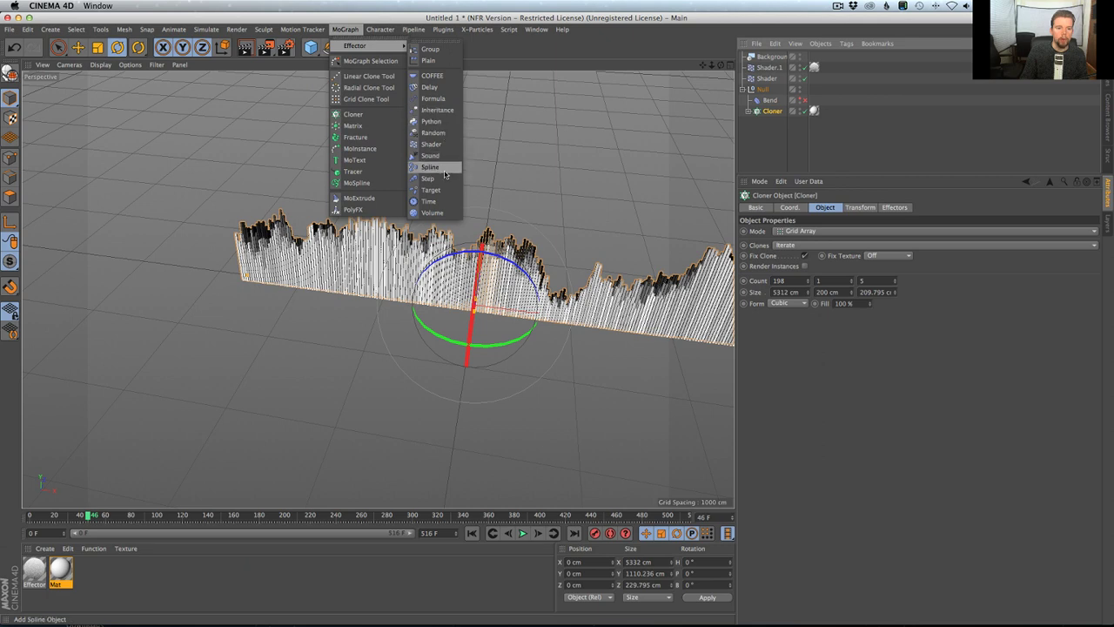
click(430, 61)
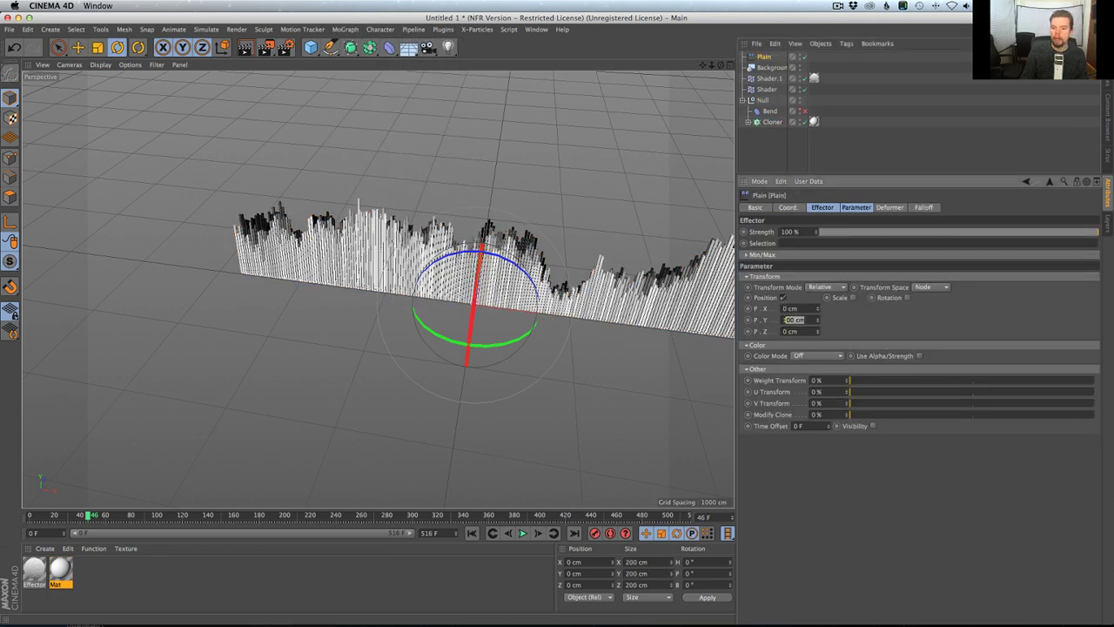
click(784, 298)
click(829, 298)
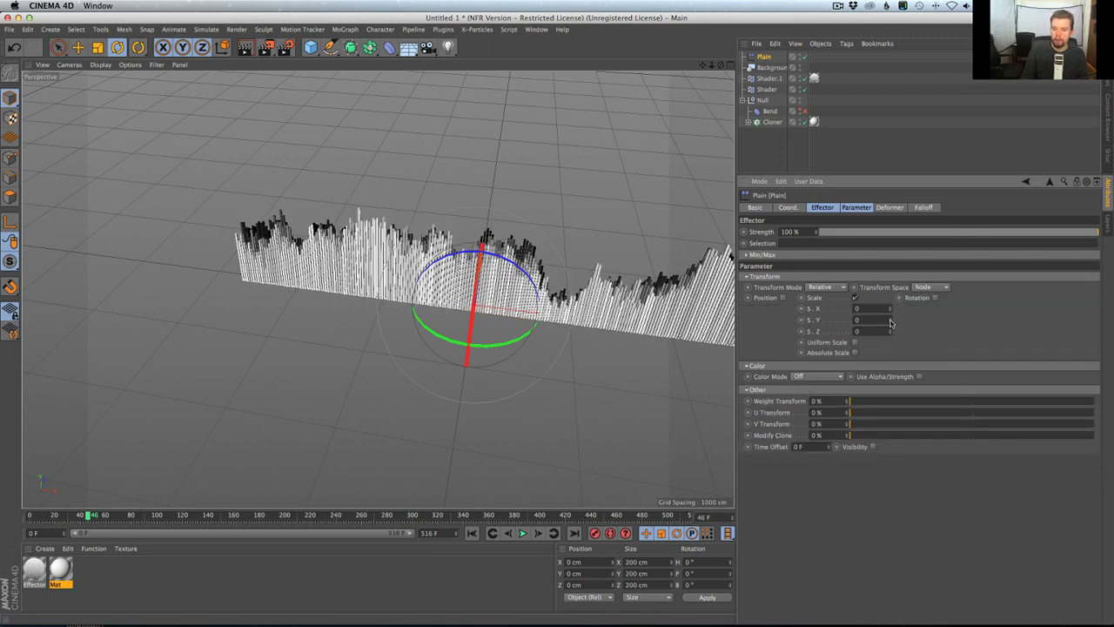
drag(890, 323, 890, 323)
Step: Give the Plain effector a Linear falloff oriented along +X with the falloff amount set to 100%
click(924, 208)
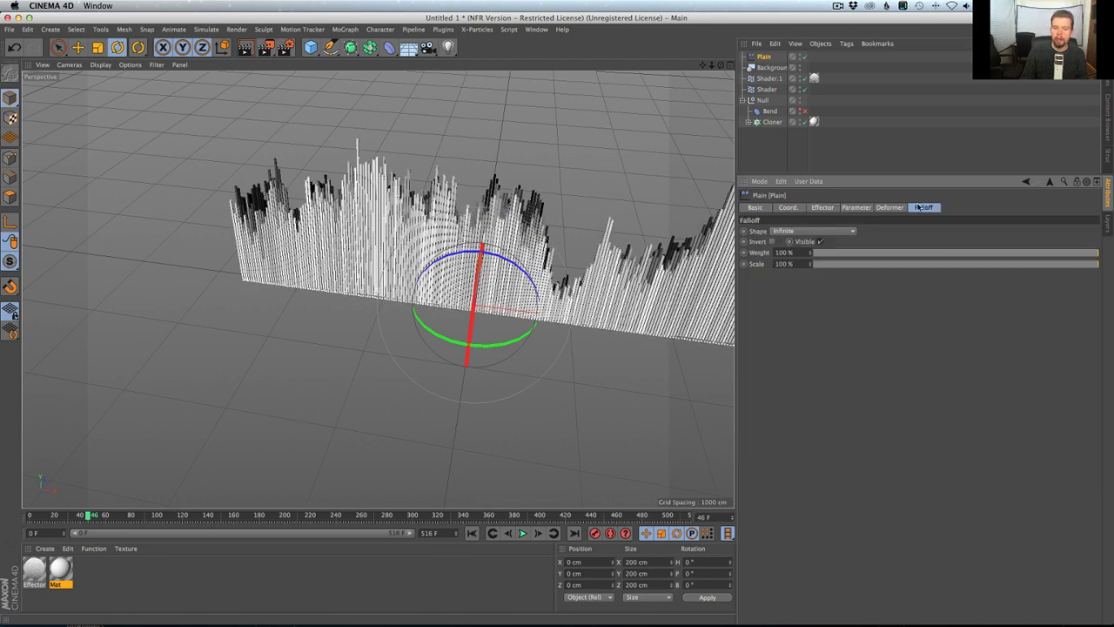
click(833, 232)
click(806, 304)
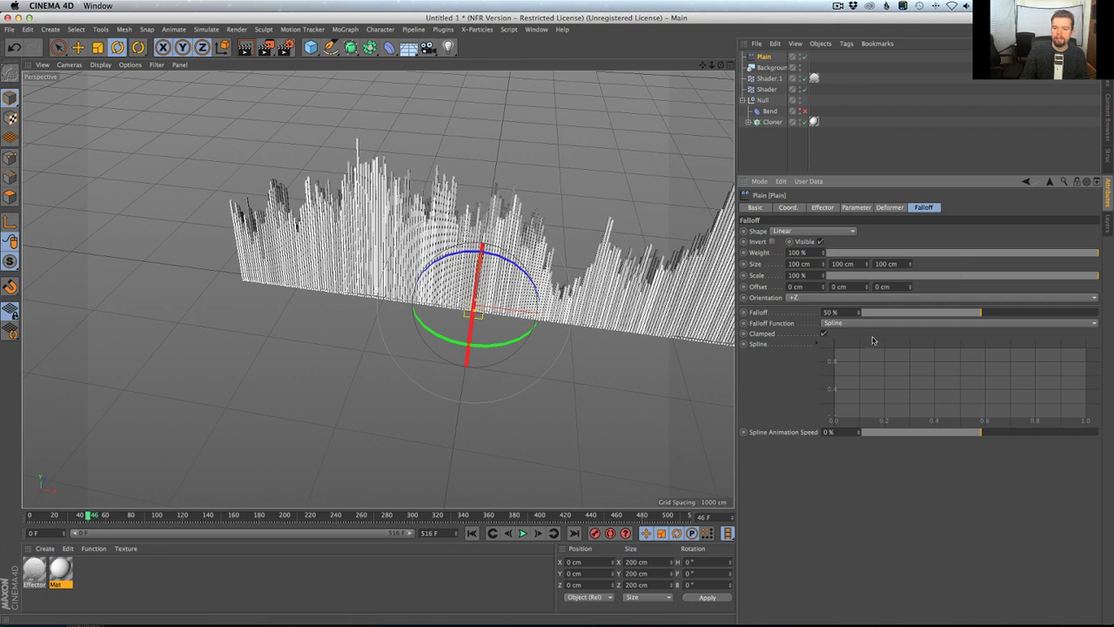
click(796, 298)
click(802, 314)
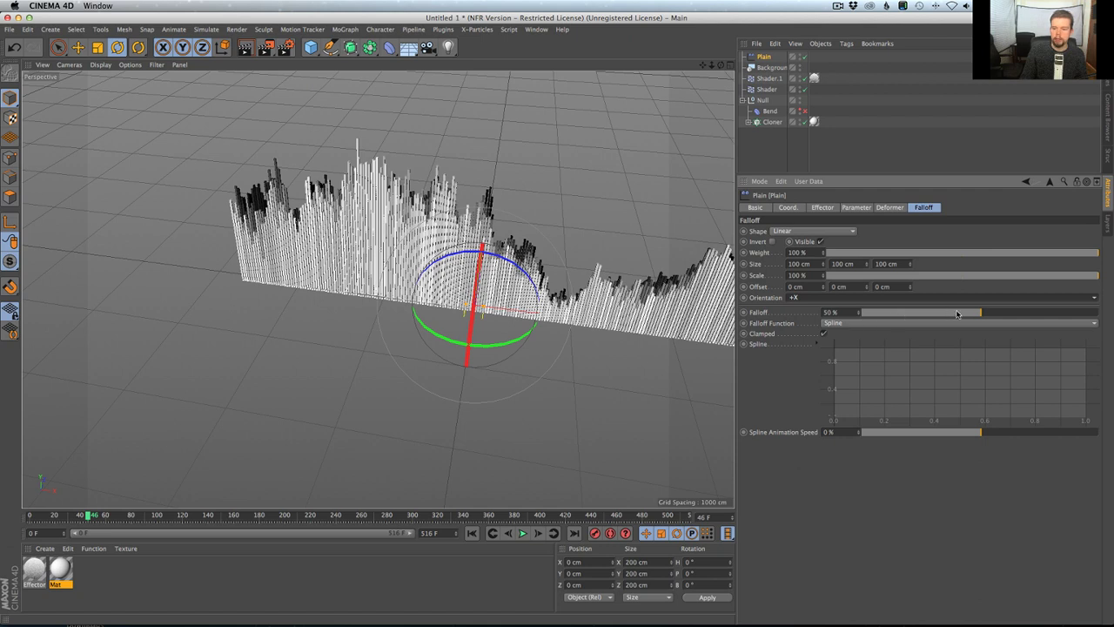
drag(957, 314, 1099, 313)
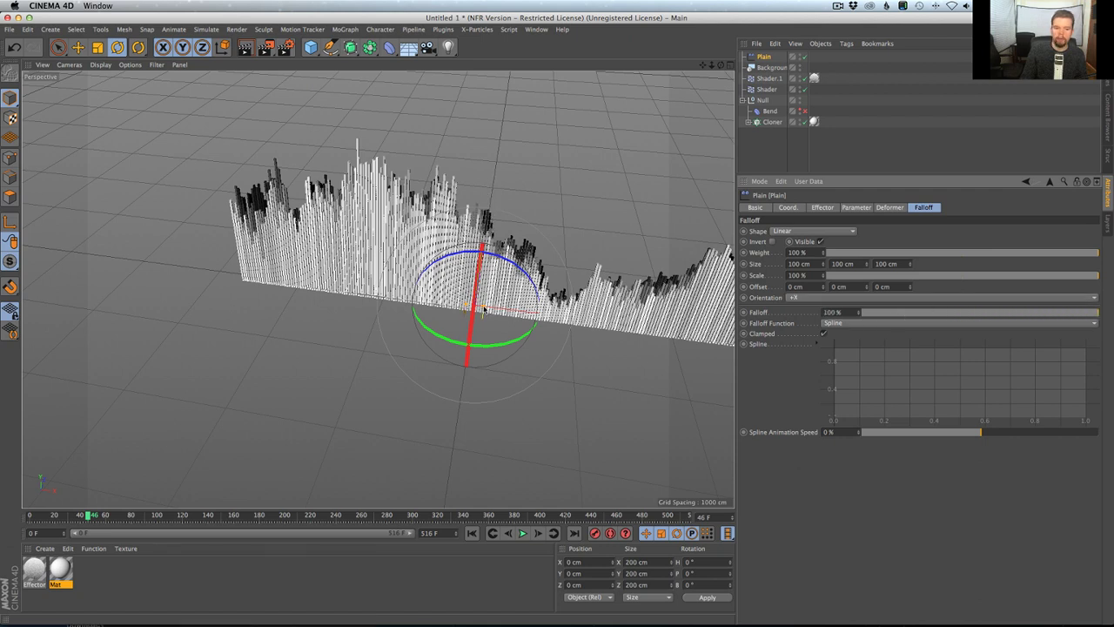
Step: Stretch the Plain effector's falloff to about 2678.5 cm in X across the row, with its X position at about -2.5 cm
drag(485, 309, 678, 313)
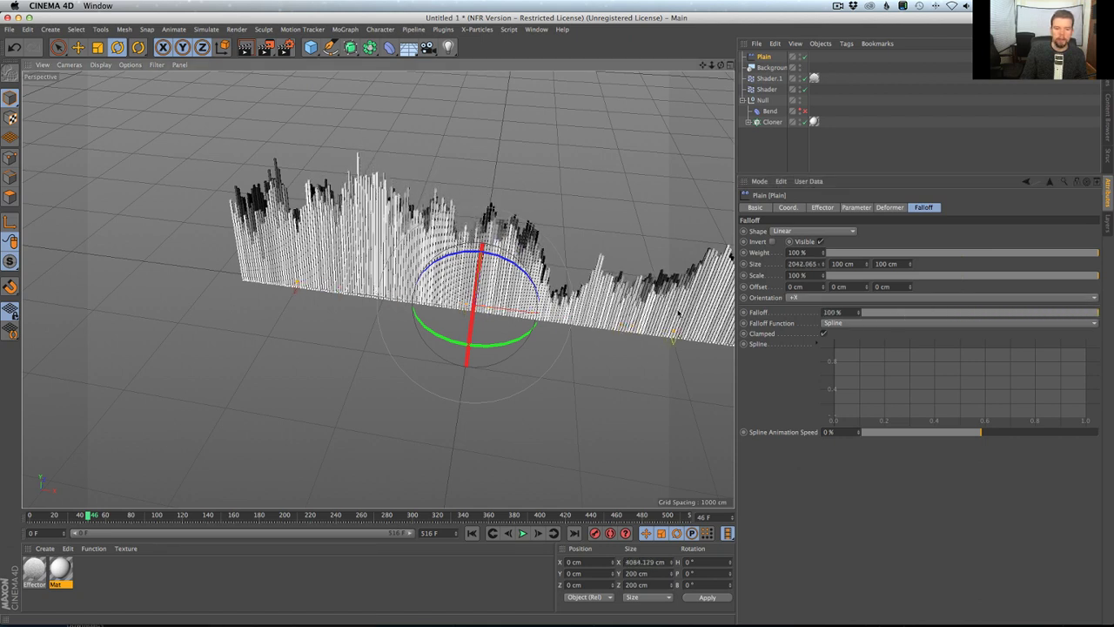
key(e)
mouse_move(577, 318)
mouse_down()
mouse_move(505, 316)
mouse_move(643, 324)
mouse_move(581, 318)
mouse_up()
scroll(540, 312, down, 3)
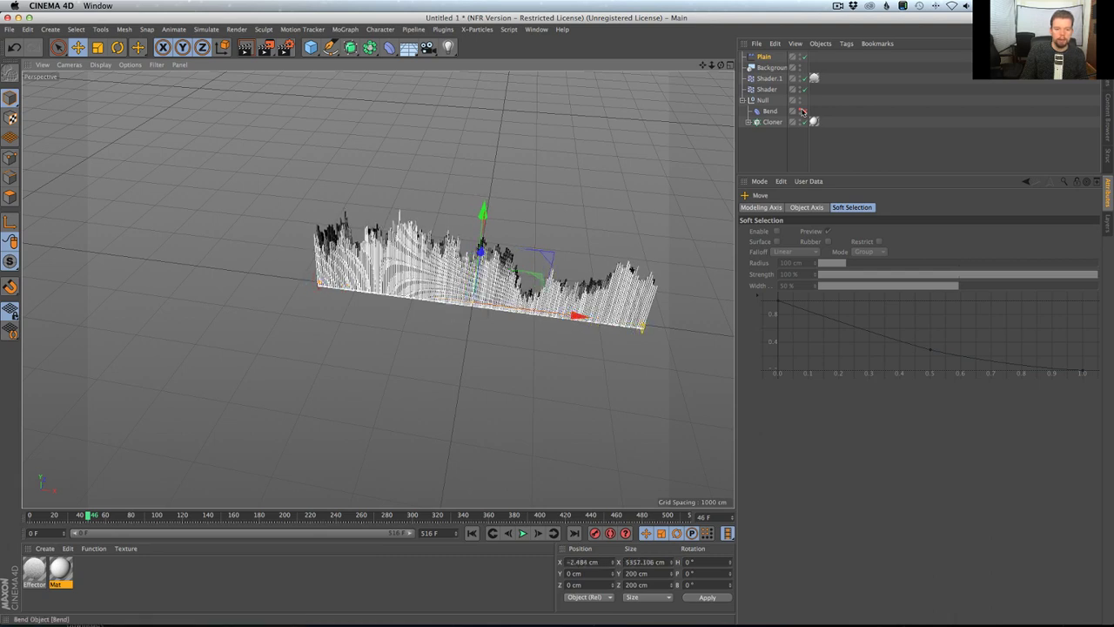
click(766, 57)
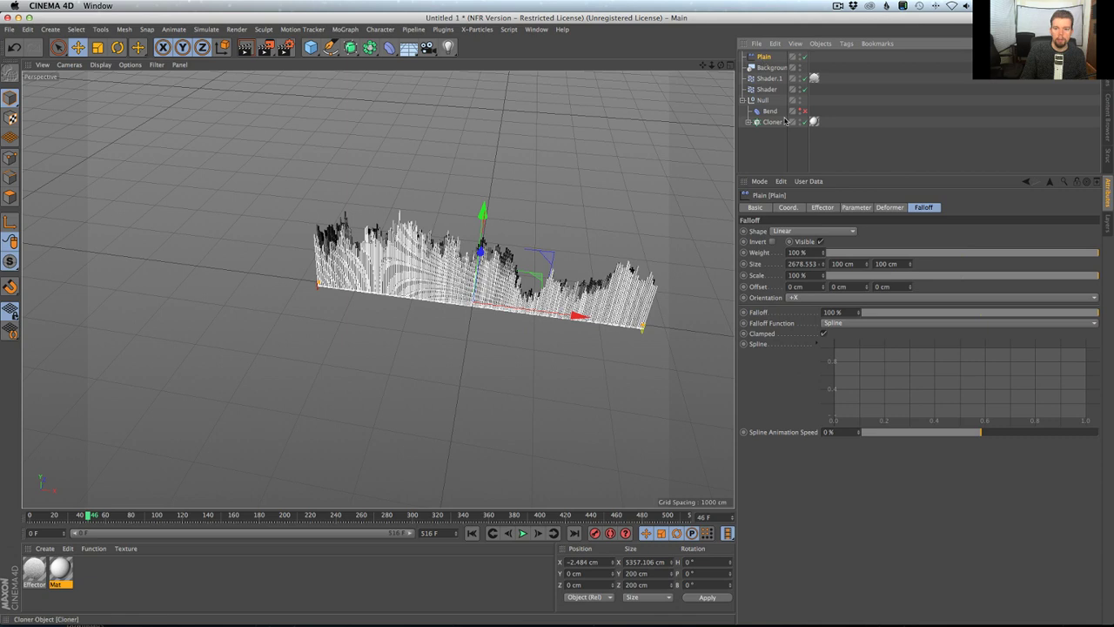
Step: Set the Plain effector's Y scale to 2.18 and re-enable the Bend deformer to view the stepped spiral up close
click(856, 209)
drag(889, 275, 890, 248)
click(802, 112)
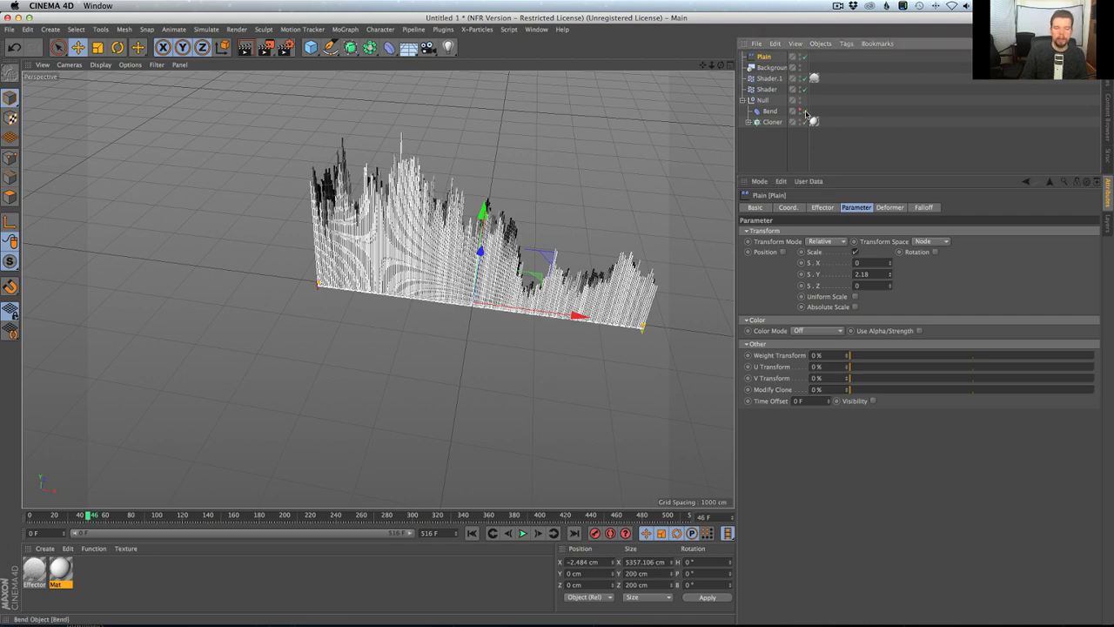
alt+drag(355, 239, 303, 252)
alt+right_drag(303, 252, 413, 225)
mouse_move(380, 287)
alt+mouse_down()
mouse_move(290, 214)
mouse_move(378, 261)
mouse_move(392, 253)
alt+mouse_up()
Step: Set the Plain effector's Y scale to 1 and frame the whole rising spiral of bars
double_click(874, 273)
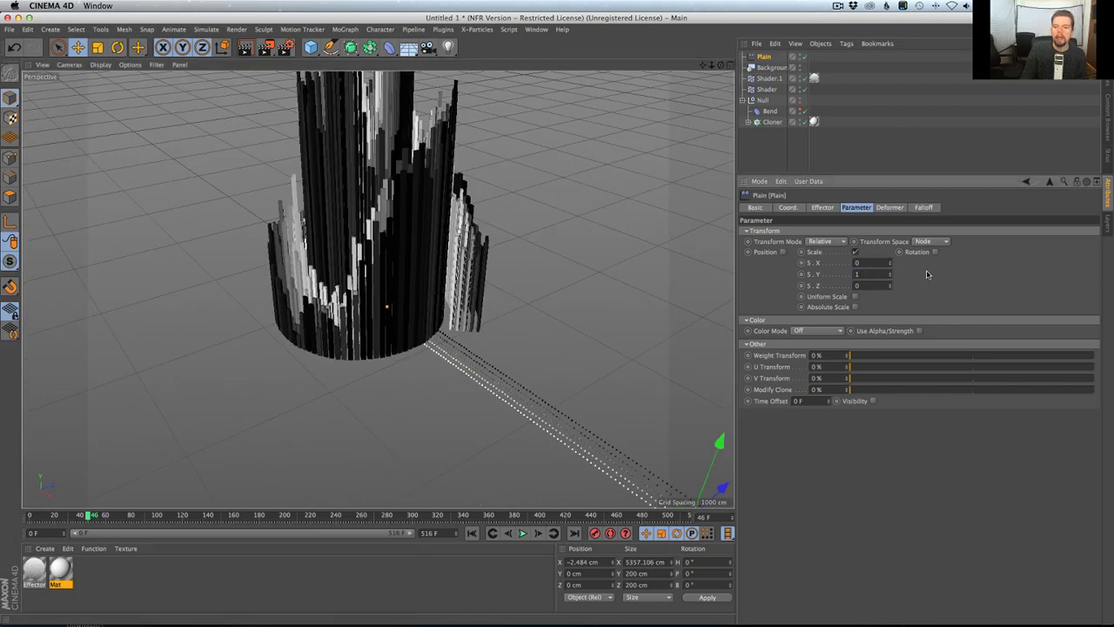
text(1)
key(Return)
alt+middle_drag(539, 262, 509, 280)
alt+drag(510, 279, 436, 317)
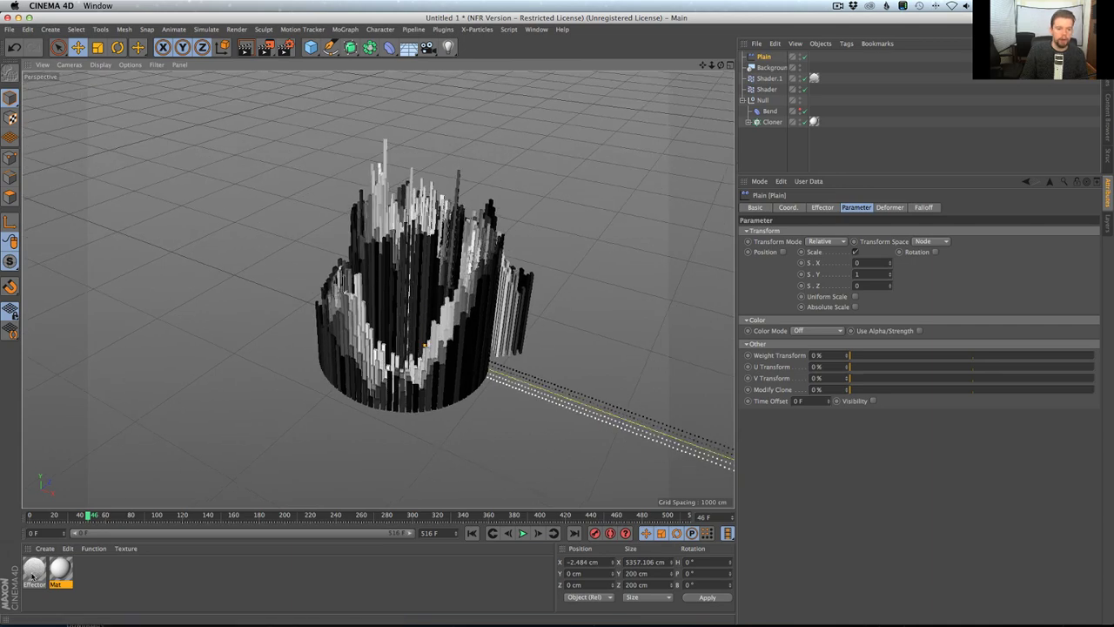
Step: Invert the black-to-white gradient inside the Layer shader of the Effector material's Luminance channel
double_click(33, 570)
click(189, 210)
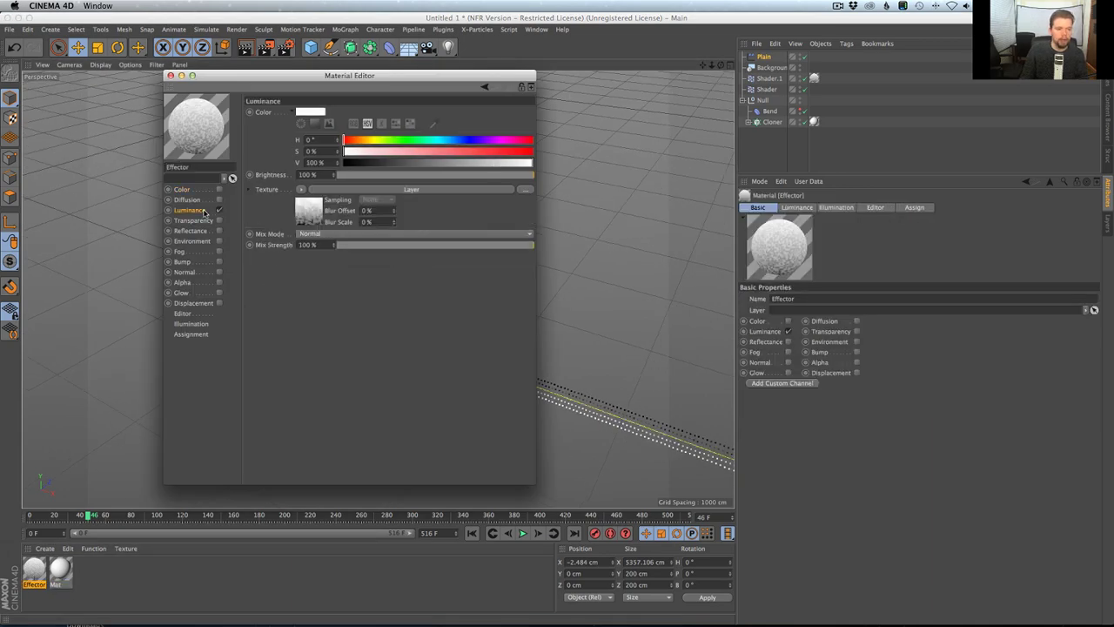
click(309, 211)
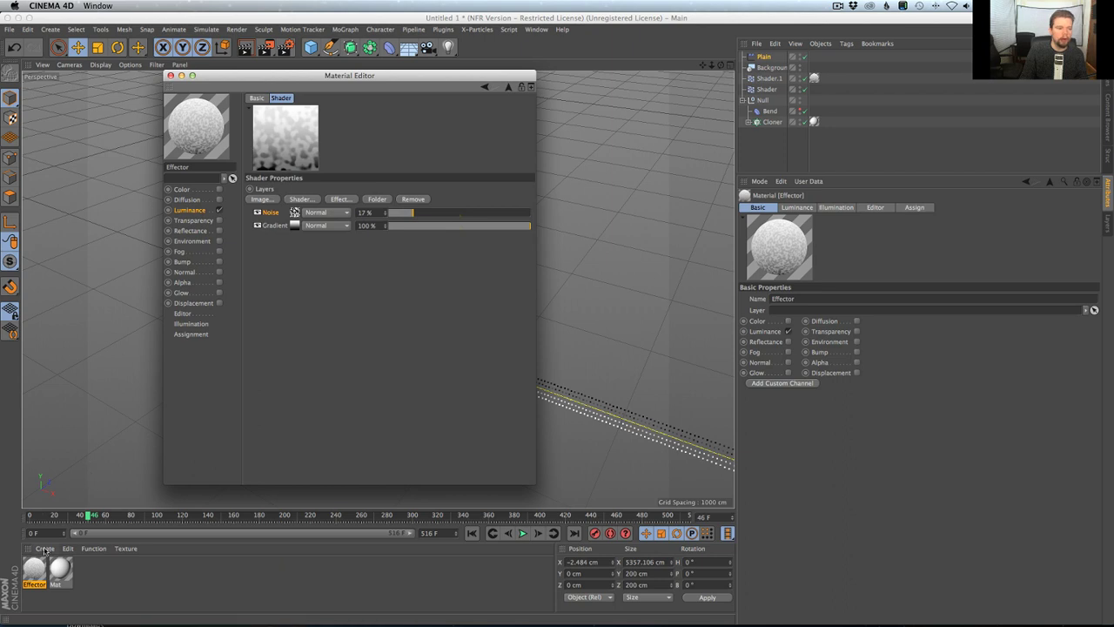
click(295, 226)
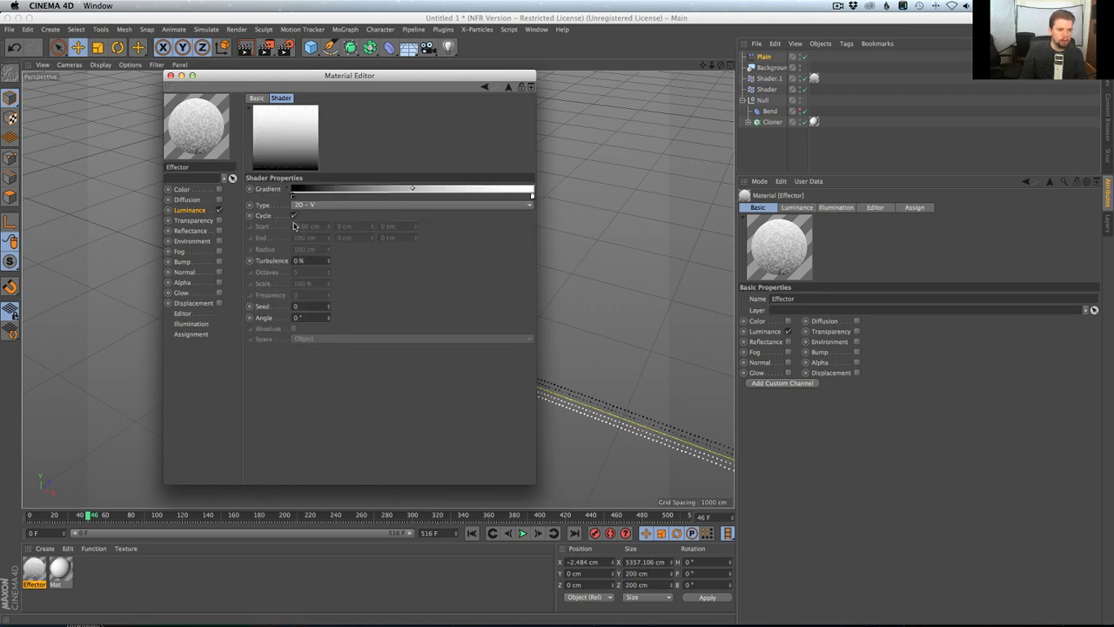
right_click(335, 199)
click(364, 195)
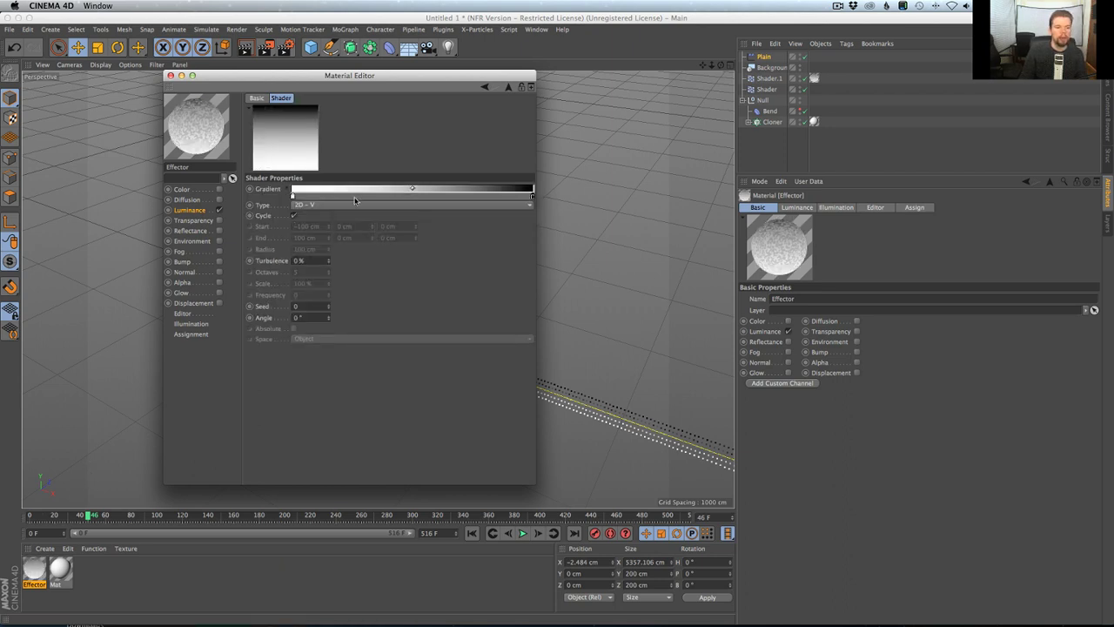
mouse_move(271, 78)
mouse_down()
mouse_move(673, 258)
mouse_move(723, 223)
mouse_up()
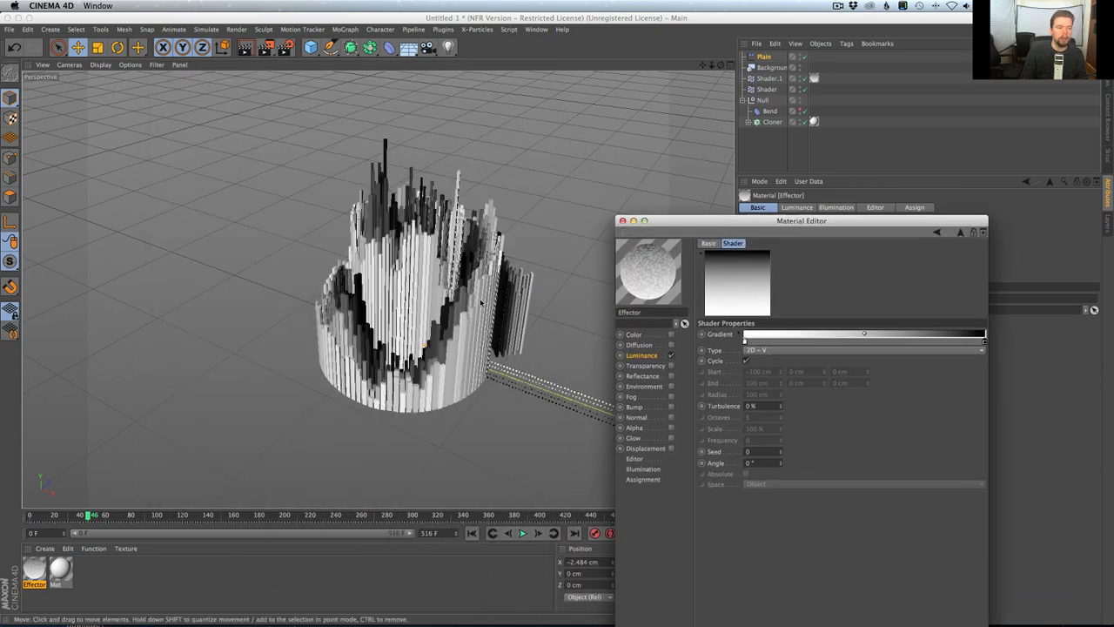
click(623, 222)
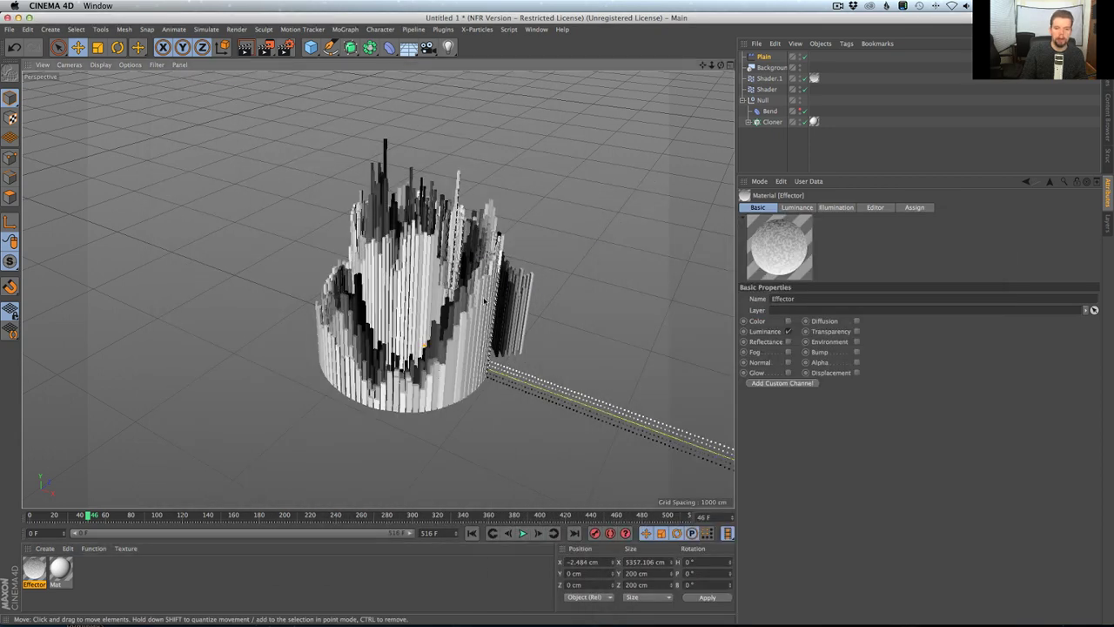
Step: Render the spiral of bars in the viewport to check the inverted shading
mouse_move(486, 299)
alt+mouse_down()
mouse_move(424, 324)
mouse_move(479, 353)
mouse_move(489, 424)
mouse_move(480, 386)
mouse_move(479, 408)
mouse_move(302, 406)
alt+mouse_up()
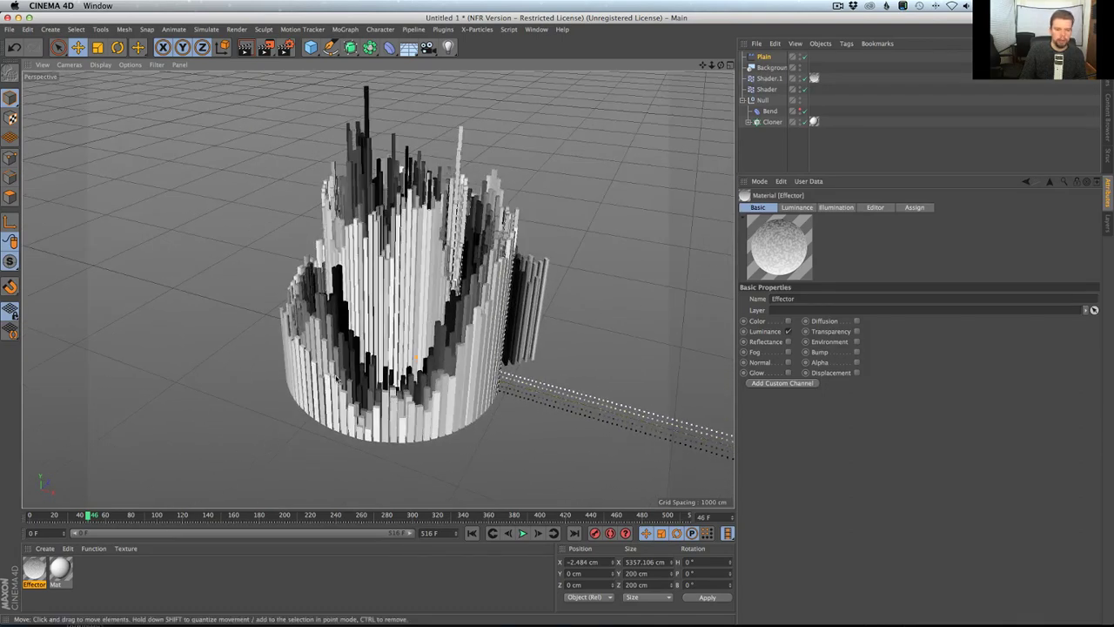
key(ctrl+r)
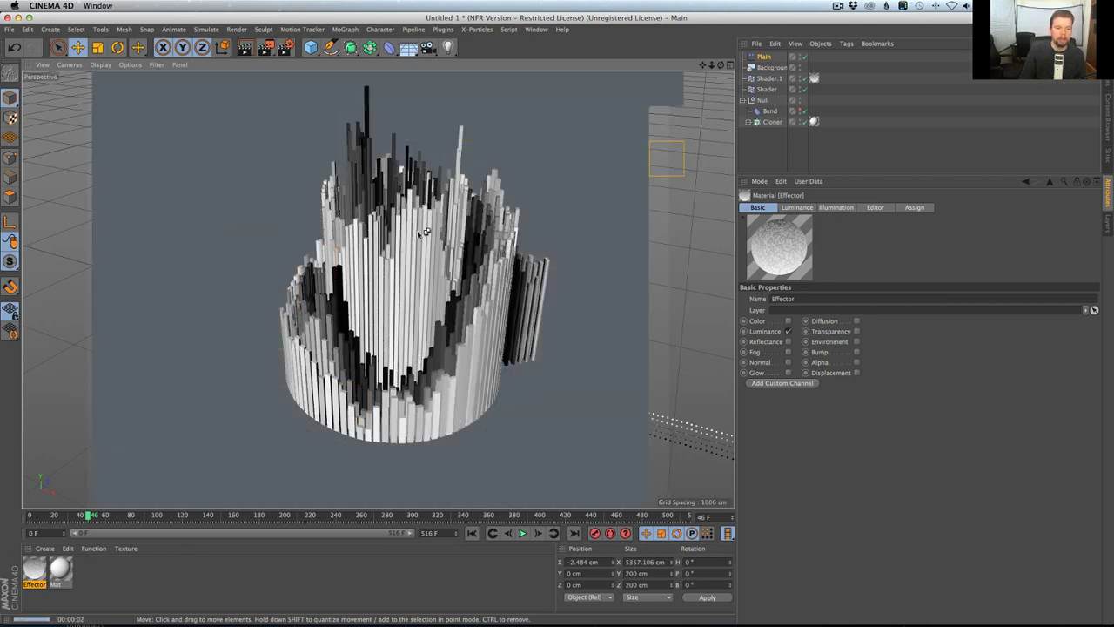
alt+middle_drag(459, 283, 417, 305)
alt+right_drag(416, 304, 395, 293)
alt+drag(397, 293, 359, 298)
Step: Apply the Gloss coat from the TopCoat plugin to the Mat material
double_click(60, 570)
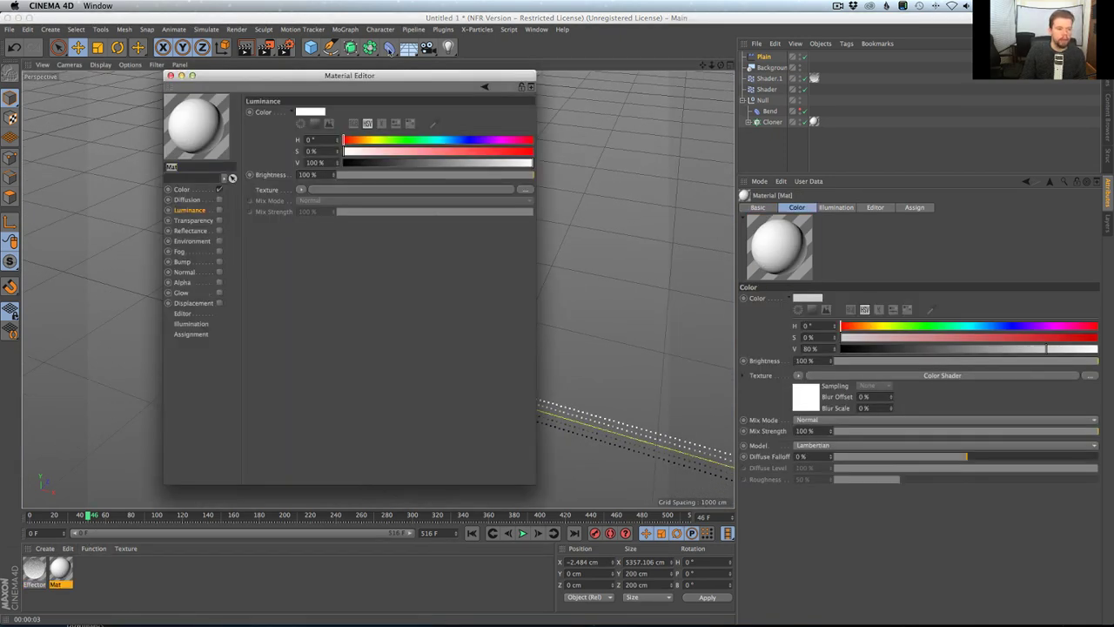
click(443, 30)
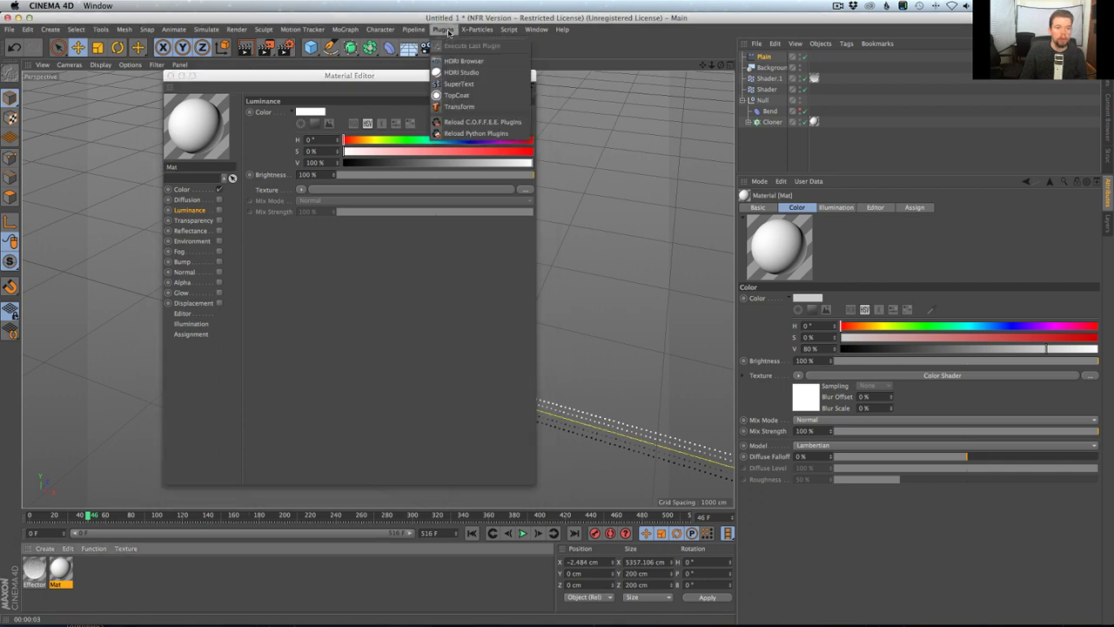
click(464, 96)
drag(370, 17, 535, 61)
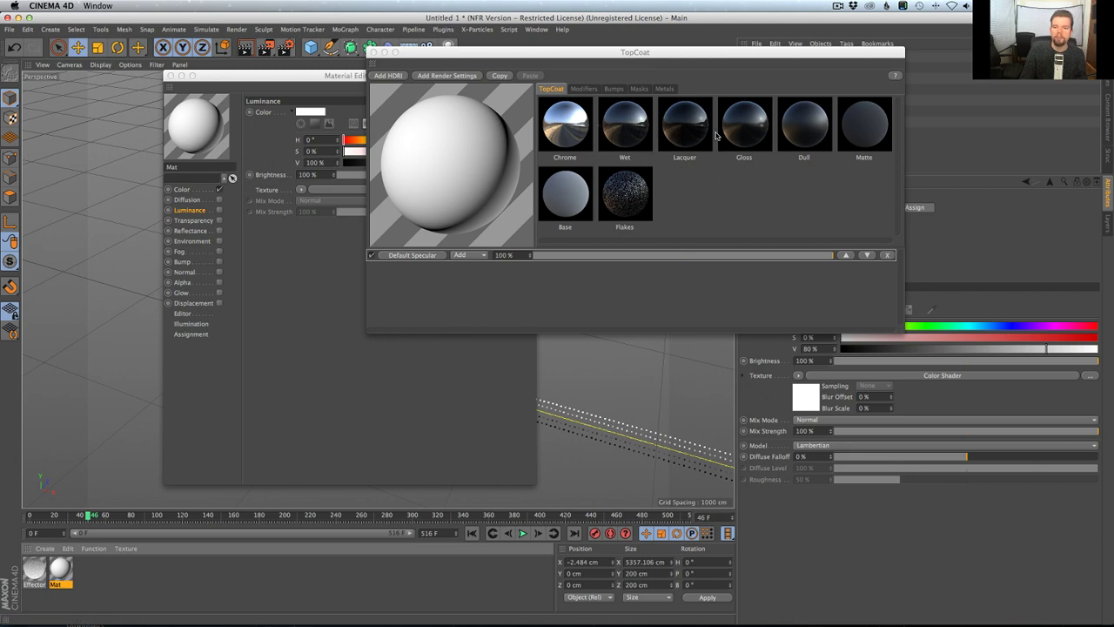
click(743, 126)
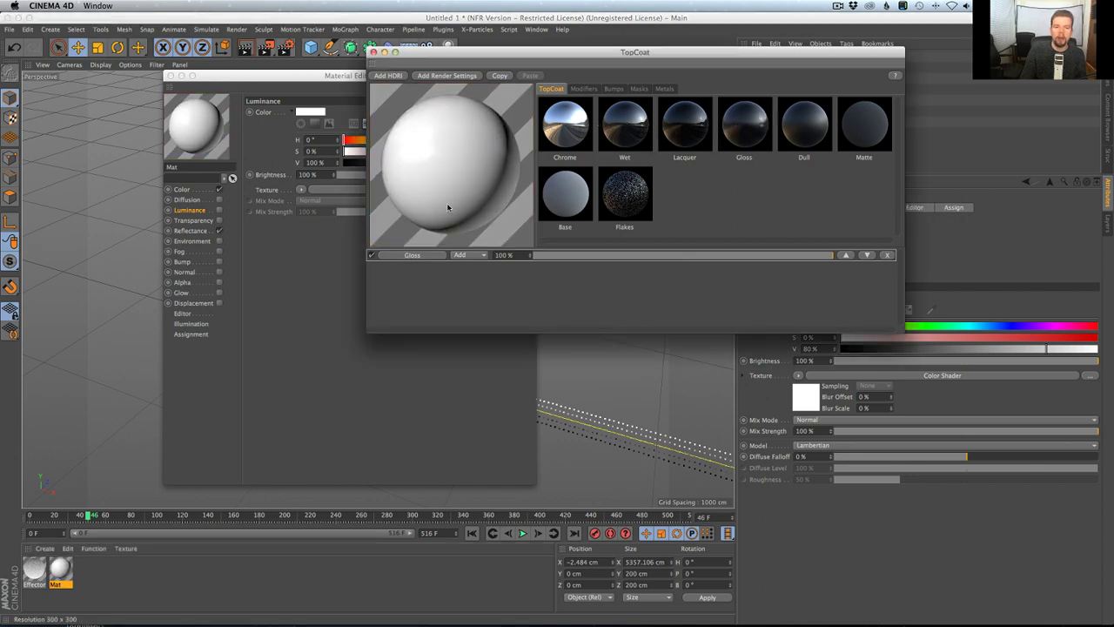
click(373, 52)
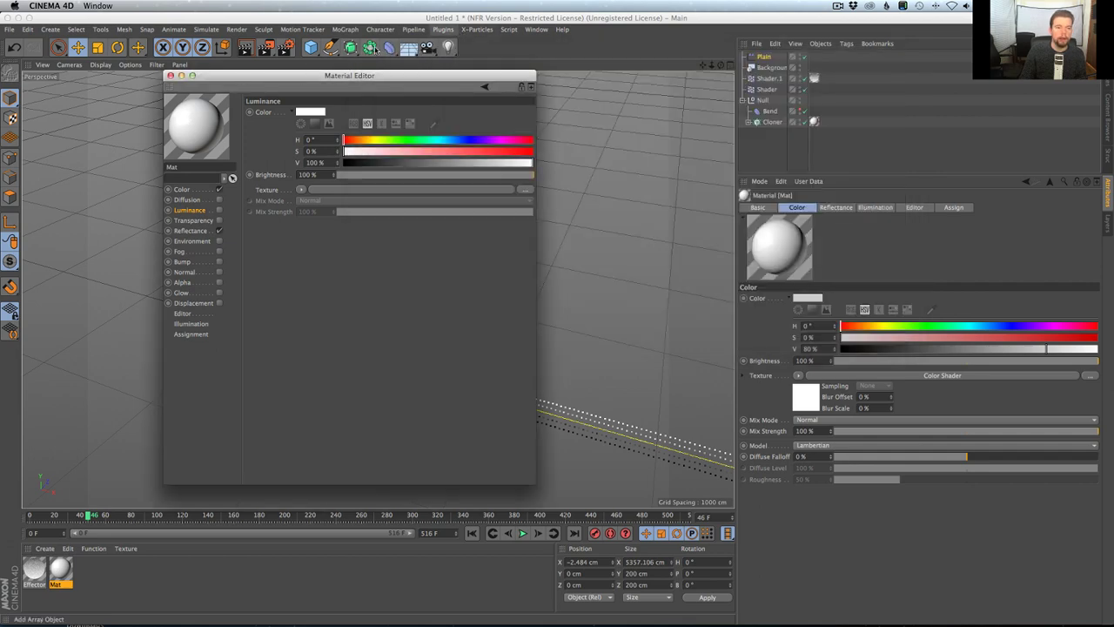
click(170, 76)
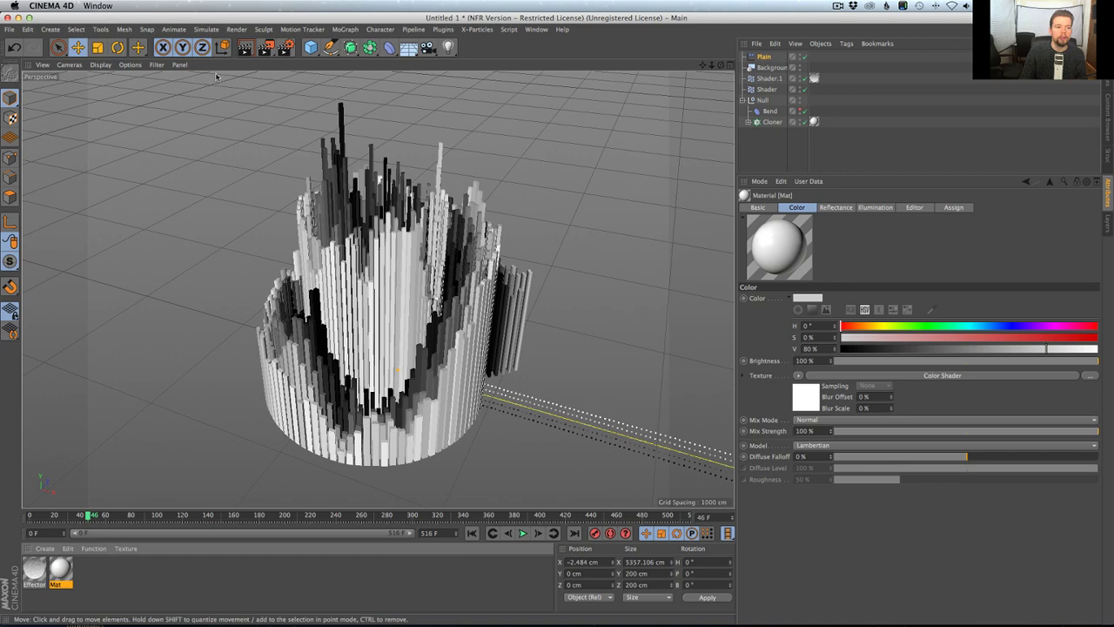
Step: Add an HDRI Studio rig to the scene and frame it with the bars
click(437, 29)
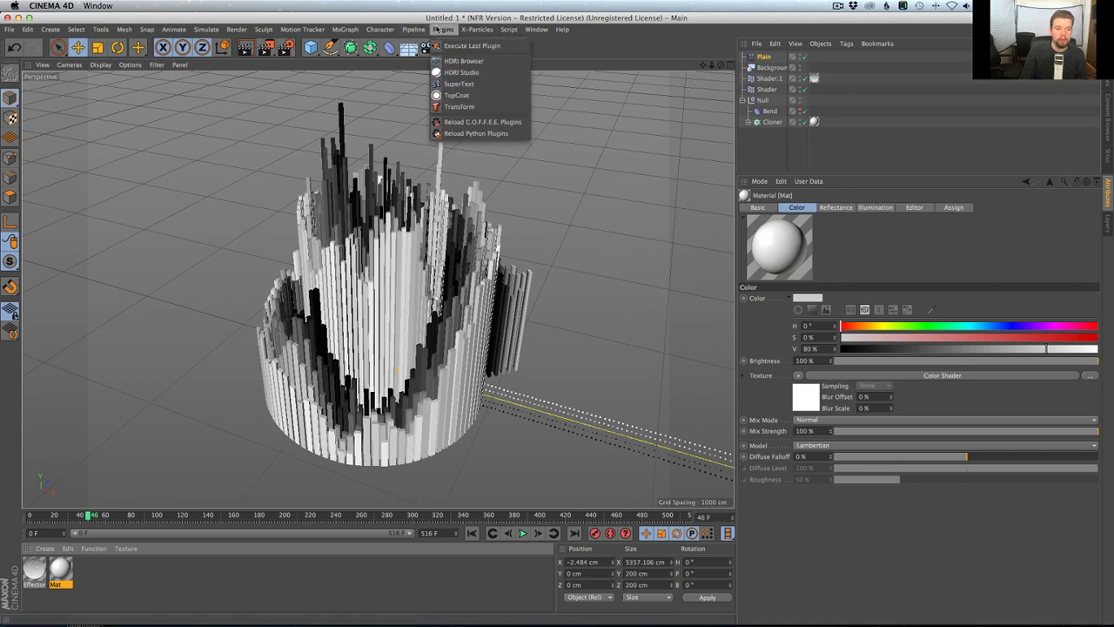
click(477, 72)
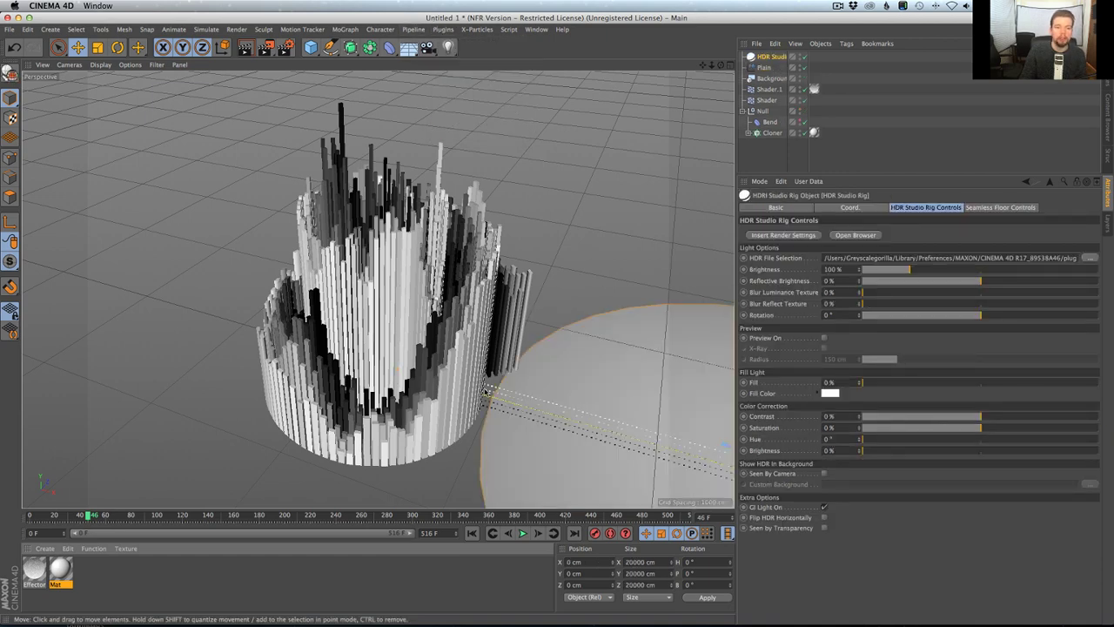
alt+drag(485, 392, 483, 383)
alt+right_drag(484, 383, 482, 375)
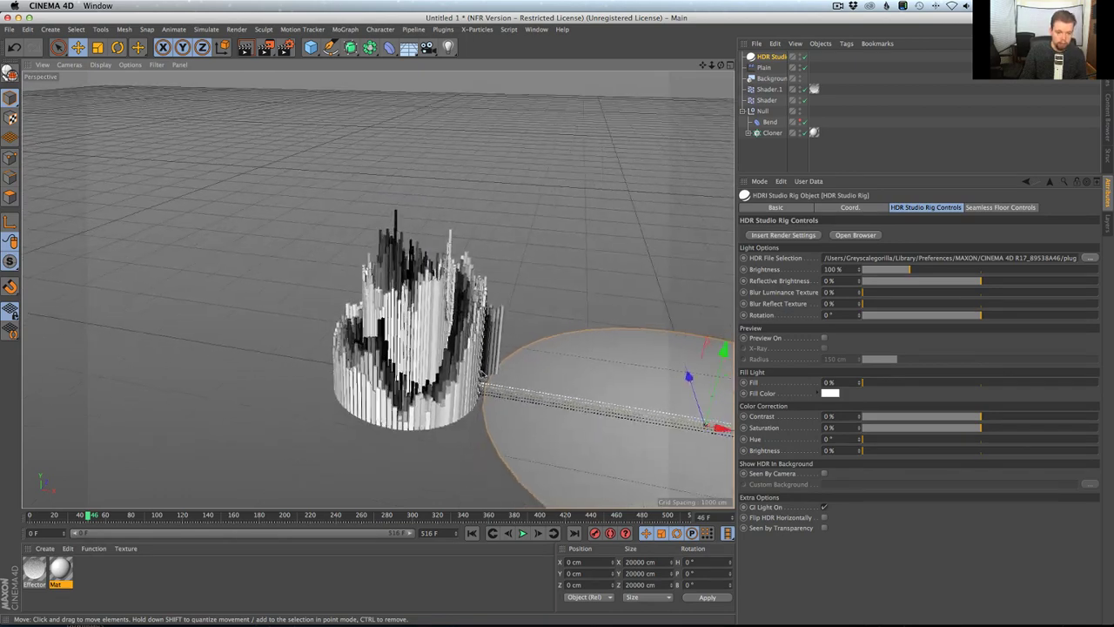
alt+drag(483, 381, 453, 380)
Step: Parent the Plain, Shader.1 and Shader effectors under the Null that holds the Bend and Cloner
click(763, 112)
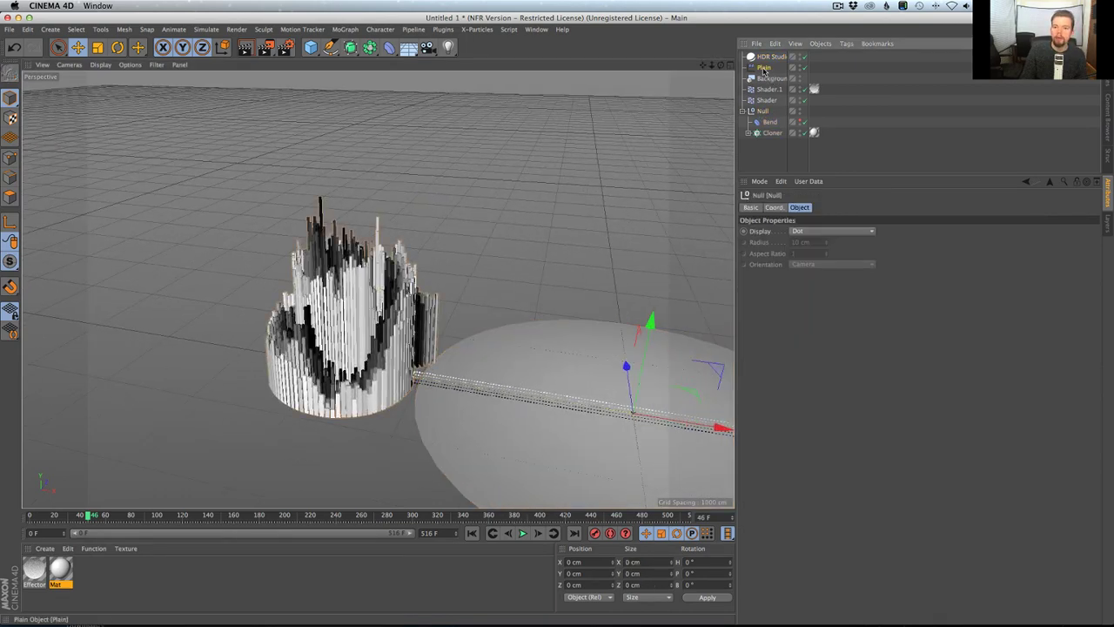
click(764, 68)
shift+click(769, 89)
shift+click(767, 101)
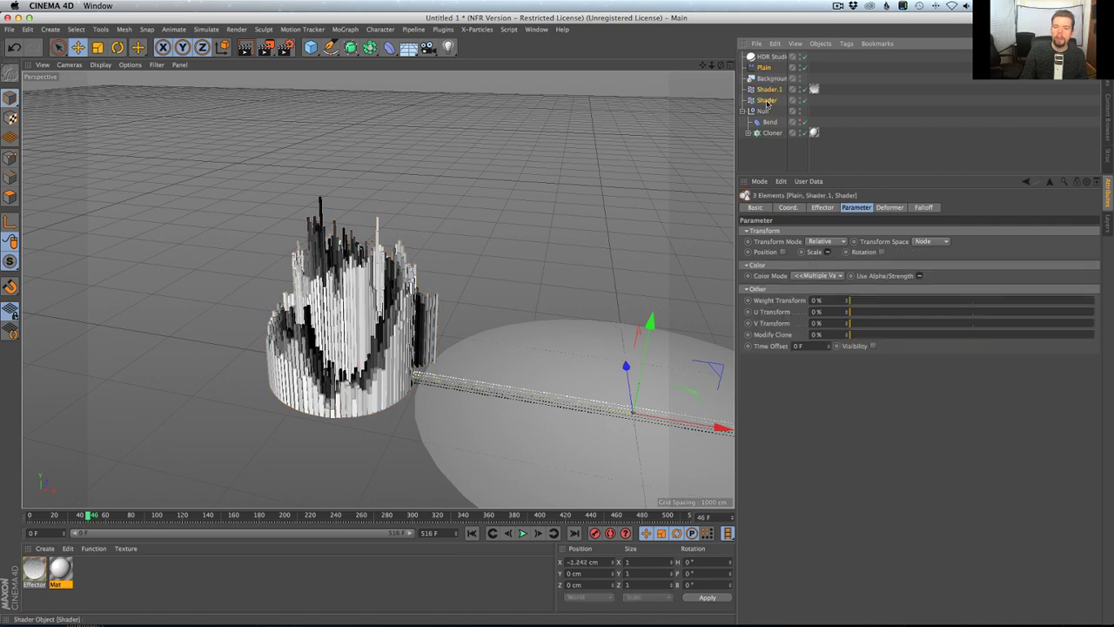
drag(771, 116, 765, 112)
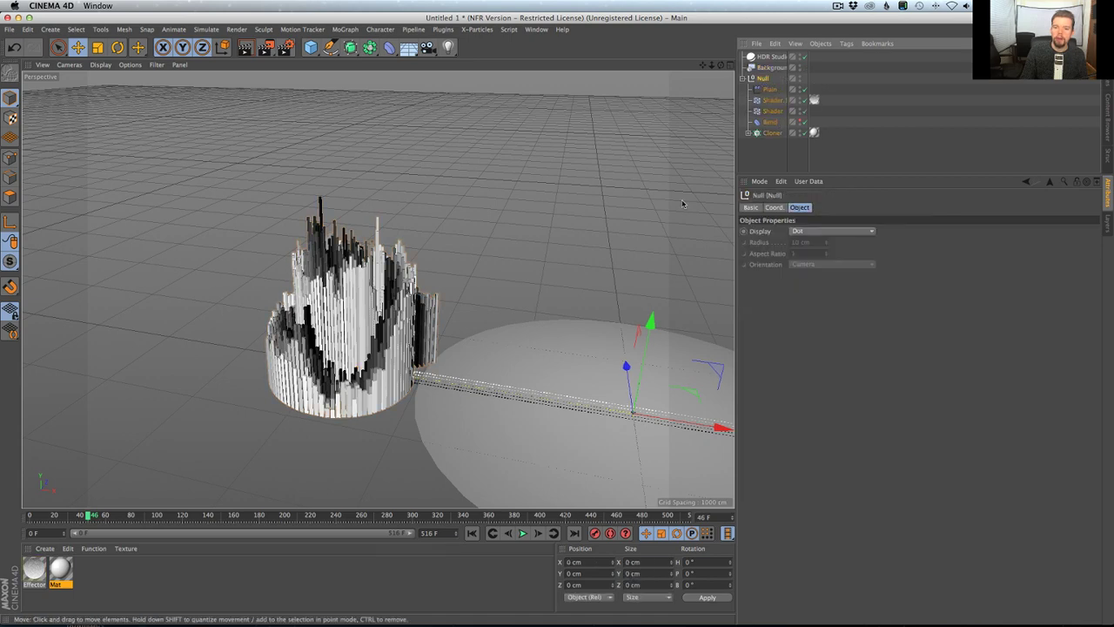
Step: Move the Null along X to about 2822 cm so the spiral stands centred on the studio floor
alt+middle_drag(652, 400, 562, 374)
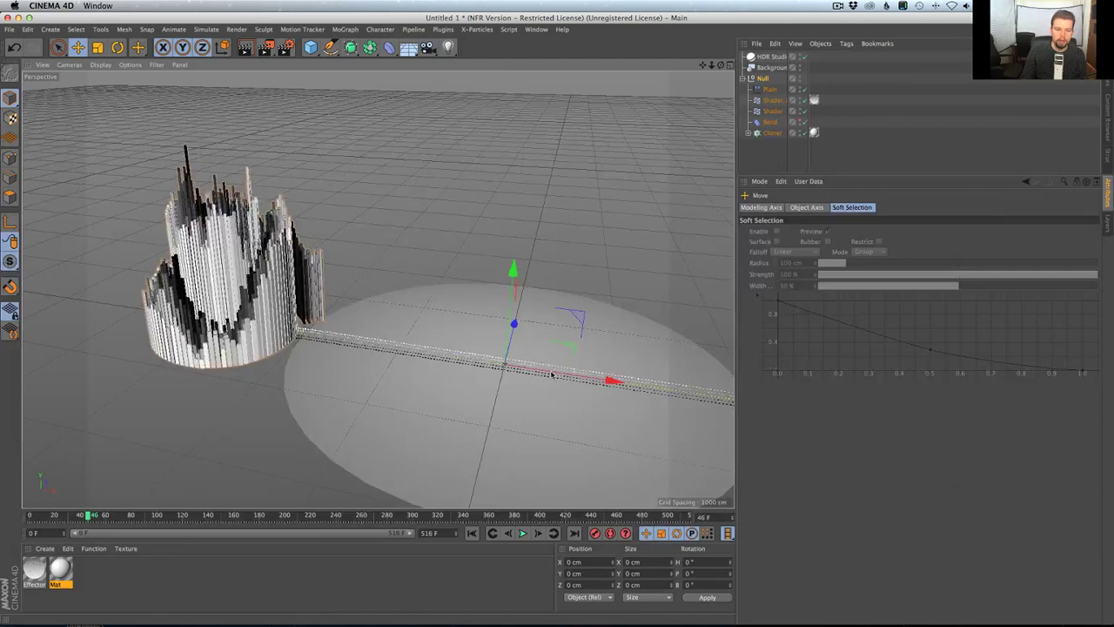
drag(551, 374, 733, 395)
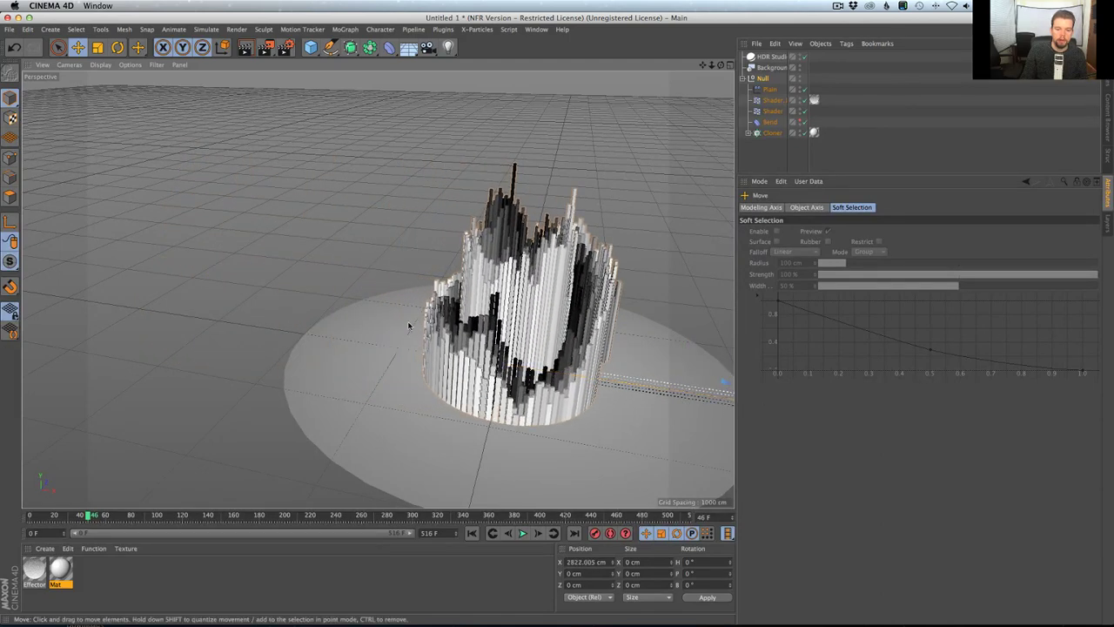
alt+middle_drag(528, 346, 455, 345)
scroll(456, 345, up, 1)
Step: Browse the Studios collection of HDRI images for the HDR Studio rig
click(778, 59)
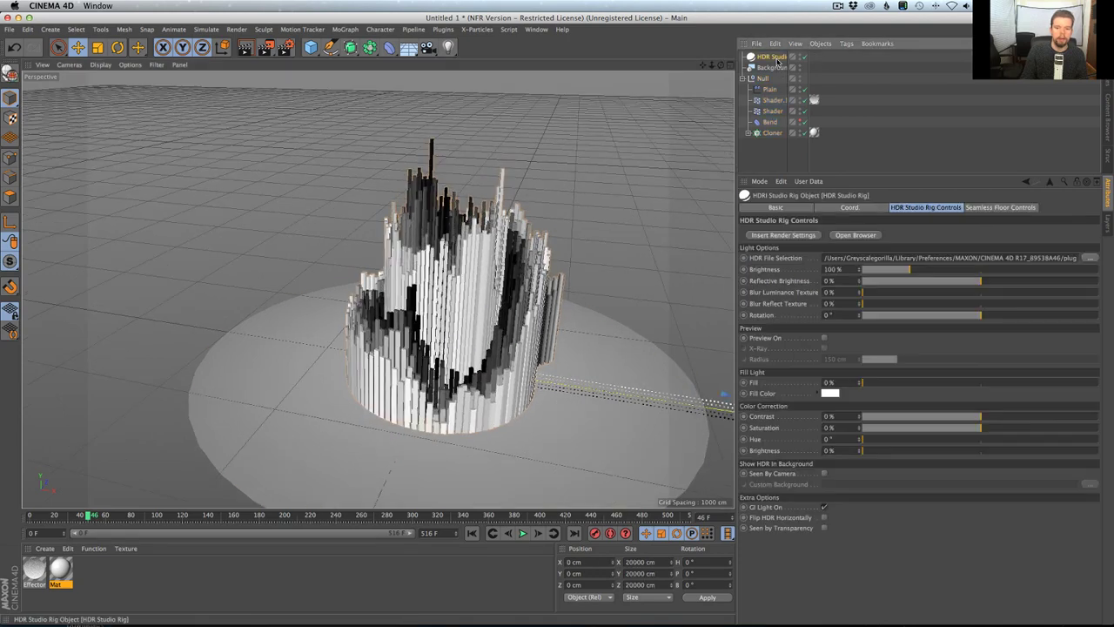
click(853, 235)
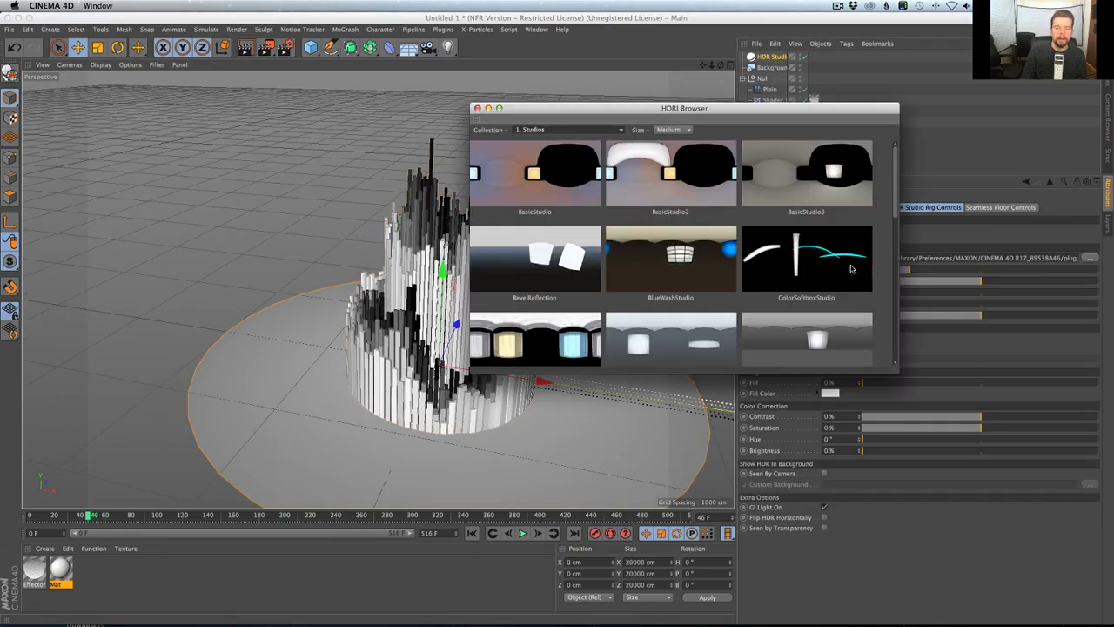
scroll(852, 269, down, 4)
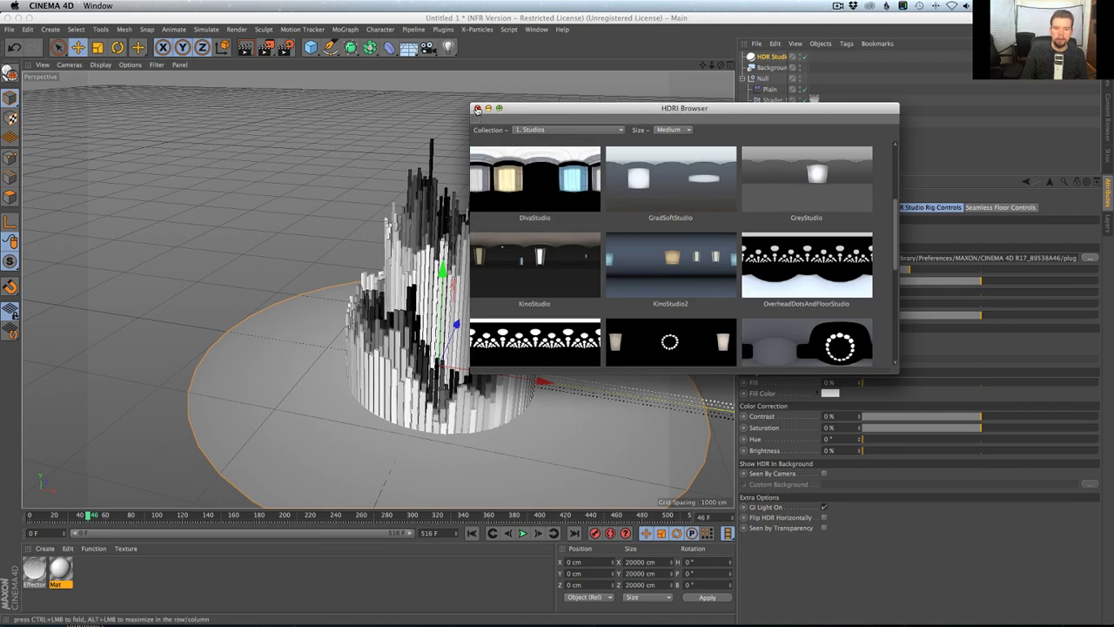
click(477, 108)
Step: Insert the HDR Studio rig's render setting presets and make GI Medium the active one
alt+drag(474, 250, 625, 198)
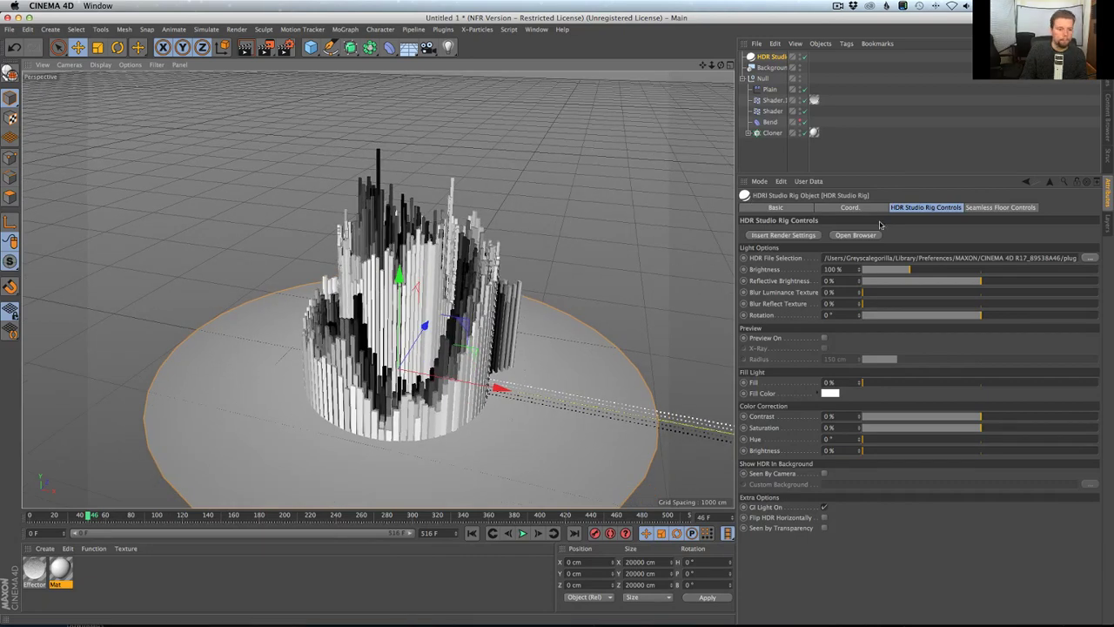
click(794, 236)
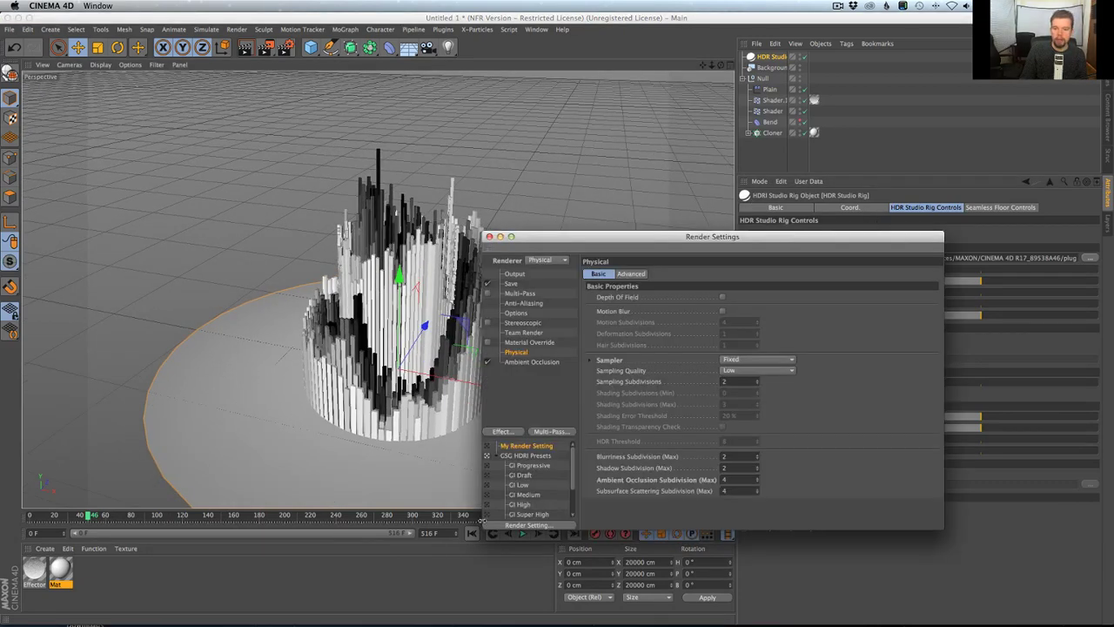
drag(577, 241, 470, 77)
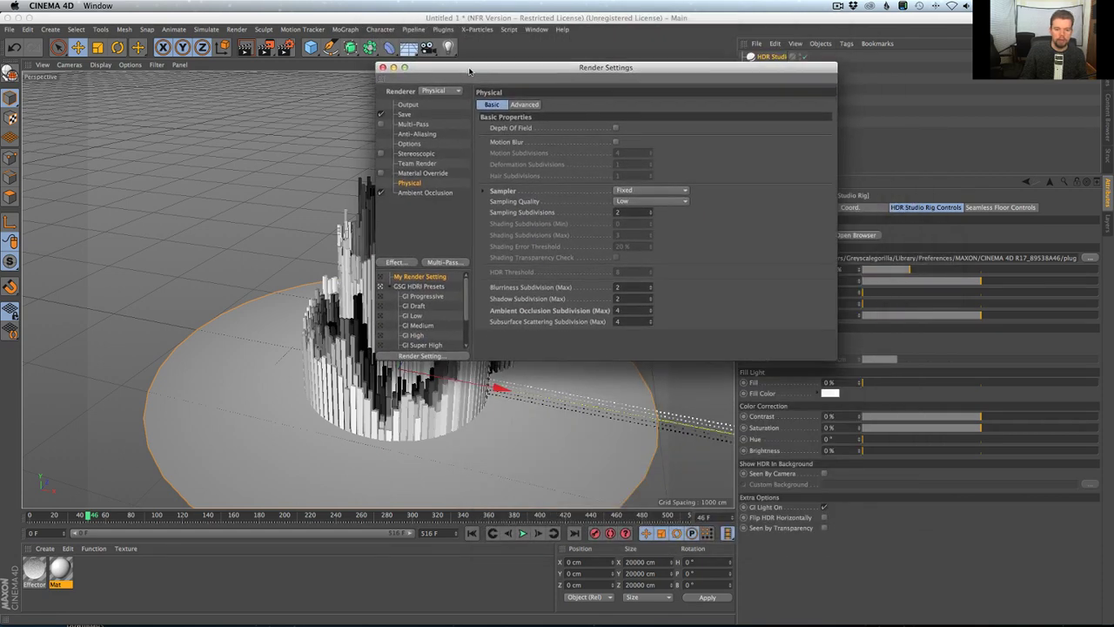
drag(838, 359, 907, 446)
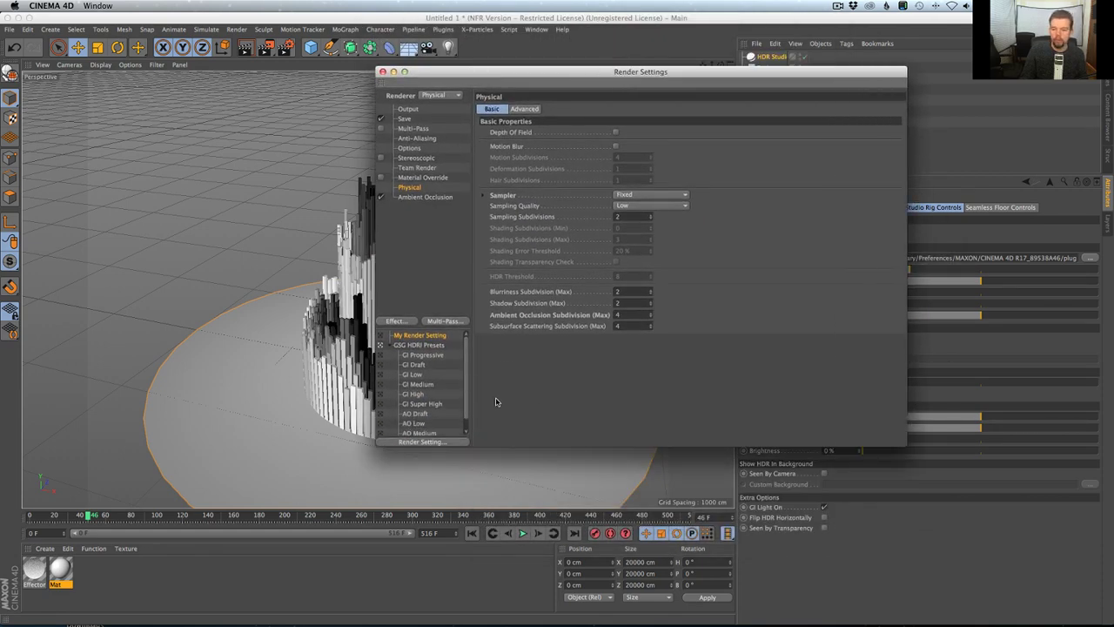
double_click(382, 385)
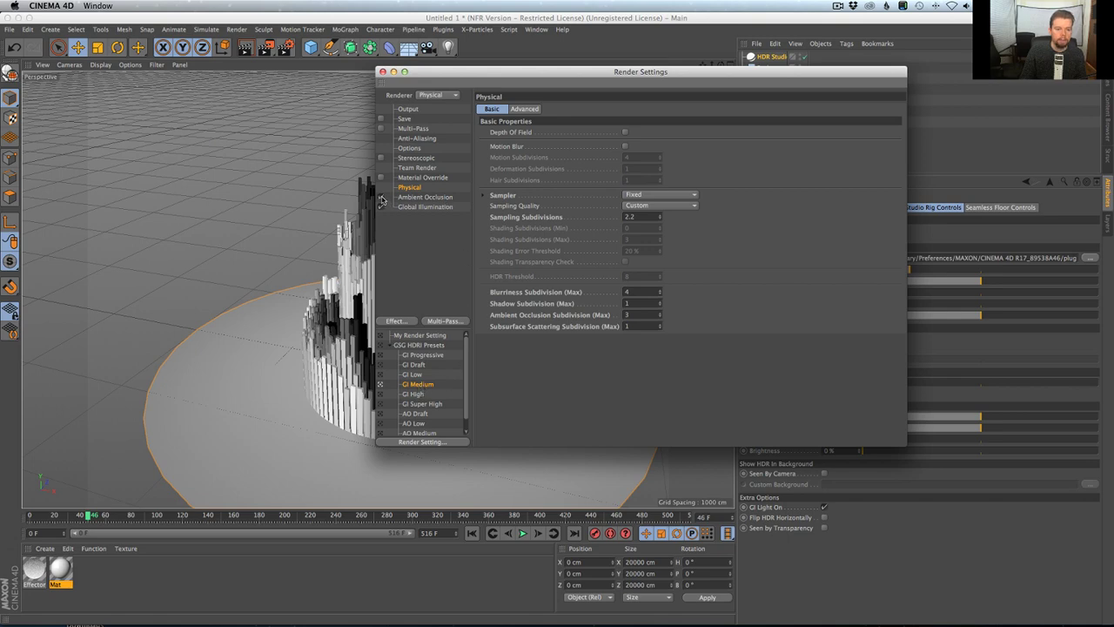
Step: Set the maximum ray length of Ambient Occlusion to 50 cm in the GI Medium preset
click(423, 197)
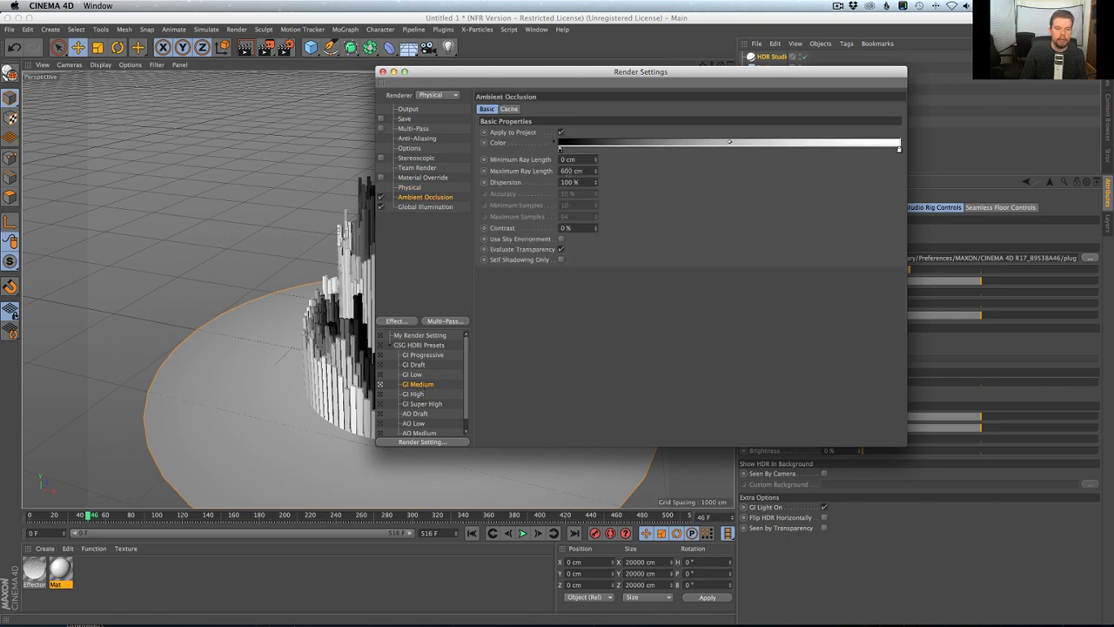
text(50)
key(Return)
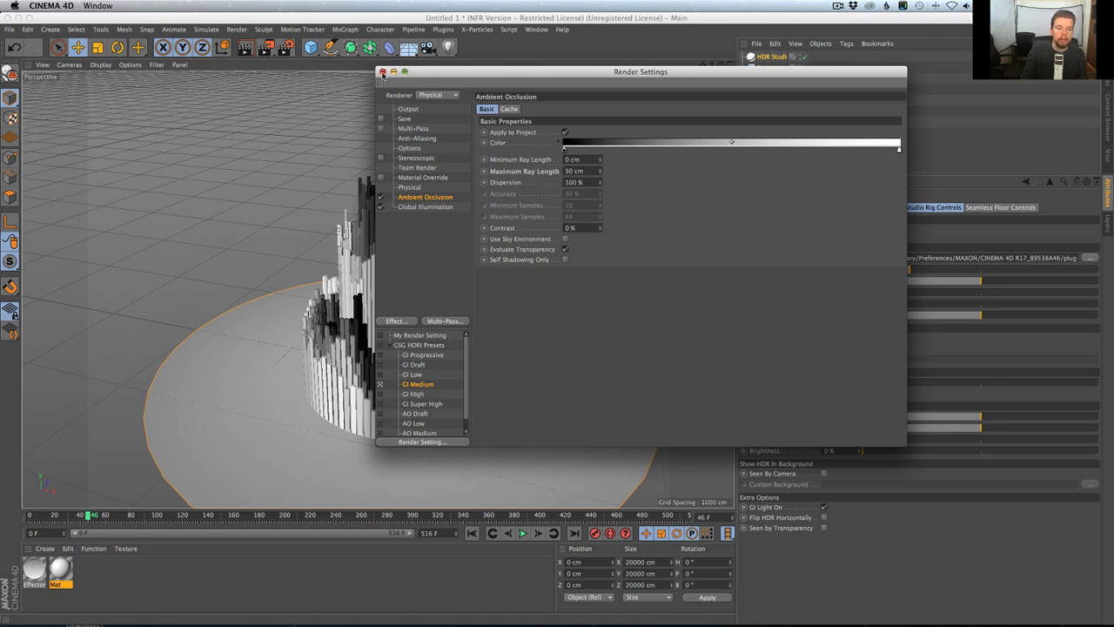
Step: Disable Ambient Occlusion in the GI Medium preset and render the spiral in the viewport
click(380, 197)
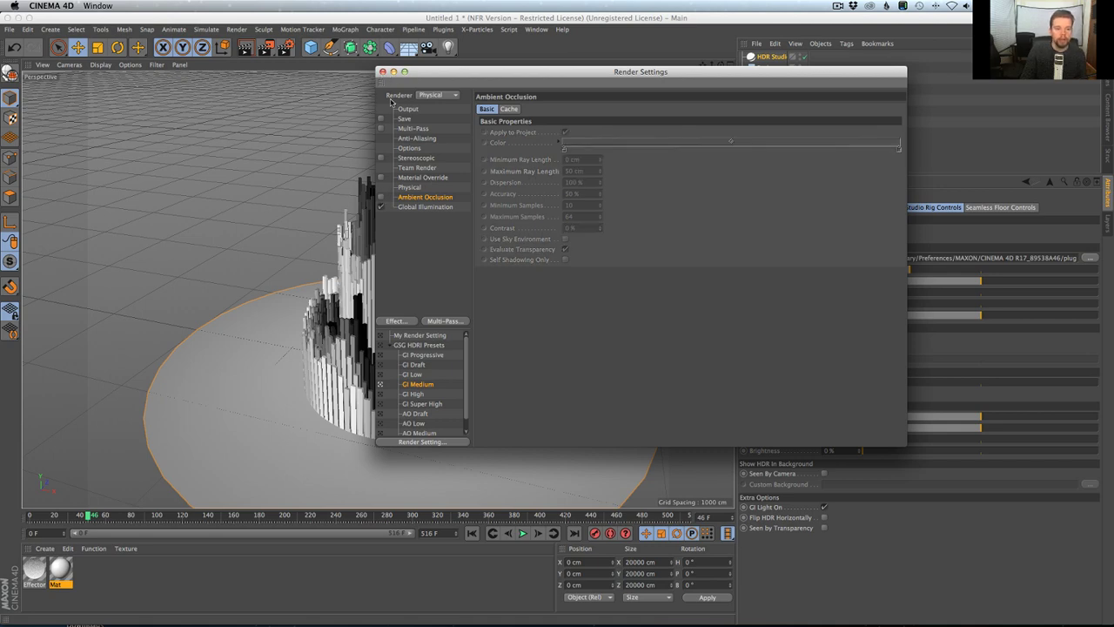
drag(436, 79, 643, 459)
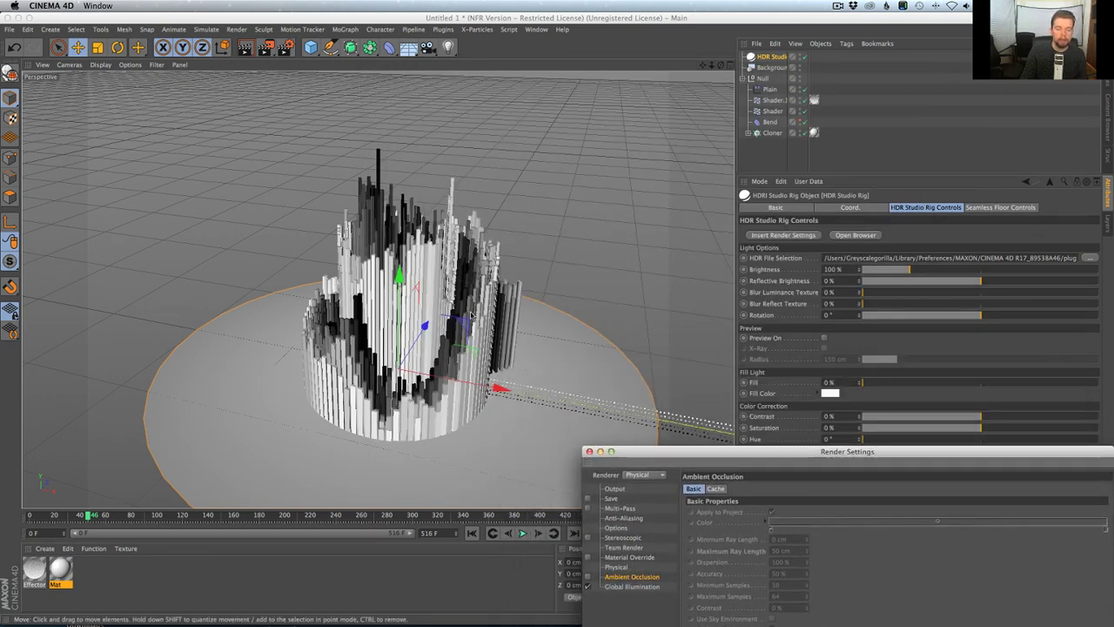
key(super+r)
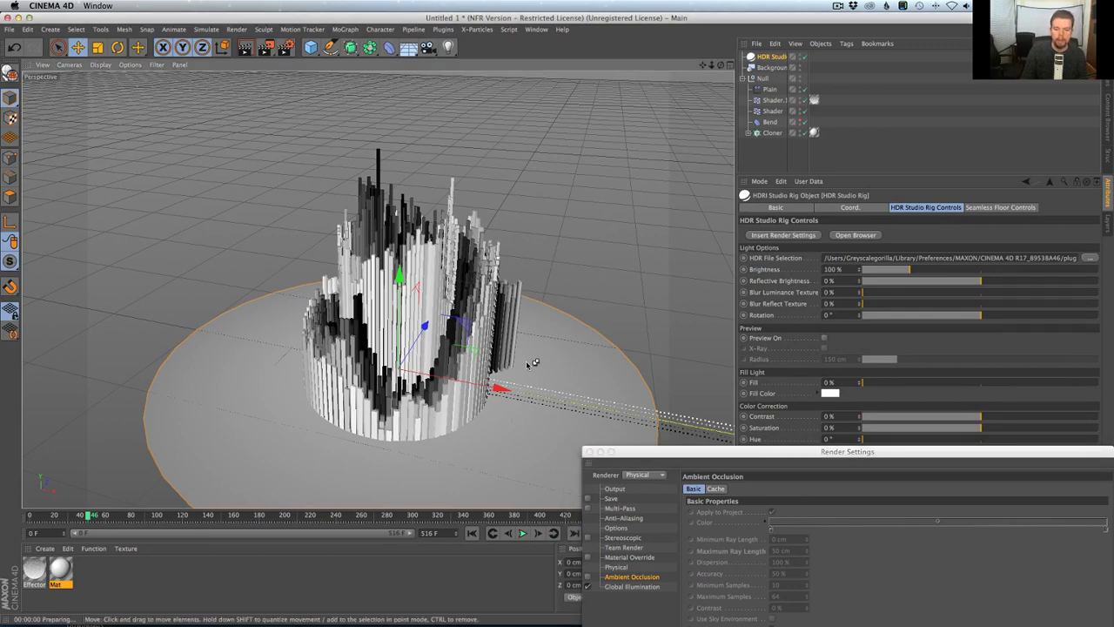
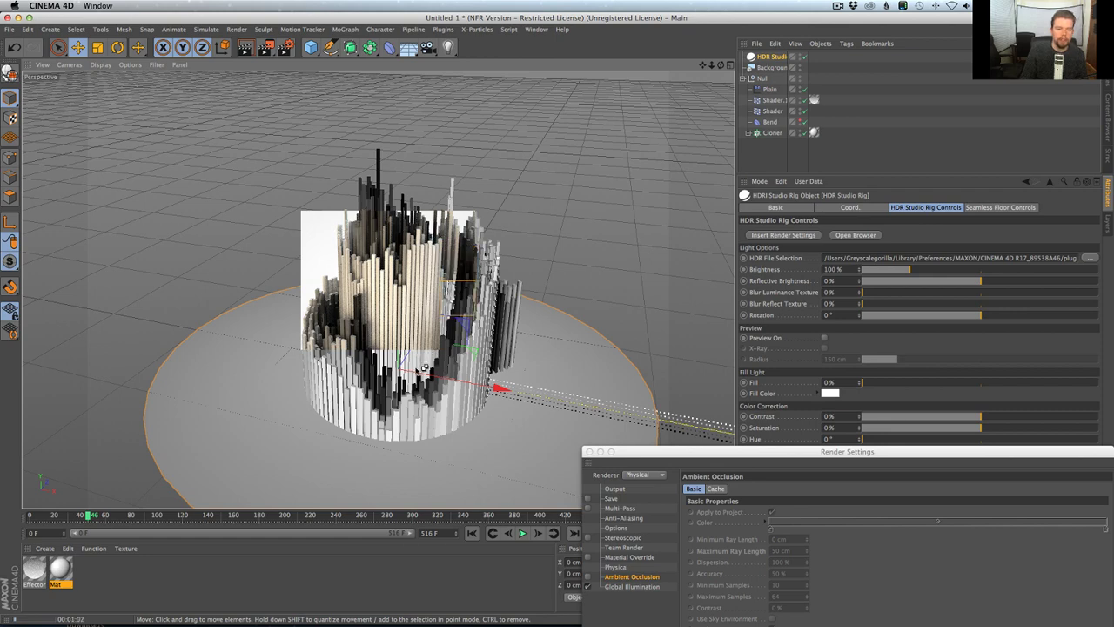
Step: View the spiral up close from a low angle and render a region of its bars with the HDR lighting
alt+drag(413, 328, 415, 261)
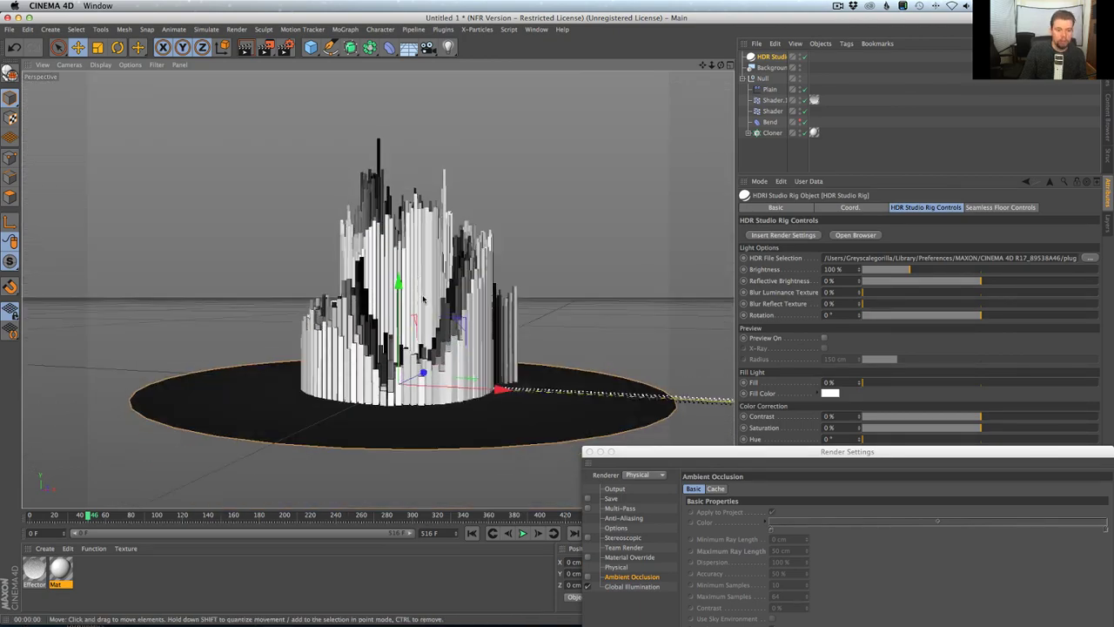
alt+drag(409, 308, 415, 276)
alt+right_drag(415, 277, 442, 291)
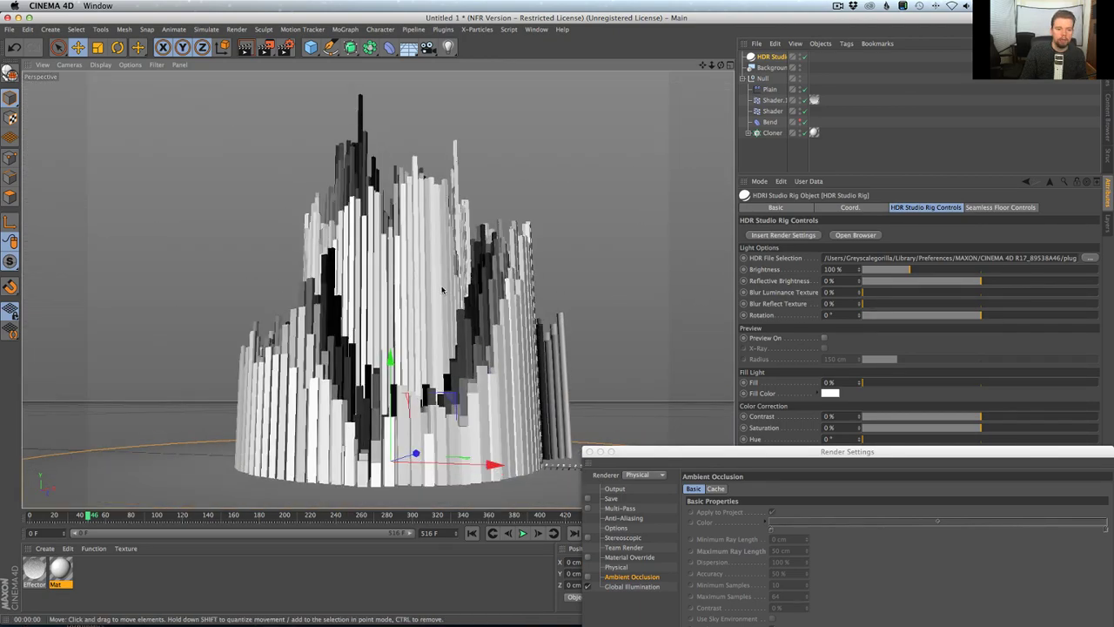
alt+drag(442, 291, 450, 314)
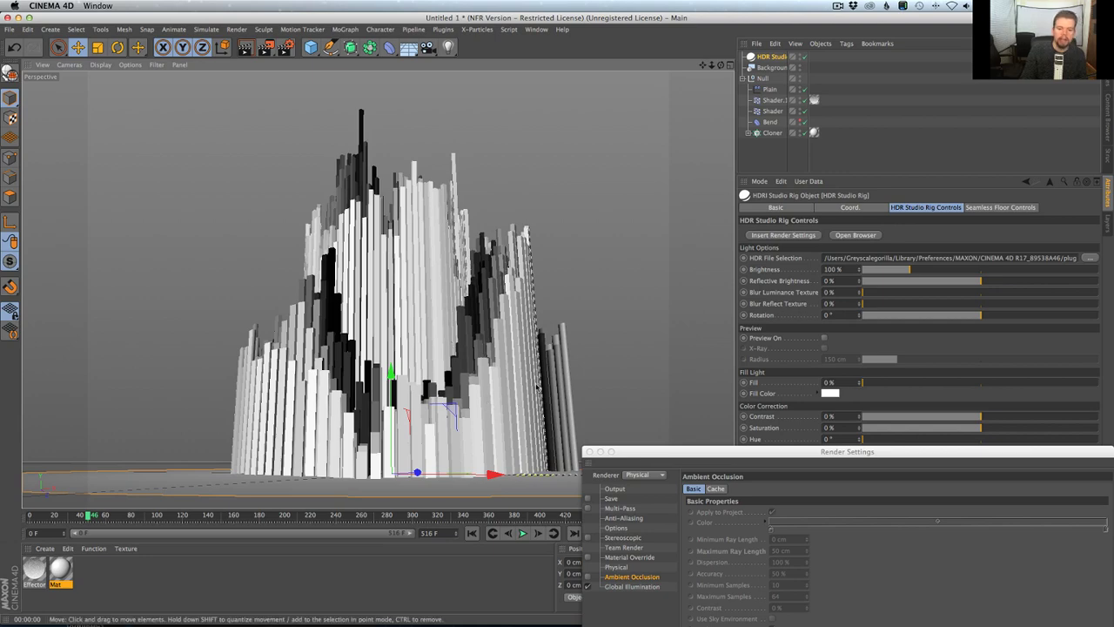
drag(266, 47, 388, 186)
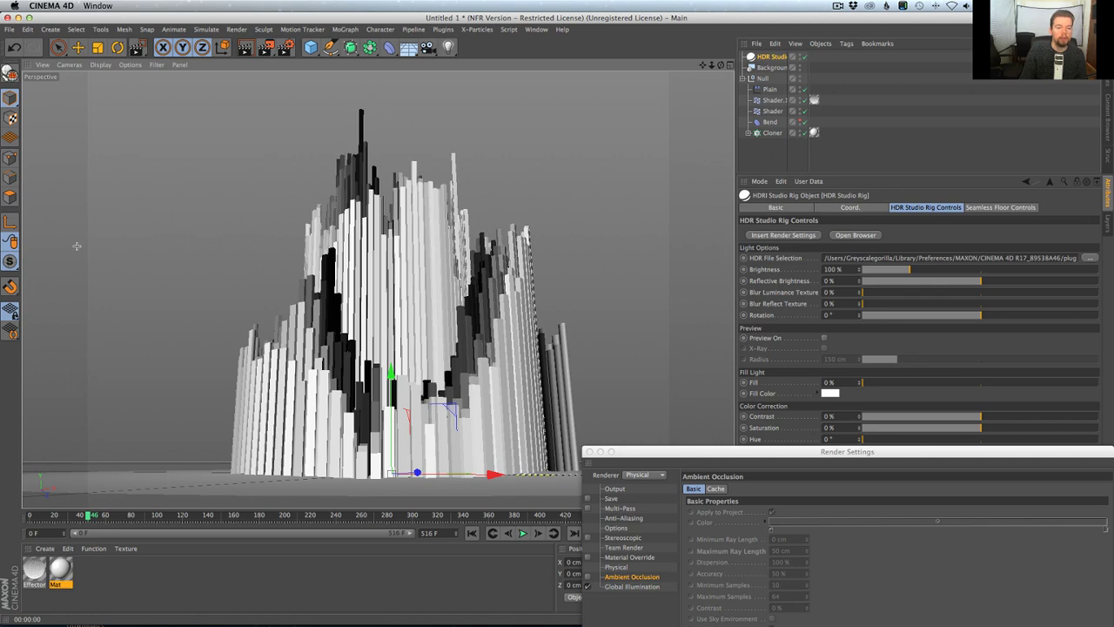
drag(76, 247, 805, 313)
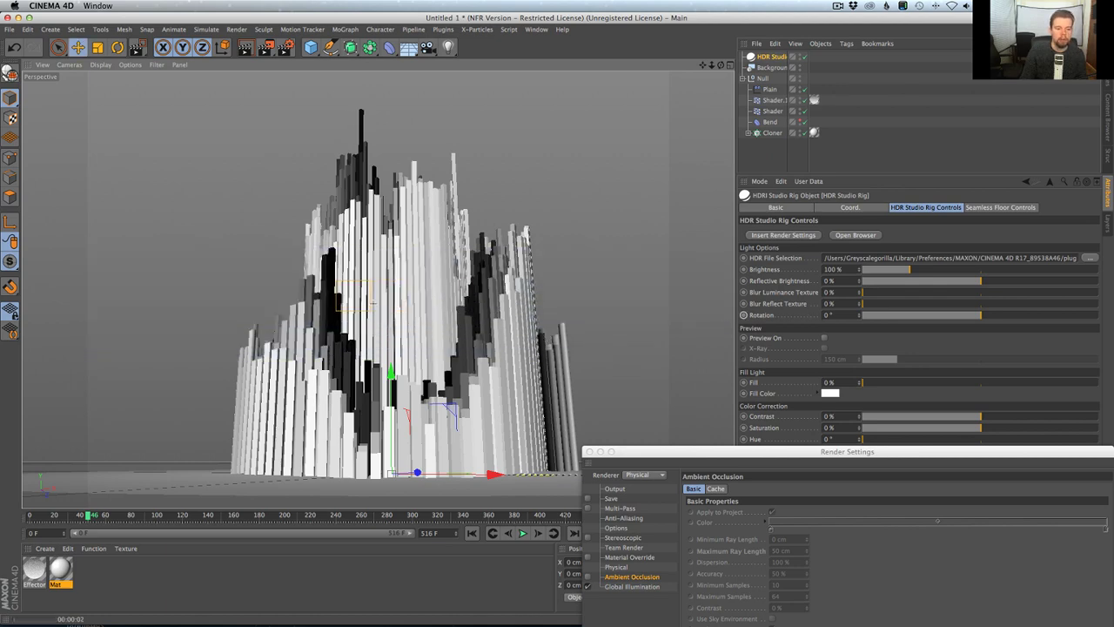
drag(373, 302, 398, 307)
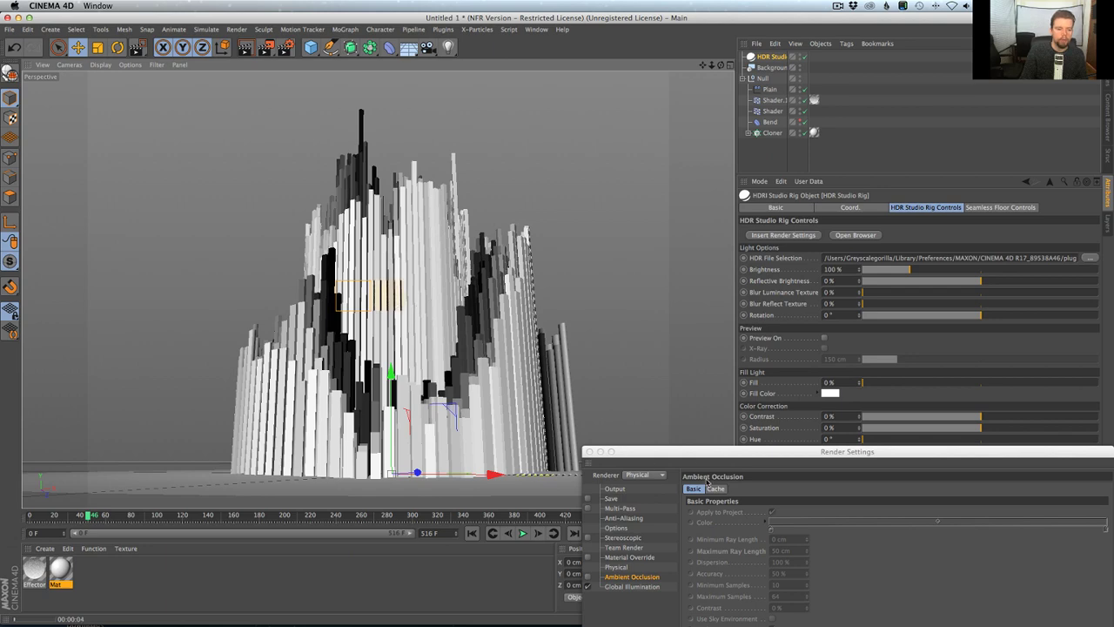
Step: Disable the Color channel of the Mat material, leaving only its Reflectance channel enabled
drag(683, 458, 318, 489)
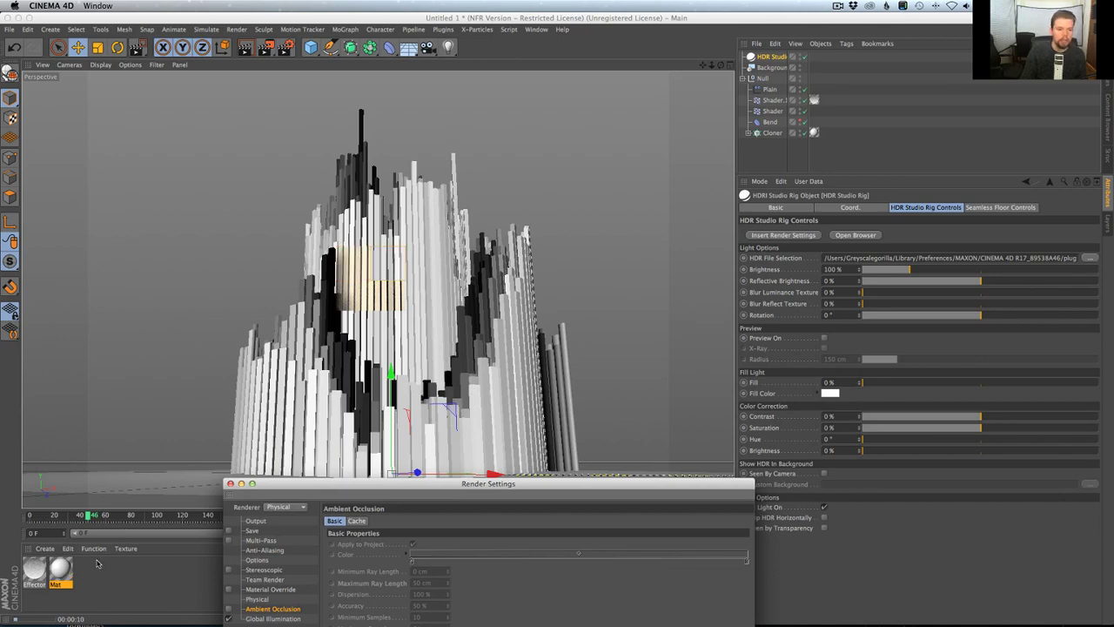
drag(287, 493, 574, 353)
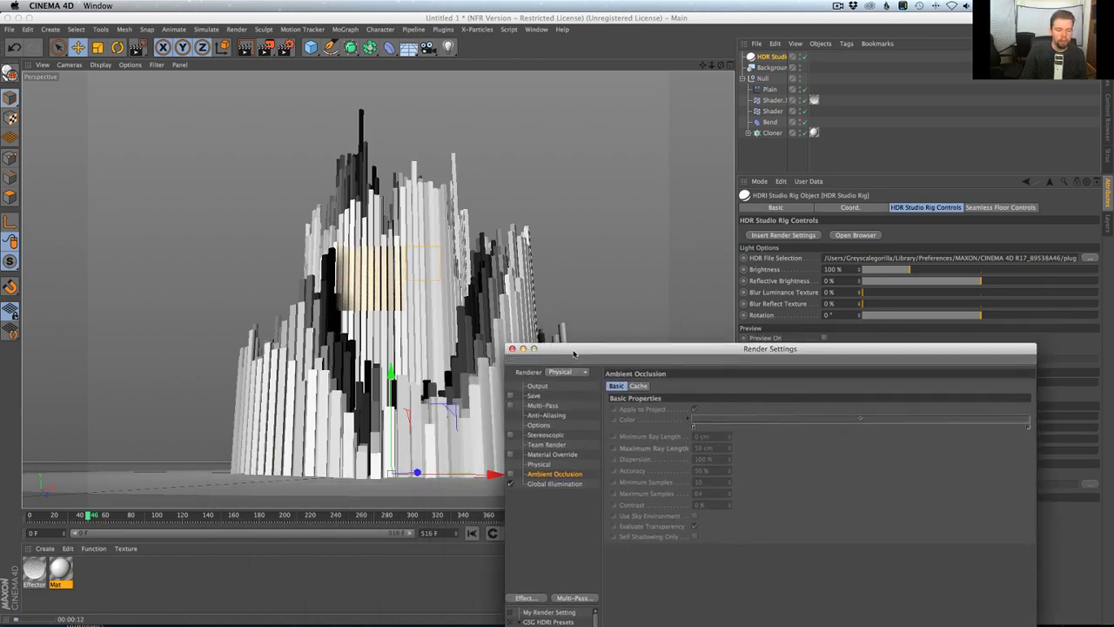
double_click(59, 570)
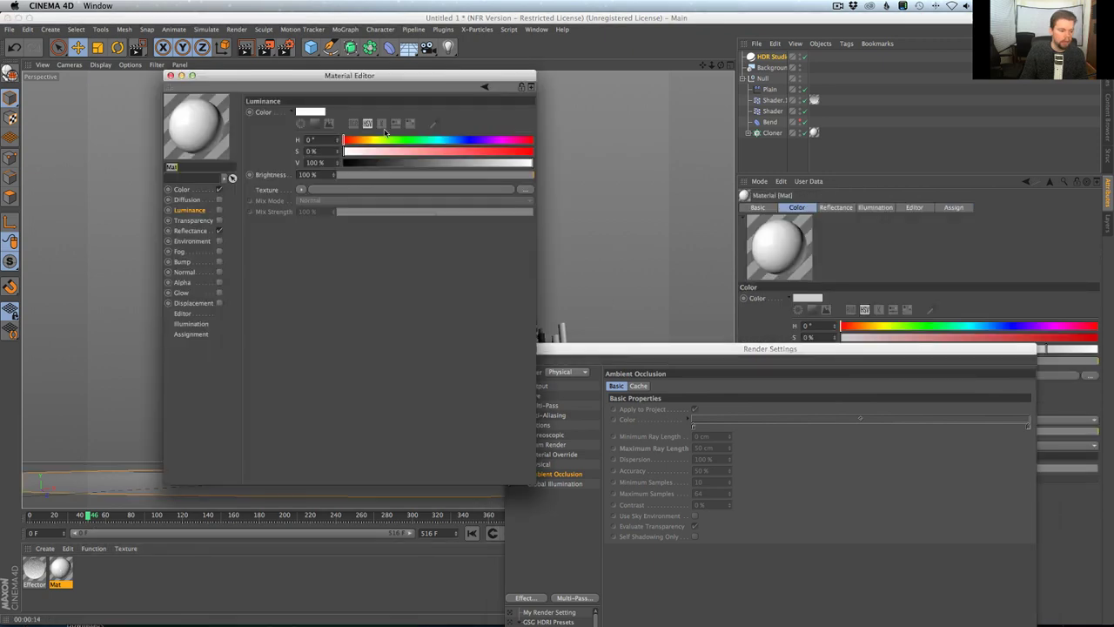
click(218, 189)
drag(197, 77, 218, 523)
Step: Render a wide region across the middle of the spiral and close the material editor
drag(266, 49, 323, 66)
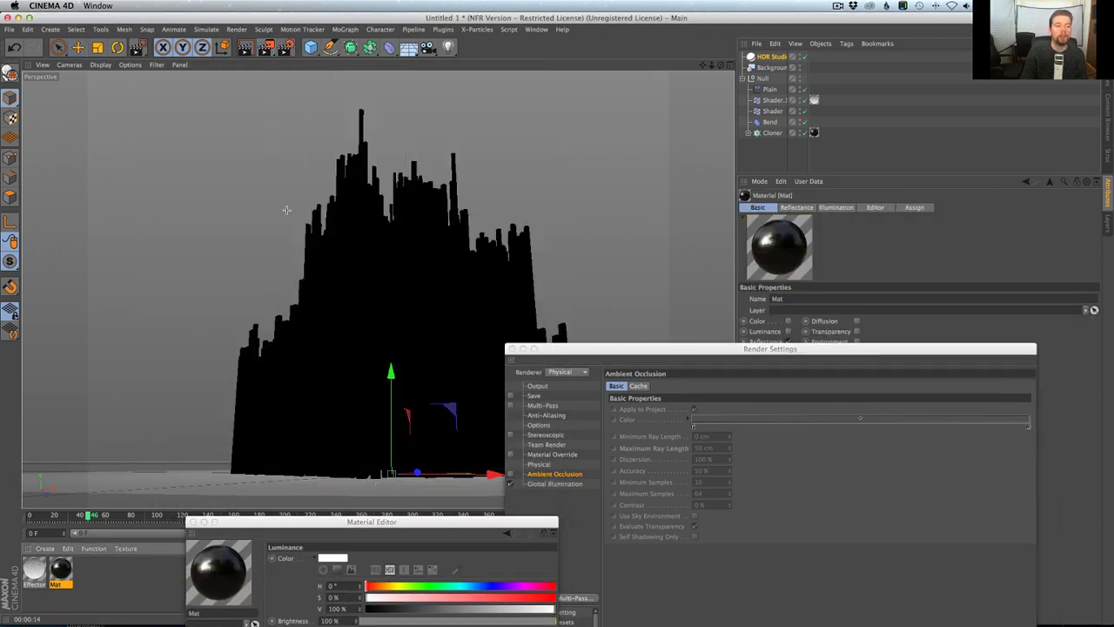
drag(196, 261, 662, 383)
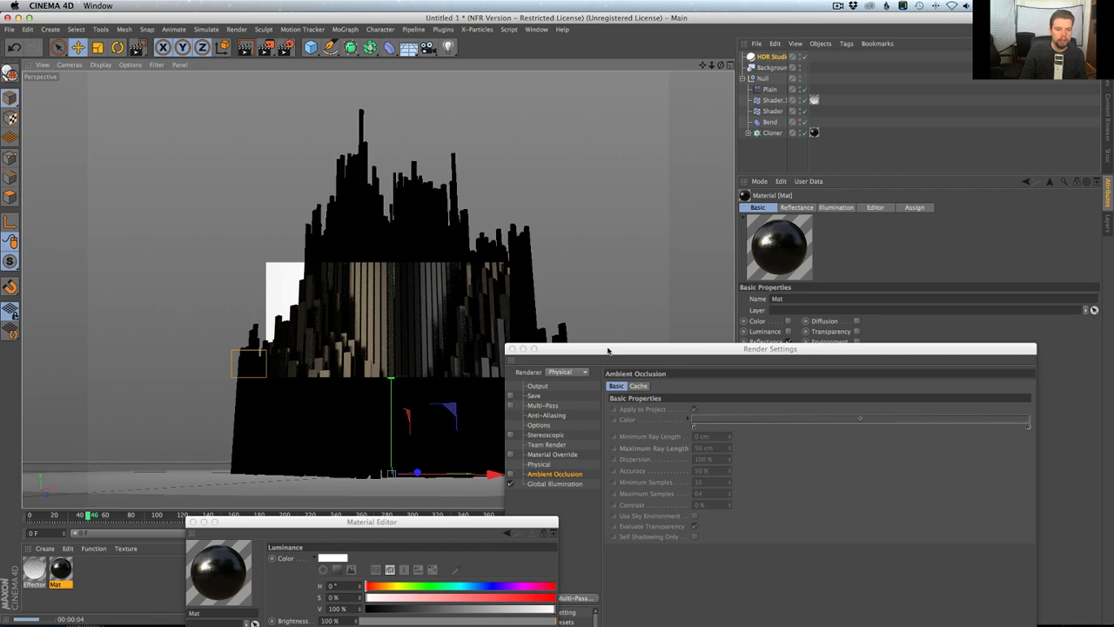
drag(610, 351, 686, 548)
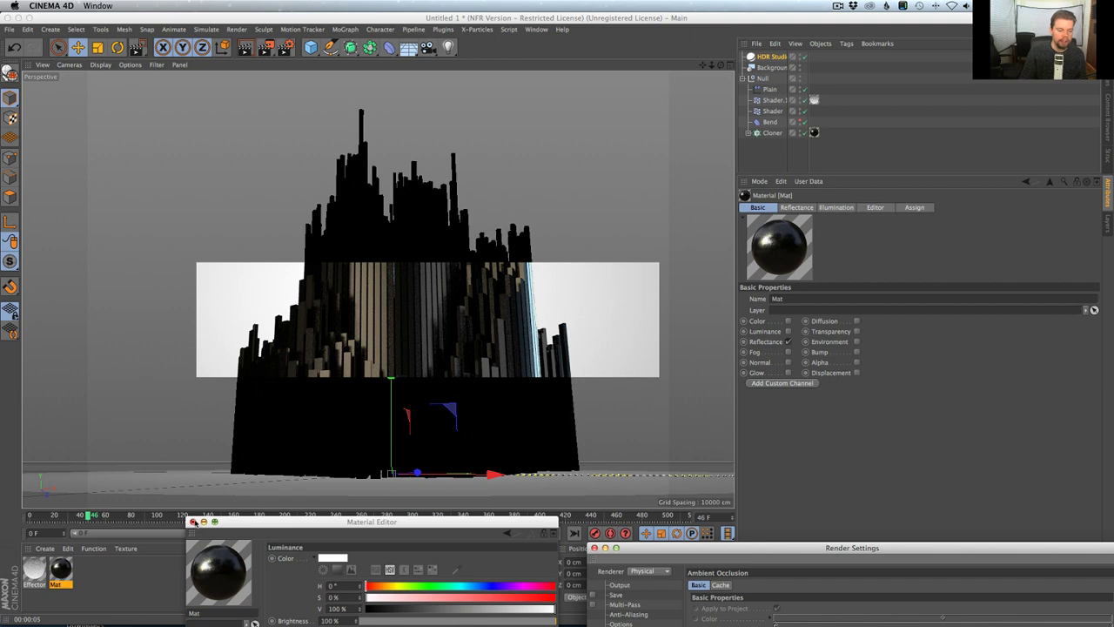
click(193, 522)
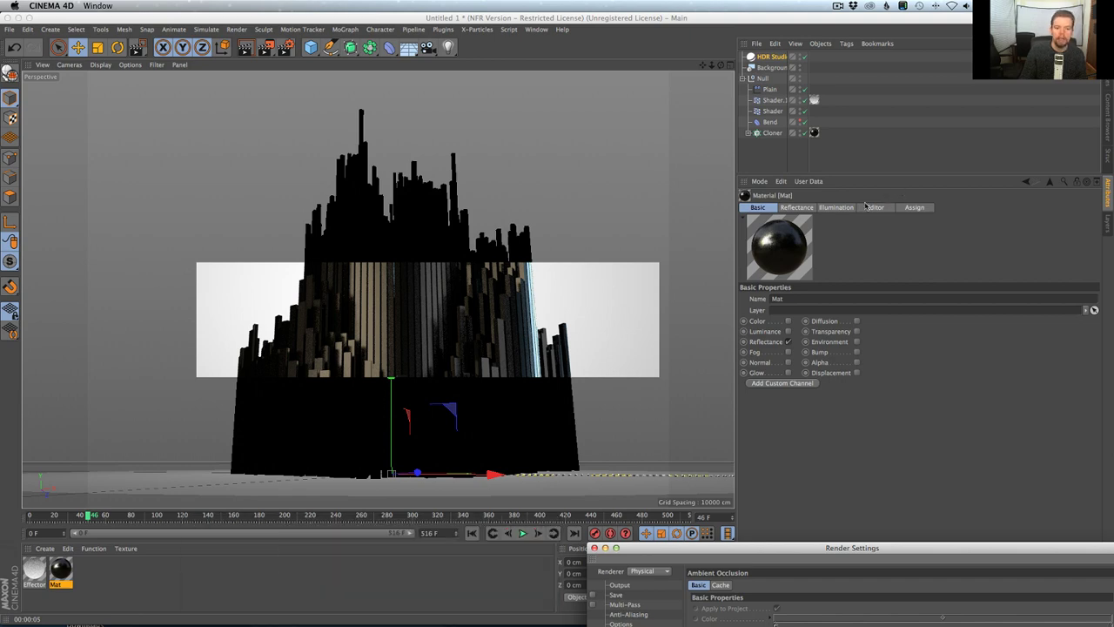
Step: Set the end color of the HDR Studio rig's seamless floor gradient to a dark gray with 28% value
click(769, 55)
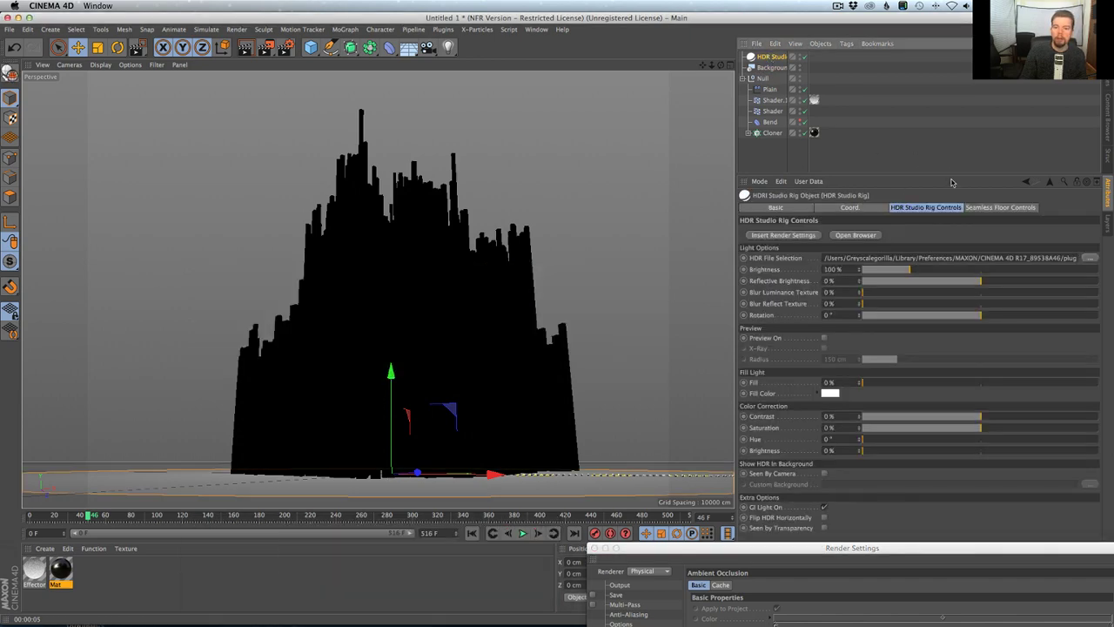
click(1002, 207)
double_click(1097, 272)
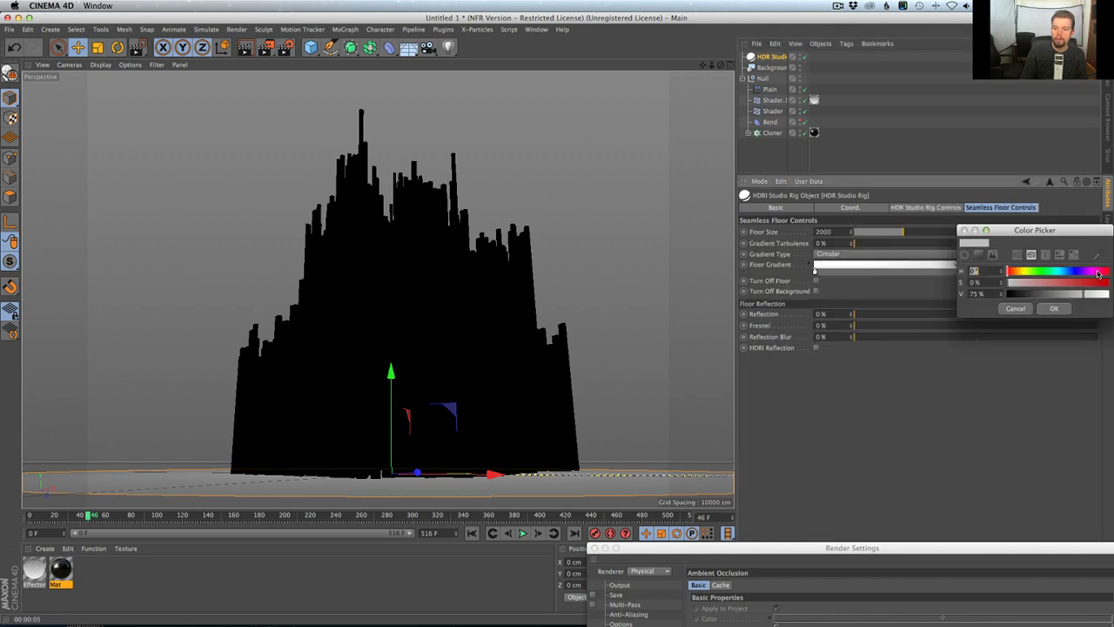
click(1035, 293)
click(1050, 309)
click(1052, 309)
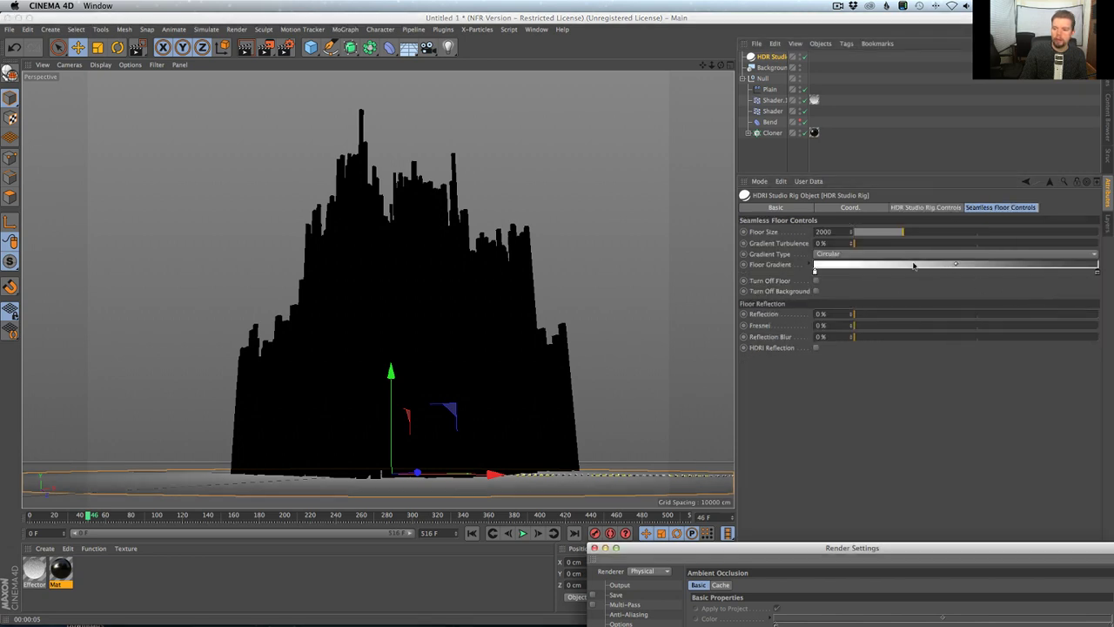
Step: Set the start color of the floor gradient to a matching dark gray and recheck its end color
double_click(816, 271)
click(813, 294)
click(833, 309)
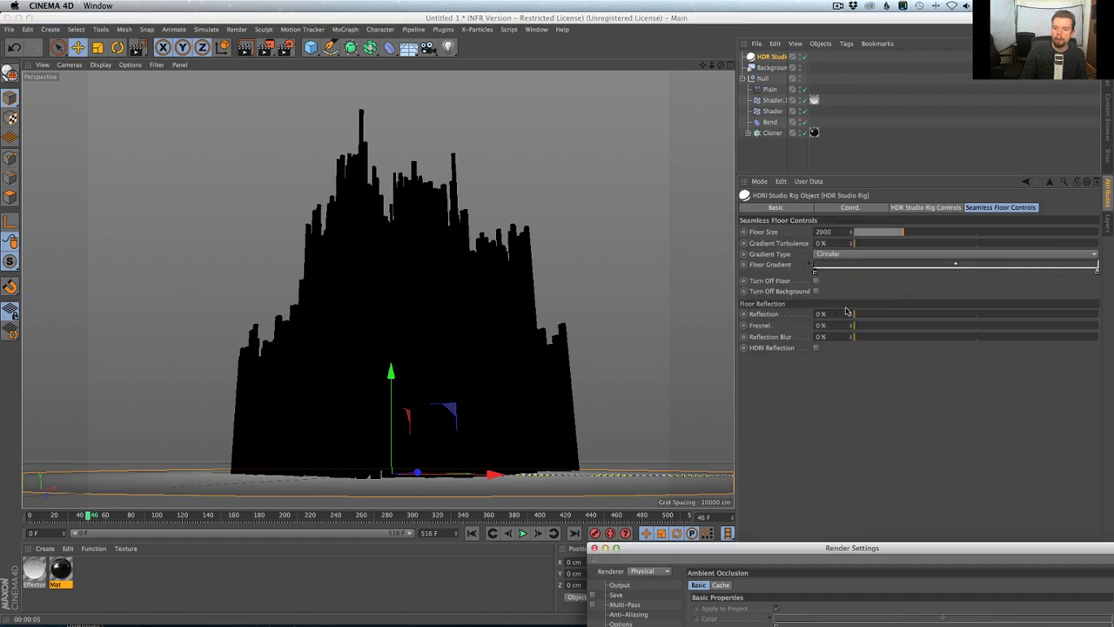
double_click(1097, 273)
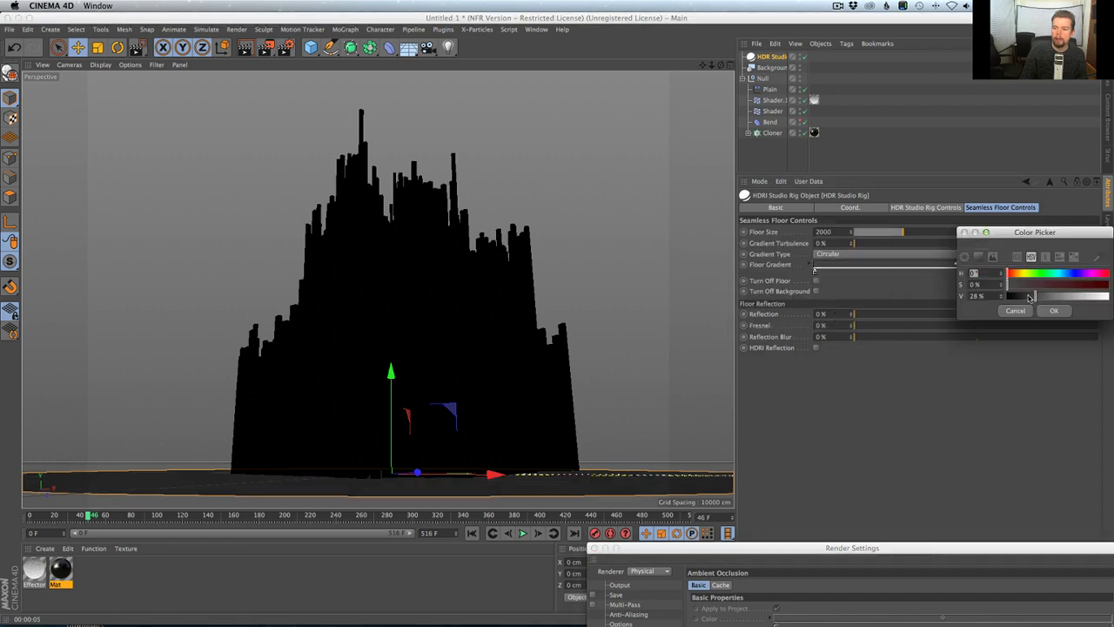
click(1054, 311)
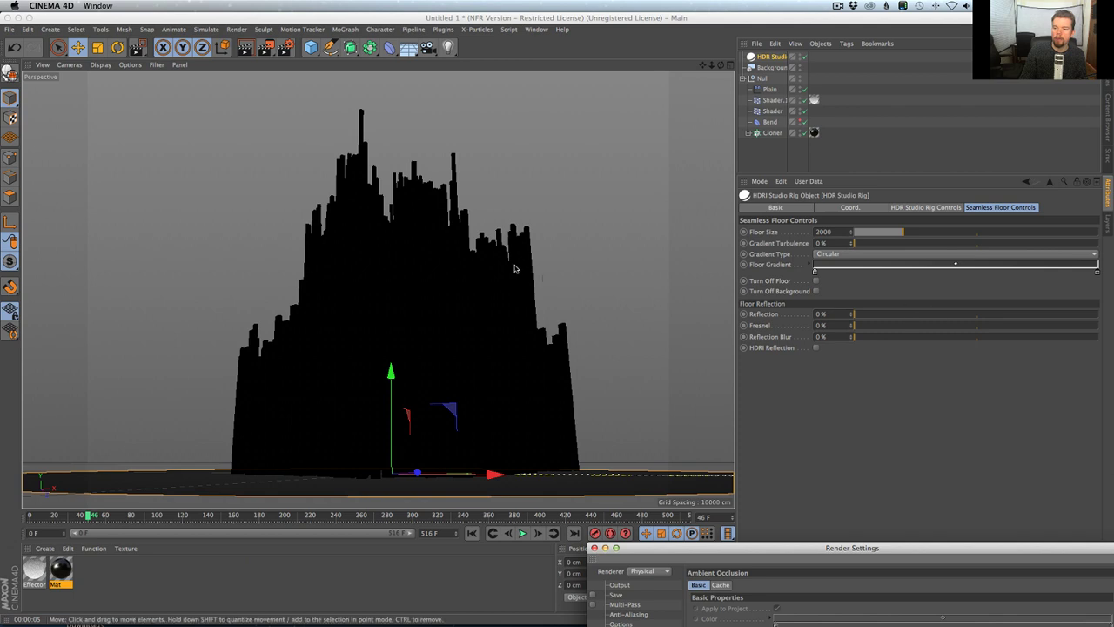
Step: Close the render settings and enable the Luminance channel of the Mat material
alt+drag(503, 351, 475, 350)
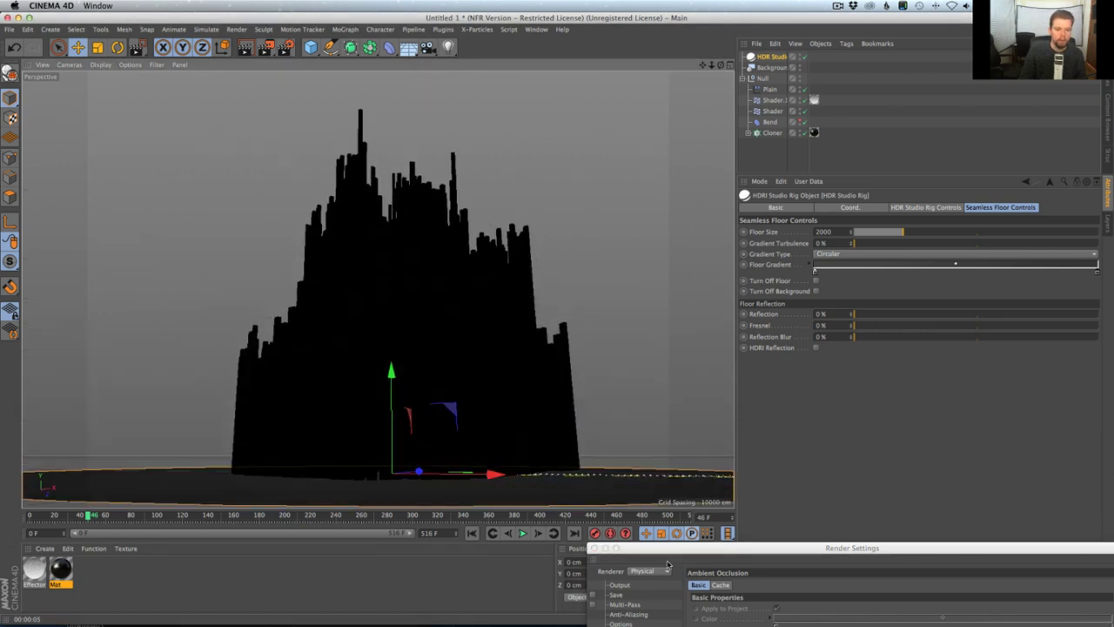
drag(651, 550, 526, 269)
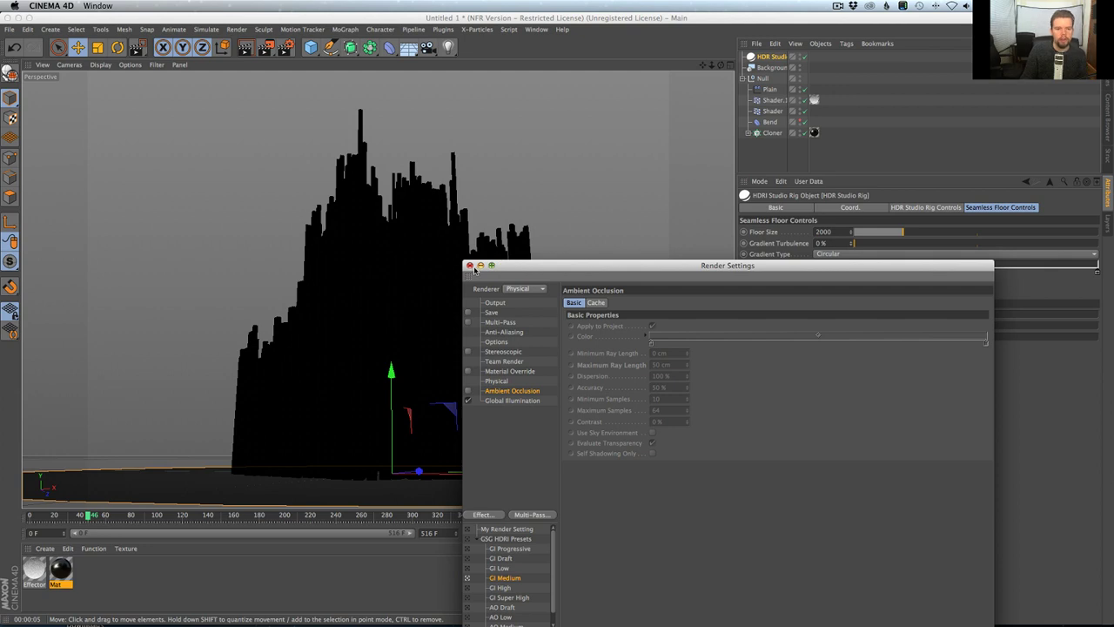
double_click(61, 568)
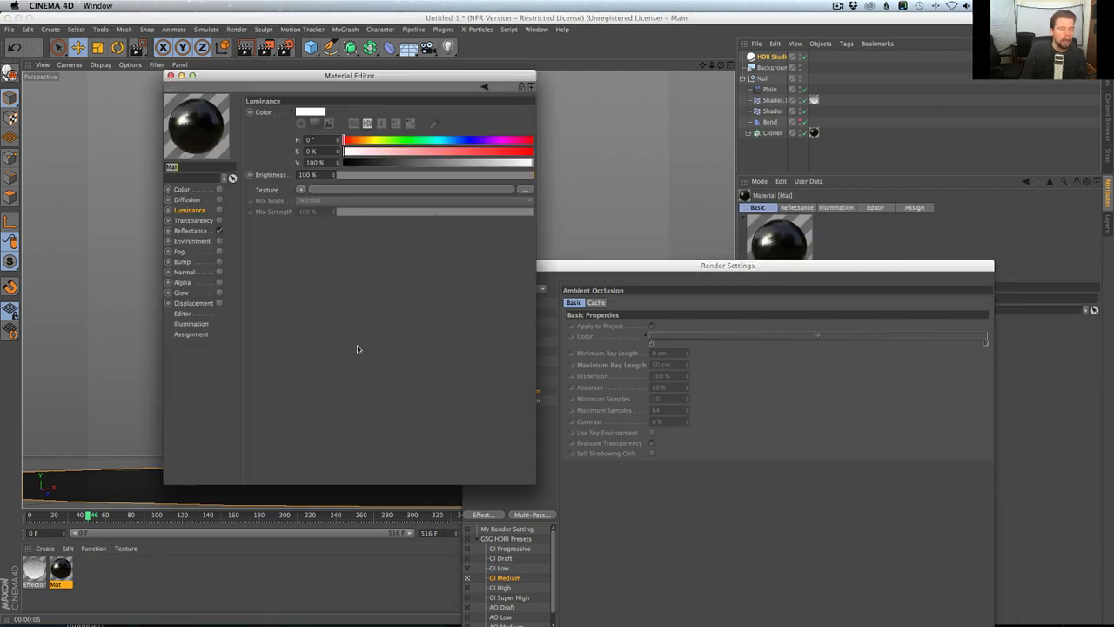
click(205, 233)
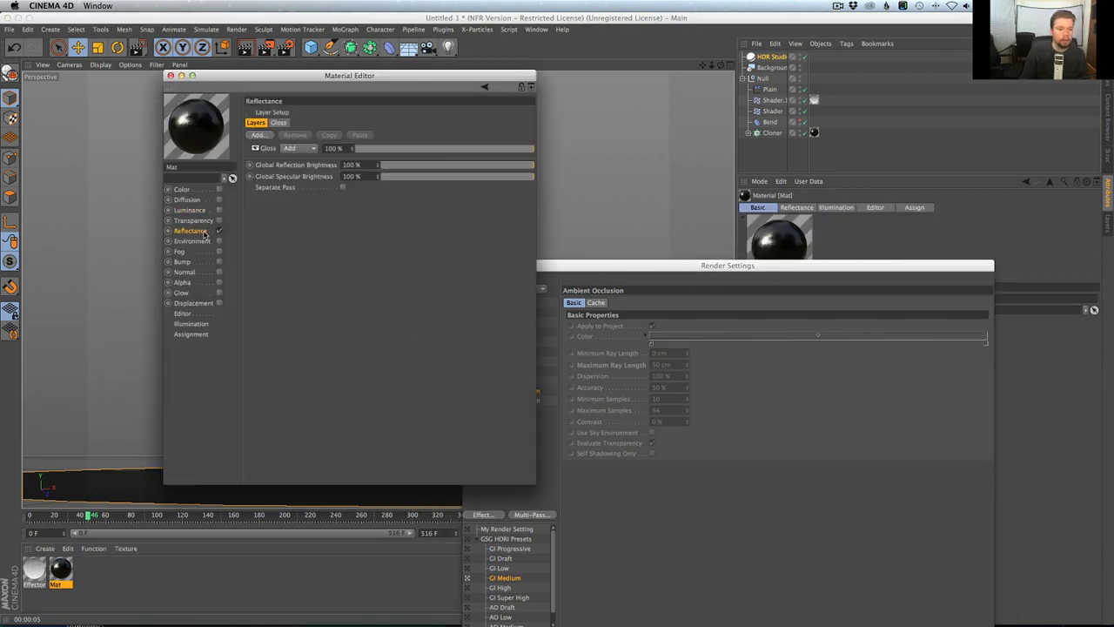
click(183, 189)
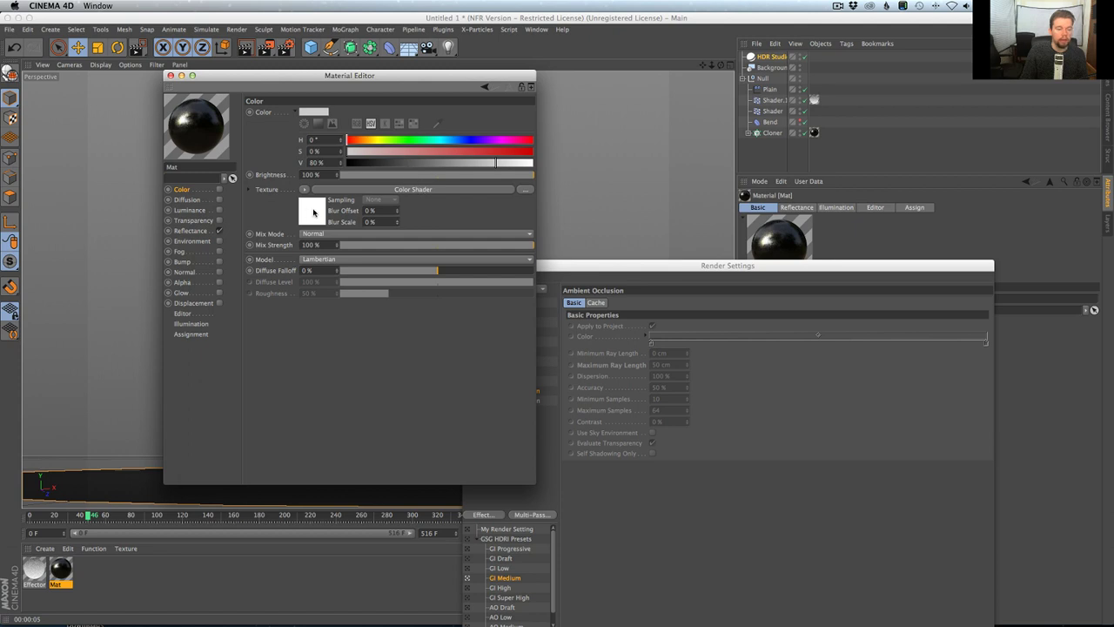
drag(391, 94, 800, 133)
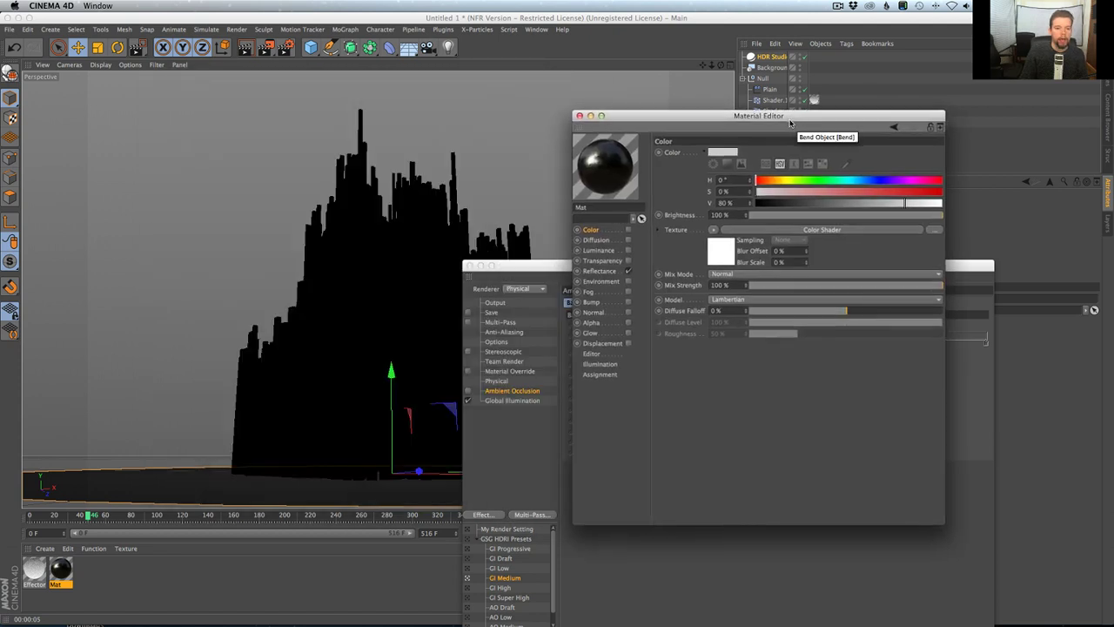
click(471, 266)
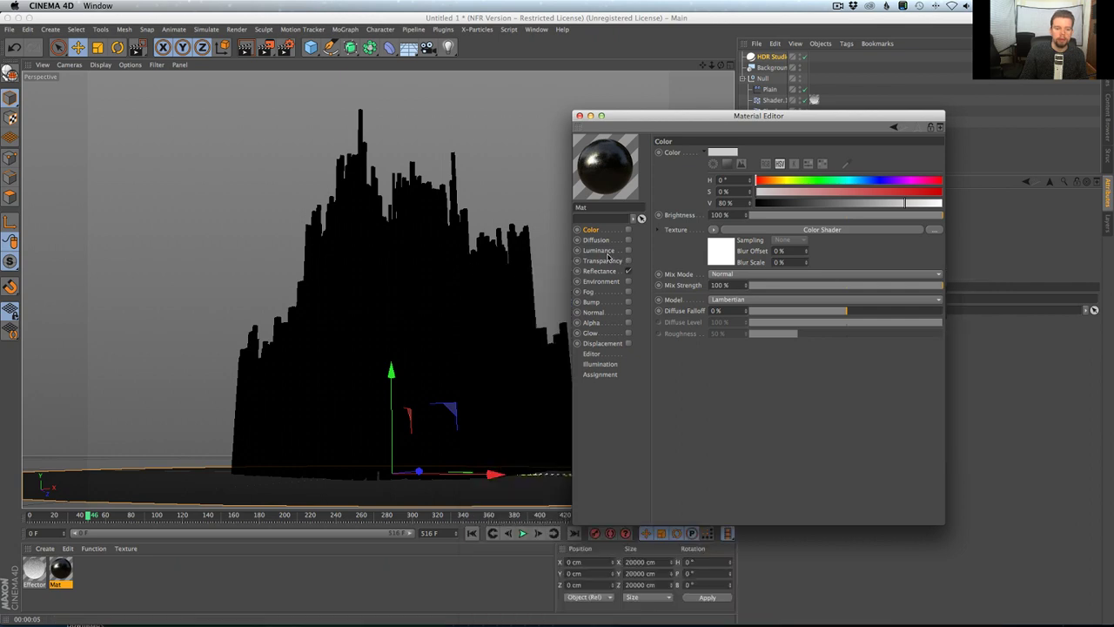
click(606, 252)
click(628, 251)
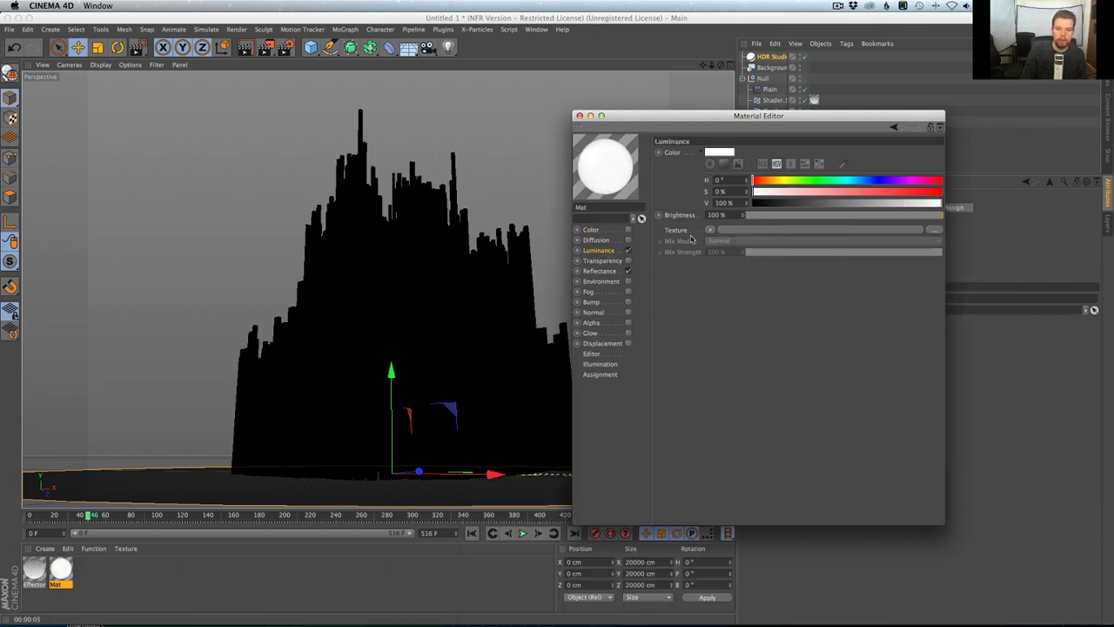
Step: Load a Variation shader as the Luminance texture, with Gradient Blend at 100% and Random Color at 0%
click(710, 229)
mouse_move(745, 459)
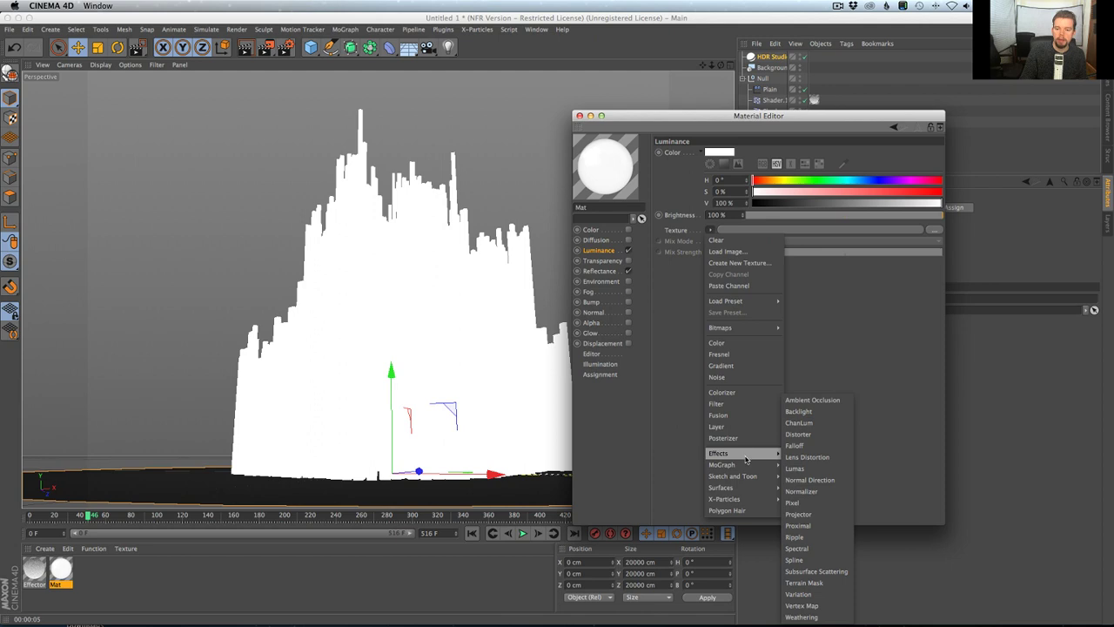
click(799, 593)
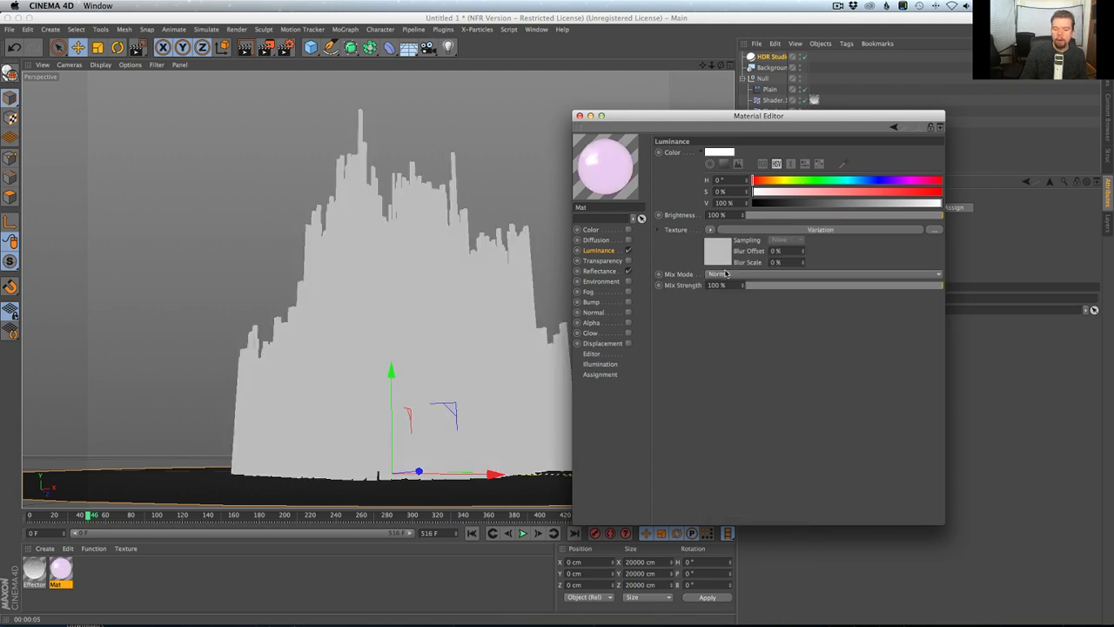
click(724, 267)
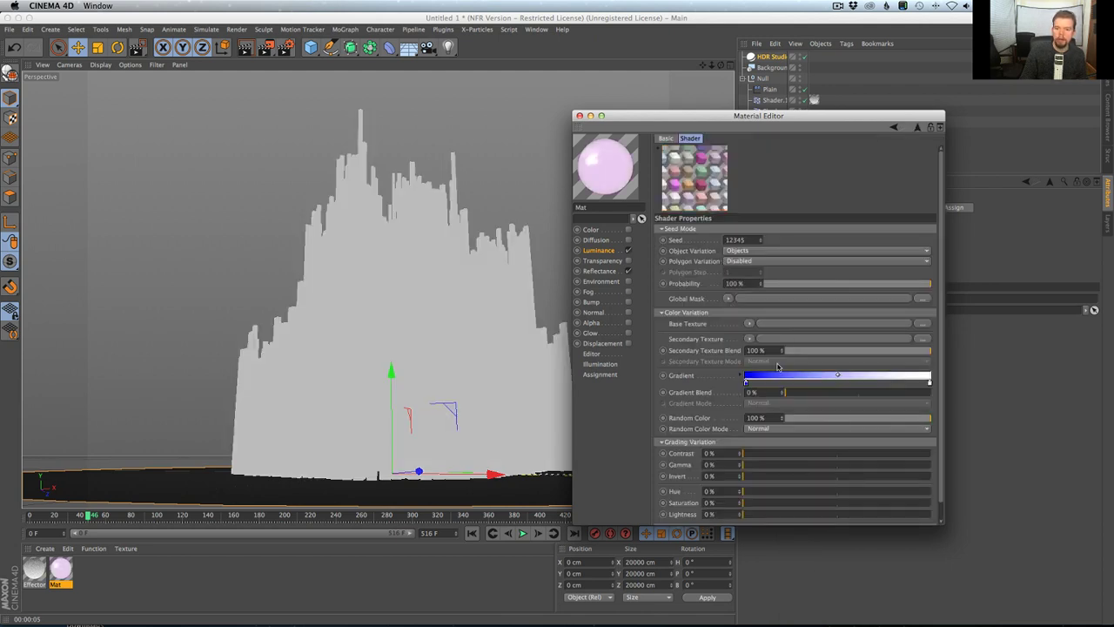
drag(790, 397, 749, 420)
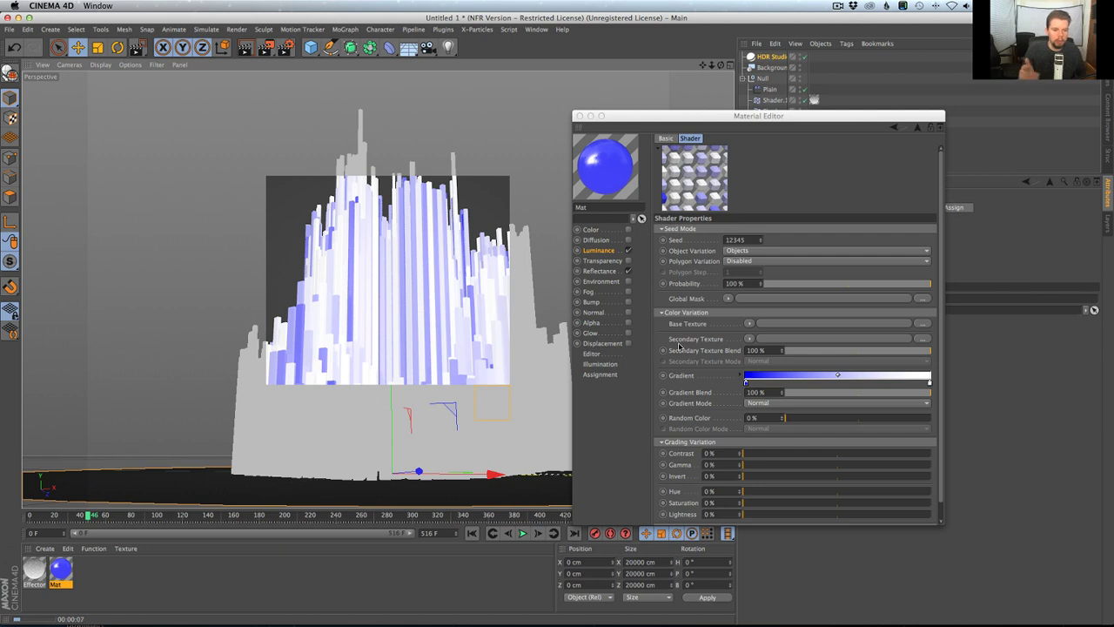
Step: Color the Variation shader's gradient from orange (43° hue) to black, with the black knot about a quarter of the way along
double_click(746, 383)
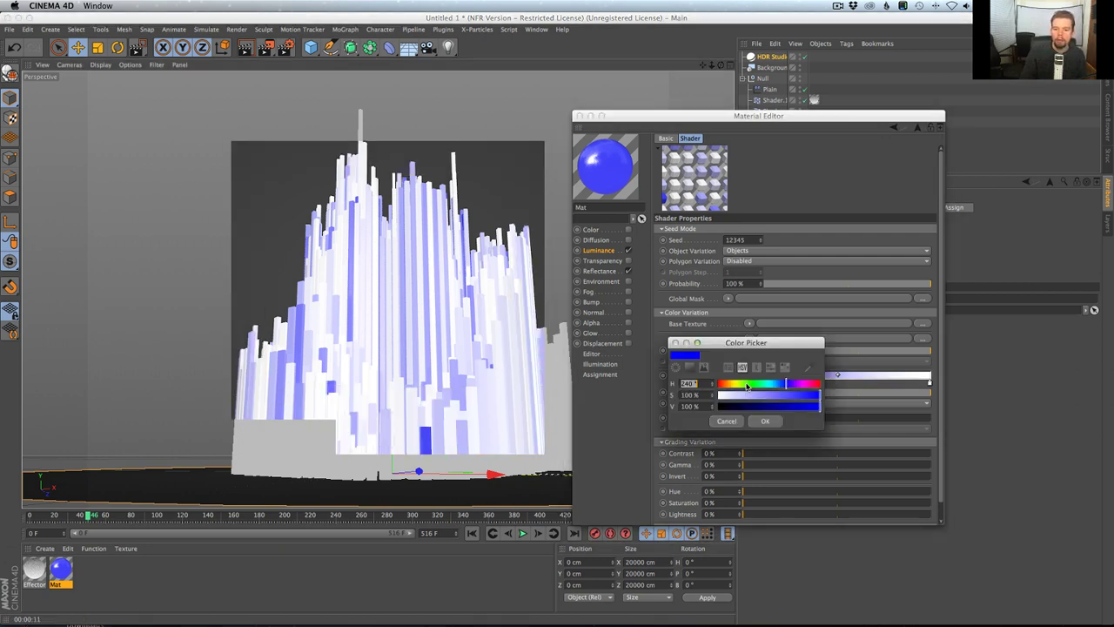
drag(742, 384, 733, 384)
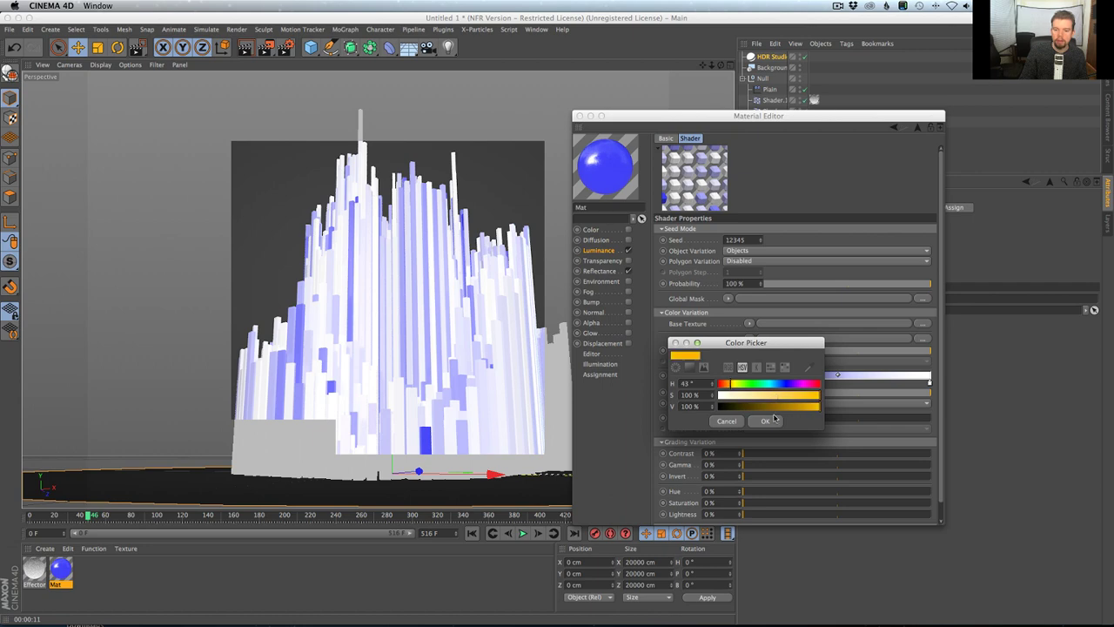
click(774, 420)
double_click(927, 384)
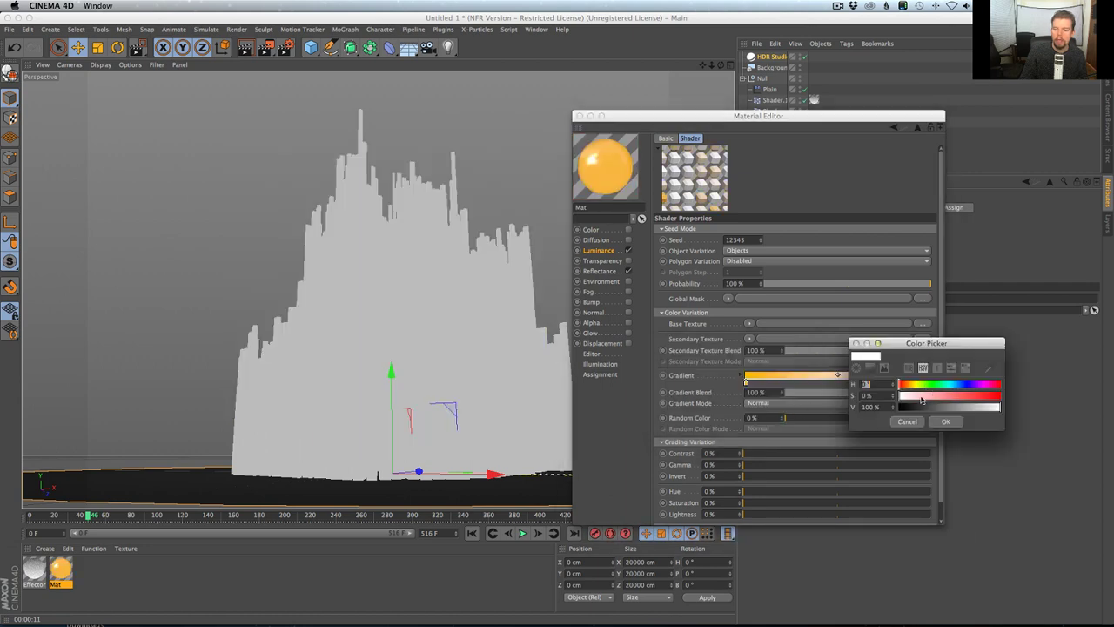
drag(920, 405, 795, 383)
click(947, 422)
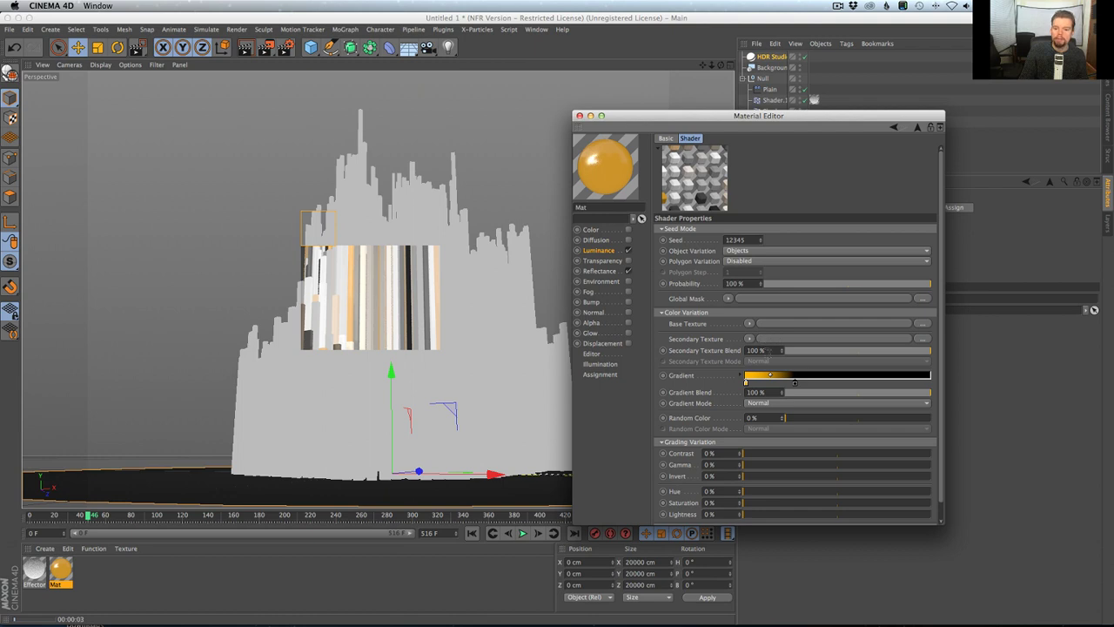
Step: Set the Variation shader's Secondary Texture Blend to 0% and load a black Color shader as its Base Texture
drag(815, 353, 784, 353)
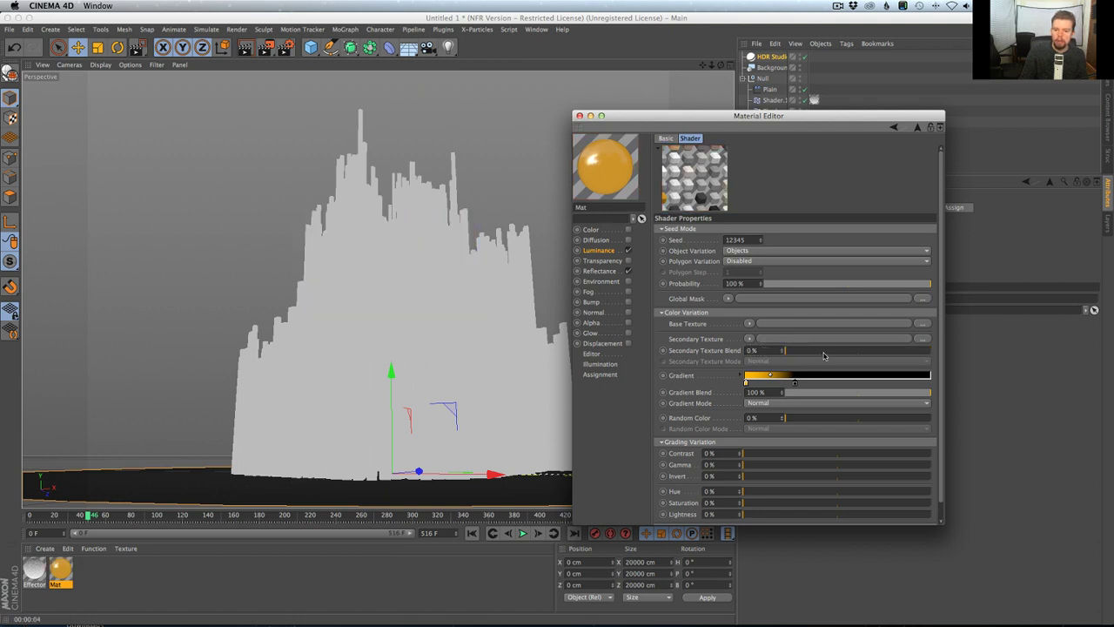
click(751, 324)
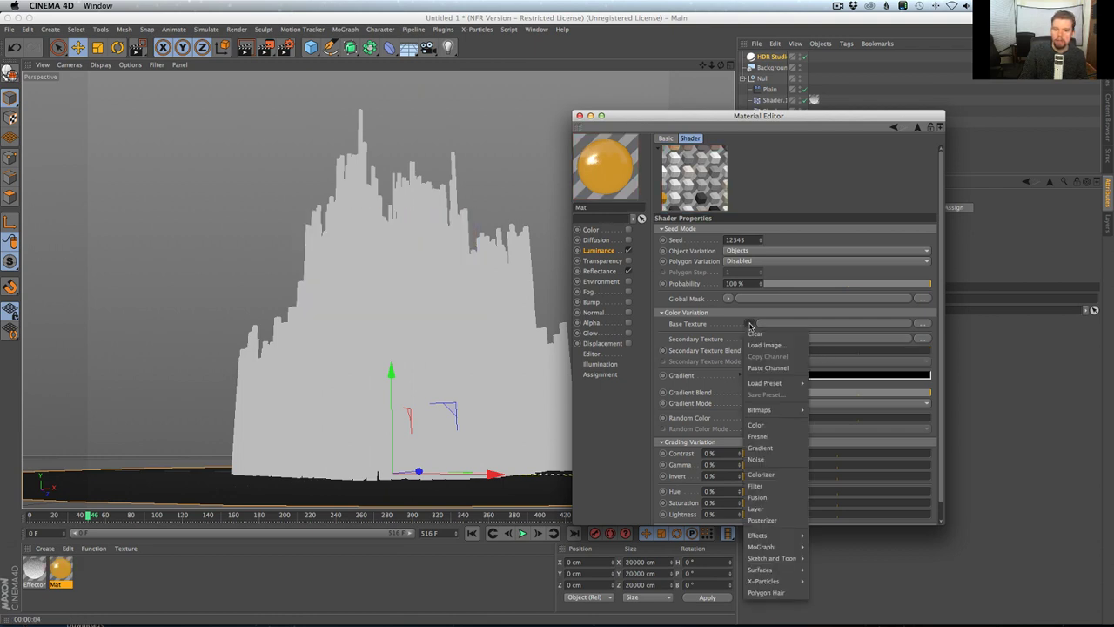
click(771, 425)
click(765, 342)
drag(769, 279, 742, 280)
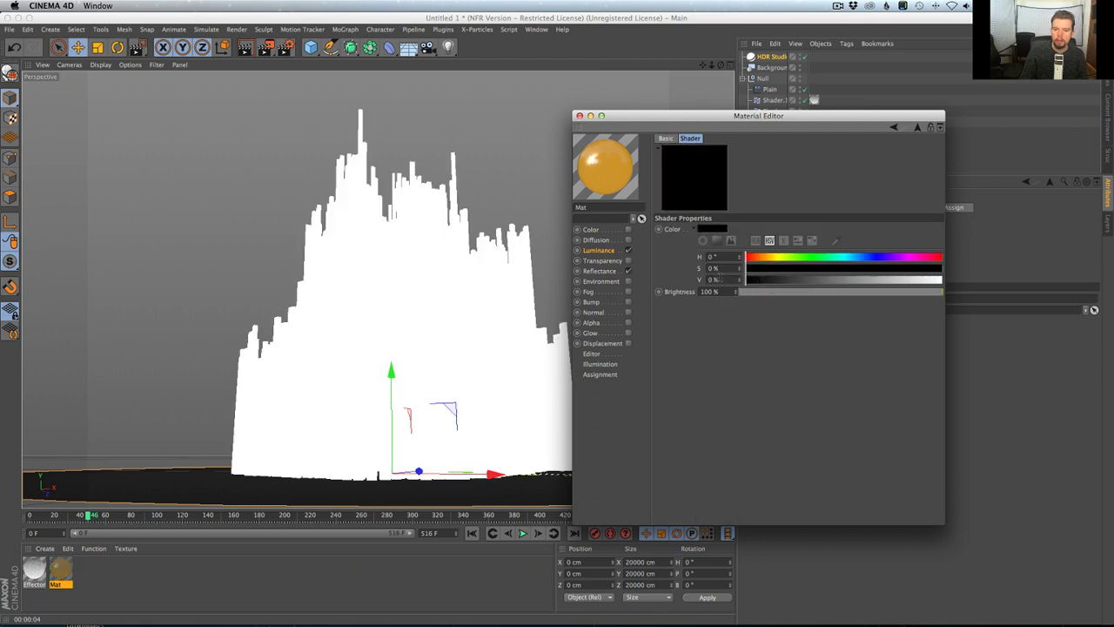
click(918, 126)
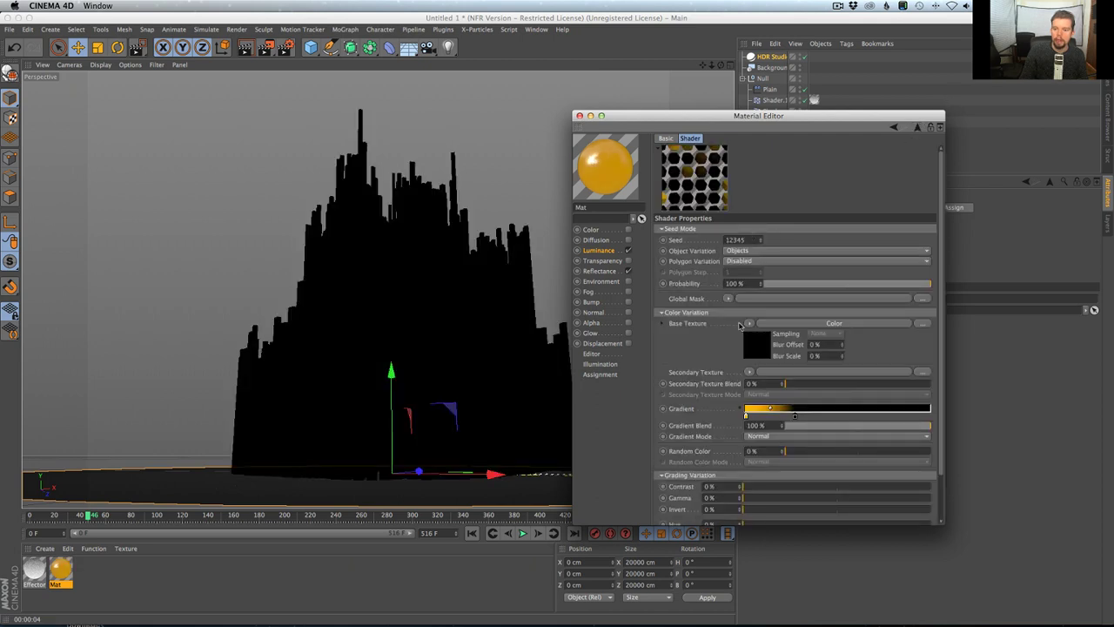
Step: Shift the gradient's orange knot inward, add a pale yellow start knot at 33% saturation, and pack the knots tighter toward the start
drag(741, 418, 766, 417)
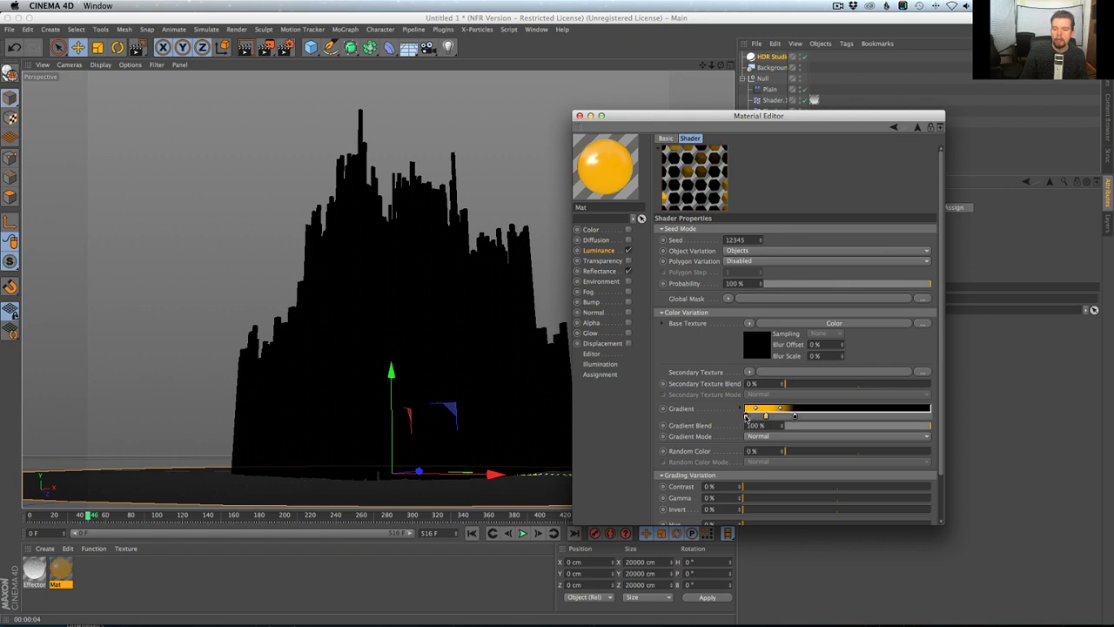
double_click(754, 418)
drag(747, 428, 754, 431)
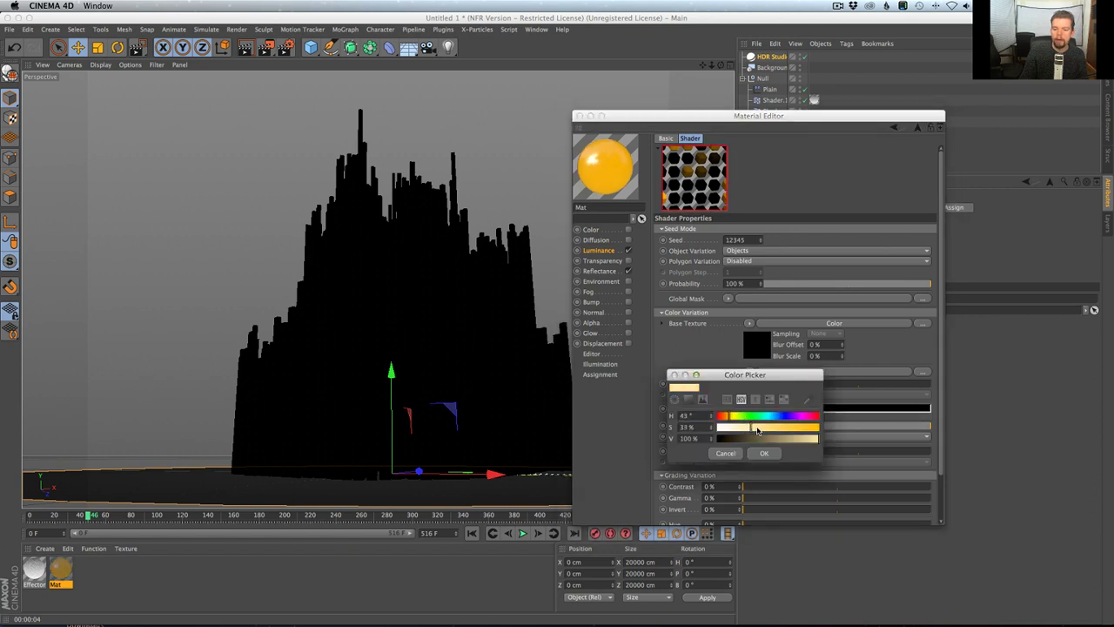
click(763, 454)
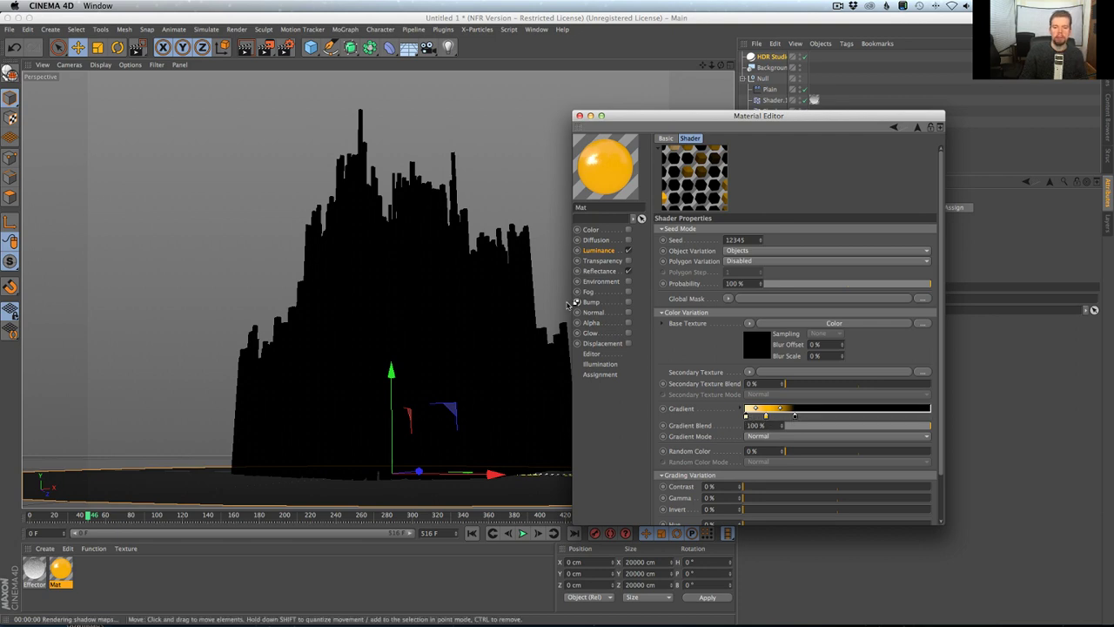
key(ctrl+r)
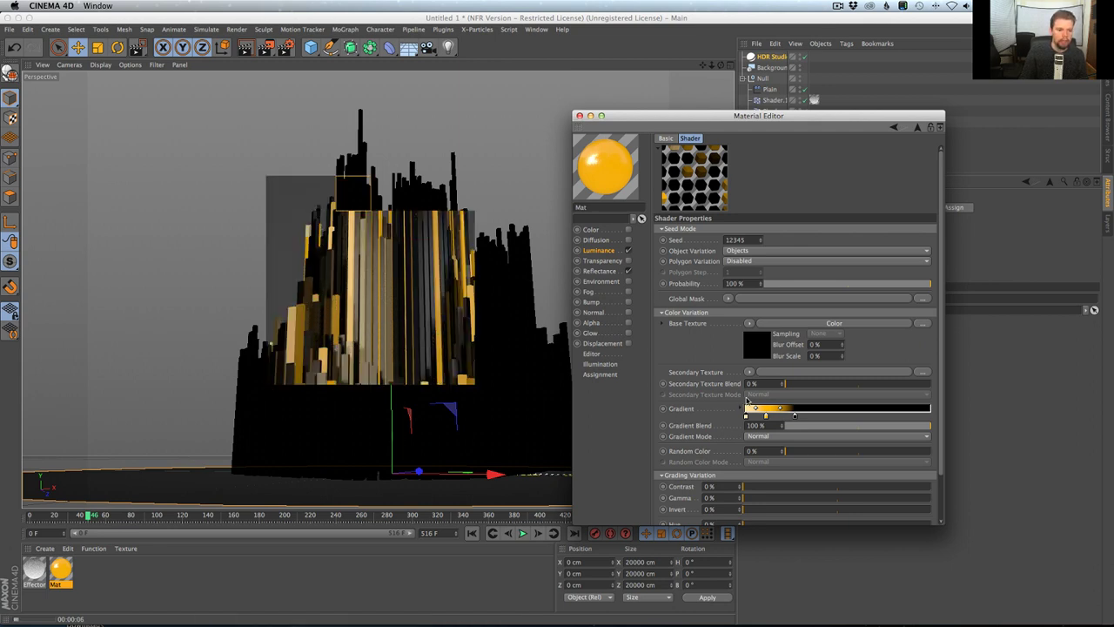
mouse_move(766, 416)
mouse_down()
mouse_move(755, 416)
mouse_move(766, 418)
mouse_up()
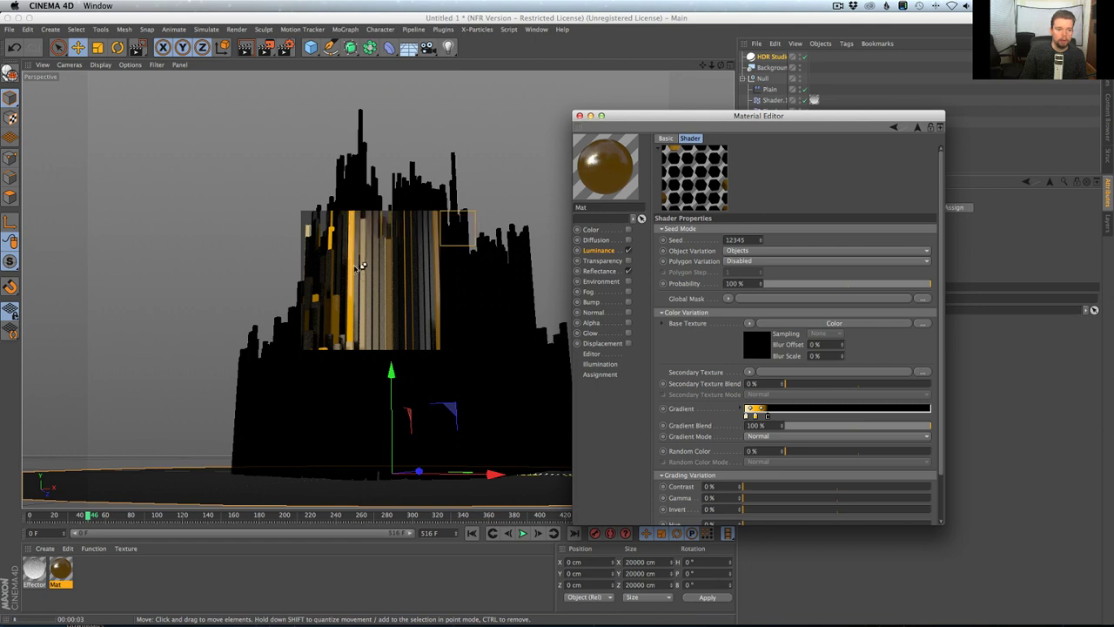
Step: Set the Luminance channel's Mix Mode to Multiply and its Brightness to 300%, and render a preview in the viewport
click(600, 251)
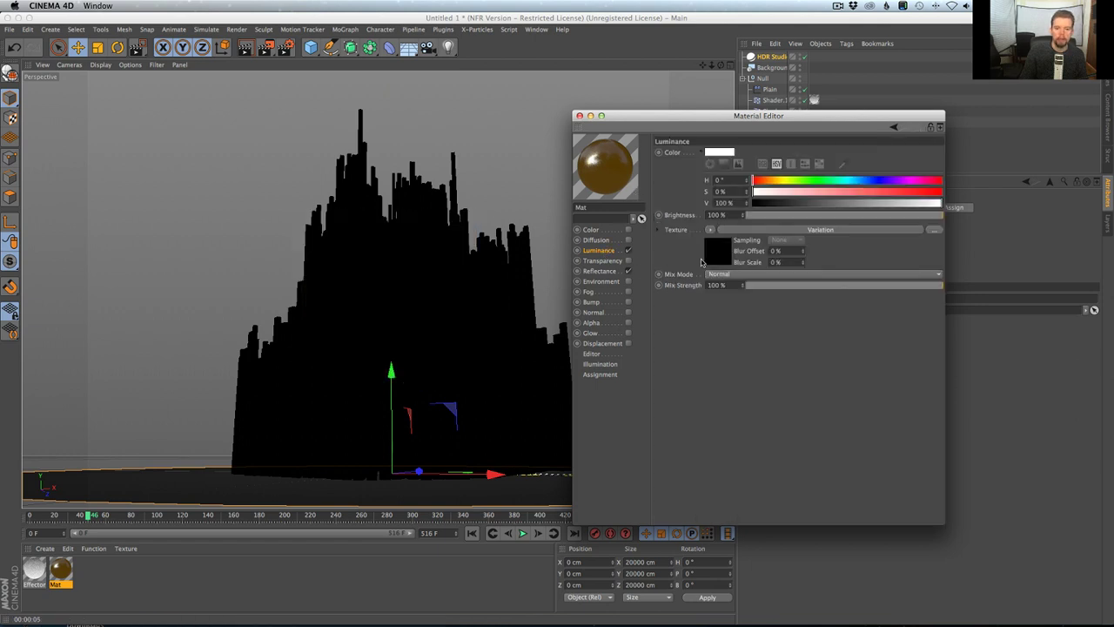
click(737, 273)
click(739, 316)
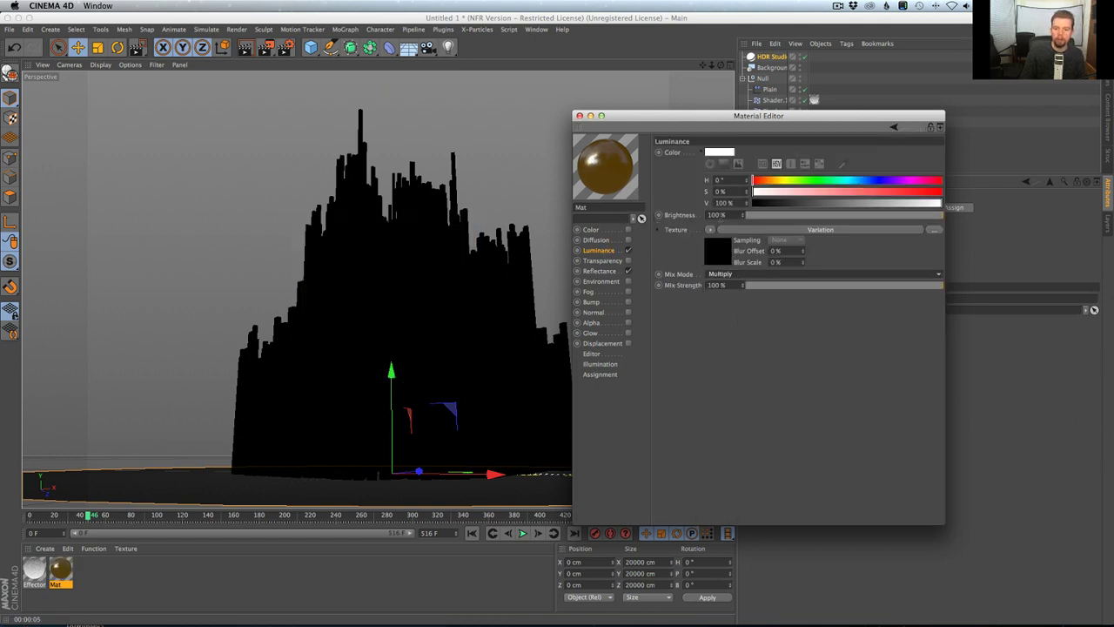
drag(713, 215, 691, 222)
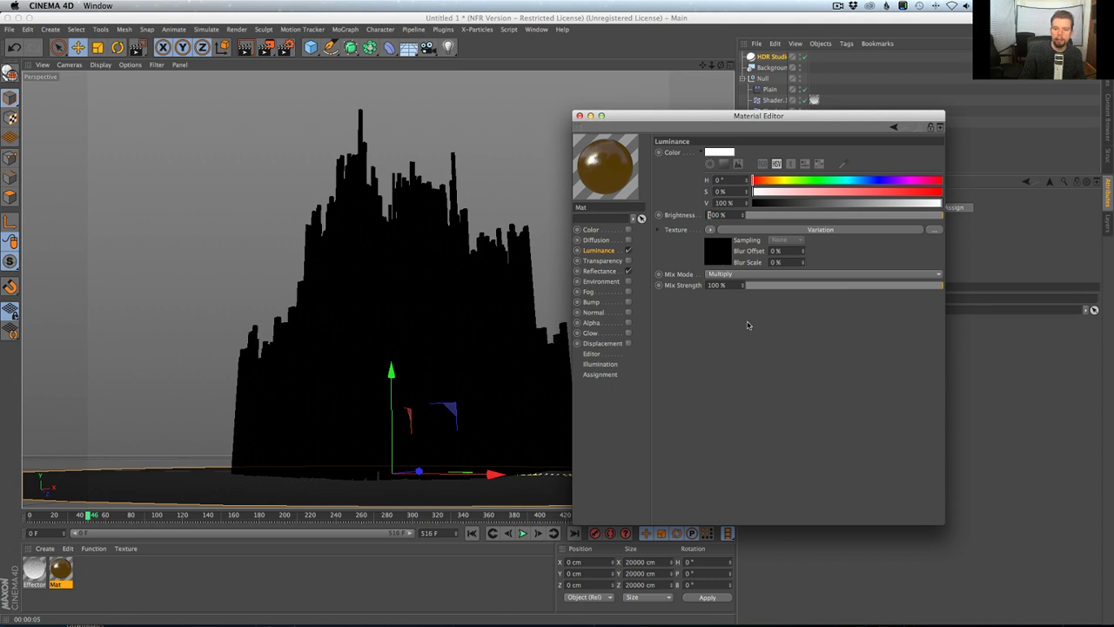
key(Delete)
text(3)
key(Return)
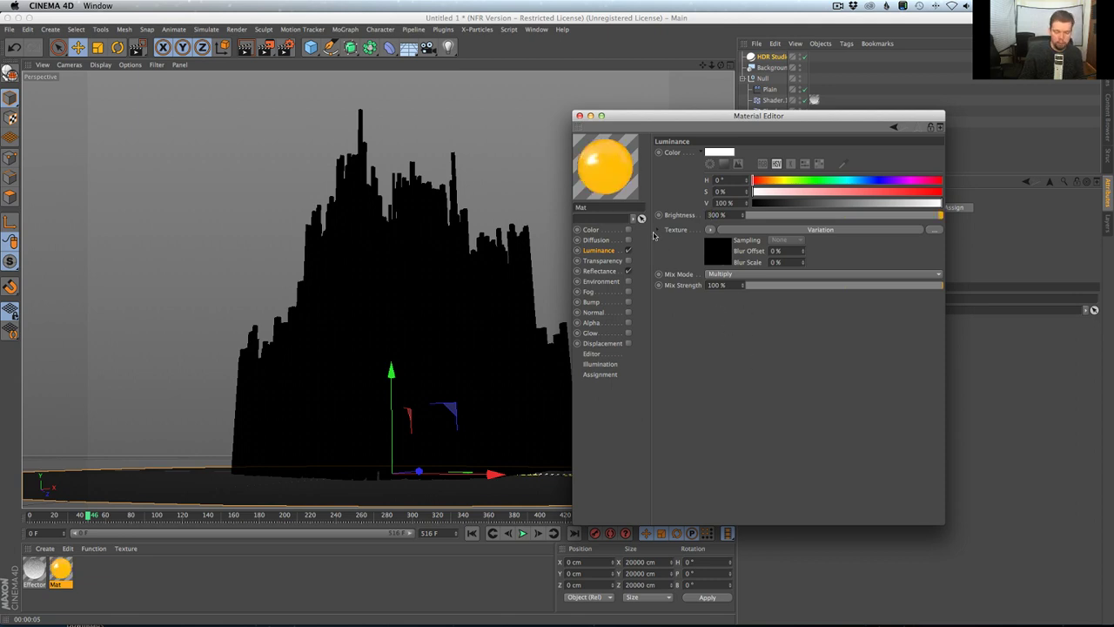
key(ctrl+r)
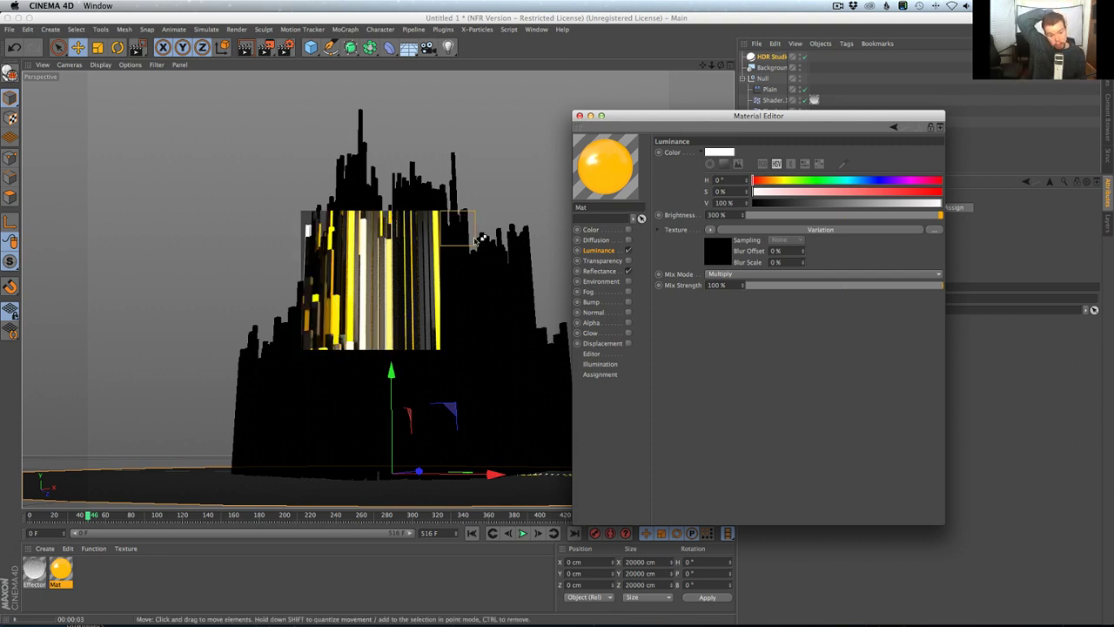
Step: Disable Global Illumination in the render settings and preview-render the full bar structure
key(ctrl+b)
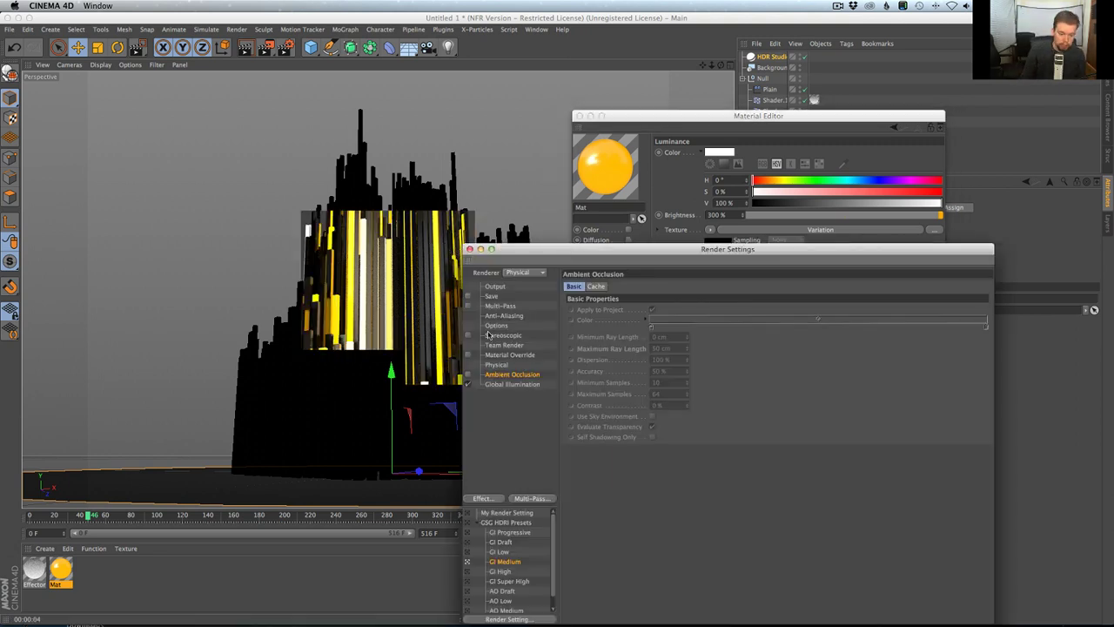
click(470, 384)
click(470, 250)
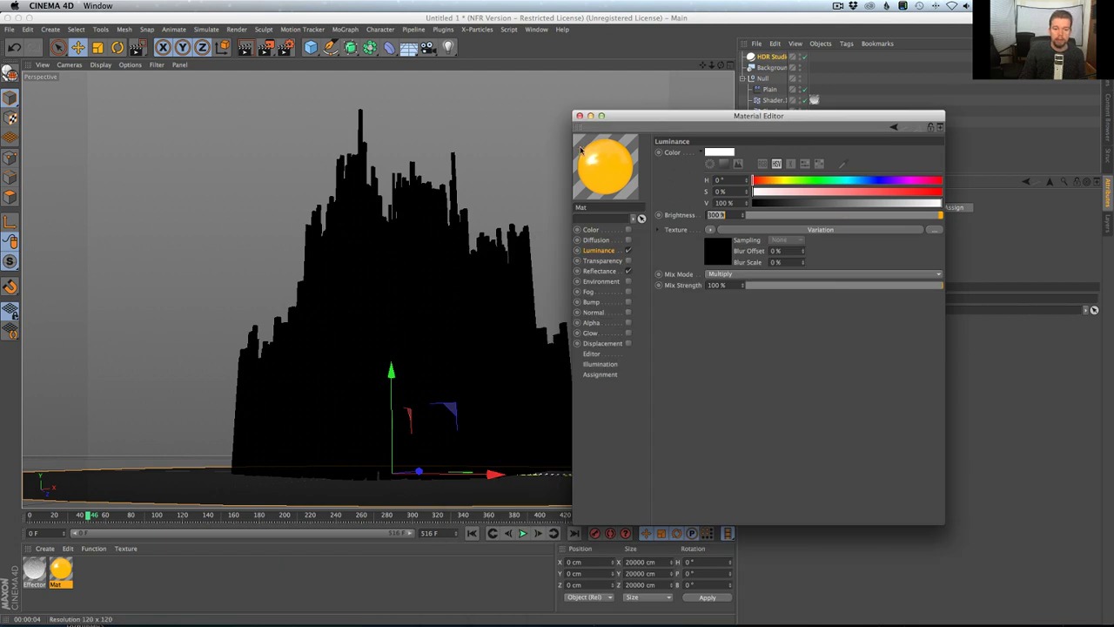
drag(624, 114, 738, 117)
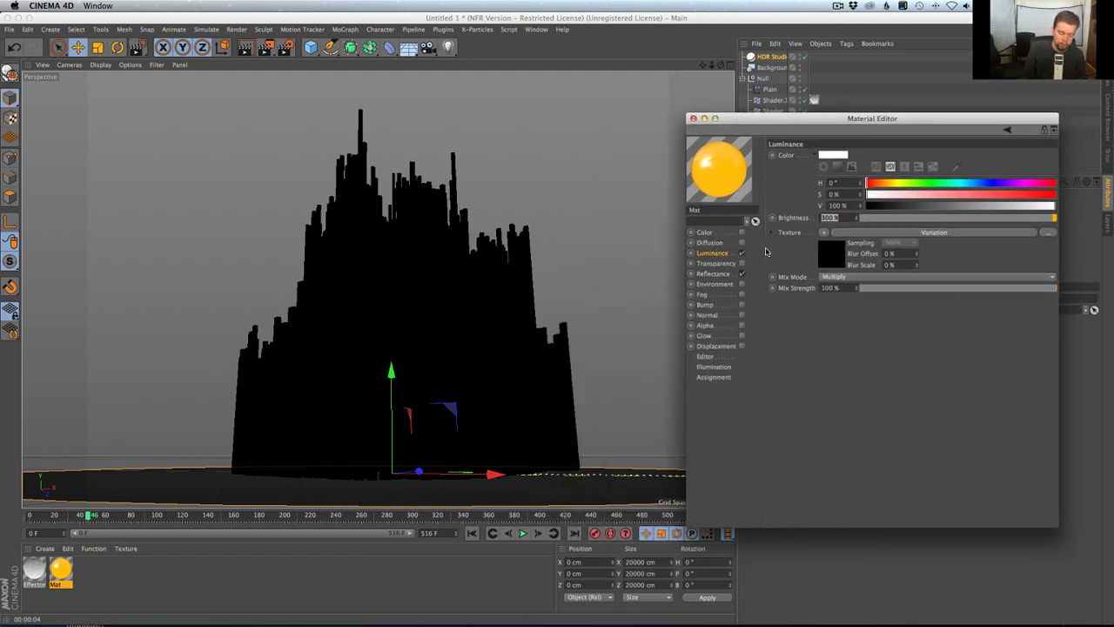
key(ctrl+r)
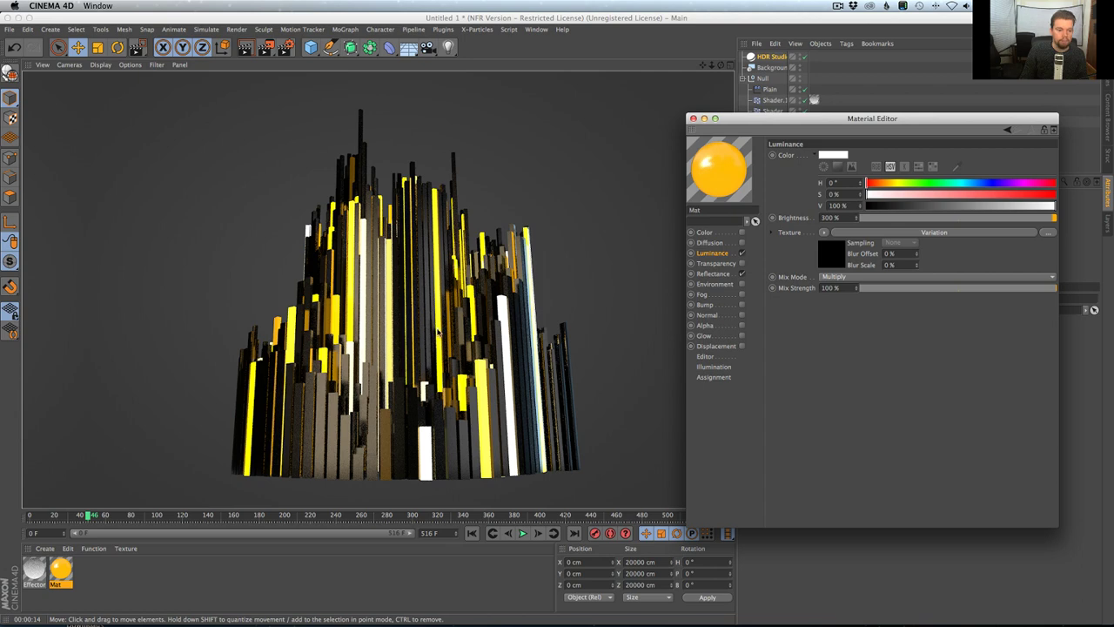
Step: Invert the Plain effector's linear falloff
alt+drag(438, 334, 425, 447)
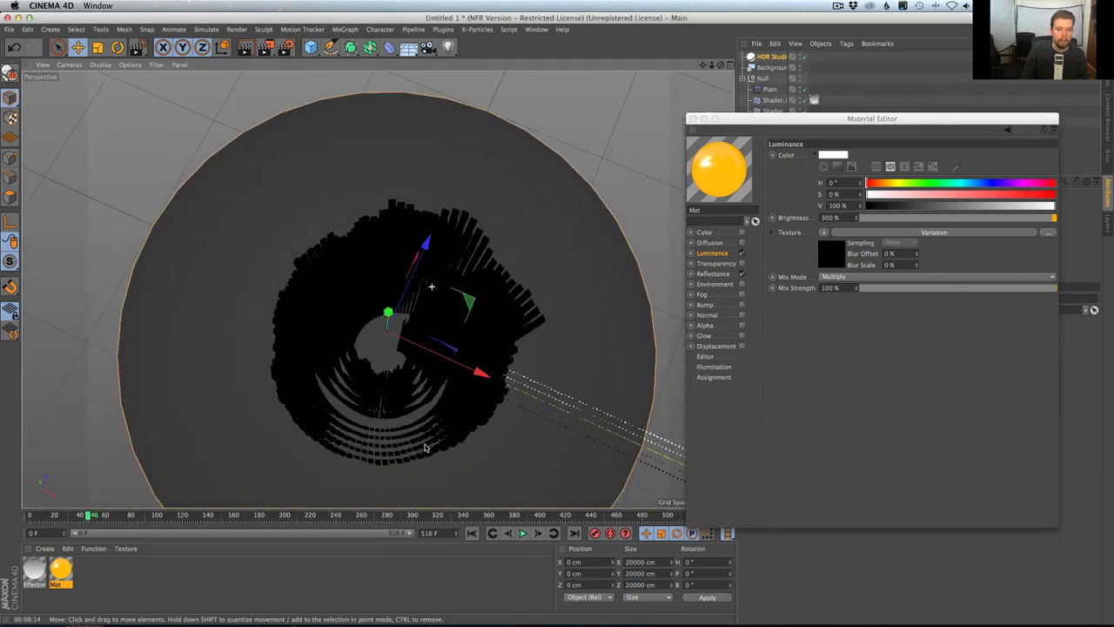
alt+drag(405, 401, 383, 332)
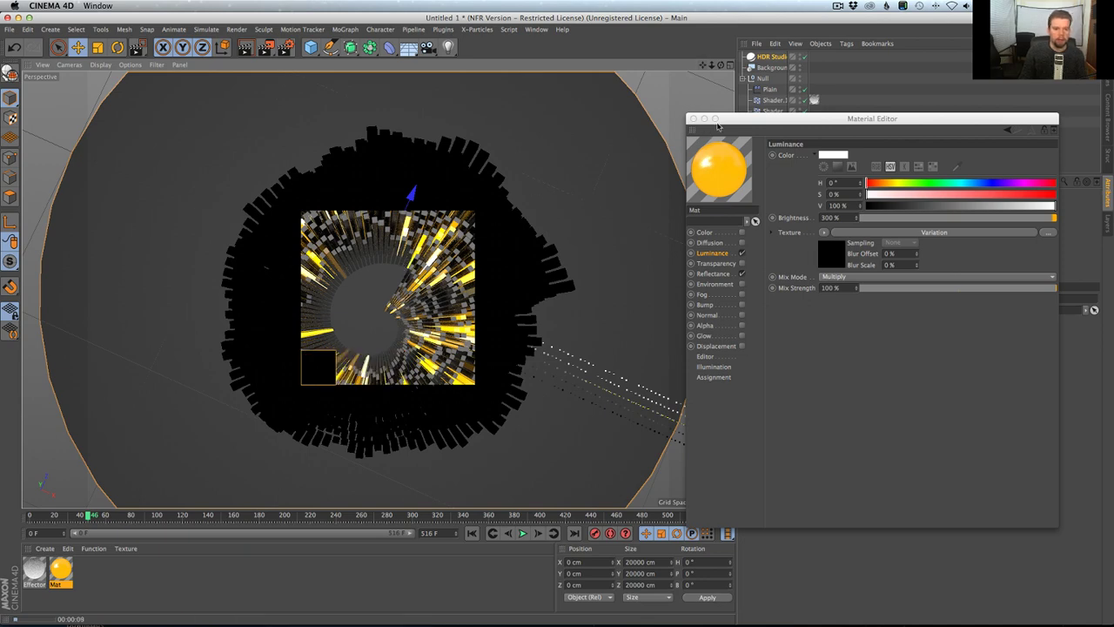
drag(734, 120, 485, 578)
click(769, 89)
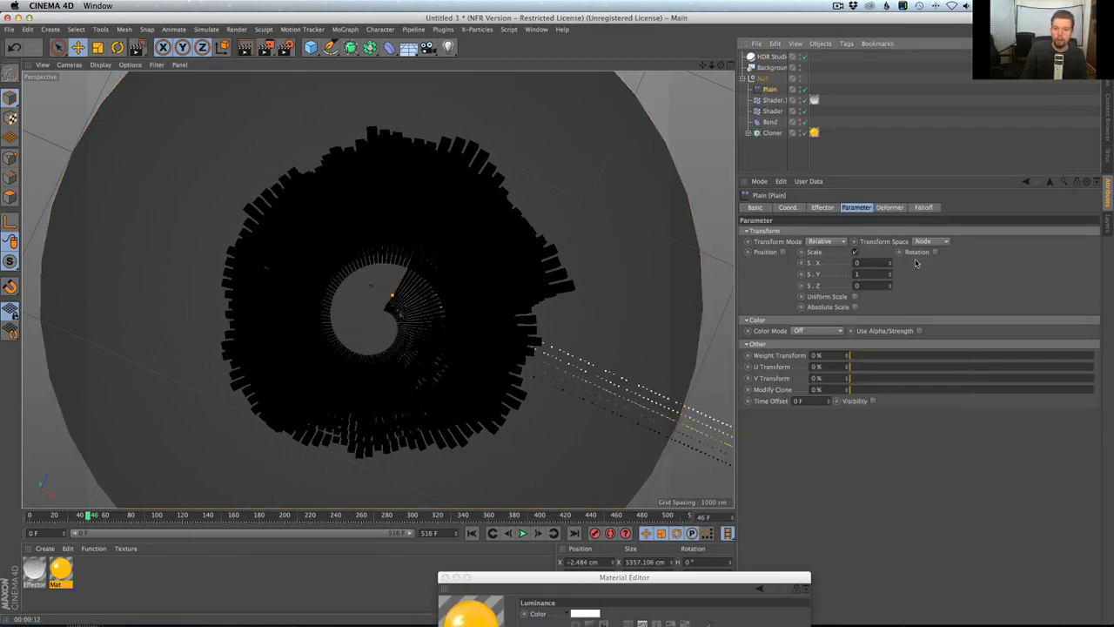
click(925, 208)
click(773, 242)
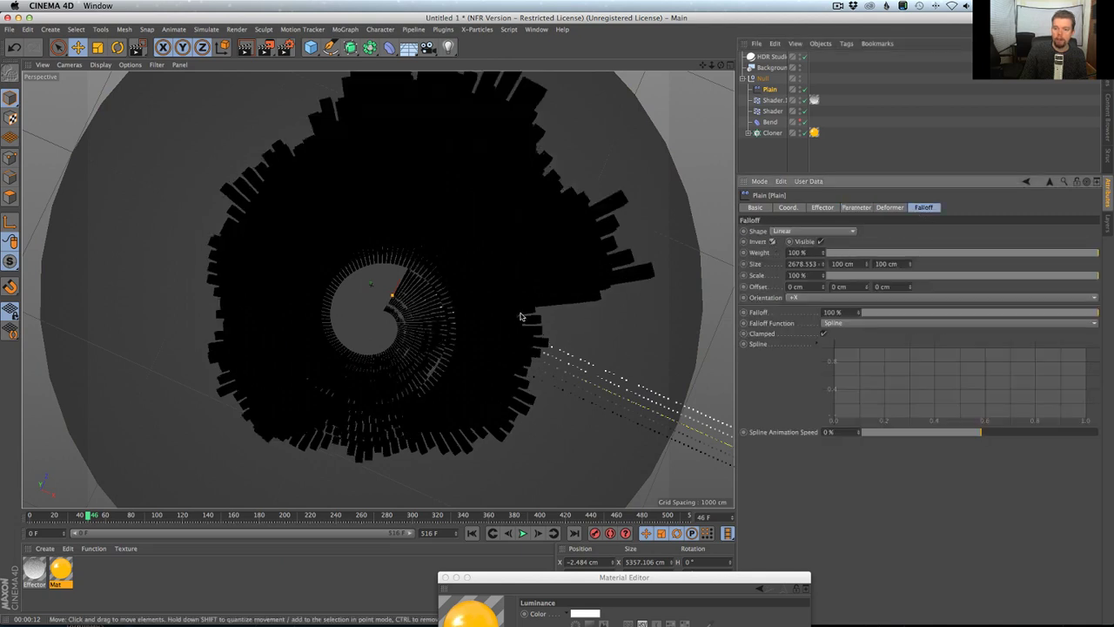
Step: Add a camera, widen its focal length to about 12.4 mm, and frame the spiral of bars closely from above
alt+drag(490, 221, 472, 228)
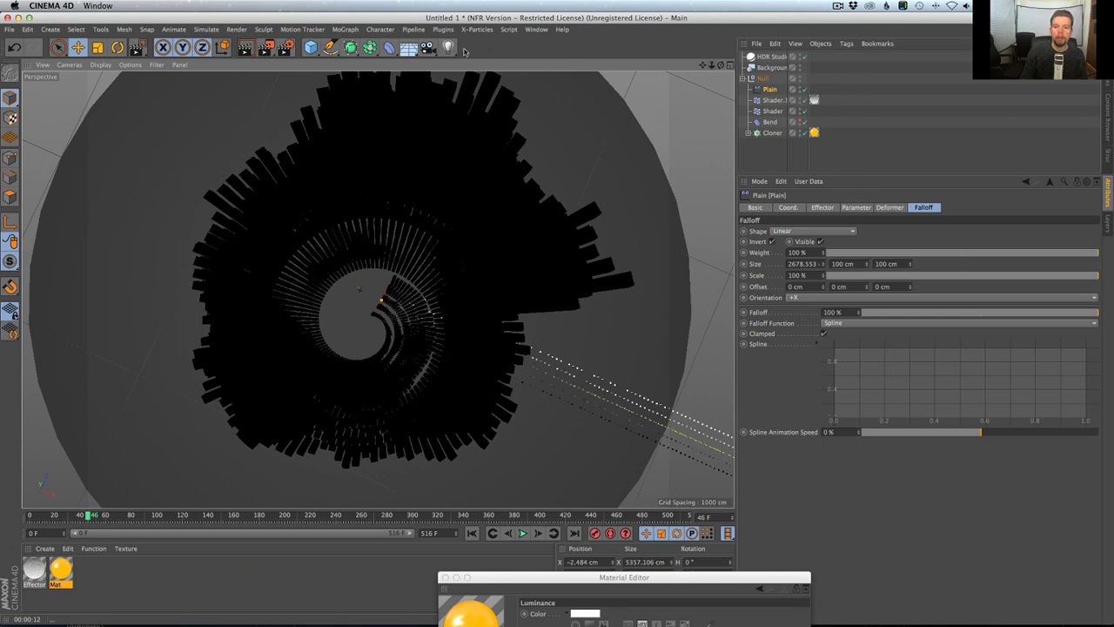
click(427, 47)
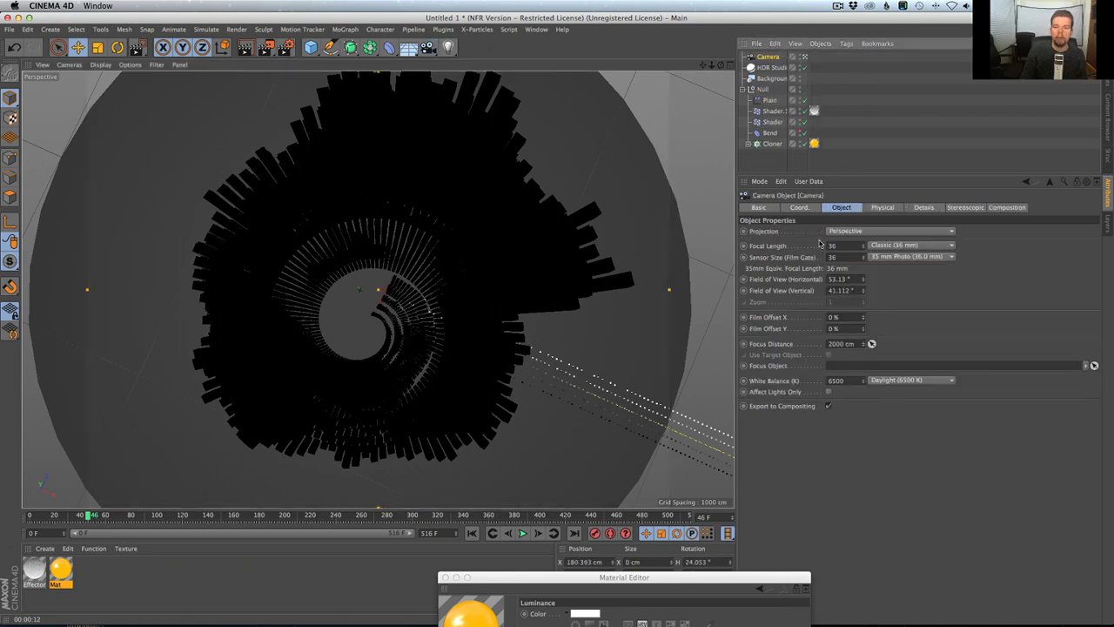
drag(714, 66, 712, 65)
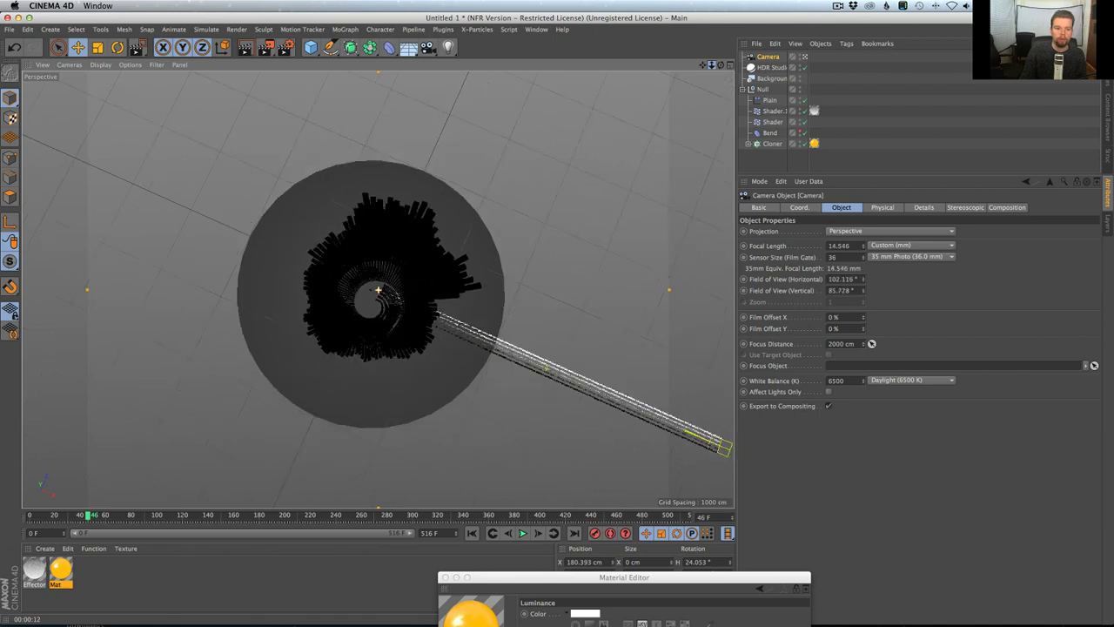
right_drag(712, 65, 712, 65)
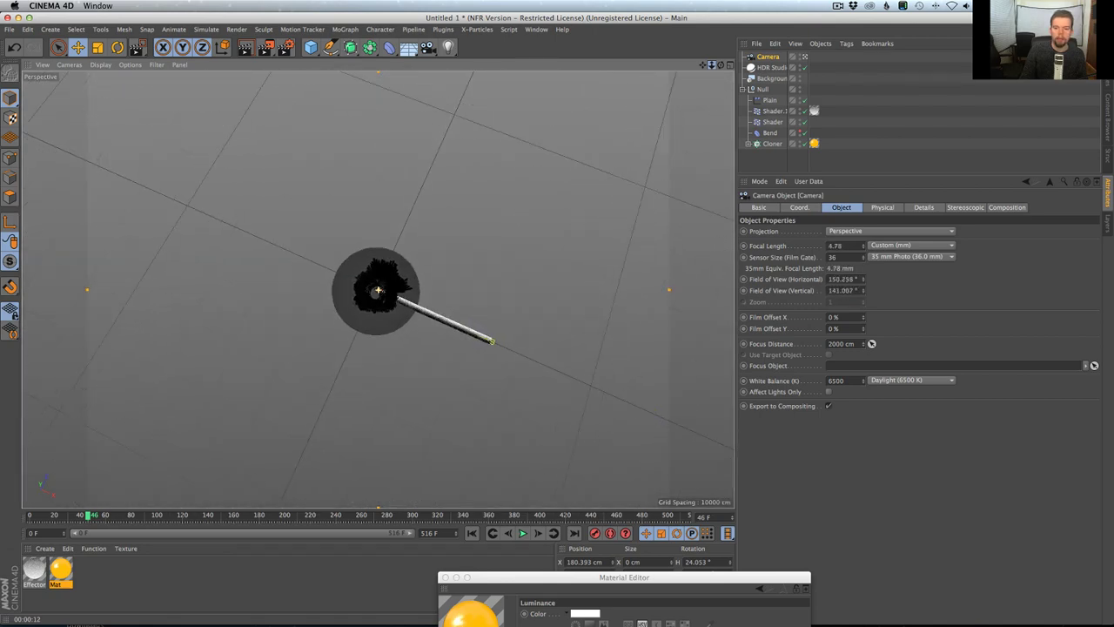
drag(698, 65, 709, 68)
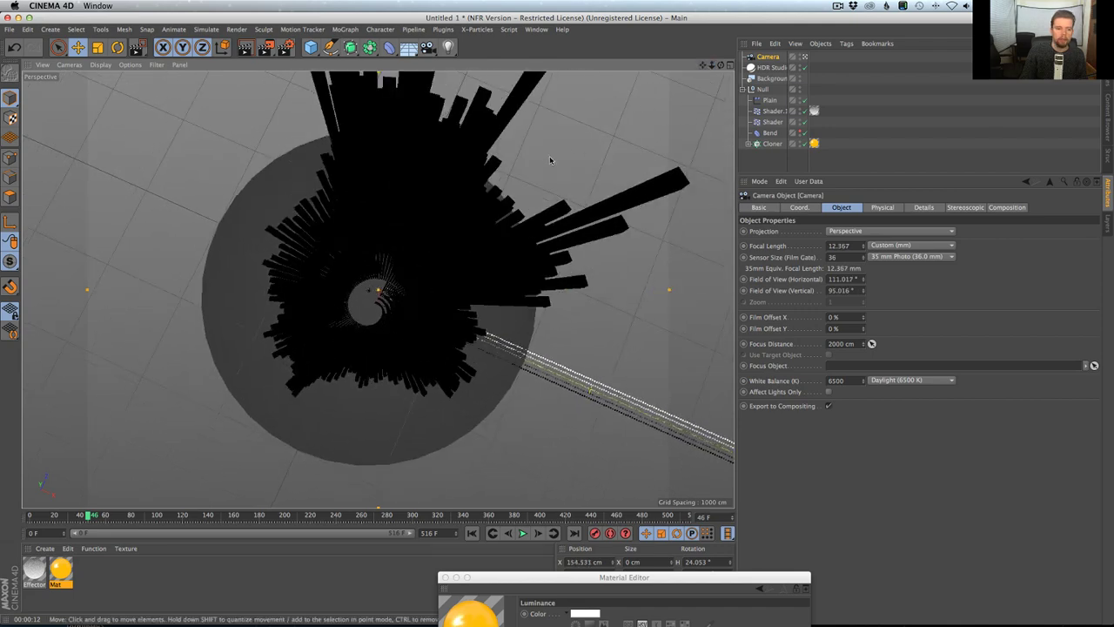
alt+middle_drag(549, 160, 464, 230)
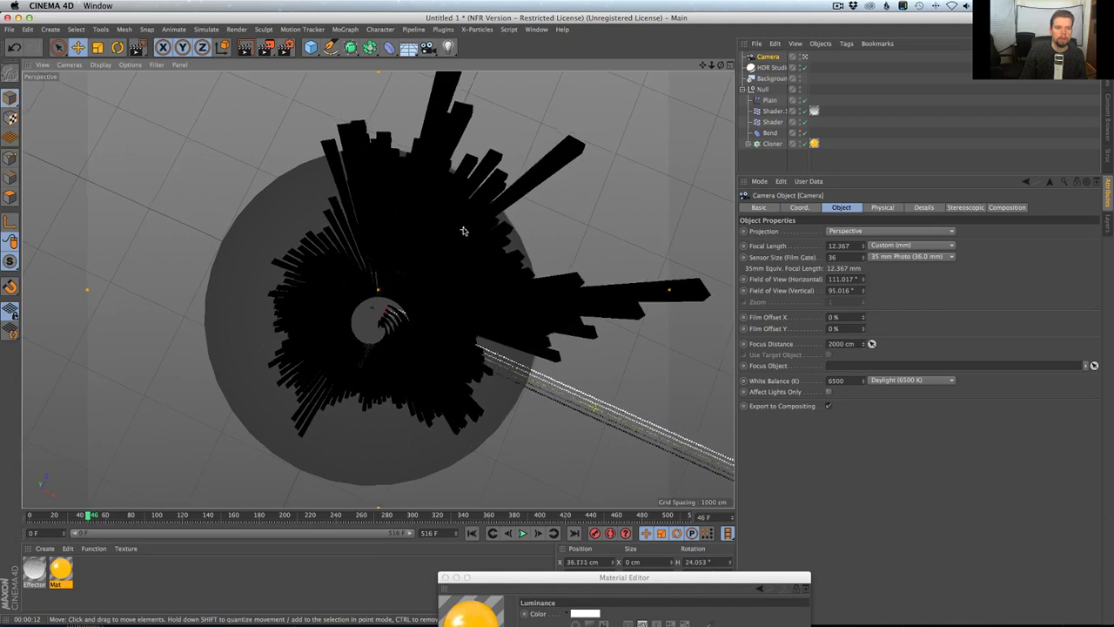
alt+drag(463, 230, 469, 242)
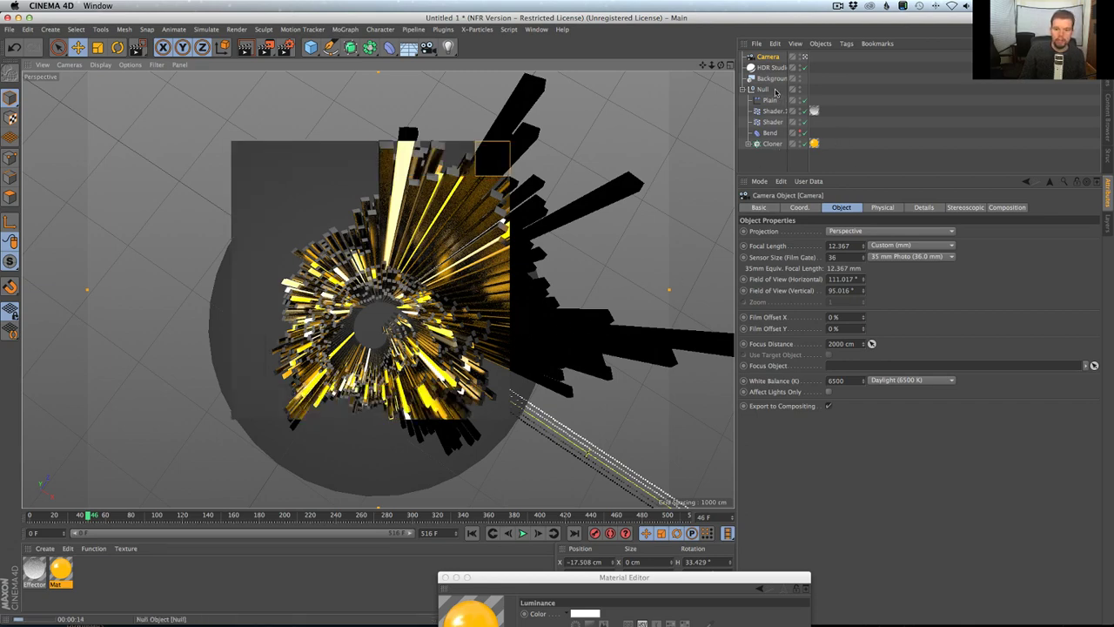
Step: Delete the Background object and select the HDR Studio rig
click(769, 67)
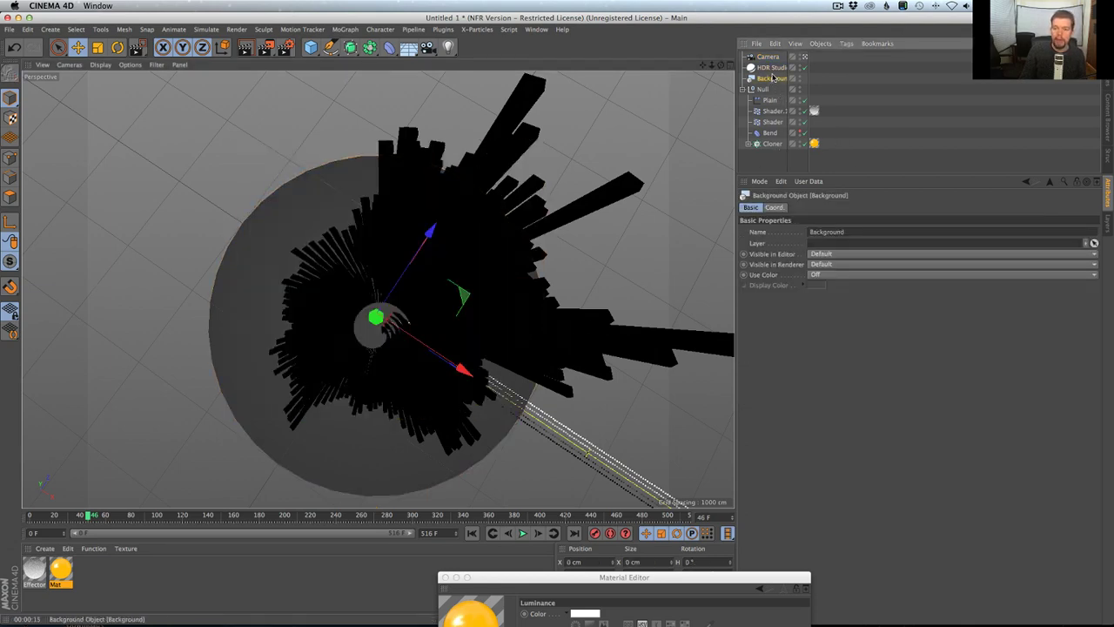
click(773, 80)
key(Delete)
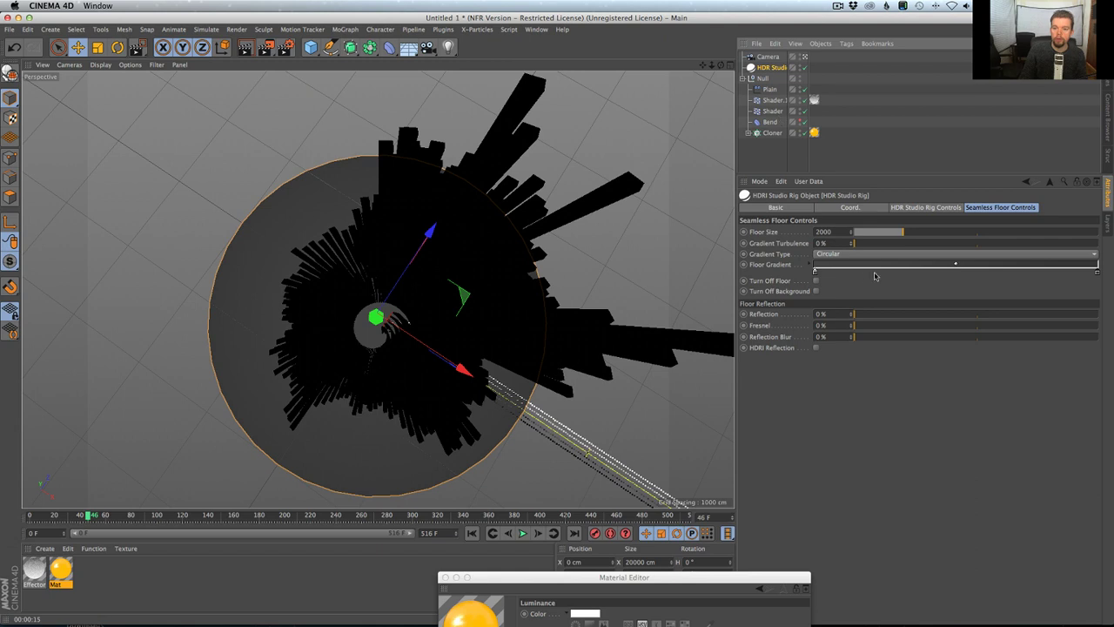
Step: Turn off the floor and the background in the HDR Studio rig's seamless floor controls and refresh the preview
click(816, 292)
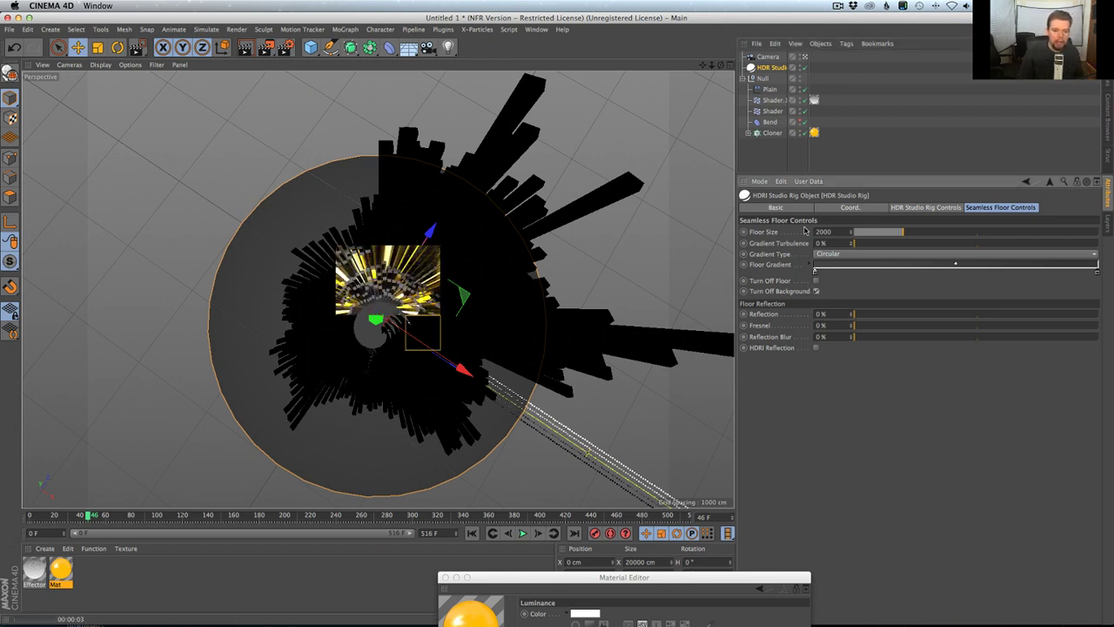
click(816, 280)
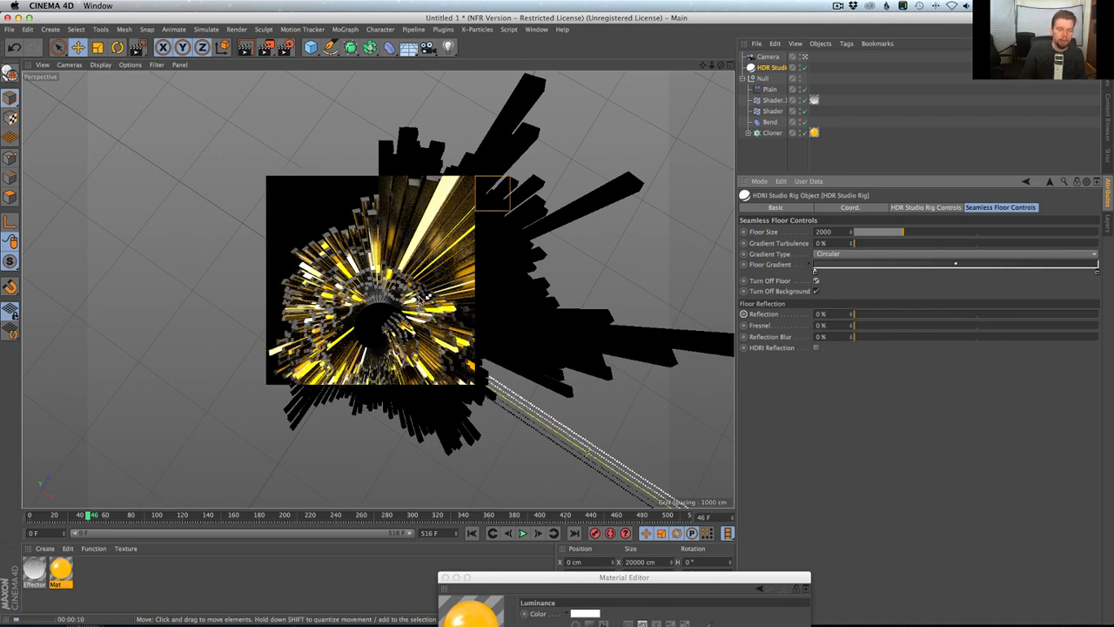
key(alt+r)
Step: View the bar structure from the side, expand the Cloner, and check the coordinates of the Cube inside it
alt+drag(424, 298, 459, 261)
alt+right_drag(459, 261, 423, 287)
mouse_move(424, 287)
alt+mouse_down()
mouse_move(458, 259)
mouse_move(433, 281)
alt+mouse_up()
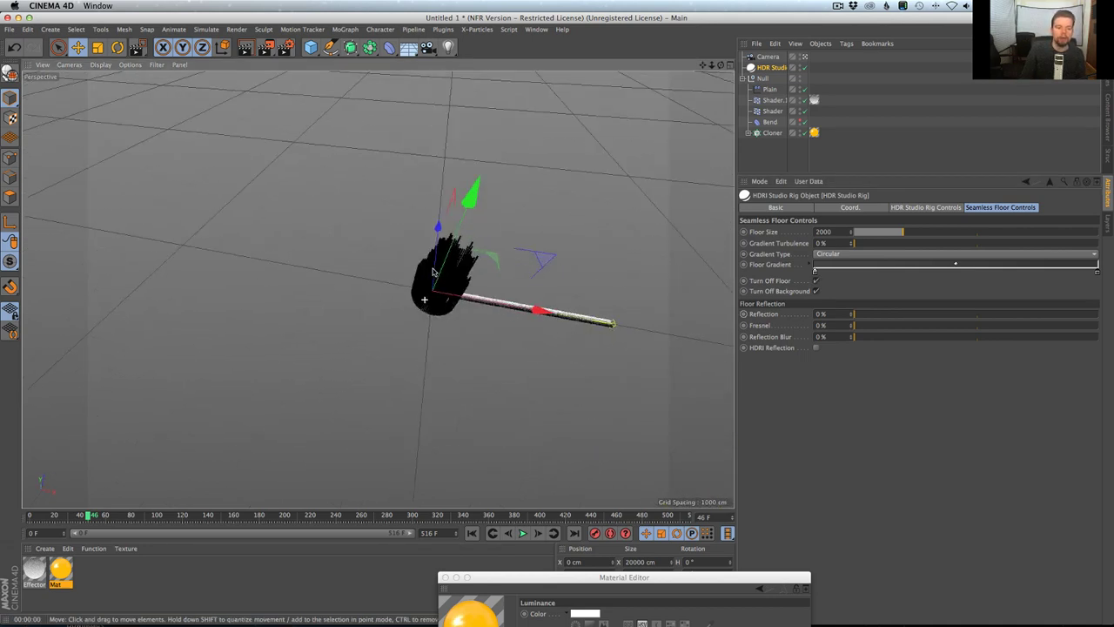
mouse_move(433, 282)
alt+right_down()
mouse_move(472, 272)
mouse_move(440, 278)
alt+right_up()
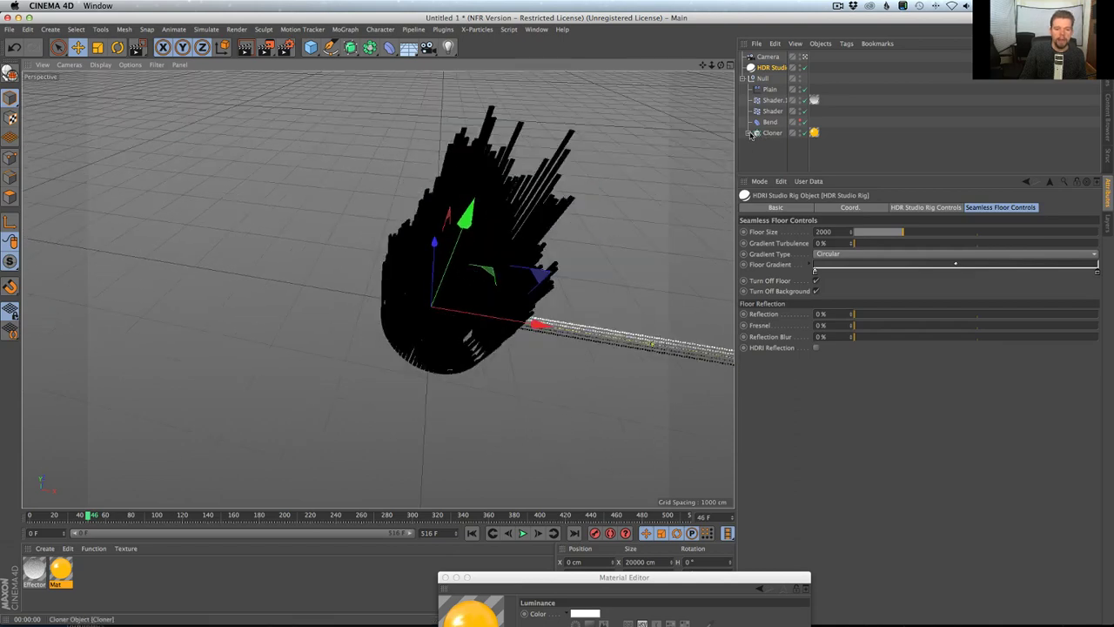
click(752, 133)
click(780, 155)
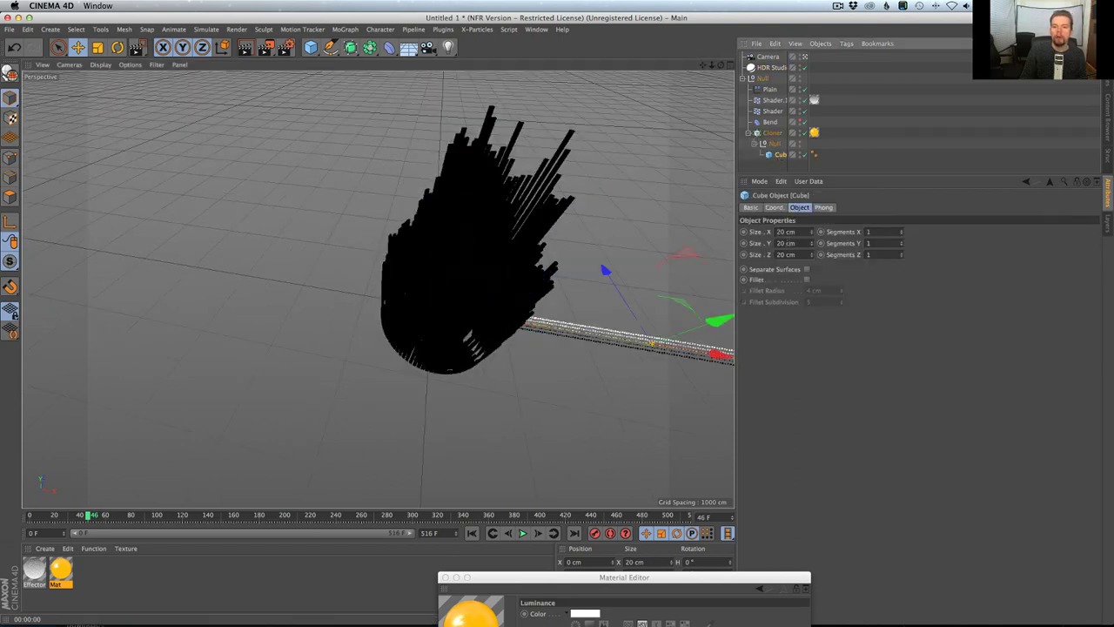
click(775, 208)
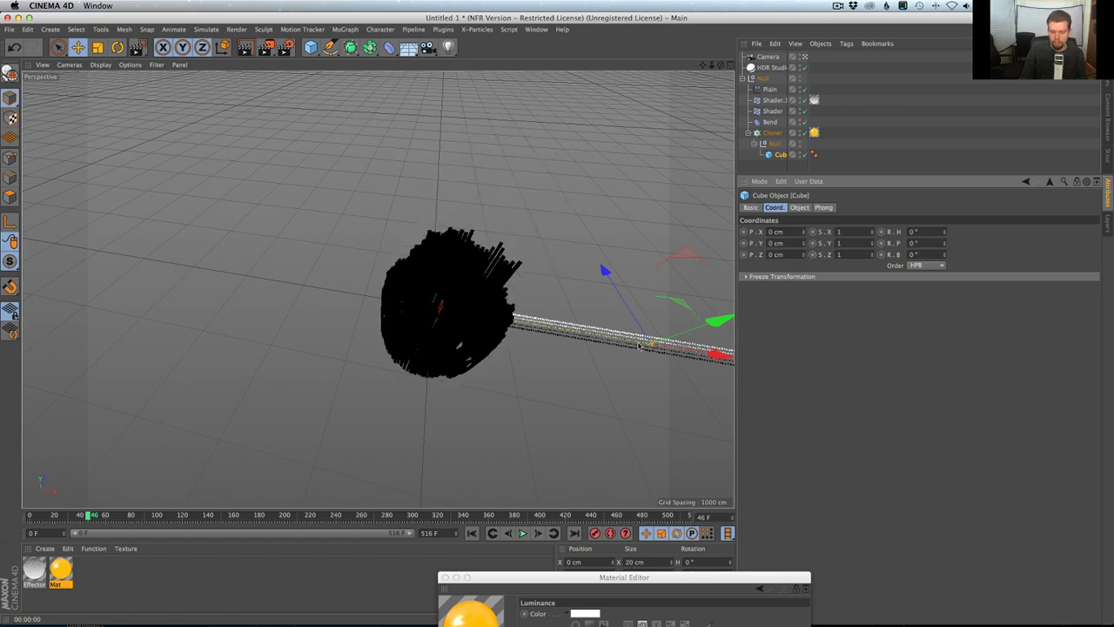
alt+drag(464, 332, 208, 93)
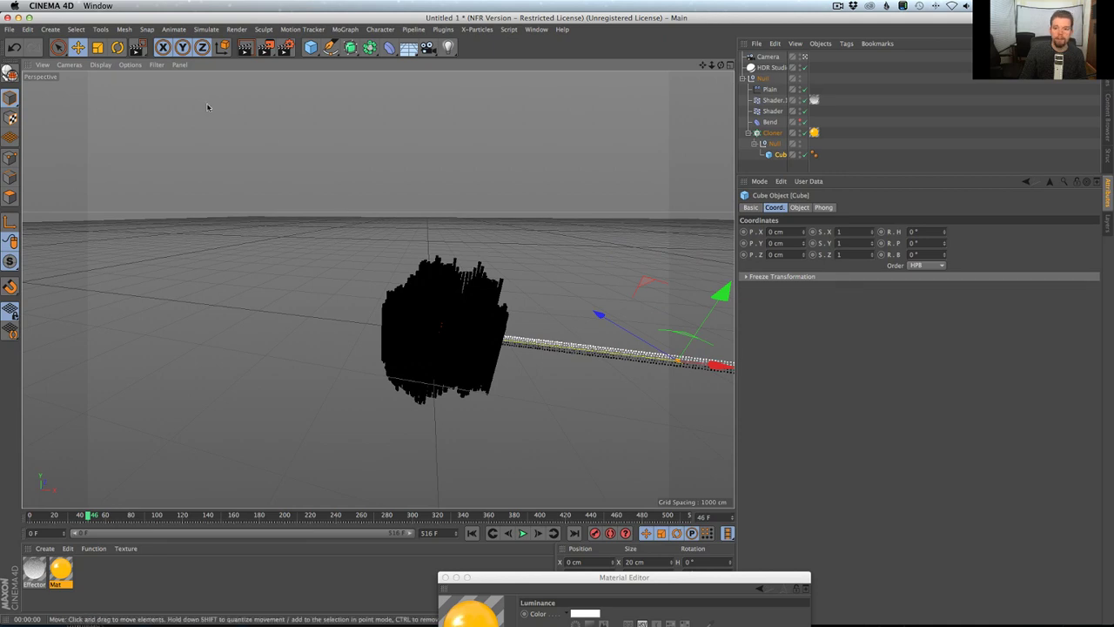
Step: Disable the display of textures in the perspective viewport and inspect the greyscale bars from several angles
click(100, 65)
mouse_move(120, 69)
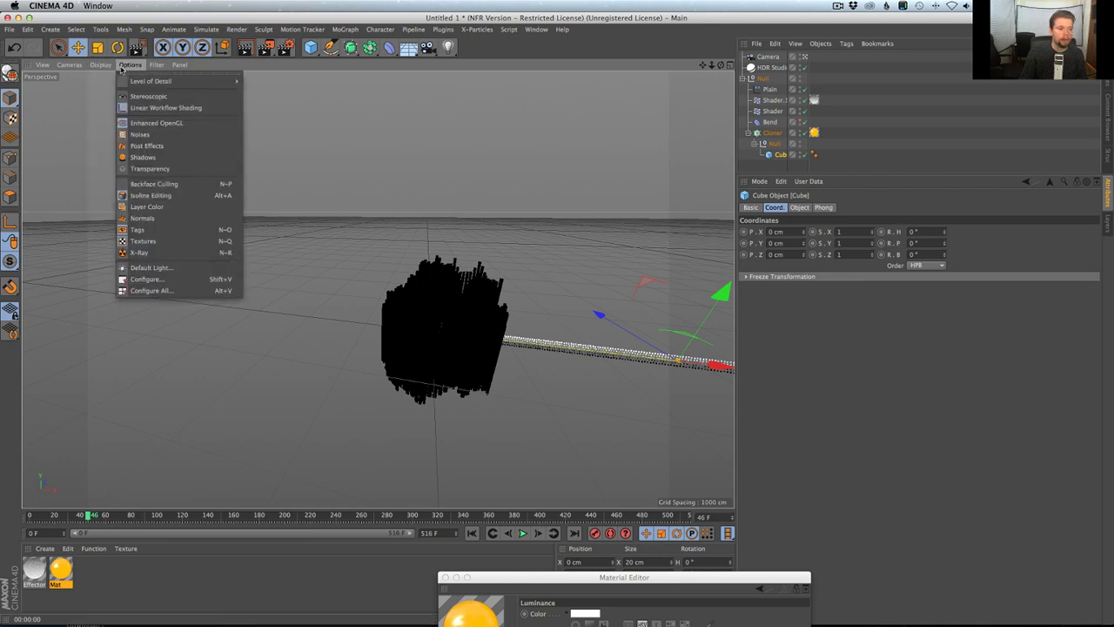
click(141, 241)
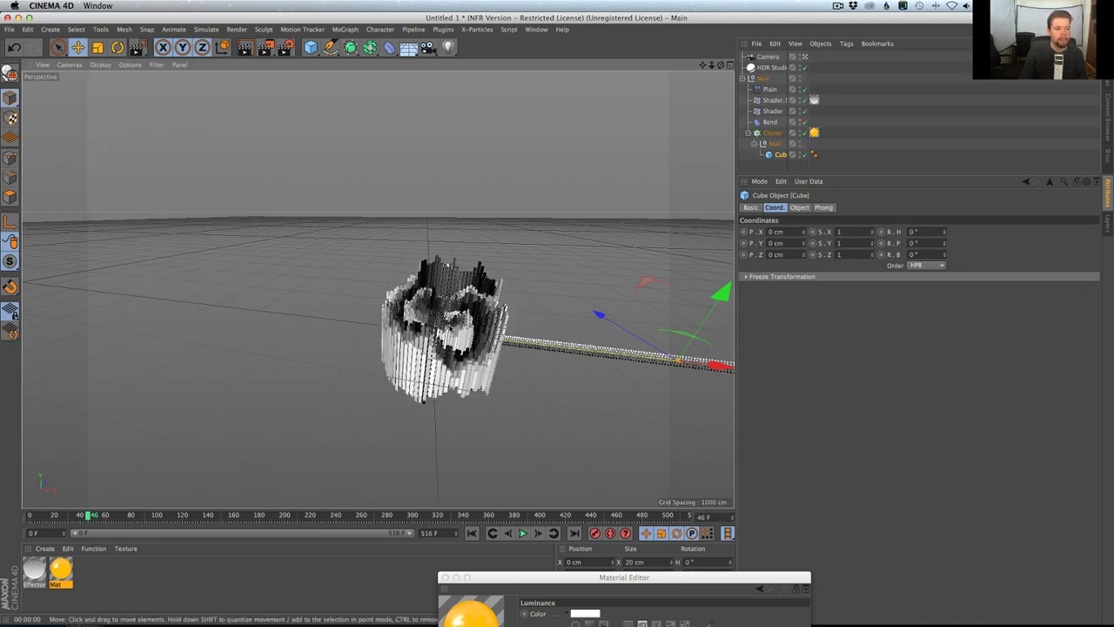
mouse_move(450, 327)
alt+right_down()
mouse_move(514, 319)
mouse_move(496, 303)
alt+right_up()
mouse_move(496, 303)
alt+mouse_down()
mouse_move(510, 335)
mouse_move(357, 230)
mouse_move(377, 216)
alt+mouse_up()
alt+right_drag(432, 277, 443, 299)
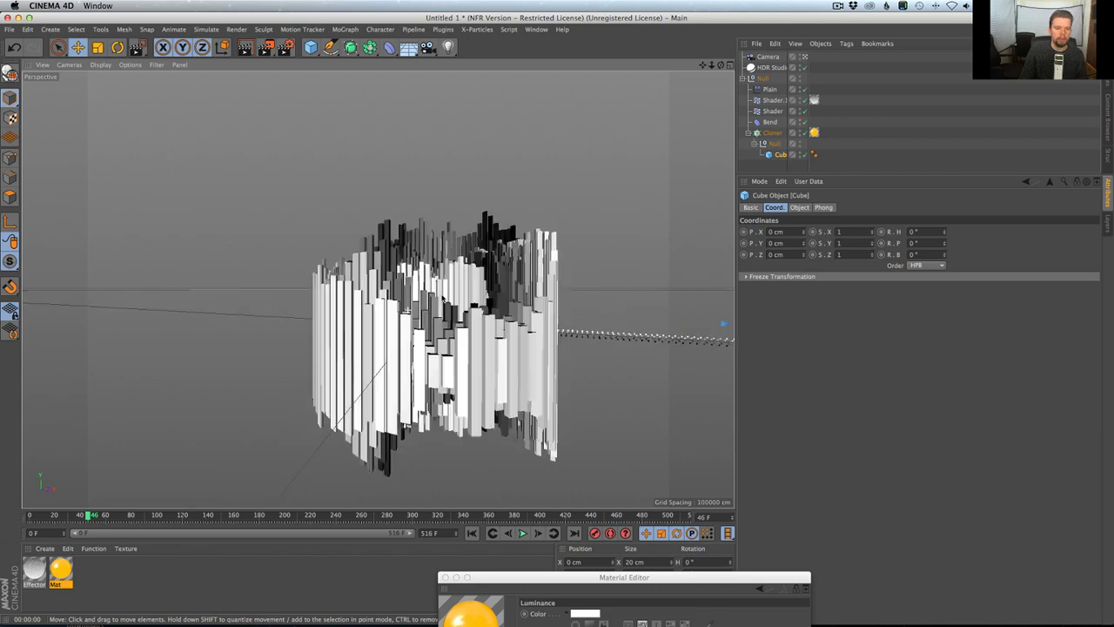
alt+drag(442, 297, 422, 370)
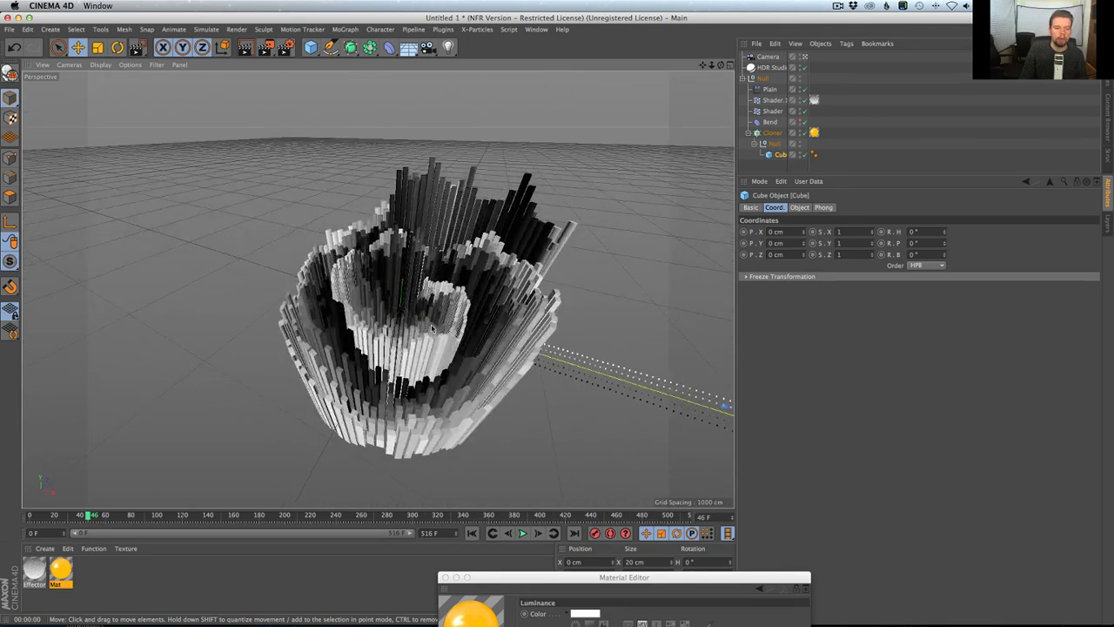
alt+drag(432, 328, 417, 357)
Step: Raise the Cloner's effector strengths to 201% for Shader, 153% for Shader.1 and 174% for Plain
click(773, 111)
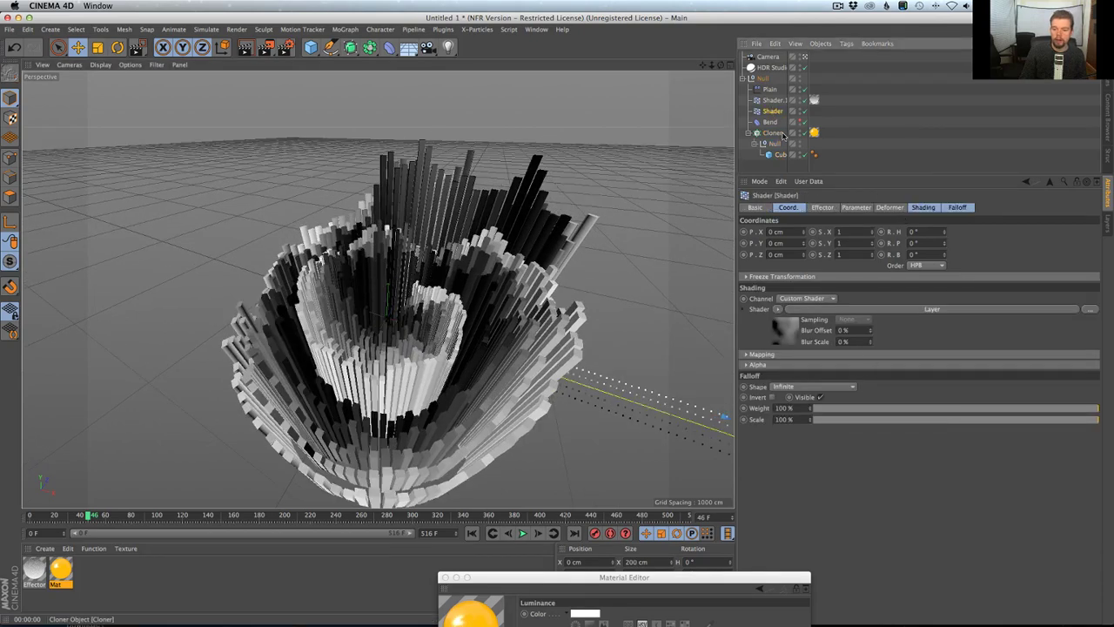
click(774, 133)
click(895, 207)
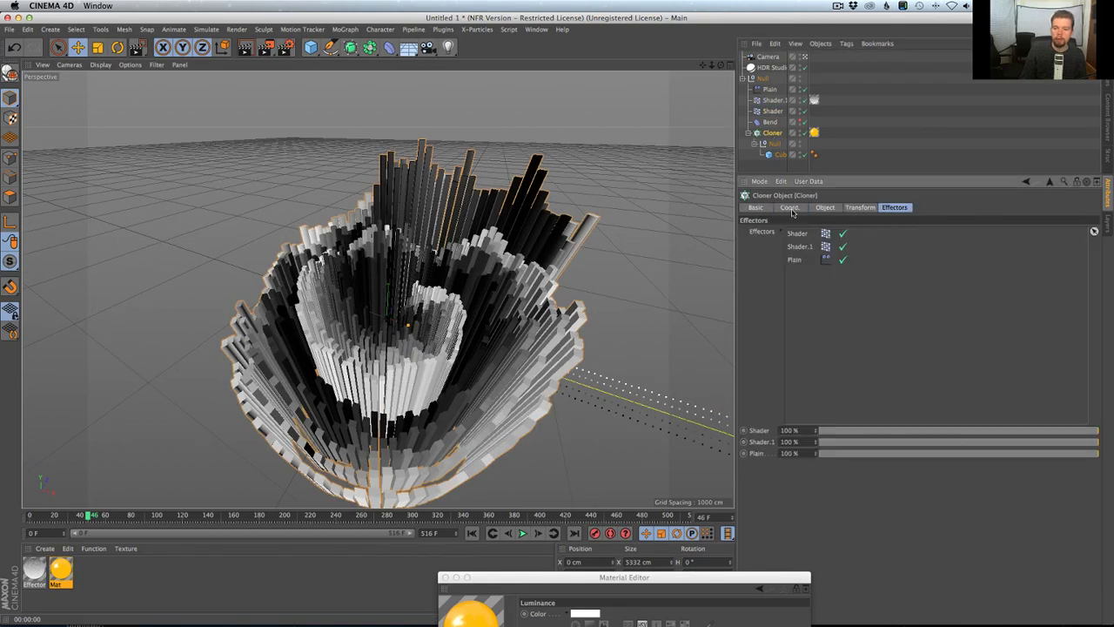
drag(815, 433, 1095, 433)
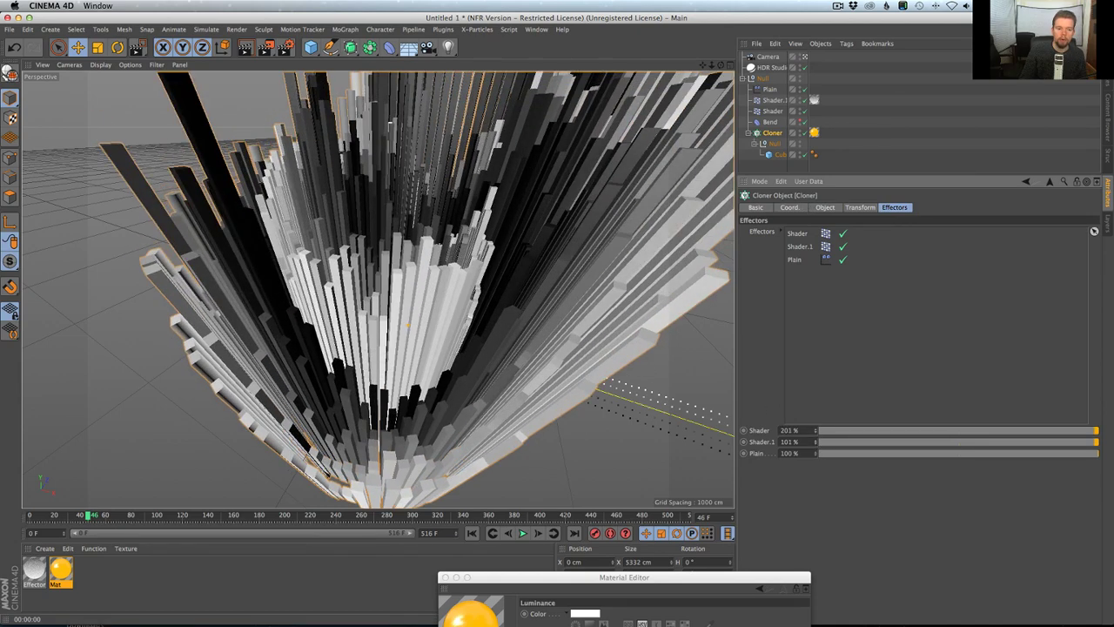
drag(816, 455, 815, 391)
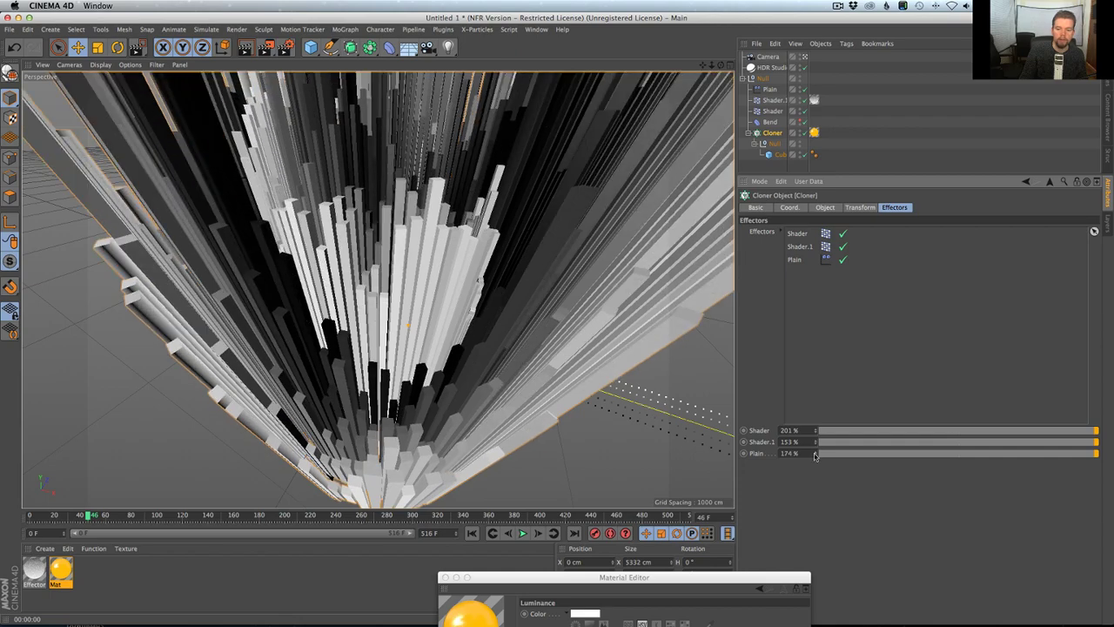
Step: Frame the lengthened bars from a low angle and play the animation from the start to check their motion
mouse_move(577, 372)
alt+right_down()
mouse_move(517, 397)
mouse_move(565, 376)
alt+right_up()
alt+drag(378, 290, 406, 280)
alt+drag(494, 393, 425, 408)
alt+right_drag(424, 408, 440, 388)
alt+drag(439, 385, 558, 504)
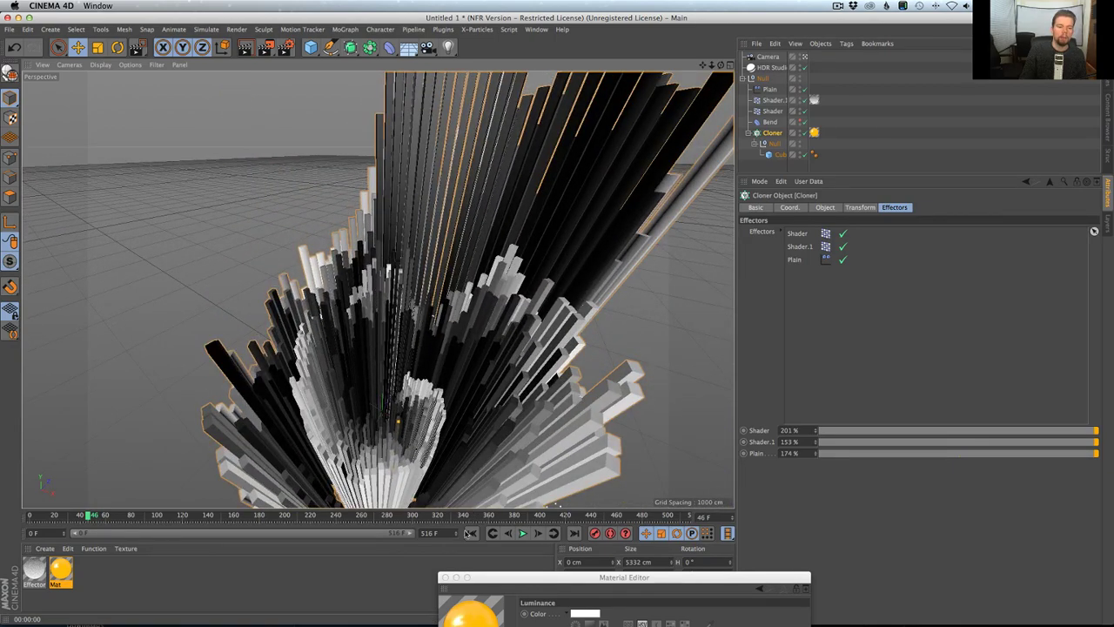
click(523, 533)
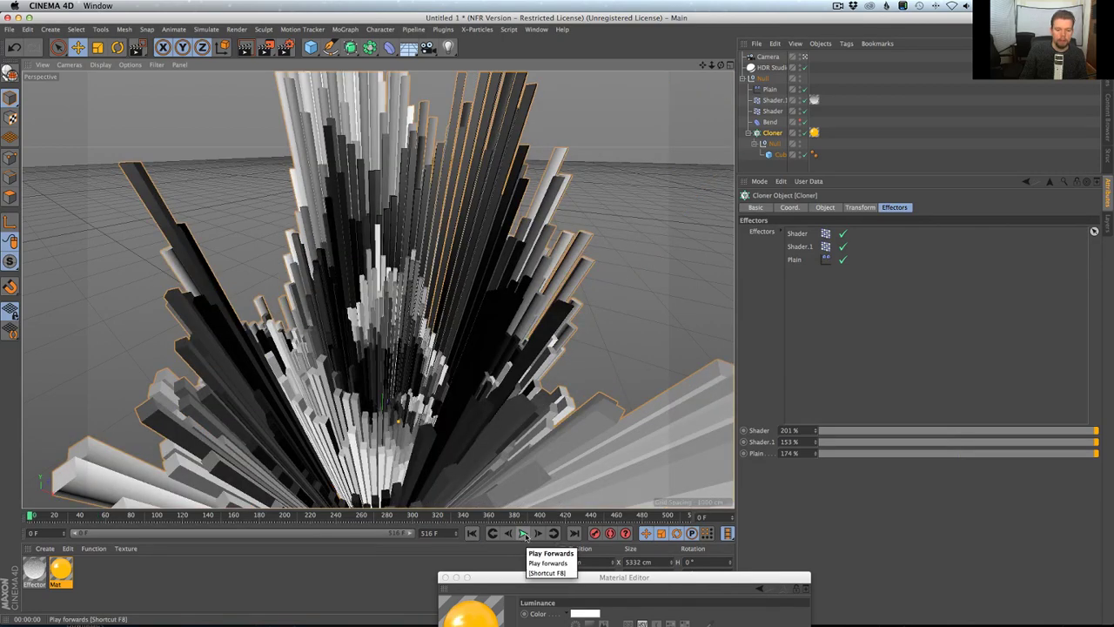
click(524, 534)
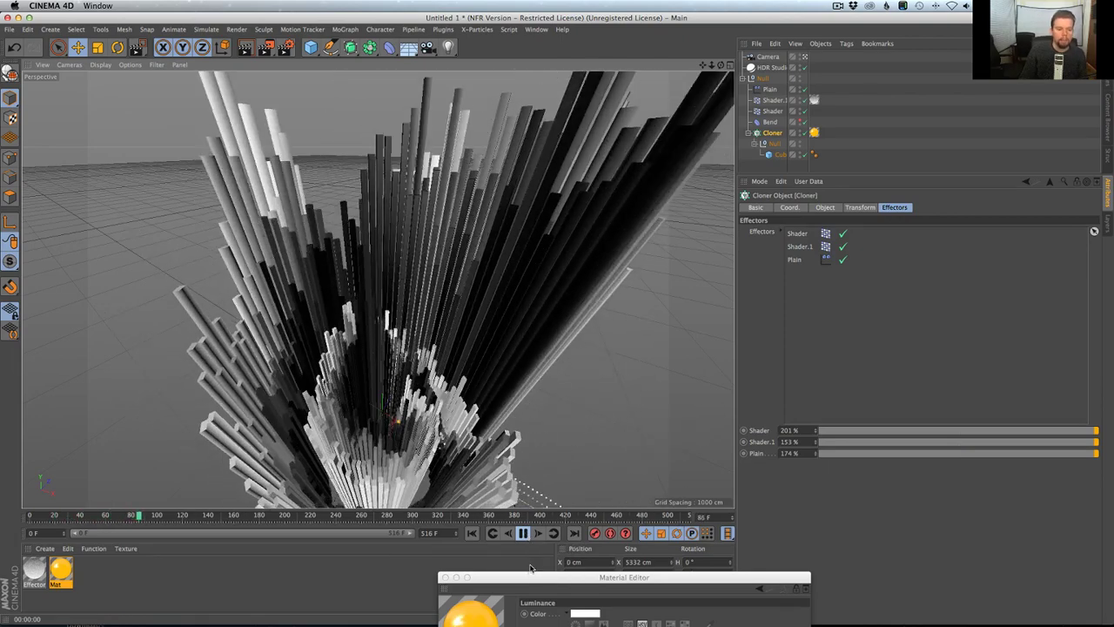
Step: Examine the Variation shader in Mat's luminance channel, preview-render the lengthened bars, and close the material settings
drag(529, 576, 679, 236)
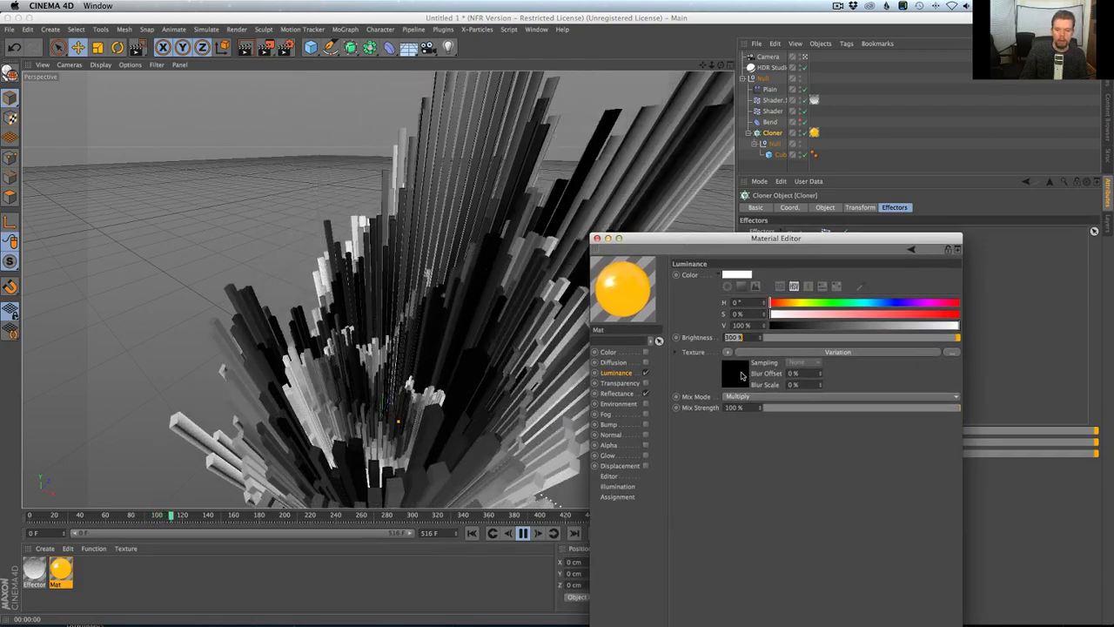
click(733, 379)
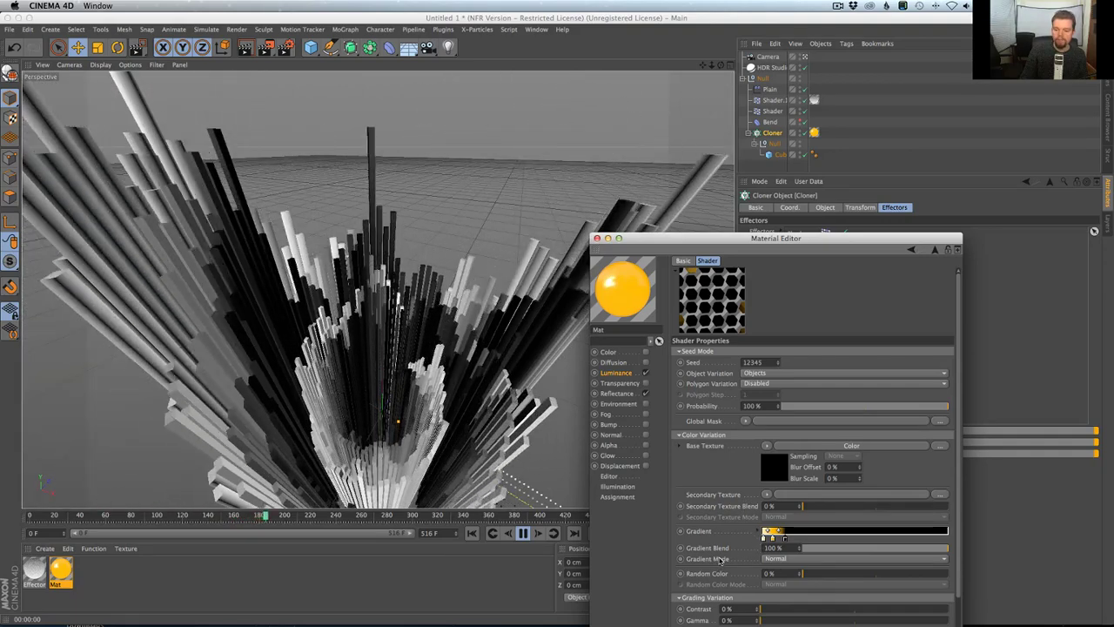
scroll(711, 509, down, 1)
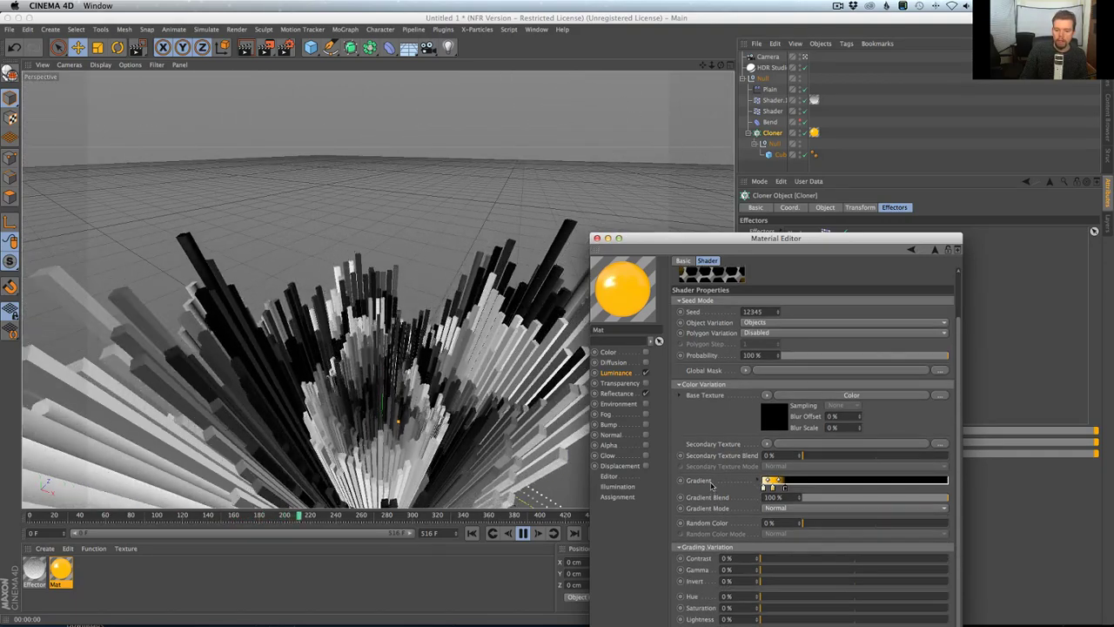
scroll(715, 471, up, 1)
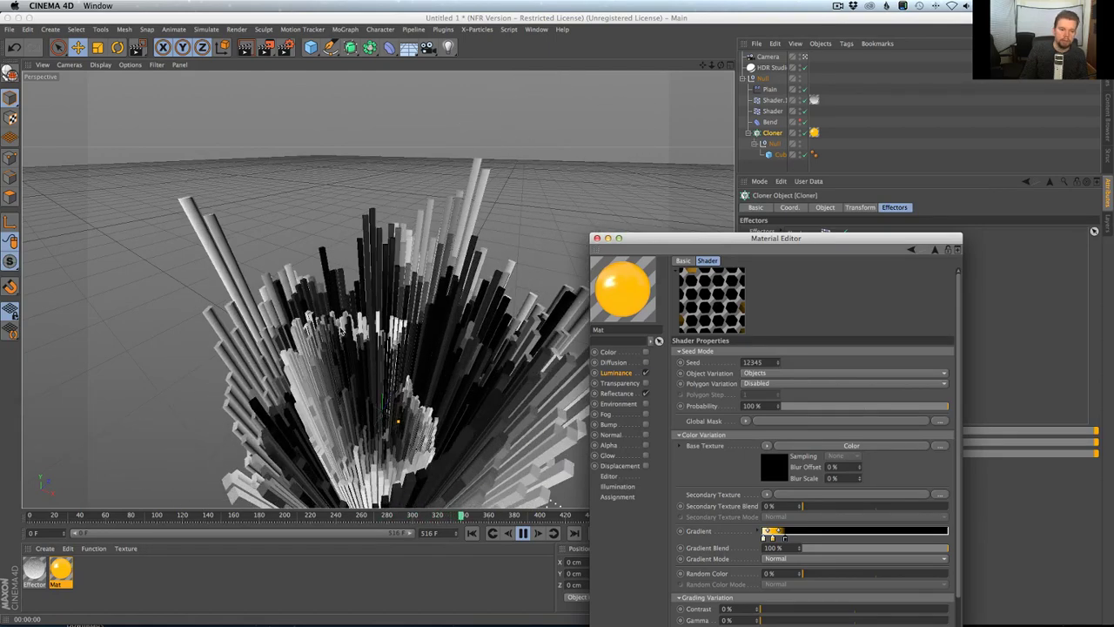
click(375, 320)
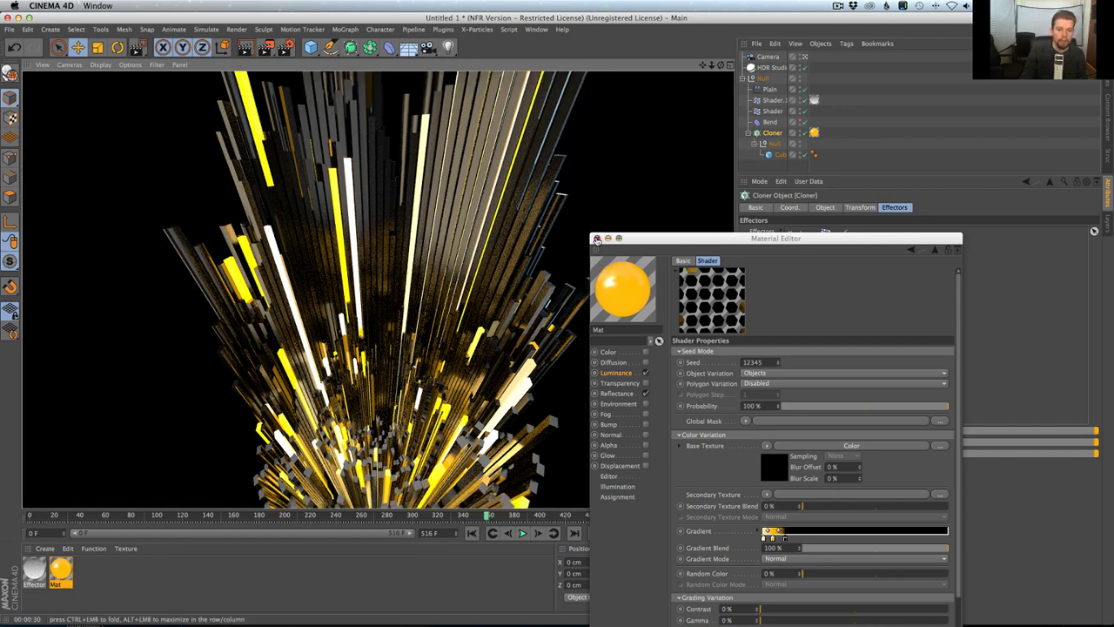
click(596, 239)
Step: Start saving the scene and choose AskGSG > AskGSGSeason2 > Episode16 > 1 Raw Scene Files as the destination folder
key(super+s)
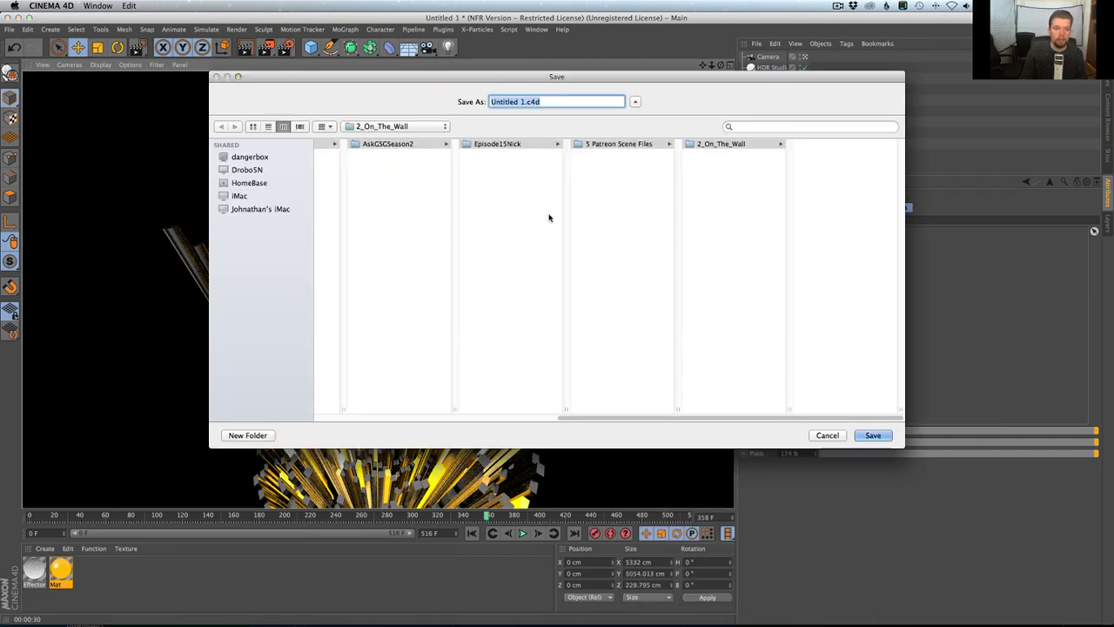
click(403, 126)
click(403, 127)
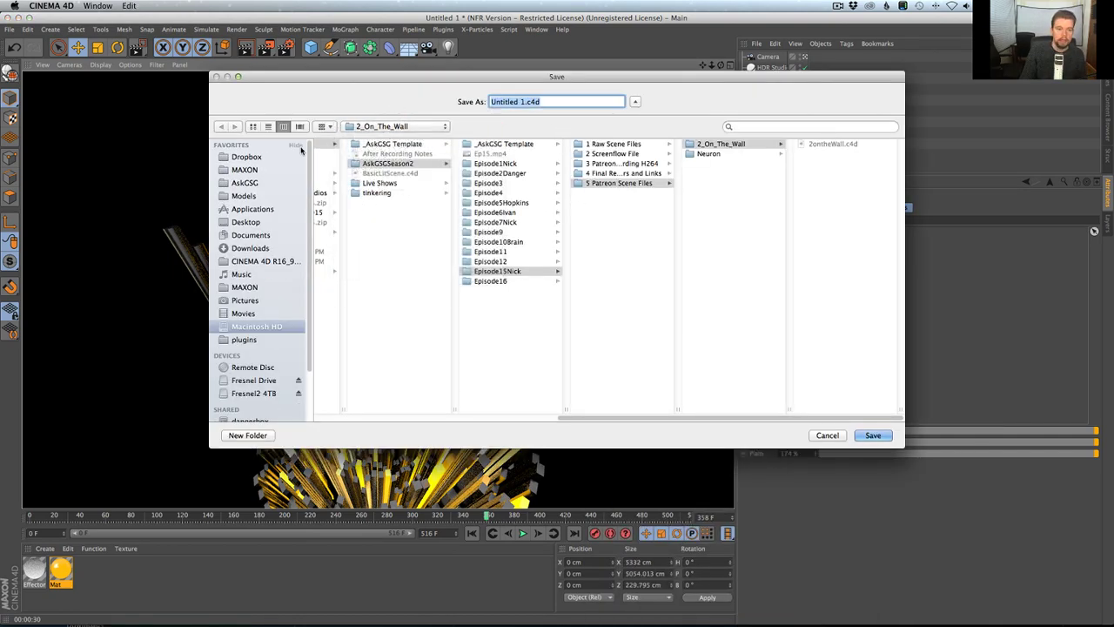
click(244, 182)
click(373, 164)
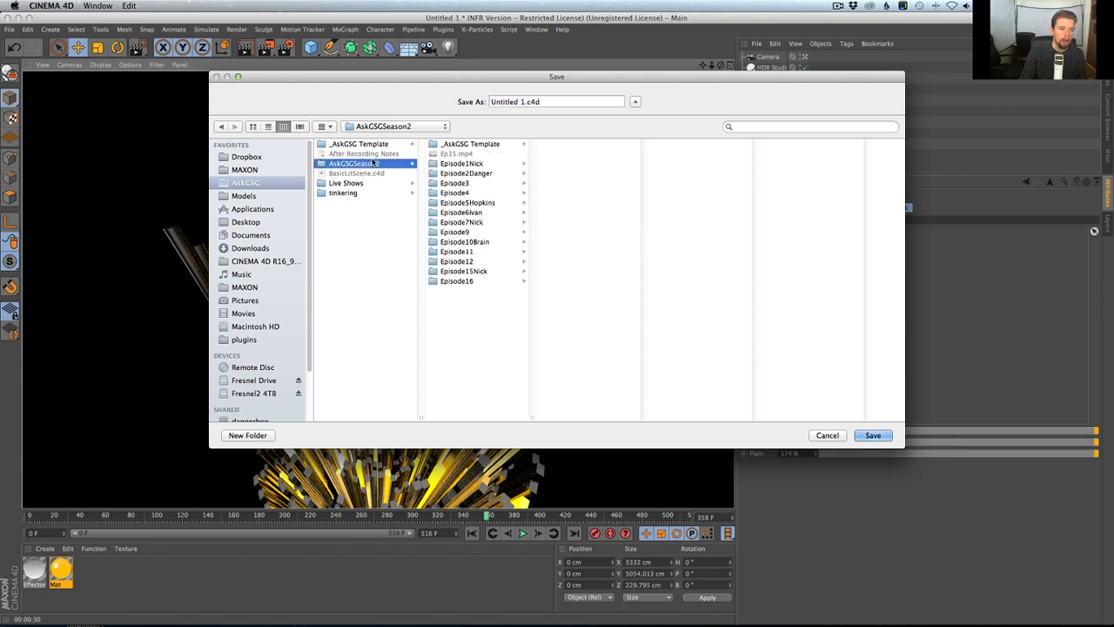
click(481, 280)
click(580, 144)
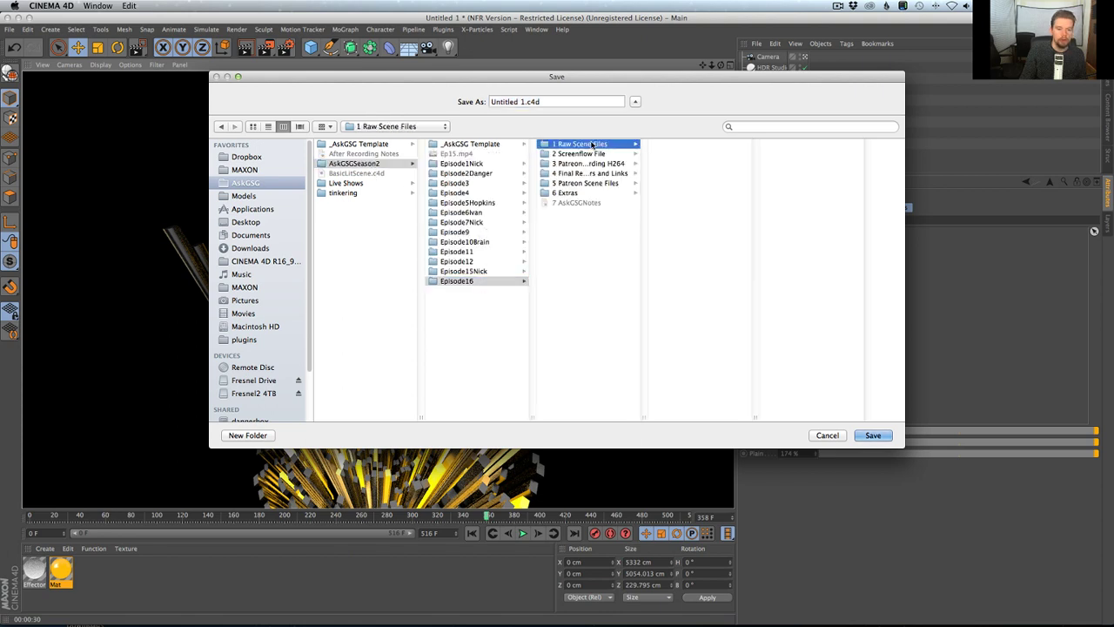
Step: Name the scene file GlowyPillarBeamsBend.c4d and save it
key(Tab)
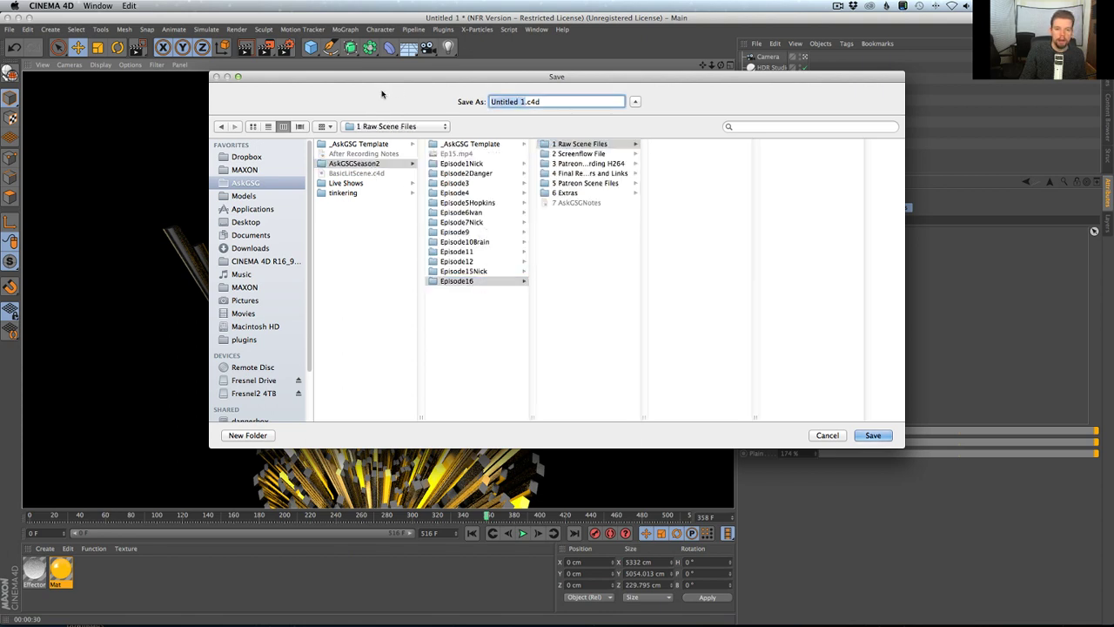
text(Clown)
text(yPillar)
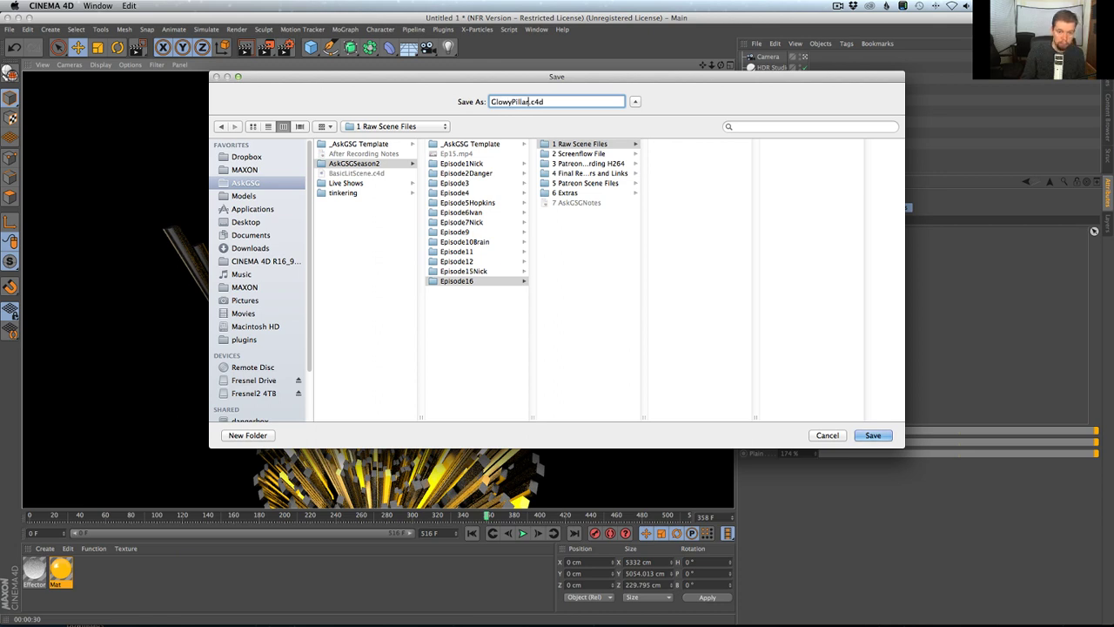
key(BackSpace)
key(BackSpace)
text(arBeams)
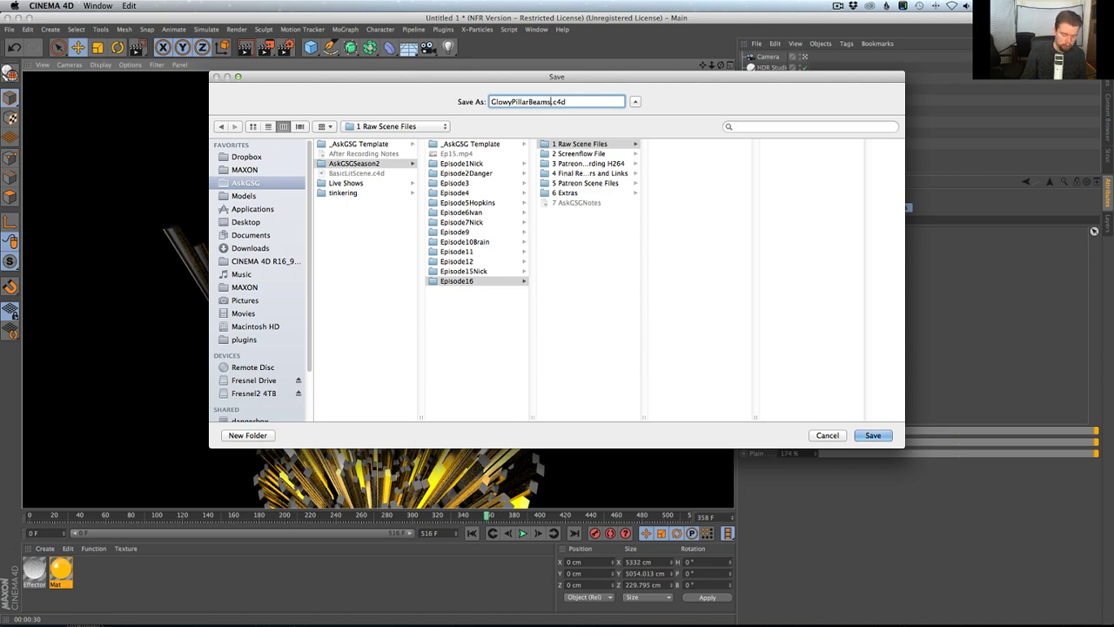
text(Bend)
key(Return)
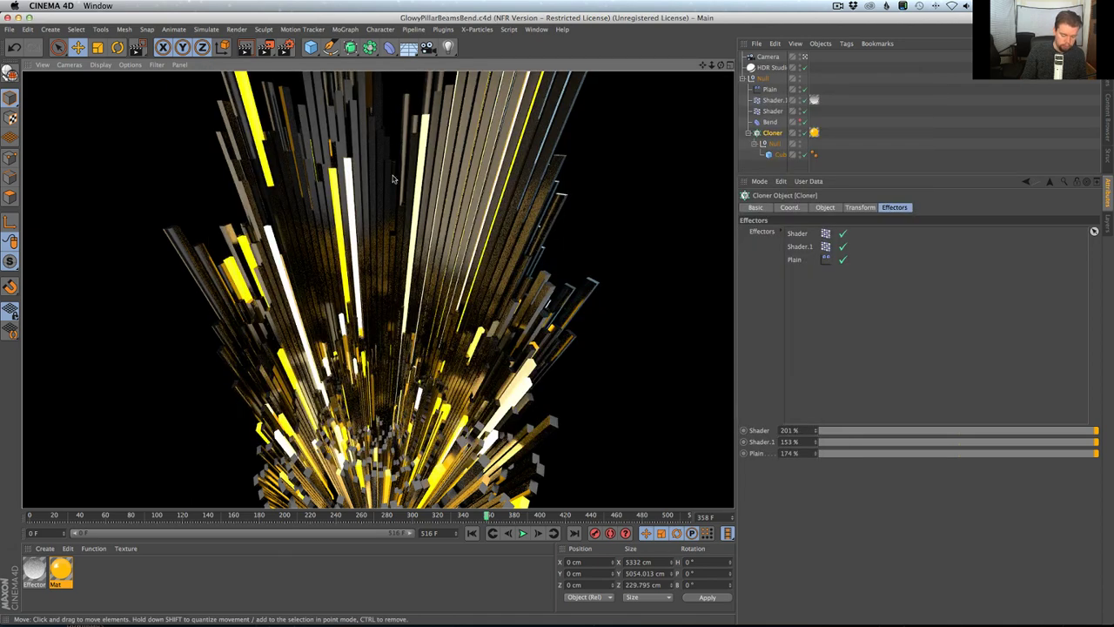